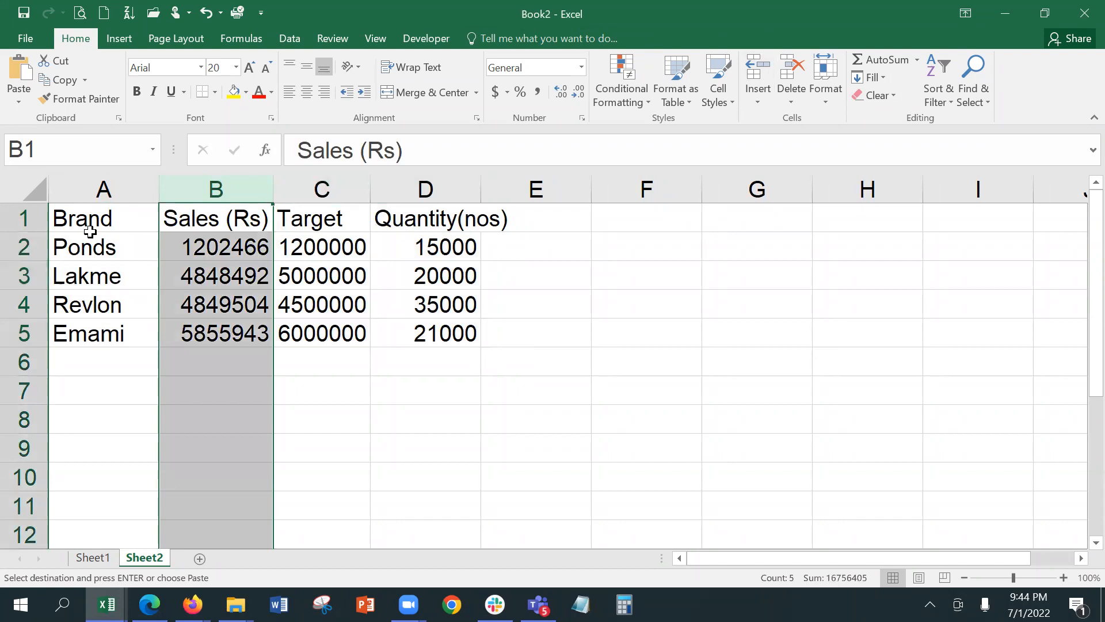
Insert a custom combination chart from A1:D5 with Quantity(nos) as a line on the secondary axis, and place it over columns F to I.
drag(89, 225, 418, 339)
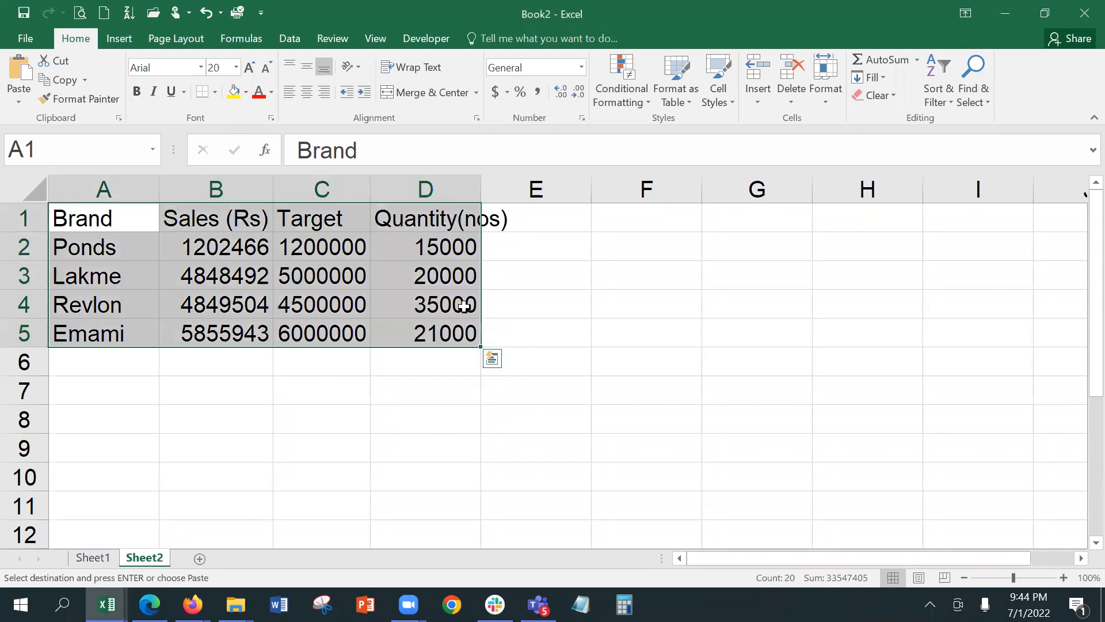
click(134, 40)
click(422, 71)
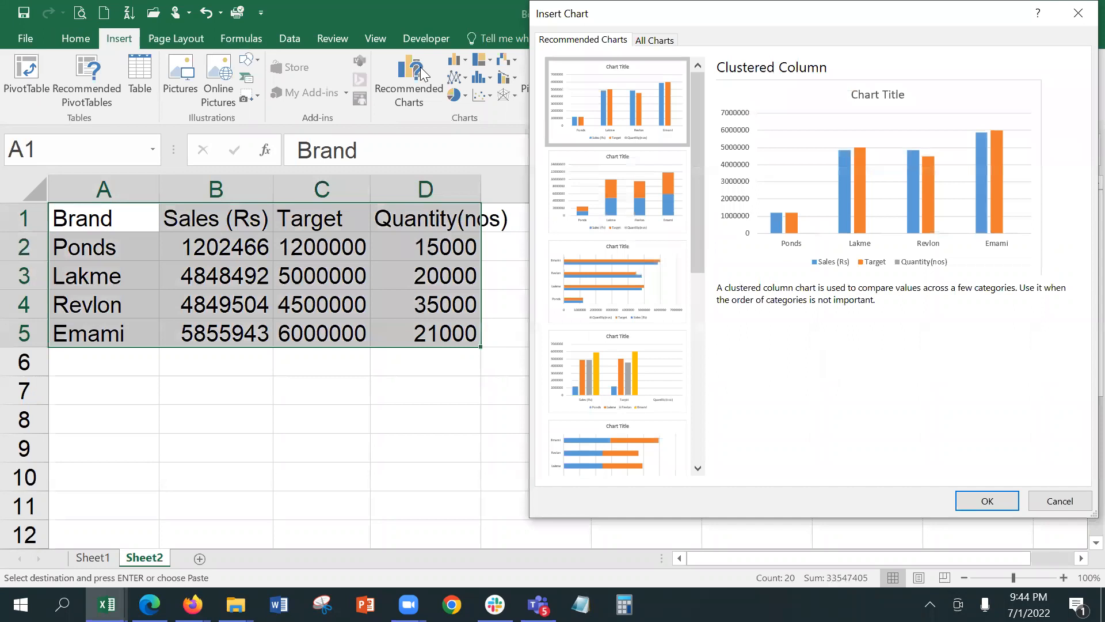
scroll(666, 278, down, 3)
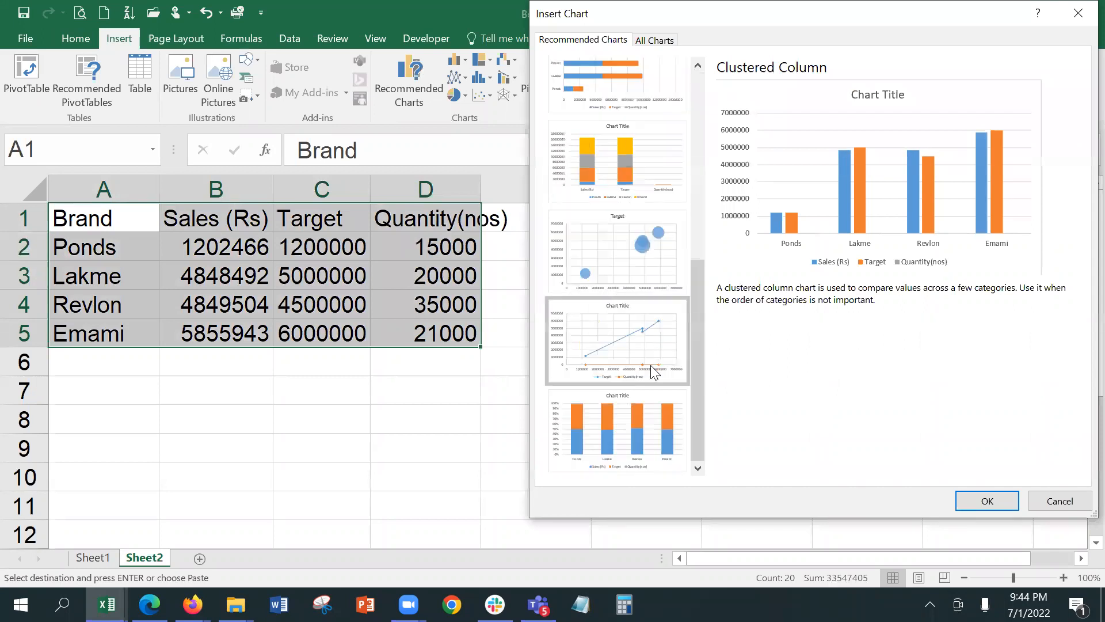
click(649, 45)
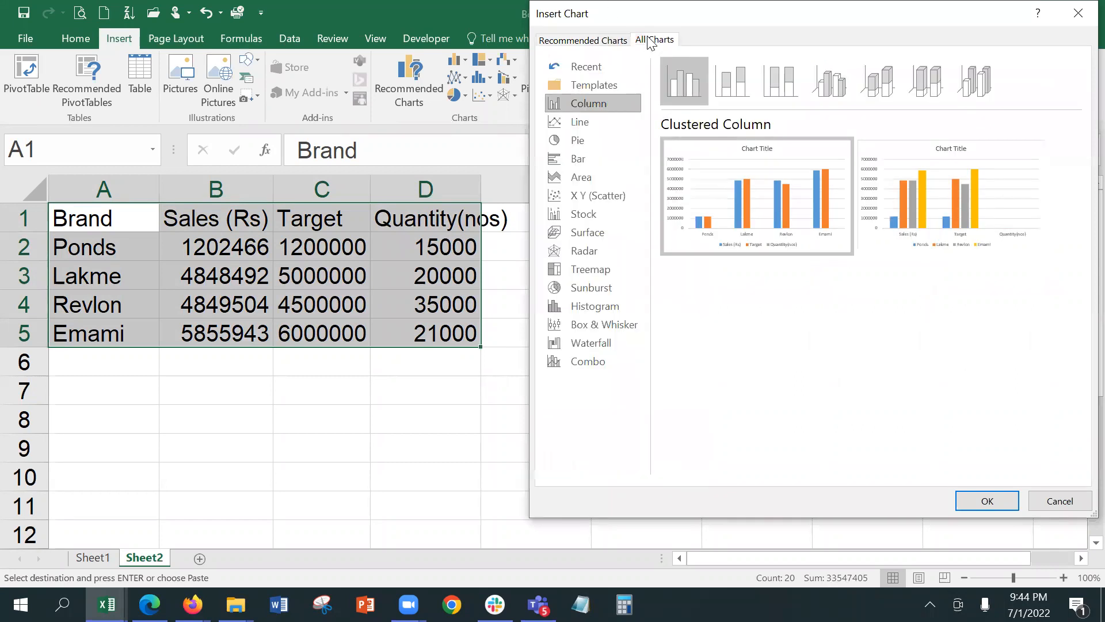
click(588, 361)
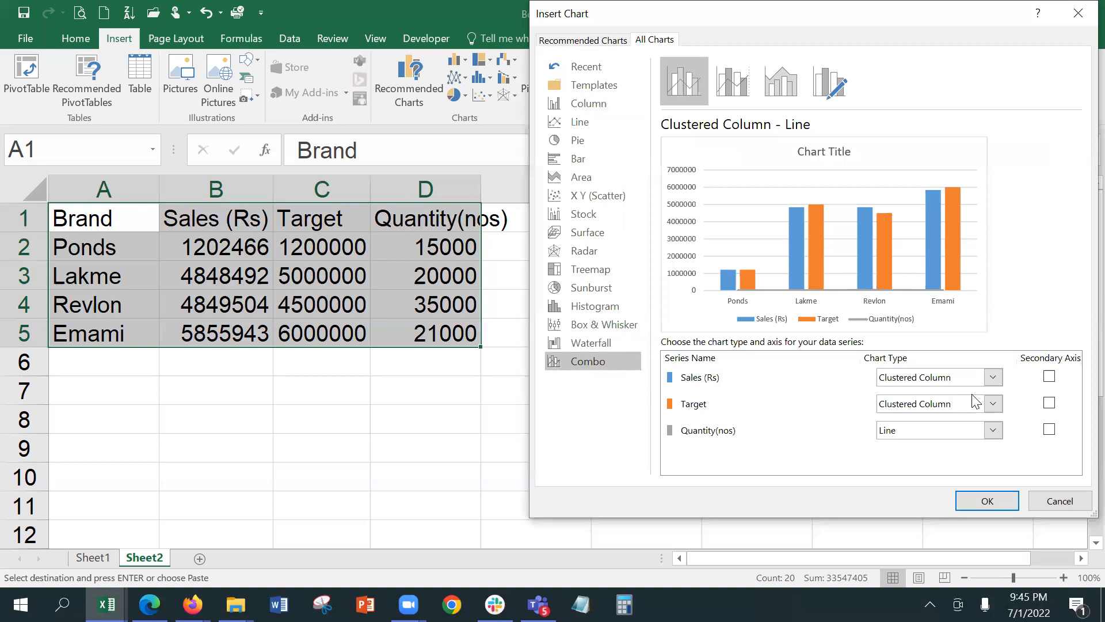
click(1048, 429)
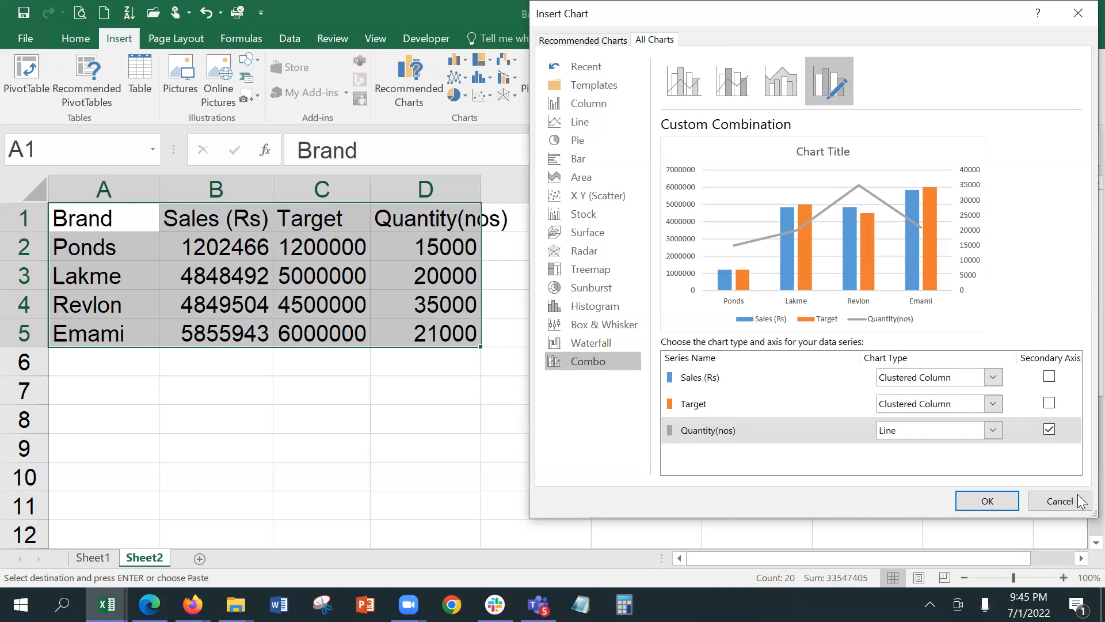
click(988, 499)
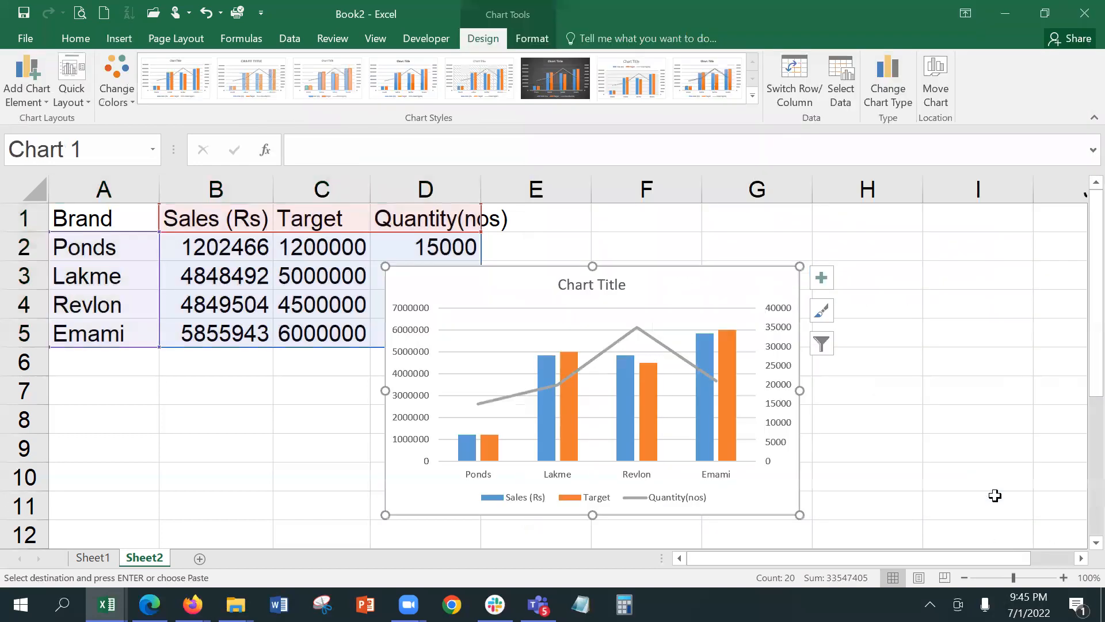
drag(693, 288, 933, 197)
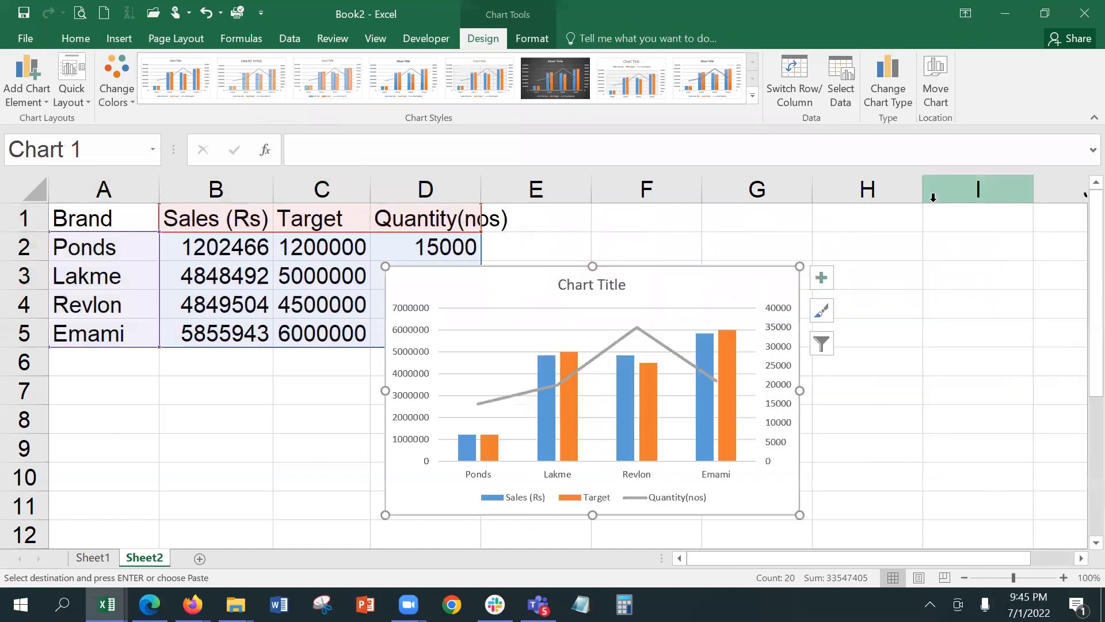
drag(693, 264, 940, 213)
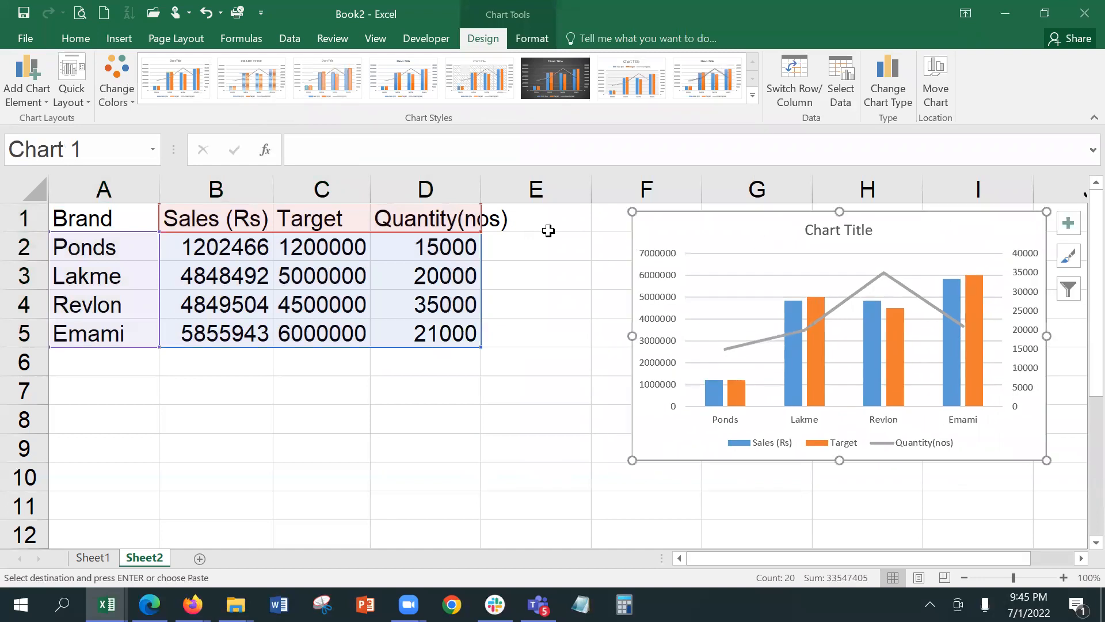
Add a "Prev Yr" header in E1 and enter 1010232 for Ponds in E2.
click(541, 213)
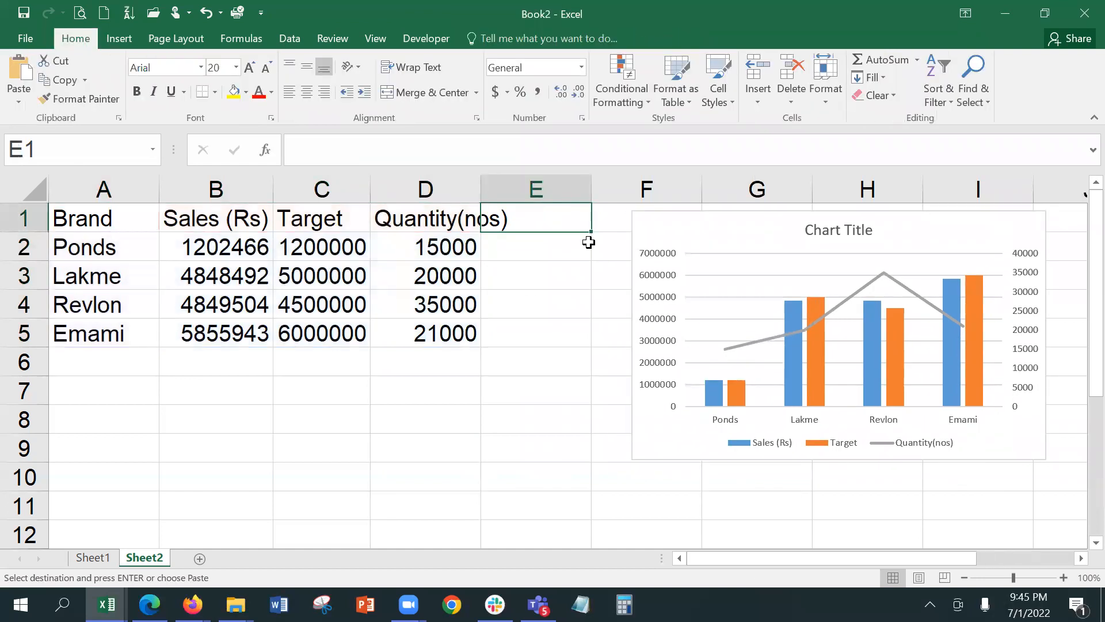
text(Pre)
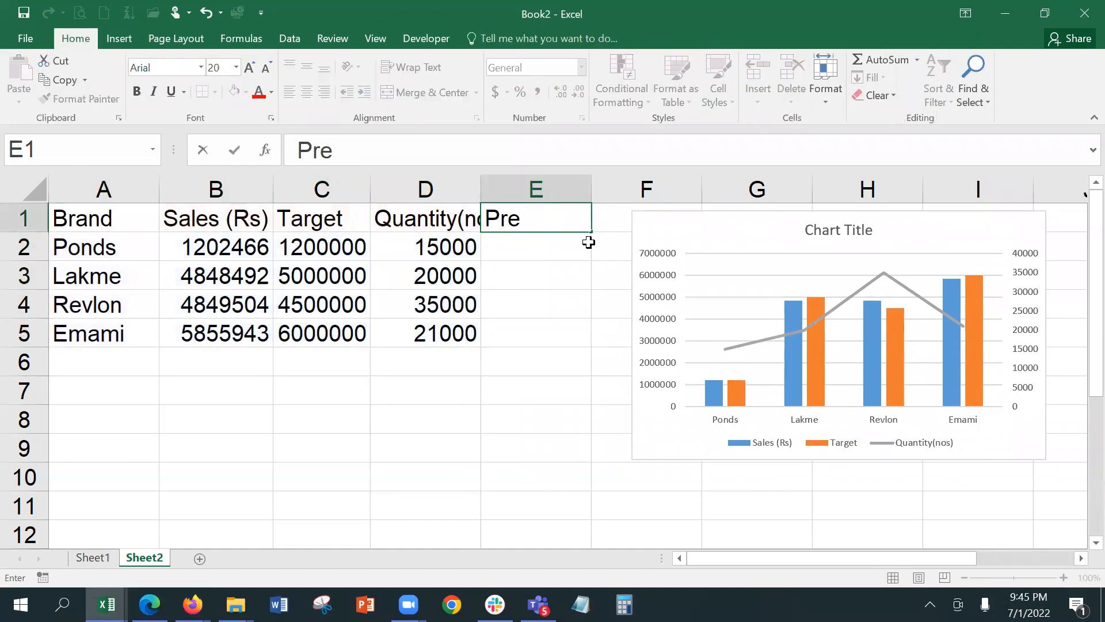
key(BackSpace)
text(v Yr)
key(Return)
text(1)
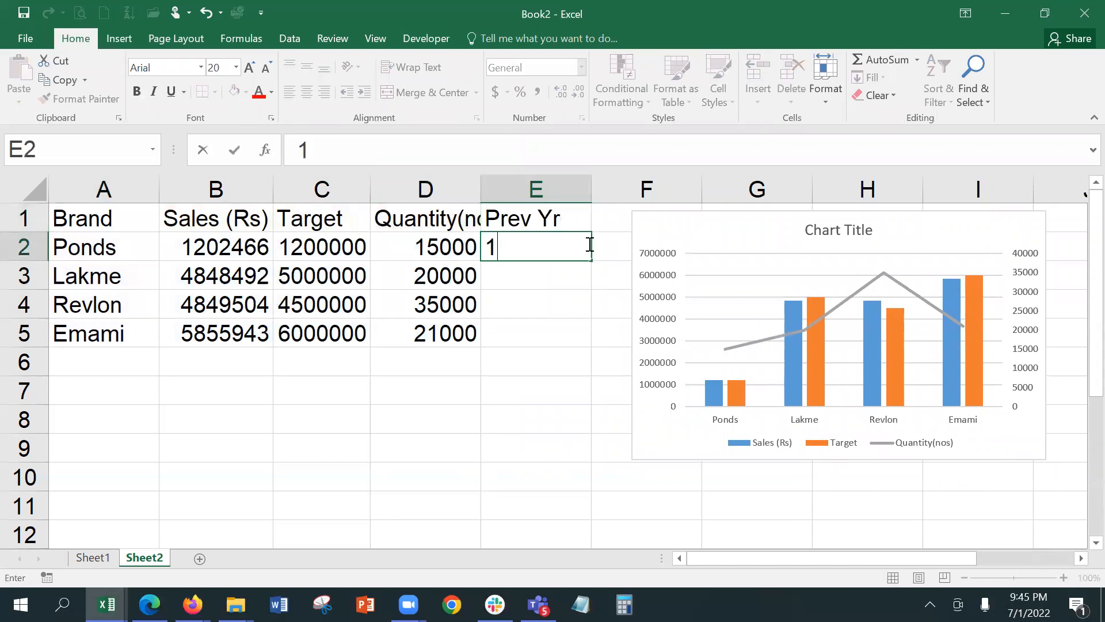
text(010)
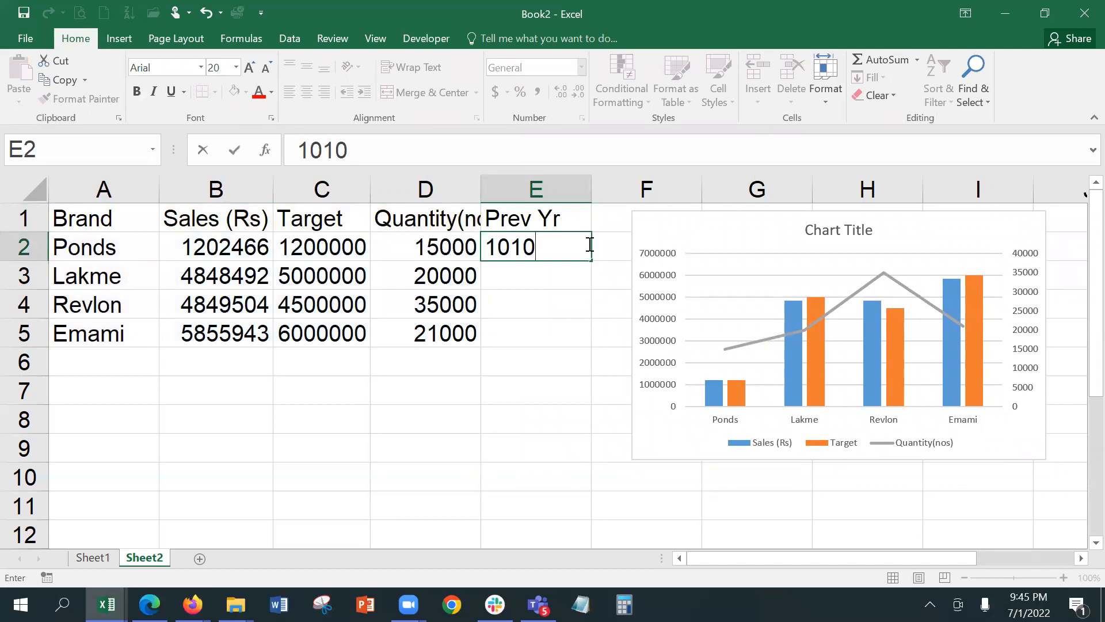
text(232)
key(ctrl+Return)
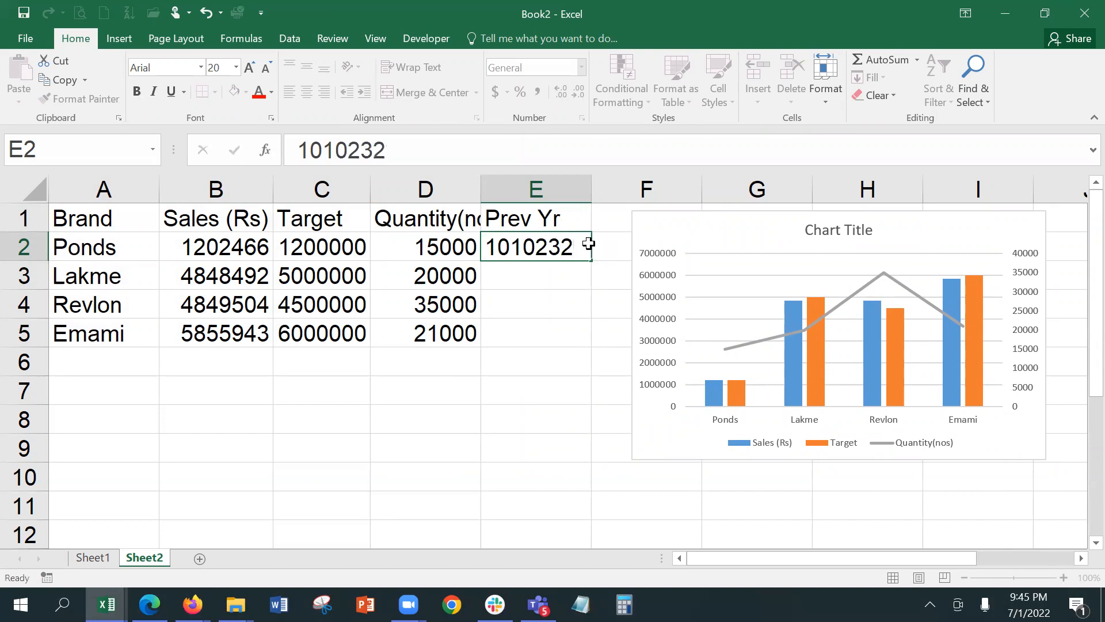
key(Return)
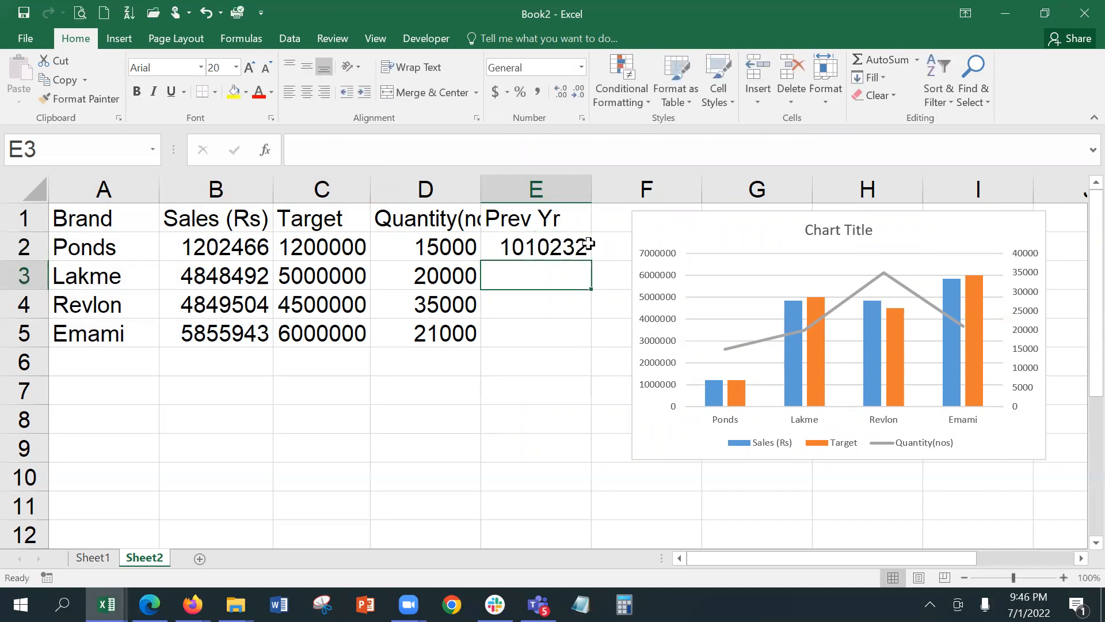
Fill the remaining Prev Yr values with 4844234 for Lakme, 3456213 for Revlon and 5034331 for Emami.
text(48)
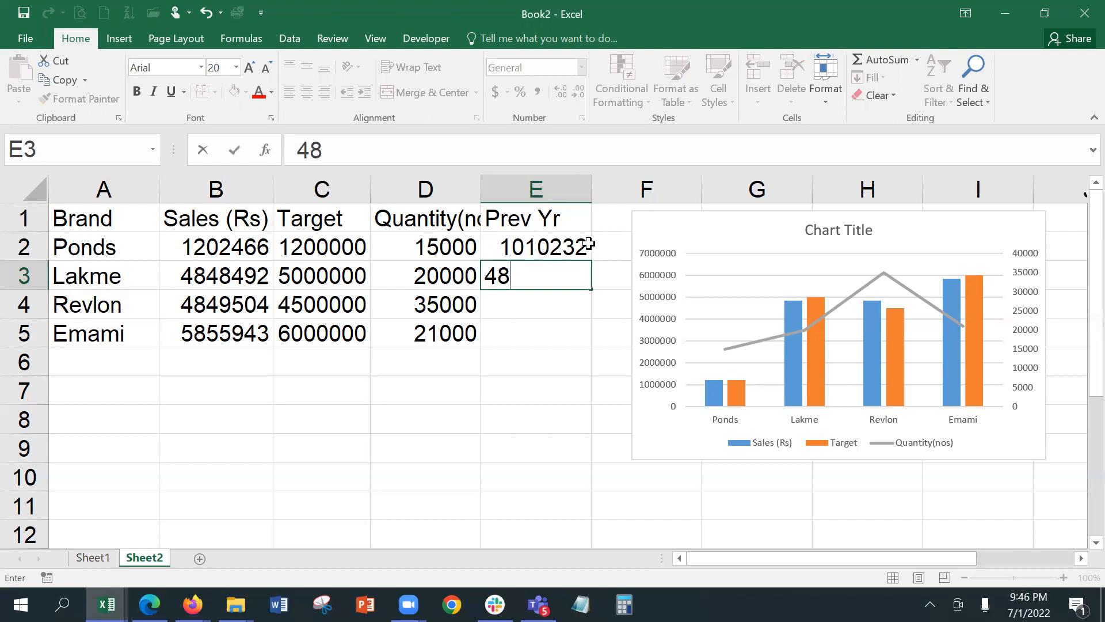
text(44234)
key(Return)
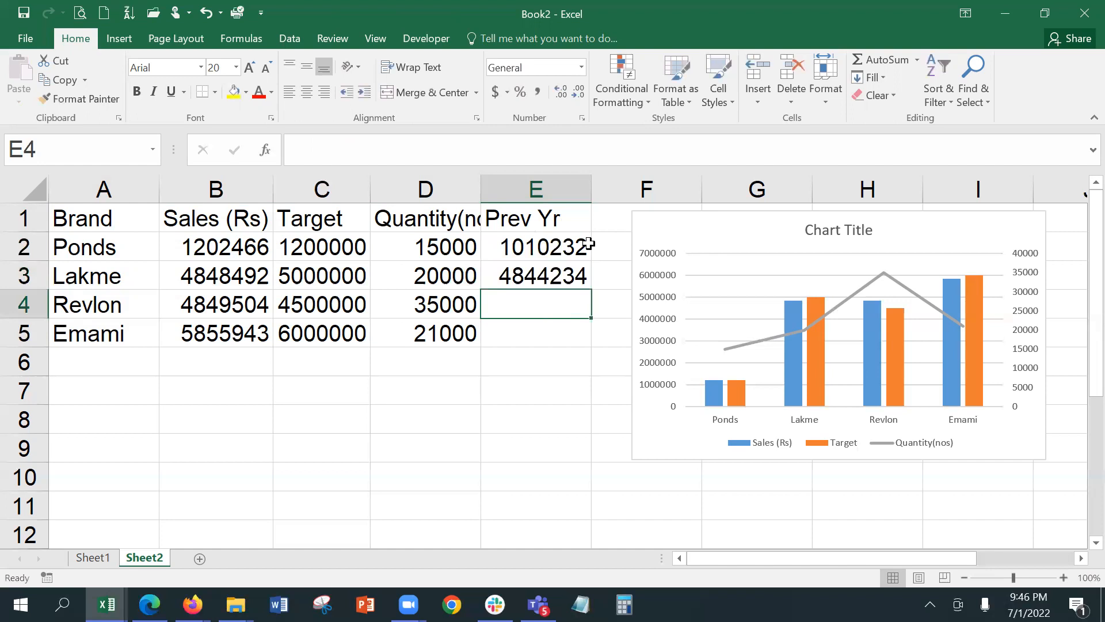
text(3456)
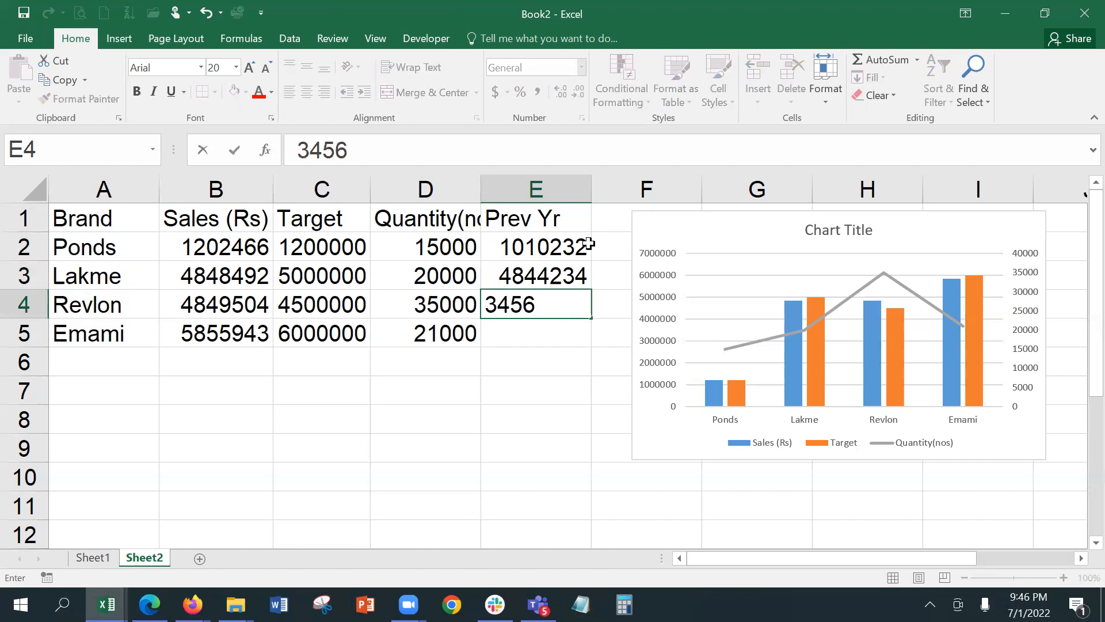
text(213)
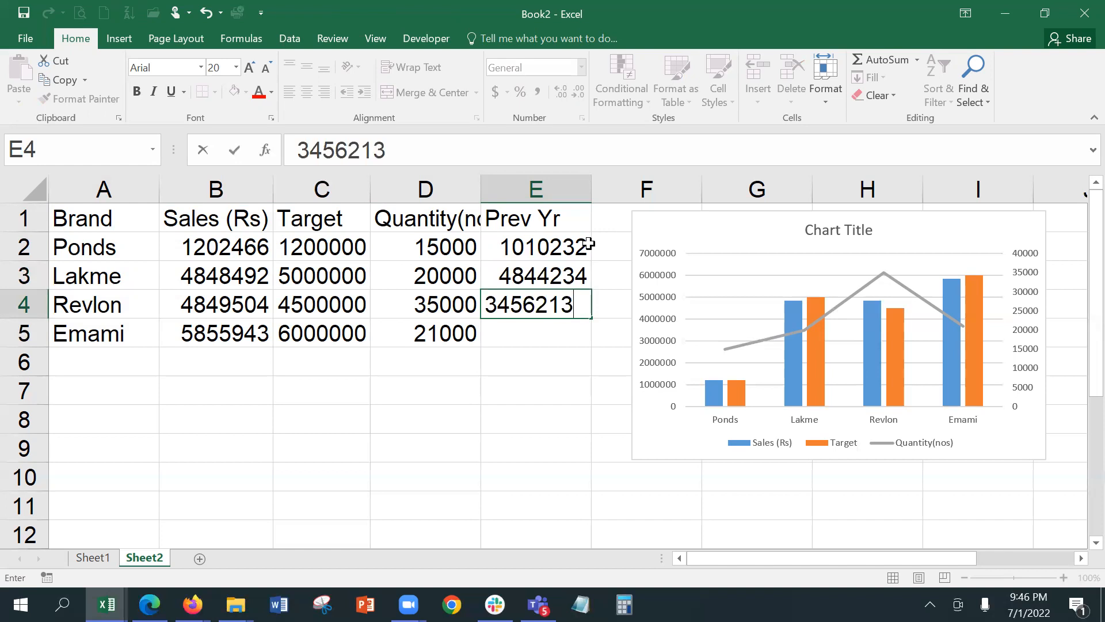
key(Return)
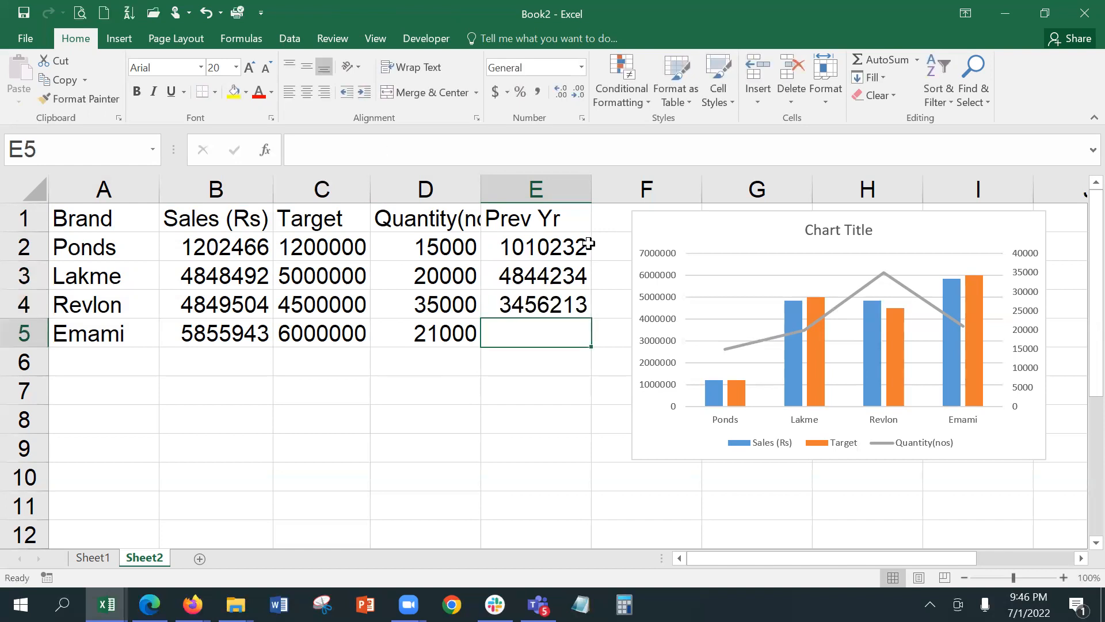
text(23)
key(BackSpace)
key(BackSpace)
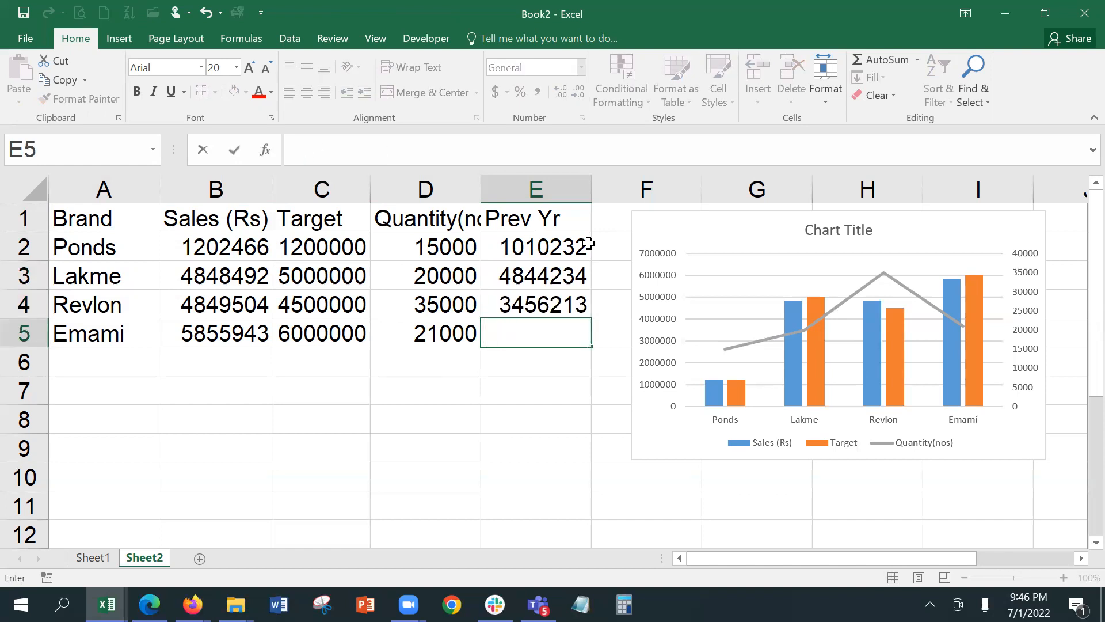
text(5034331)
key(Return)
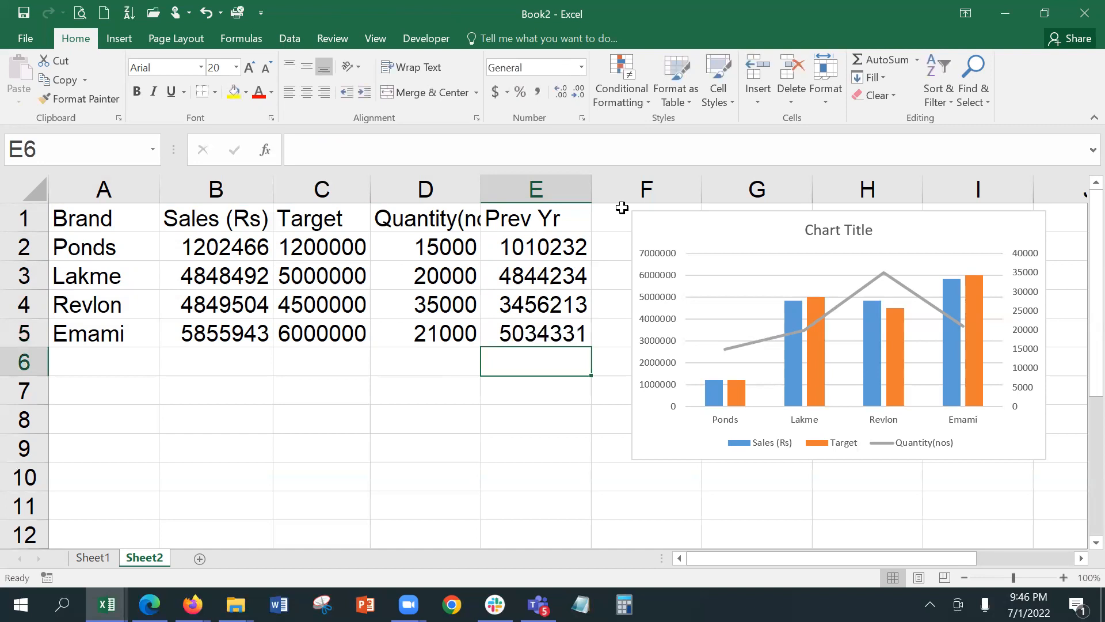
Extend the chart's source data range to include the Prev Yr column E.
click(727, 216)
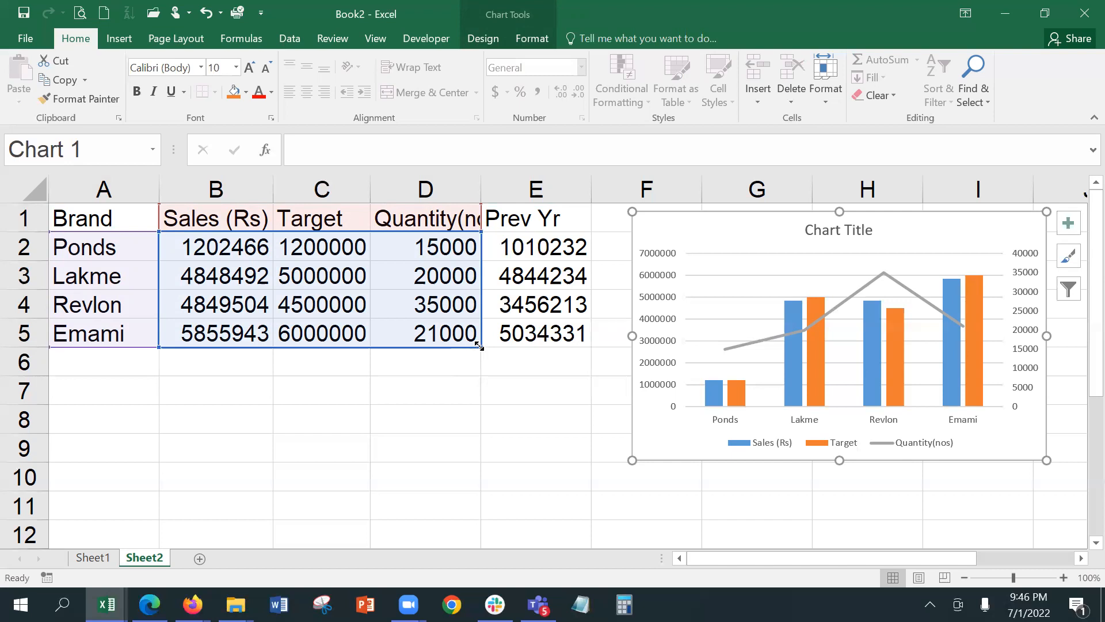
drag(477, 344, 574, 348)
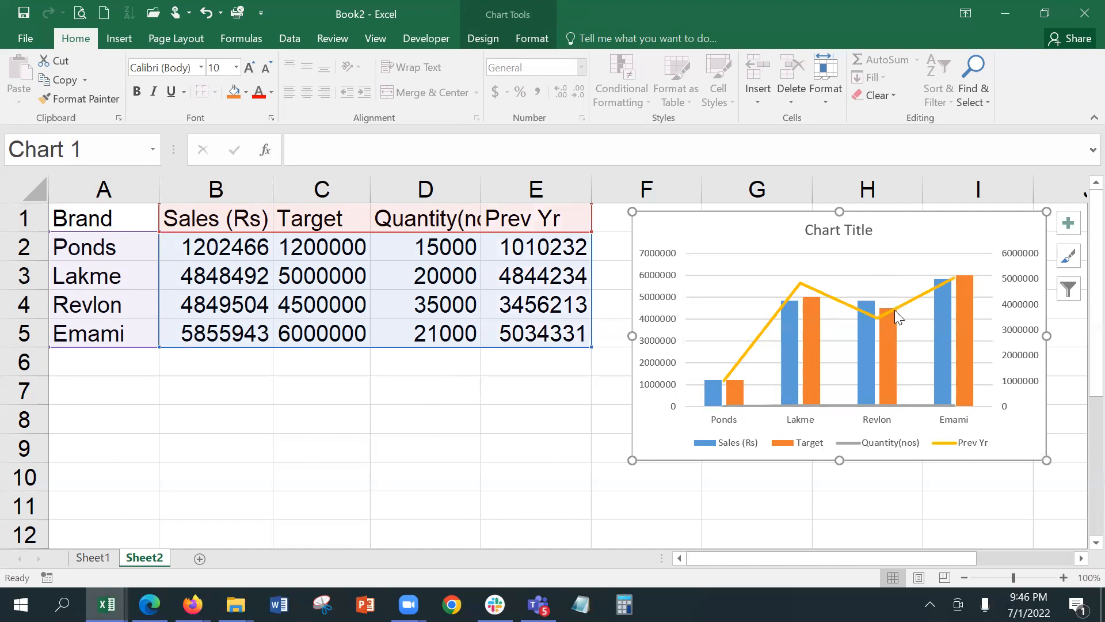
mouse_move(947, 280)
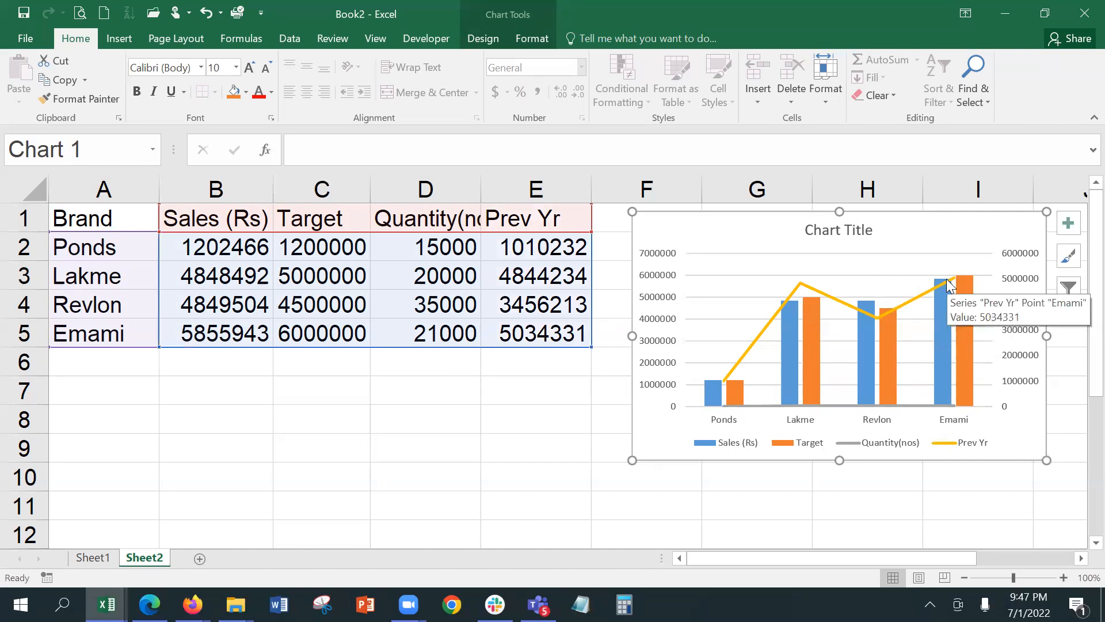
Take the chart's Prev Yr series off the secondary axis and change its chart type to Clustered Column.
right_click(914, 220)
click(518, 33)
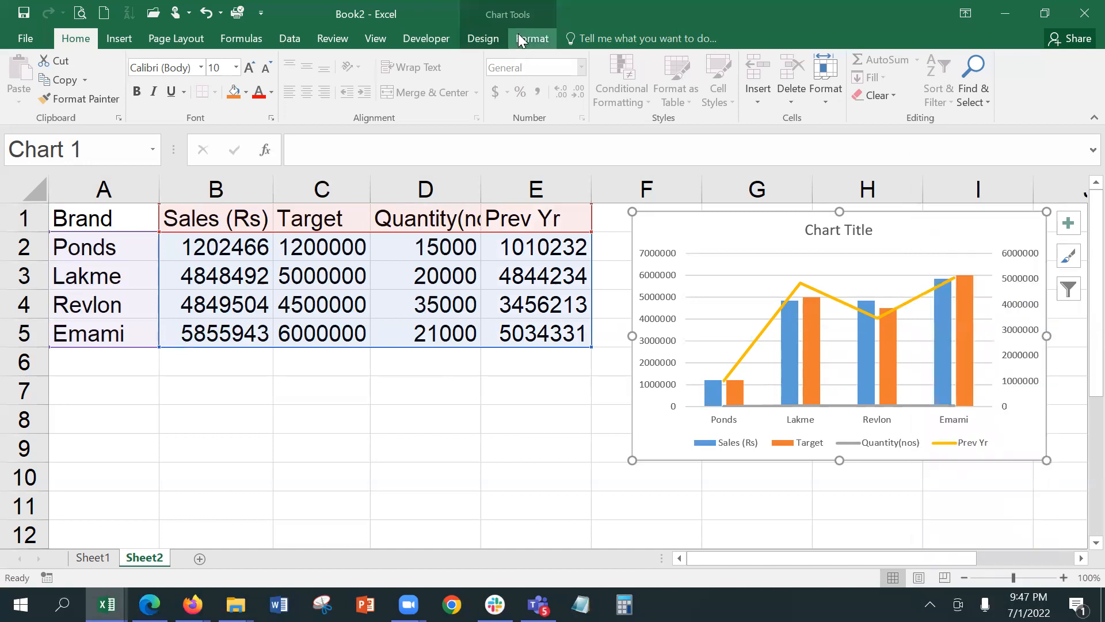
click(481, 39)
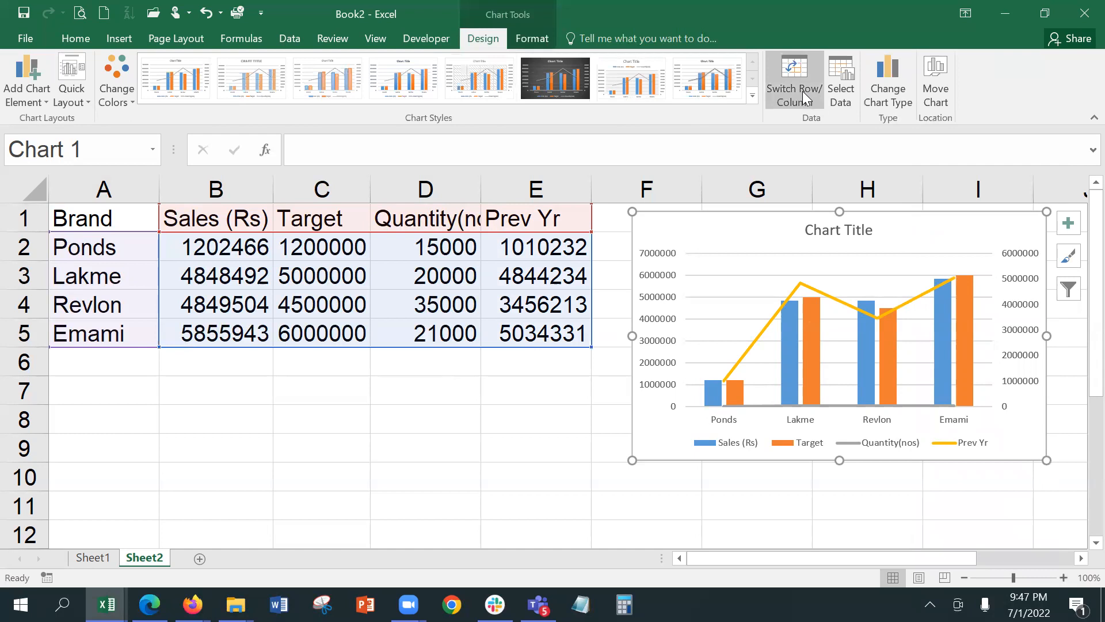
click(886, 89)
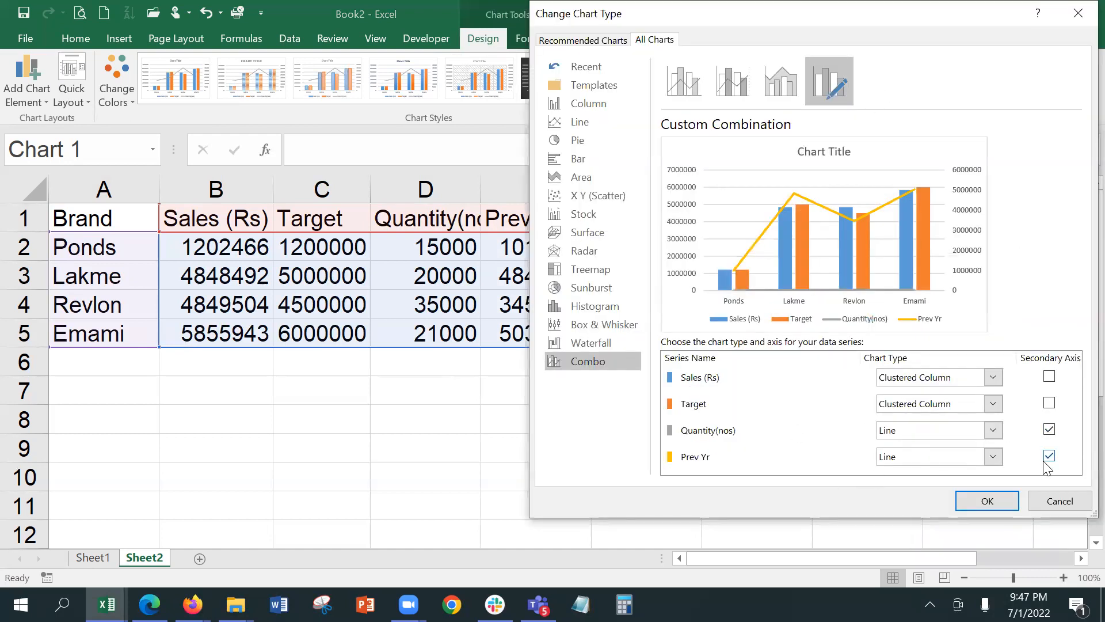
click(1048, 457)
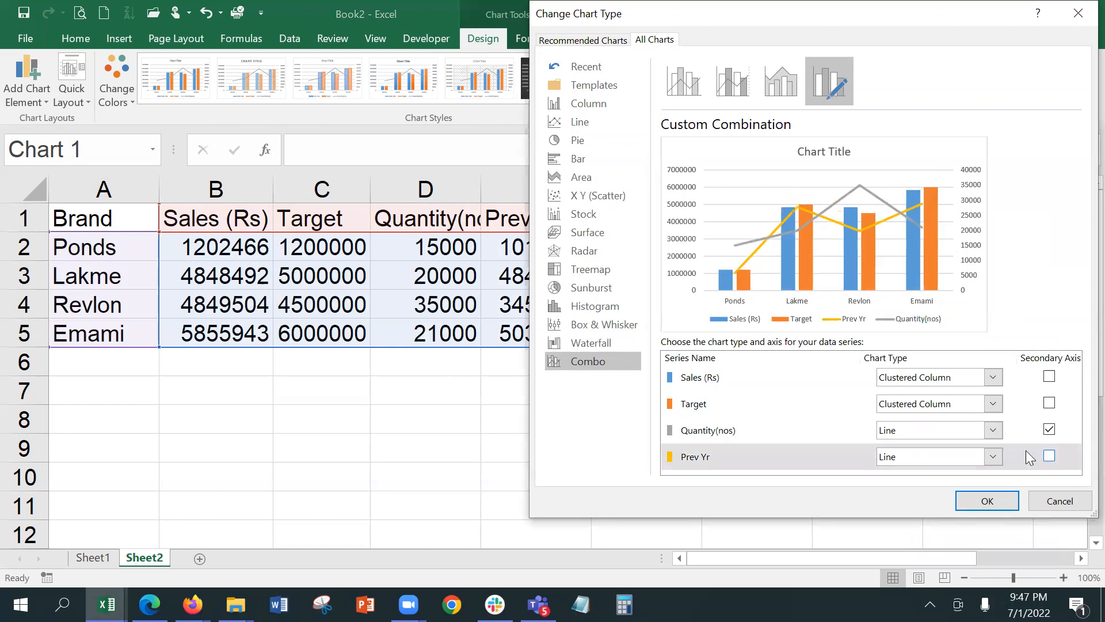
click(992, 456)
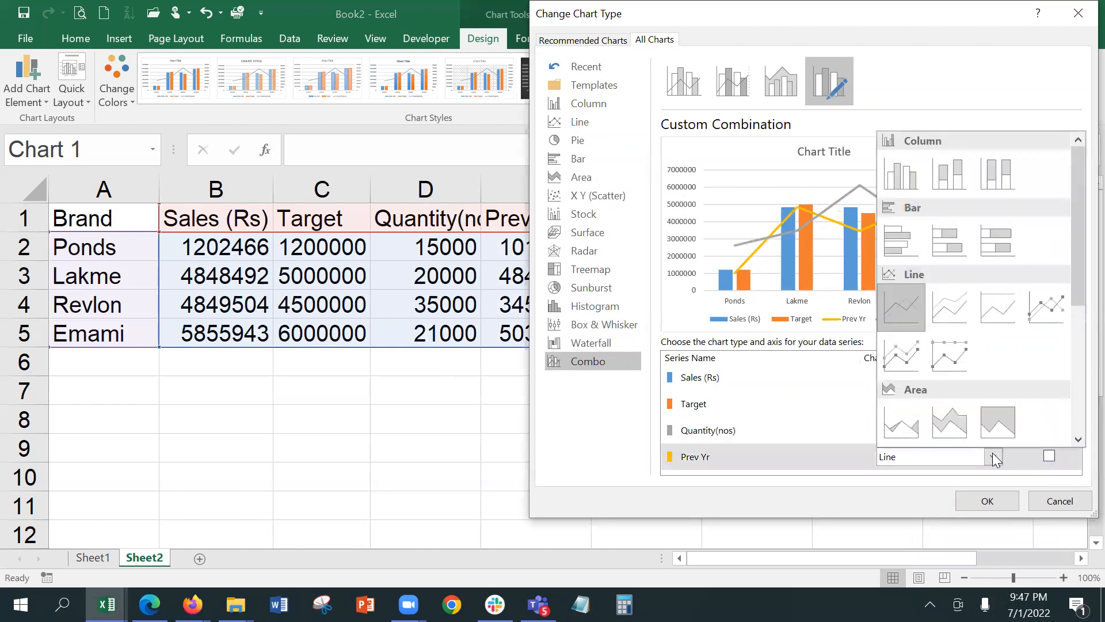
click(906, 170)
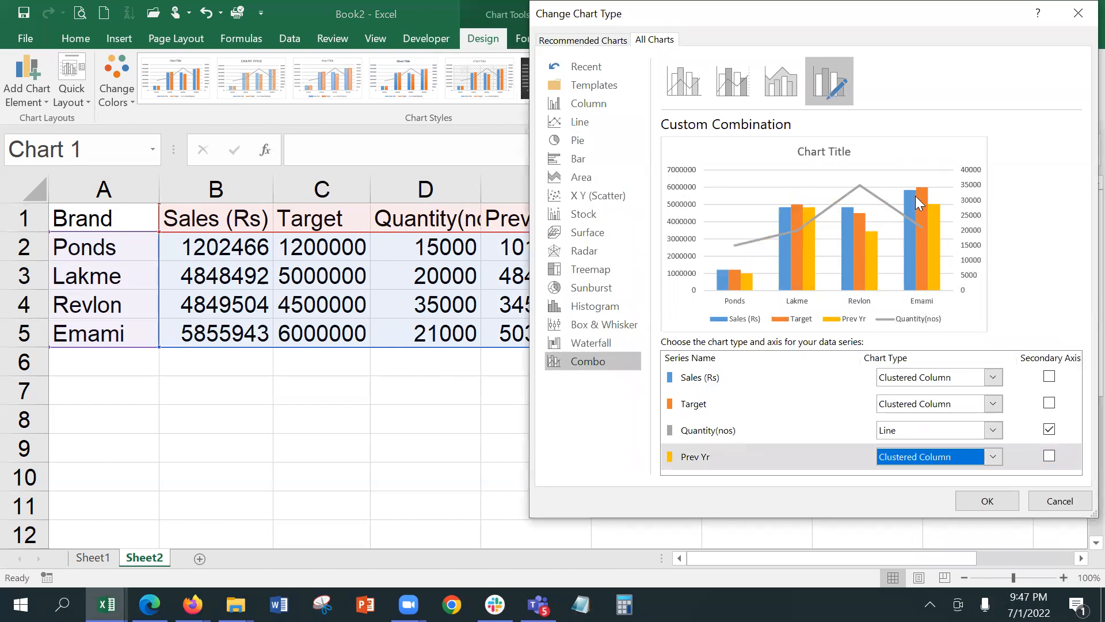
click(998, 505)
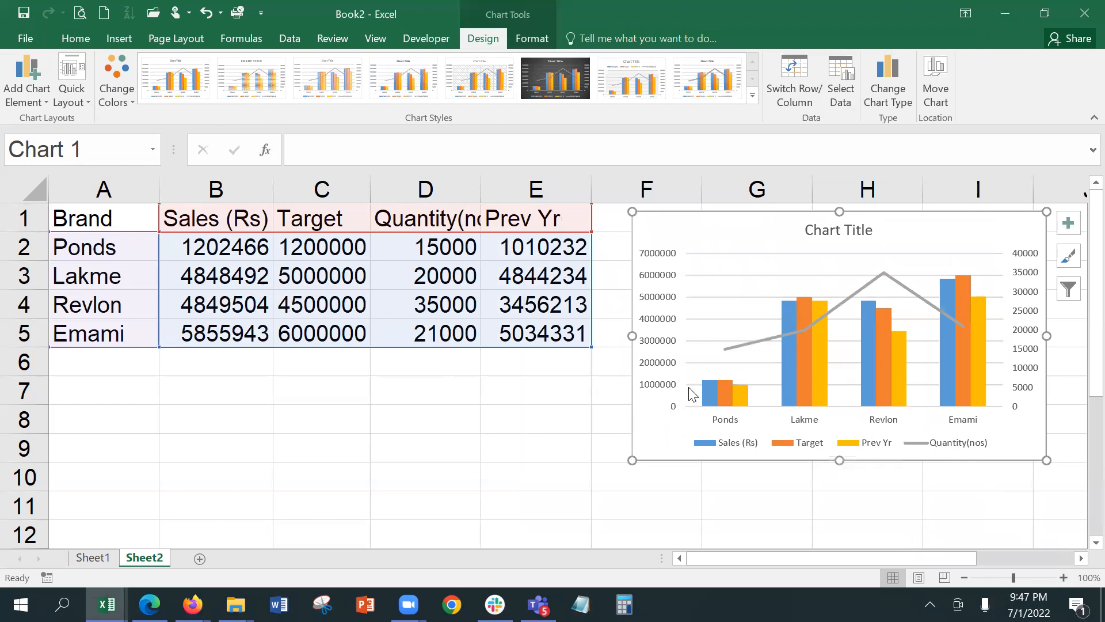
mouse_move(707, 397)
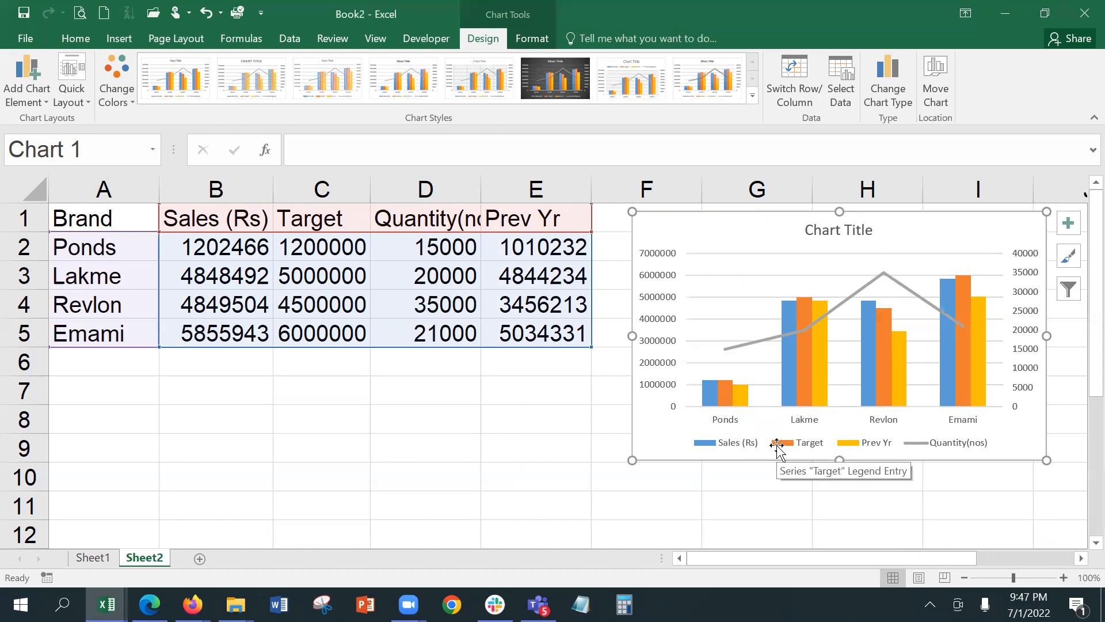
mouse_move(743, 393)
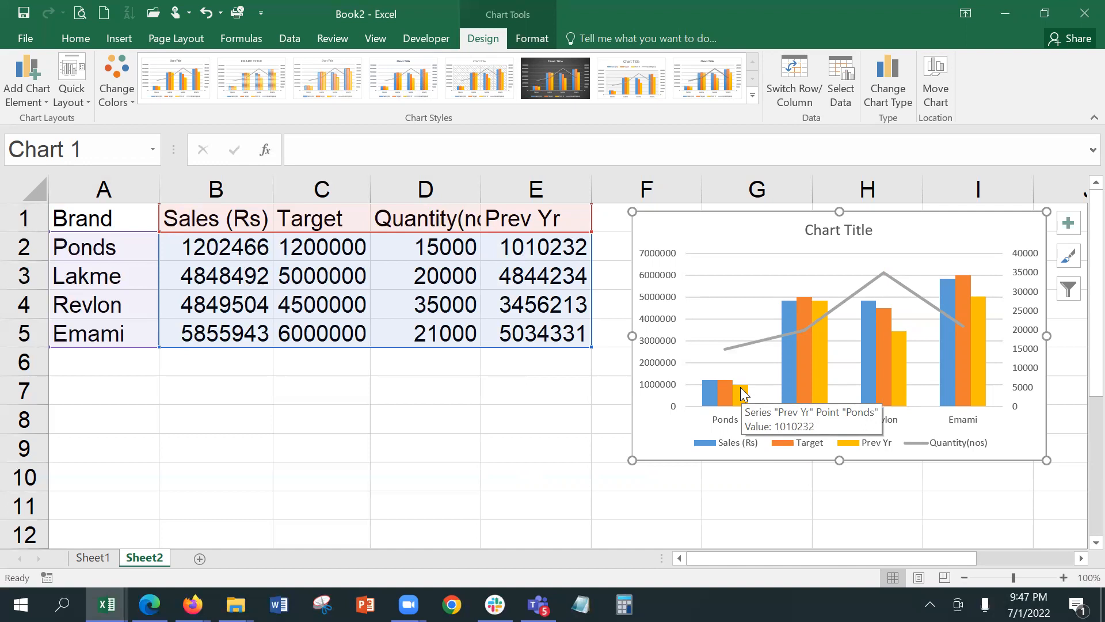
Copy the brand data in A1:D5.
click(422, 382)
drag(92, 218, 409, 325)
key(ctrl+c)
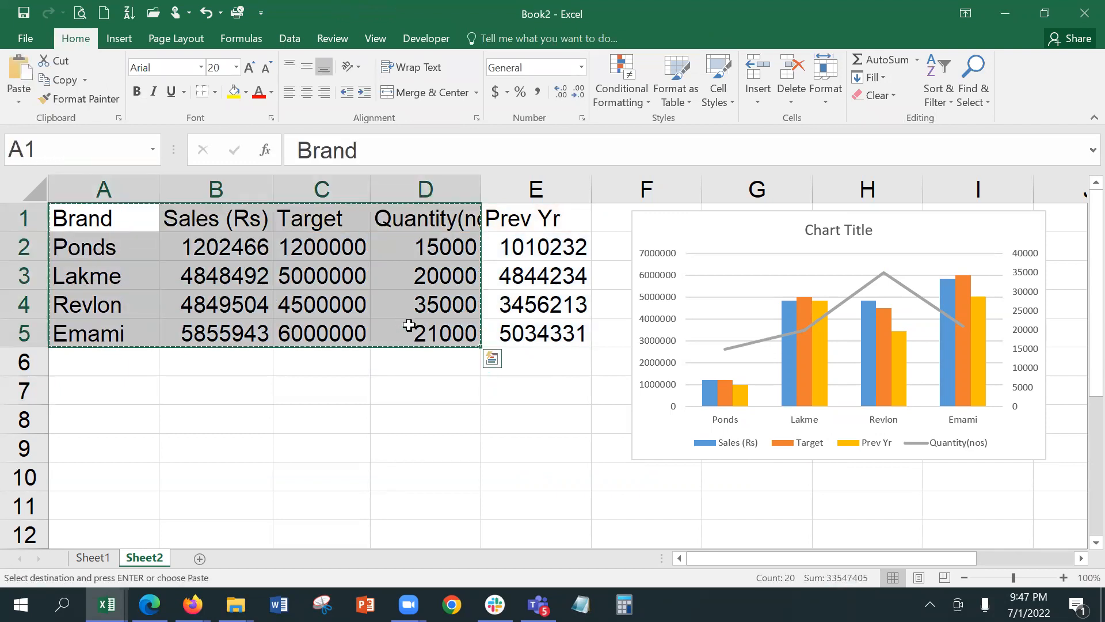
Paste the copied brand table into the empty area of Sheet2 starting at cell A11.
scroll(403, 420, down, 2)
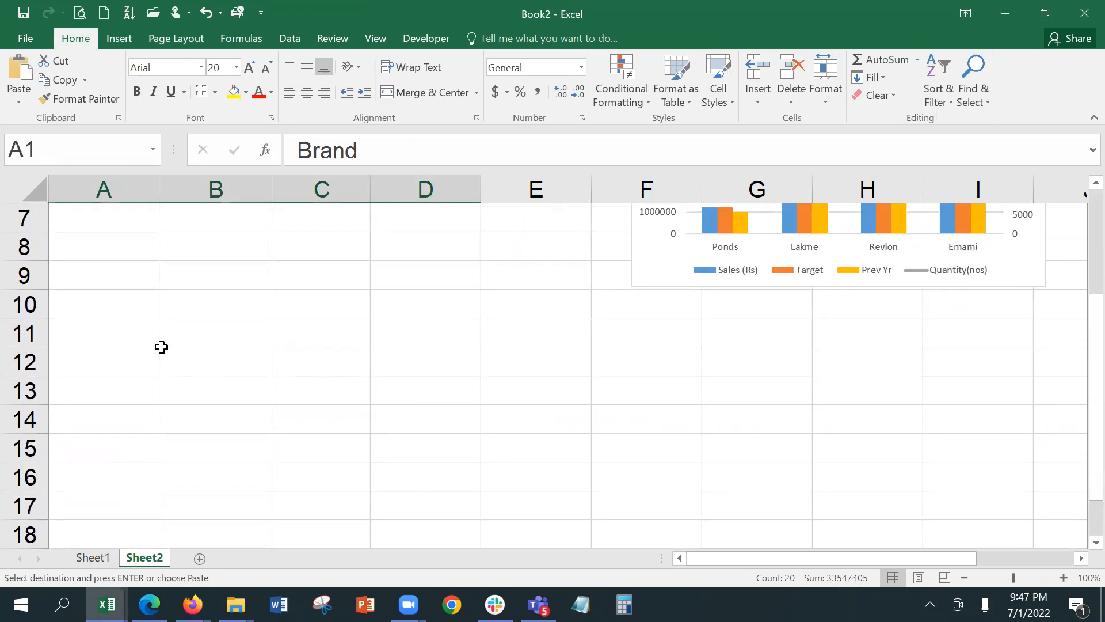
click(101, 335)
key(ctrl+v)
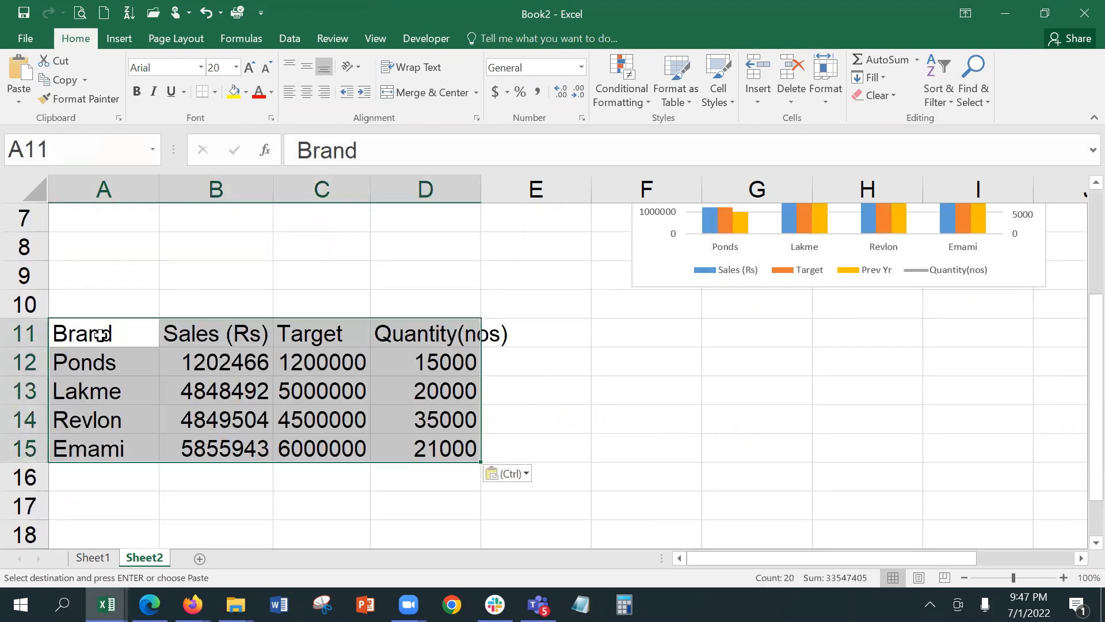
click(453, 385)
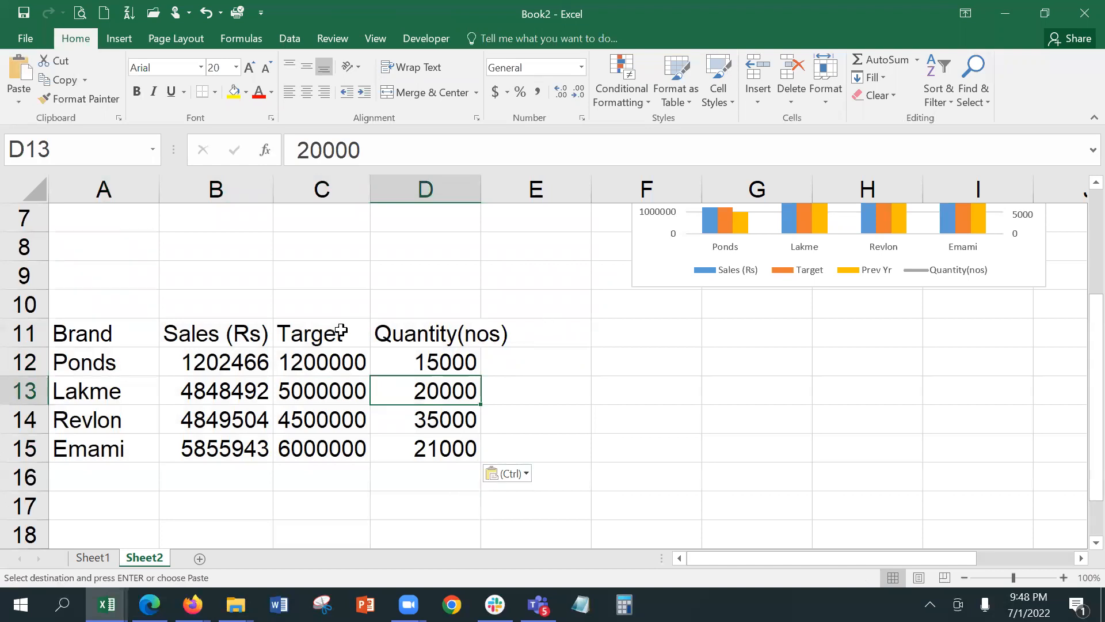
Insert a combo chart from A11:D15 with Quantity(nos) as a line on the secondary axis, and place it below the first chart.
drag(418, 340, 422, 451)
click(90, 336)
drag(89, 335, 438, 447)
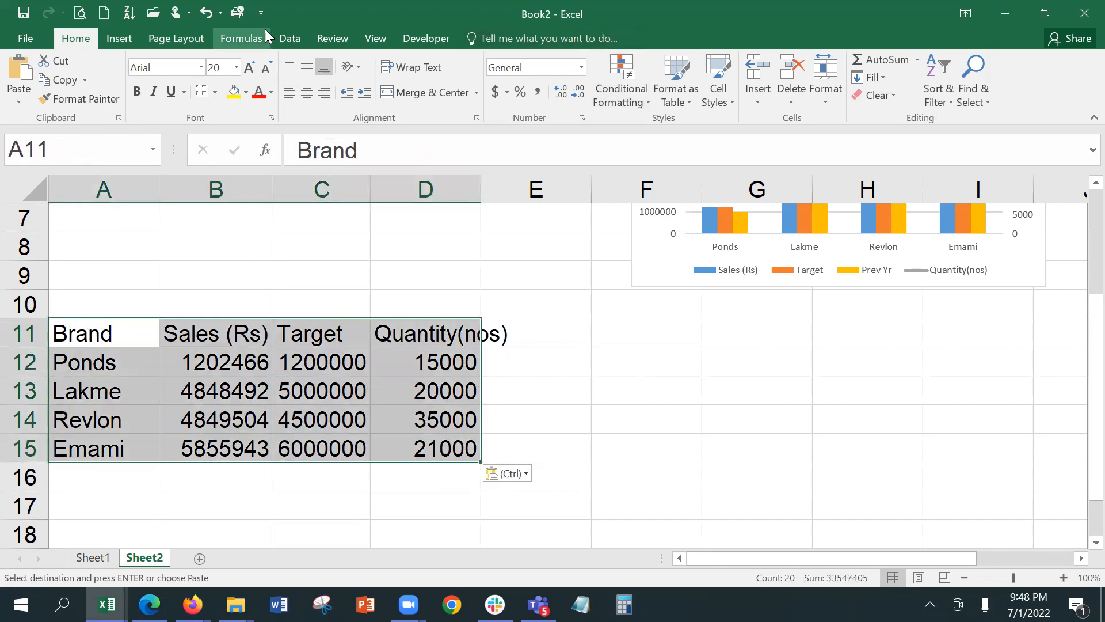
click(122, 38)
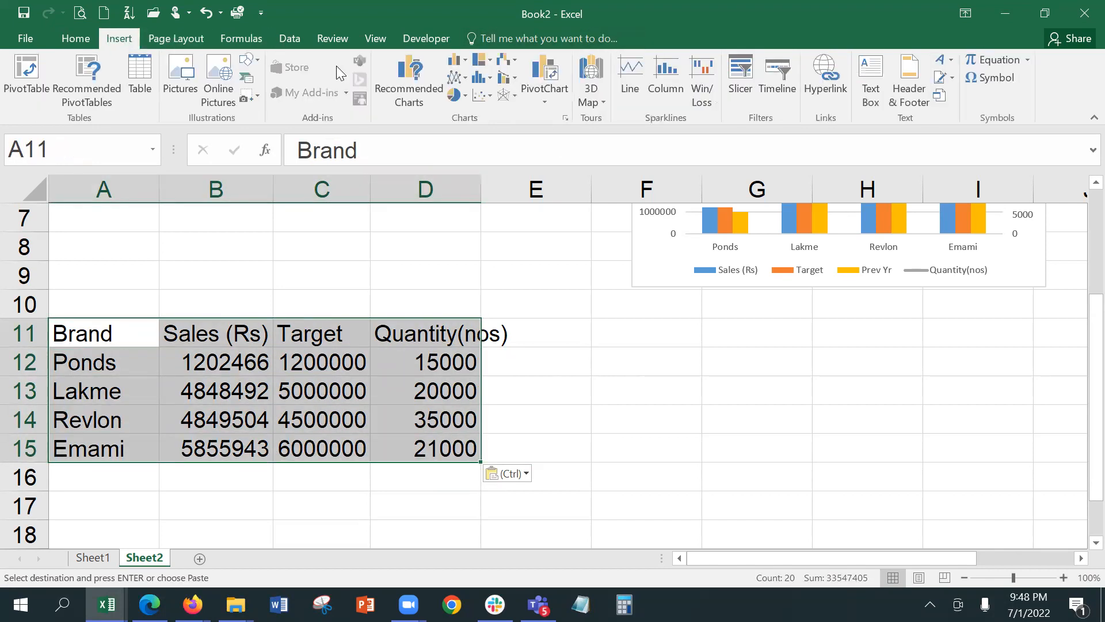
click(408, 83)
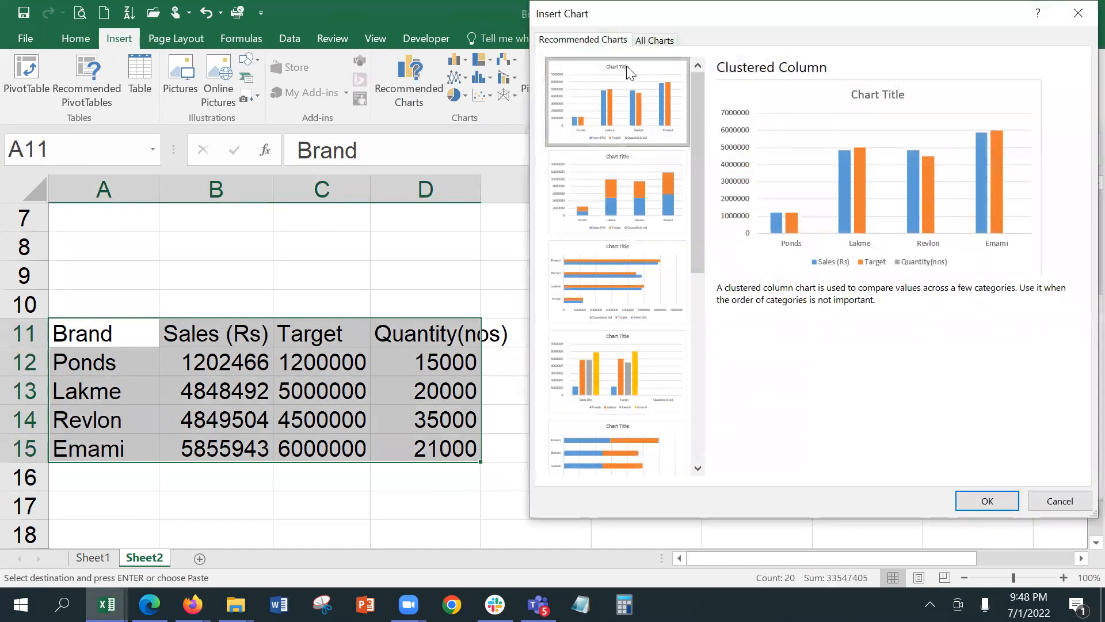
click(654, 40)
click(587, 363)
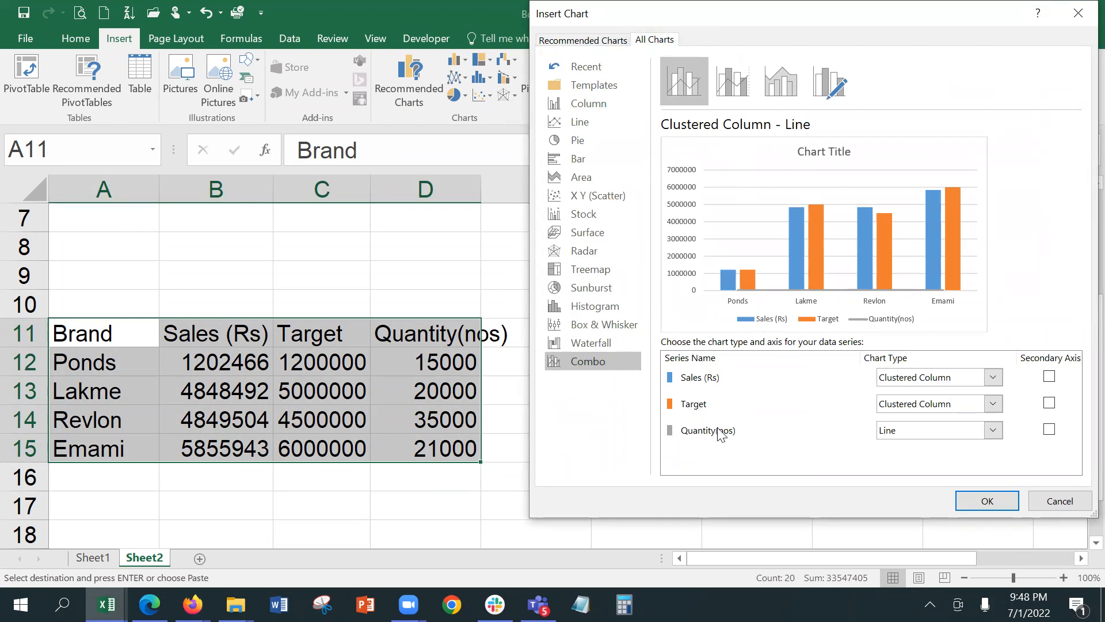
click(1049, 430)
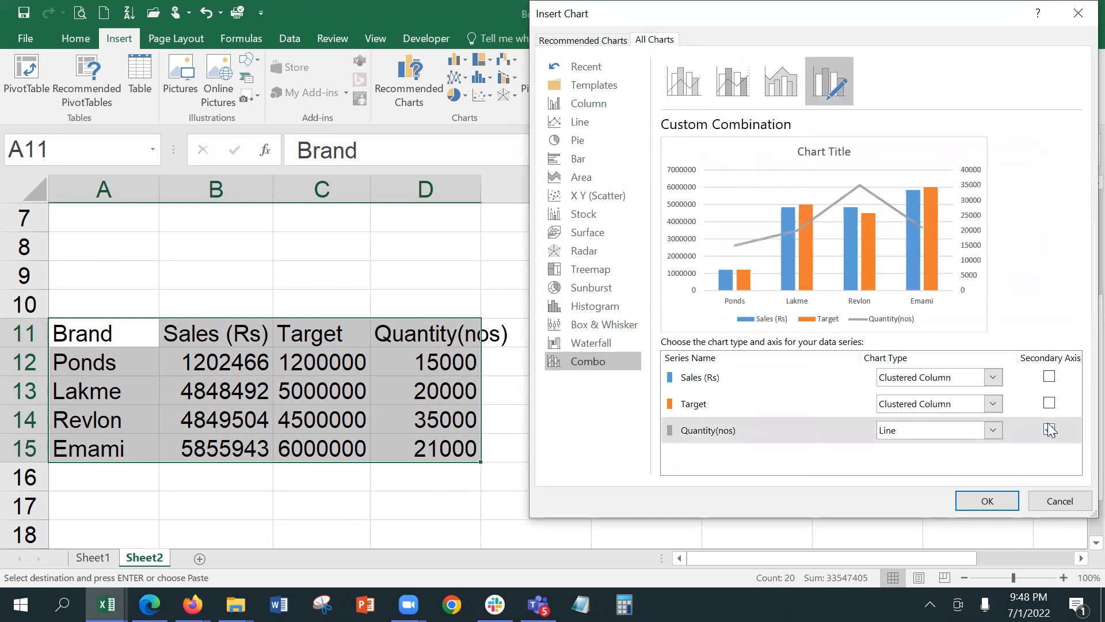
click(988, 504)
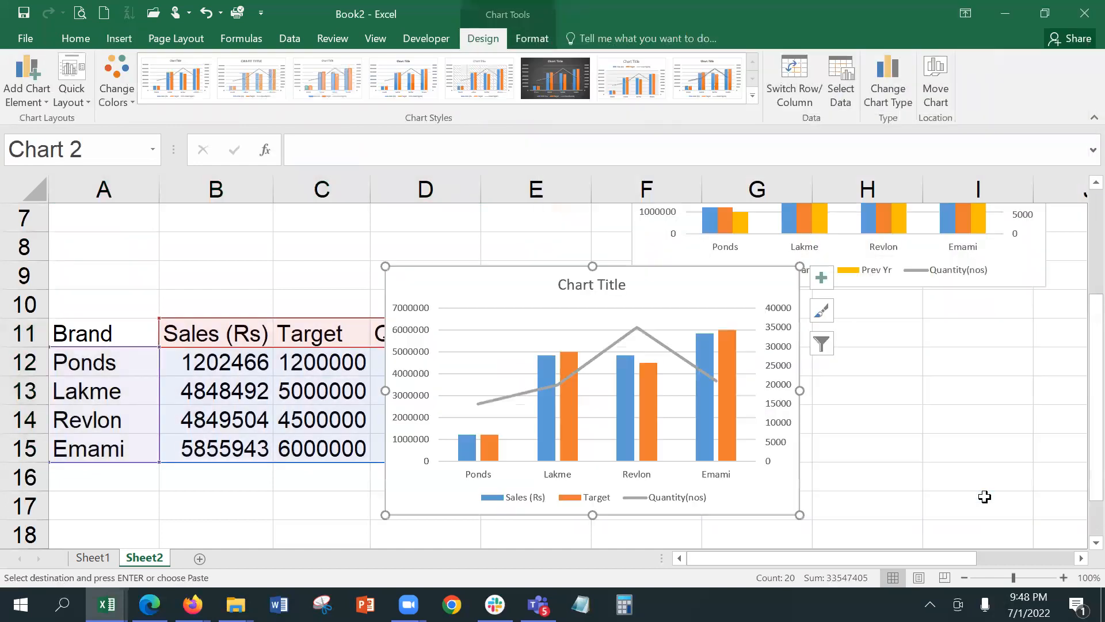
mouse_move(662, 270)
mouse_down()
mouse_move(841, 316)
mouse_move(911, 305)
mouse_up()
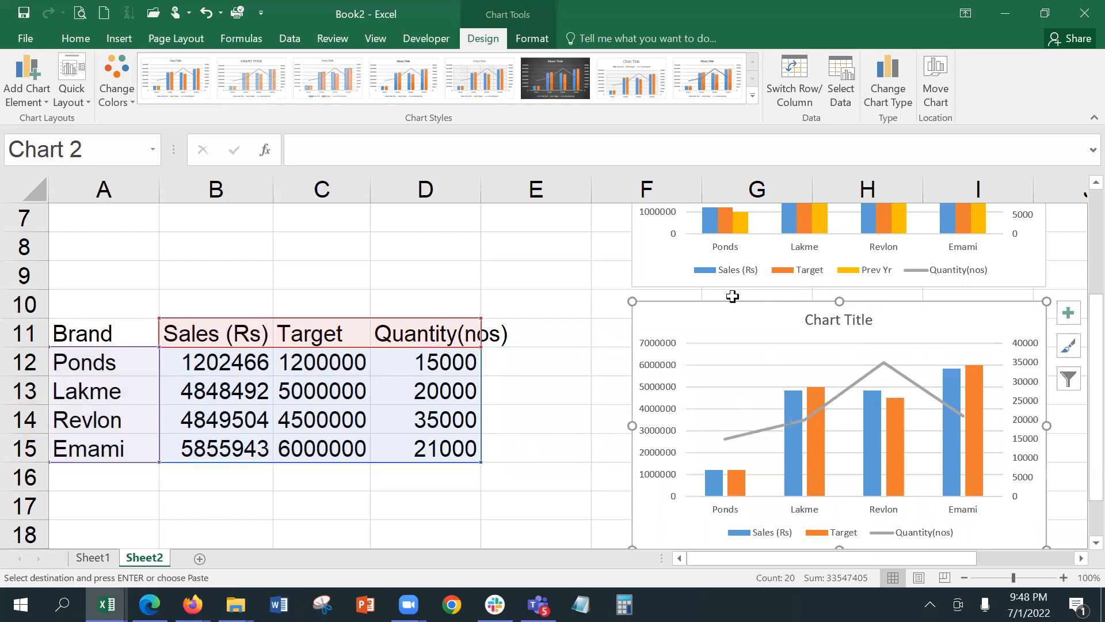
Insert blank cells at D11:D15, shifting the quantity data one column over, and enter the heading Prev Yr in D11.
click(407, 337)
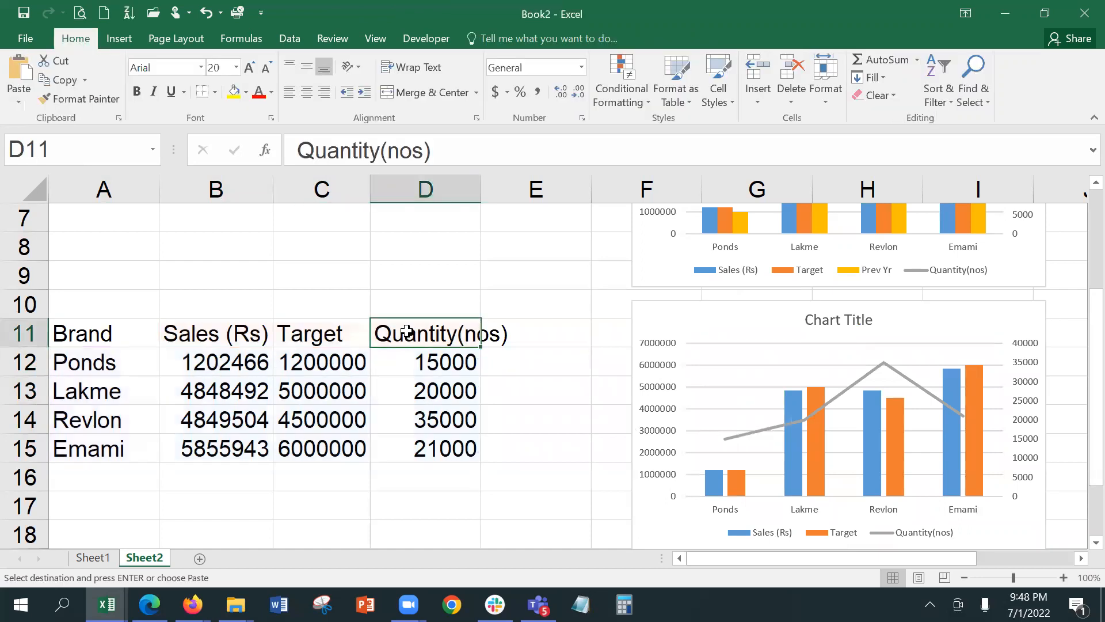
drag(407, 341, 415, 451)
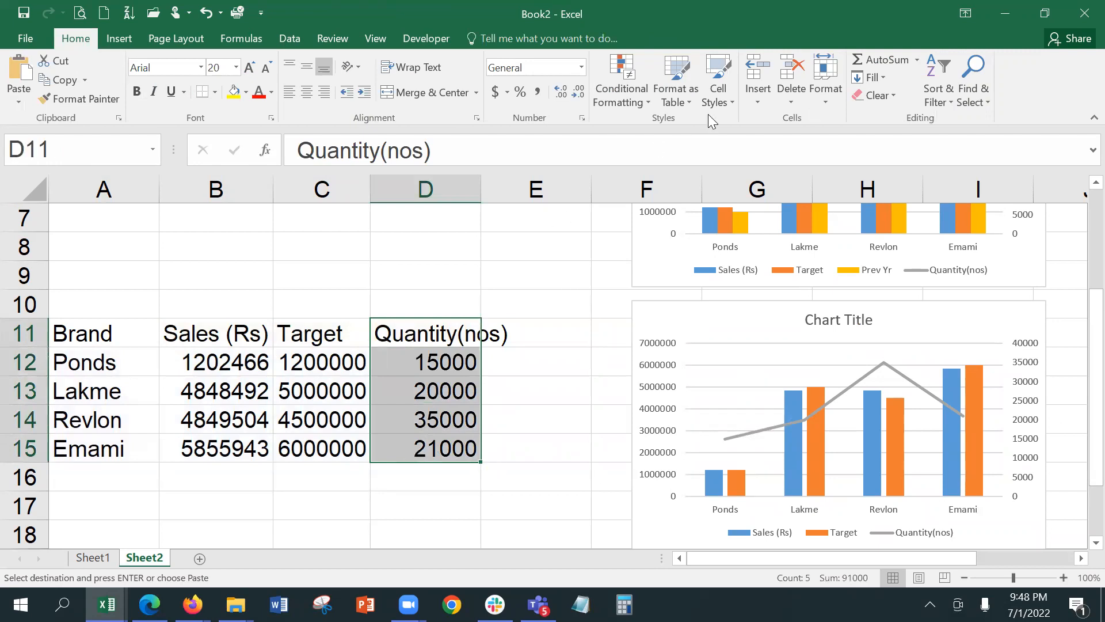
click(758, 73)
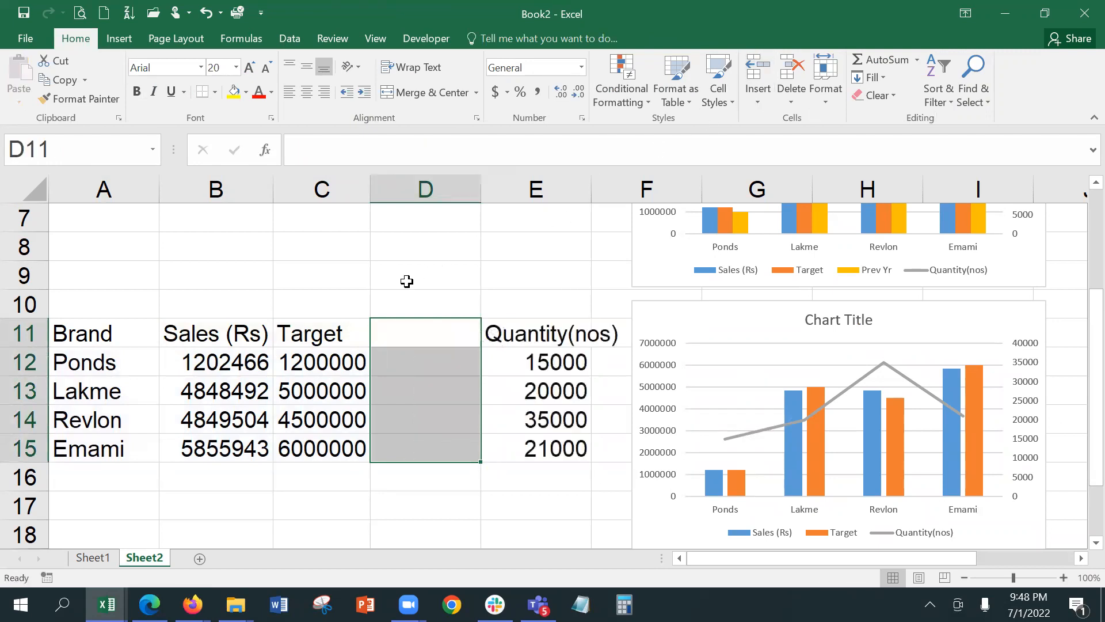
click(400, 339)
text(Prev Y)
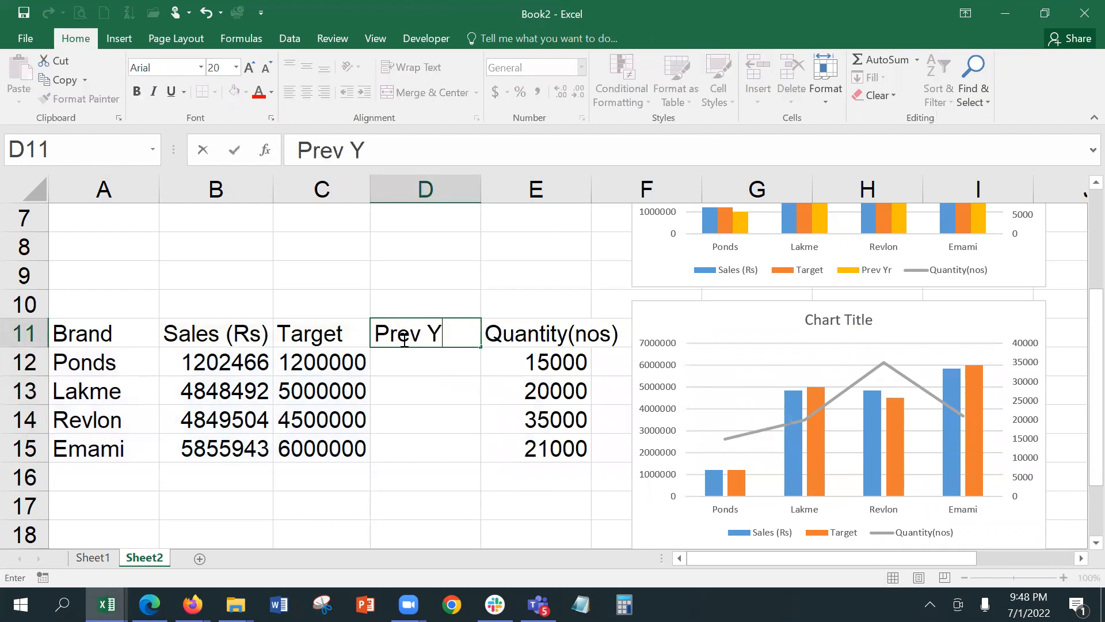
text(r)
key(Return)
Copy the previous-year values from E2:E5 into D12:D15 of the second table.
scroll(455, 351, up, 2)
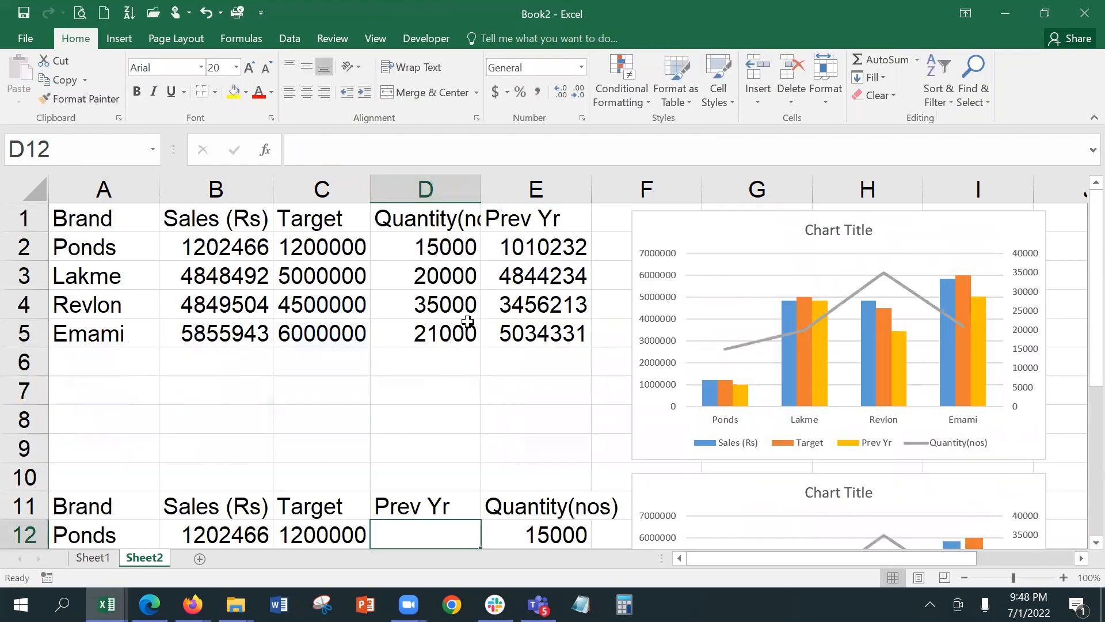
drag(499, 254, 508, 325)
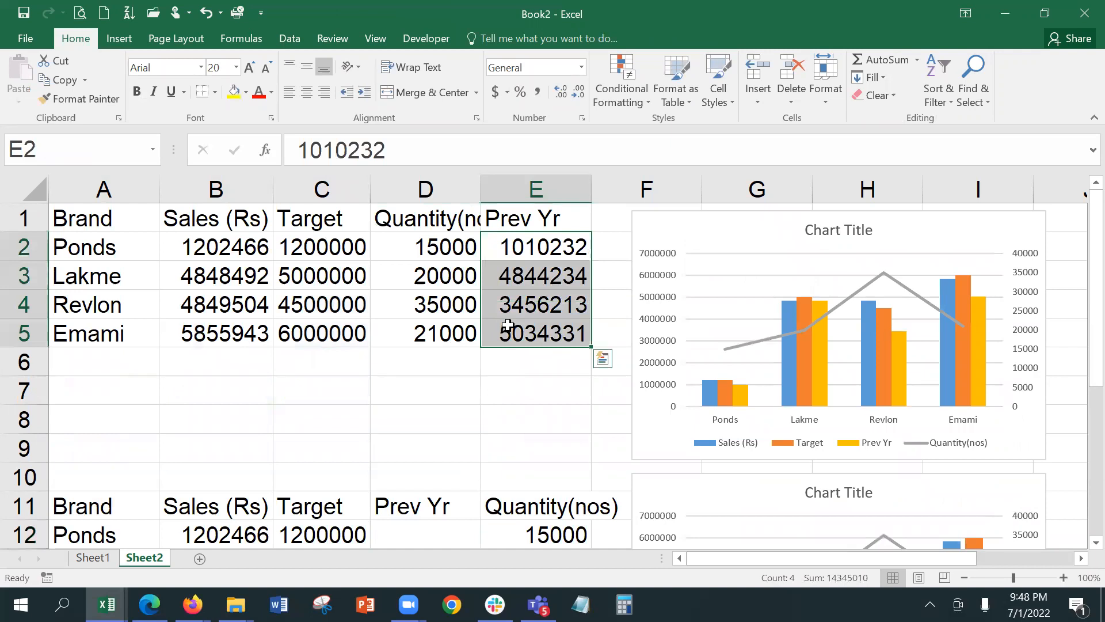
key(ctrl+c)
scroll(507, 324, down, 2)
click(454, 355)
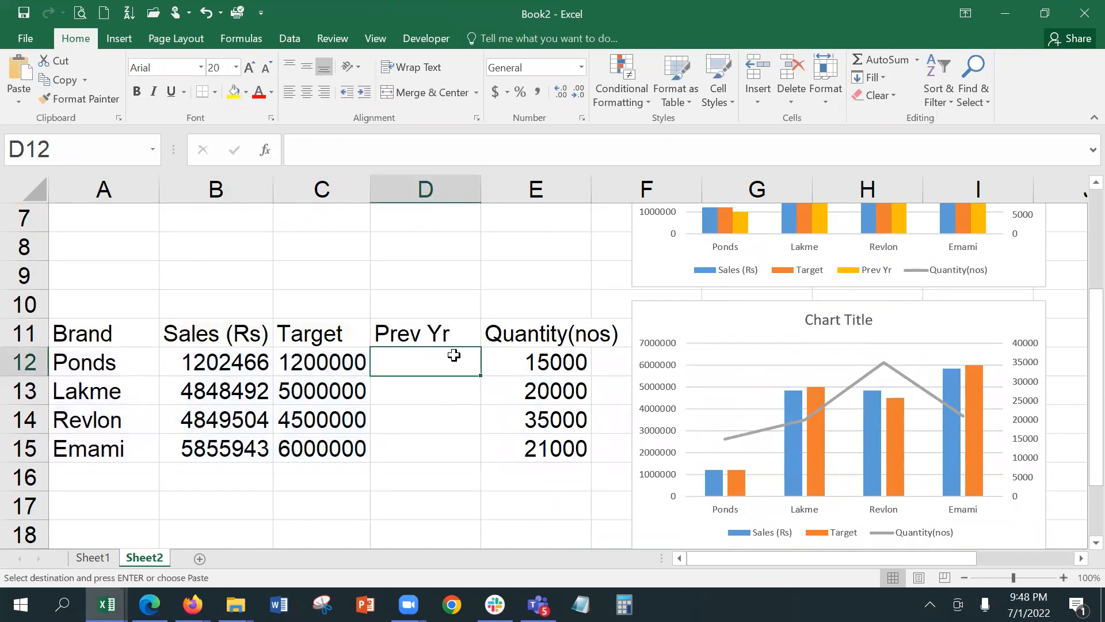
key(ctrl+v)
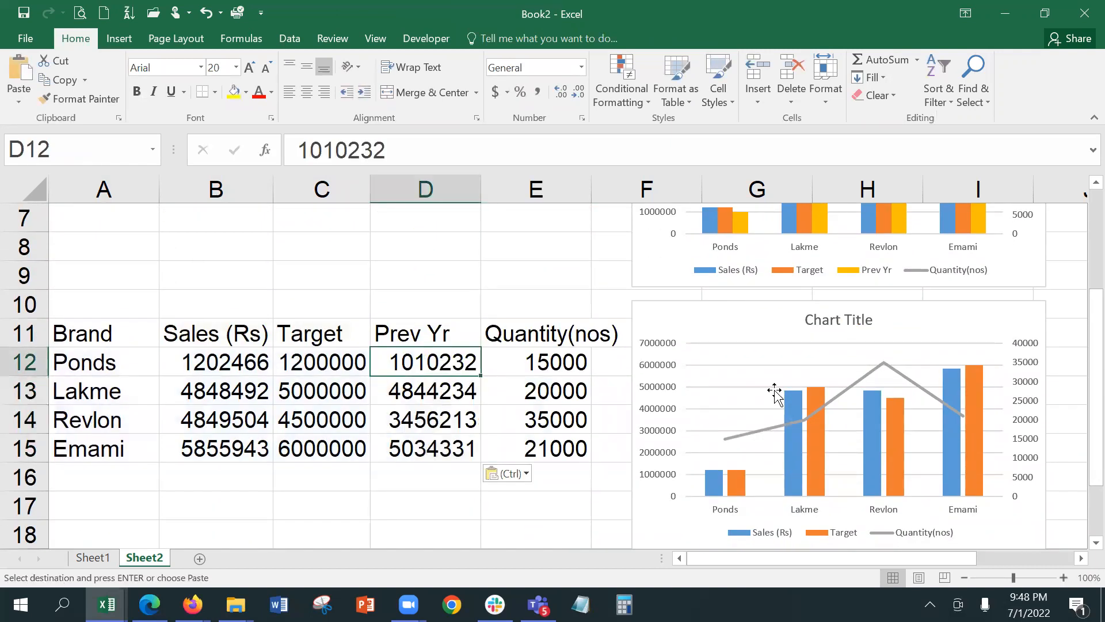
Add a data series to the second chart, taking its name from D11 and its values from D12:D15.
click(768, 297)
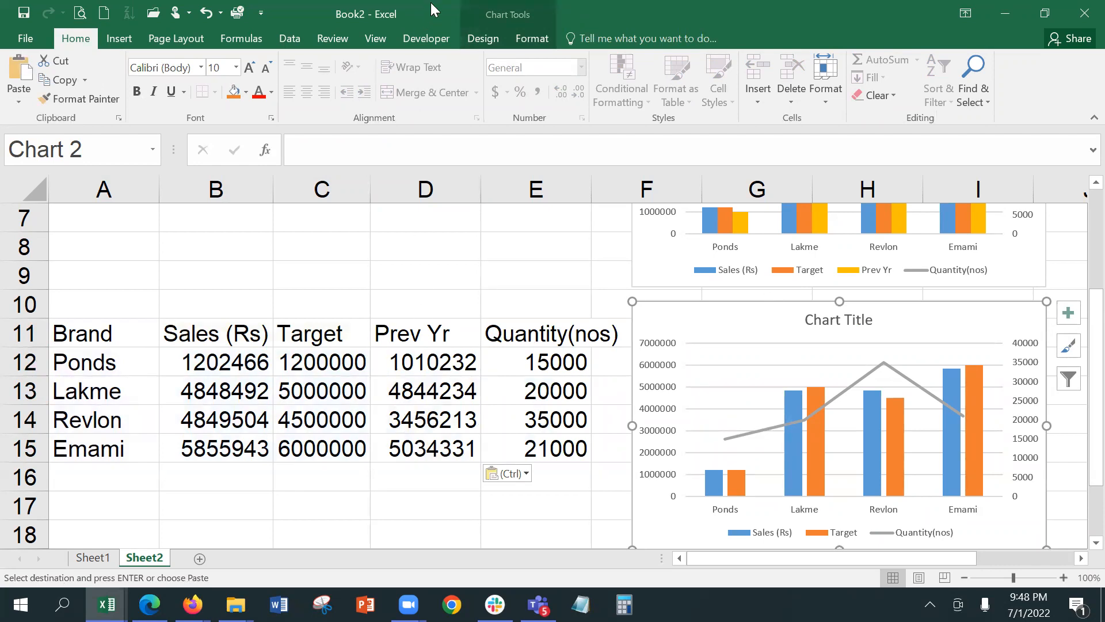
click(480, 38)
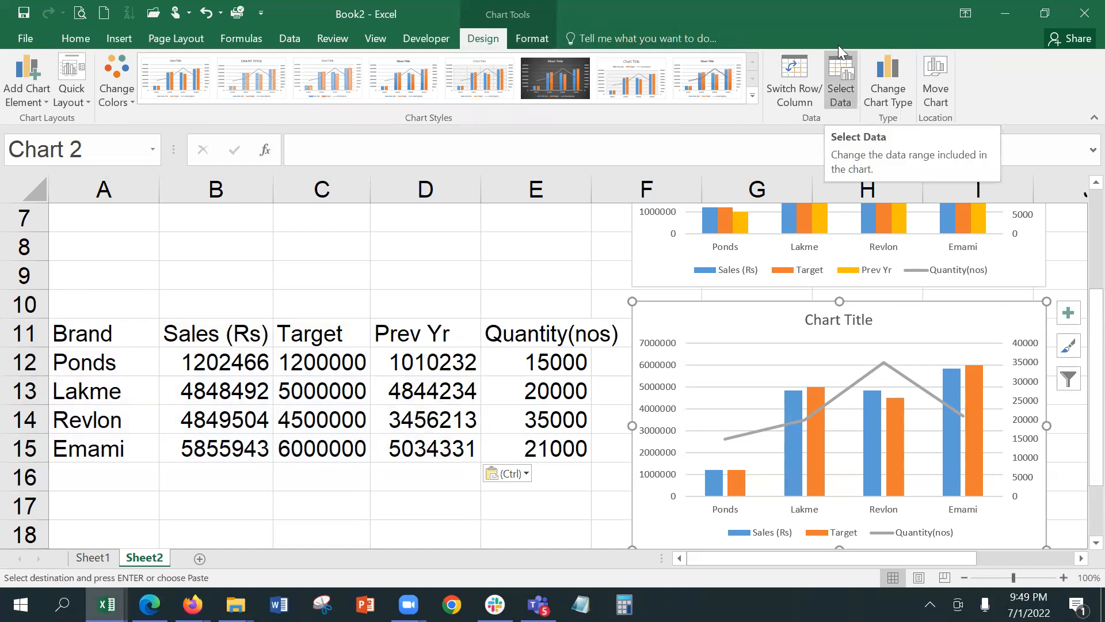
click(834, 68)
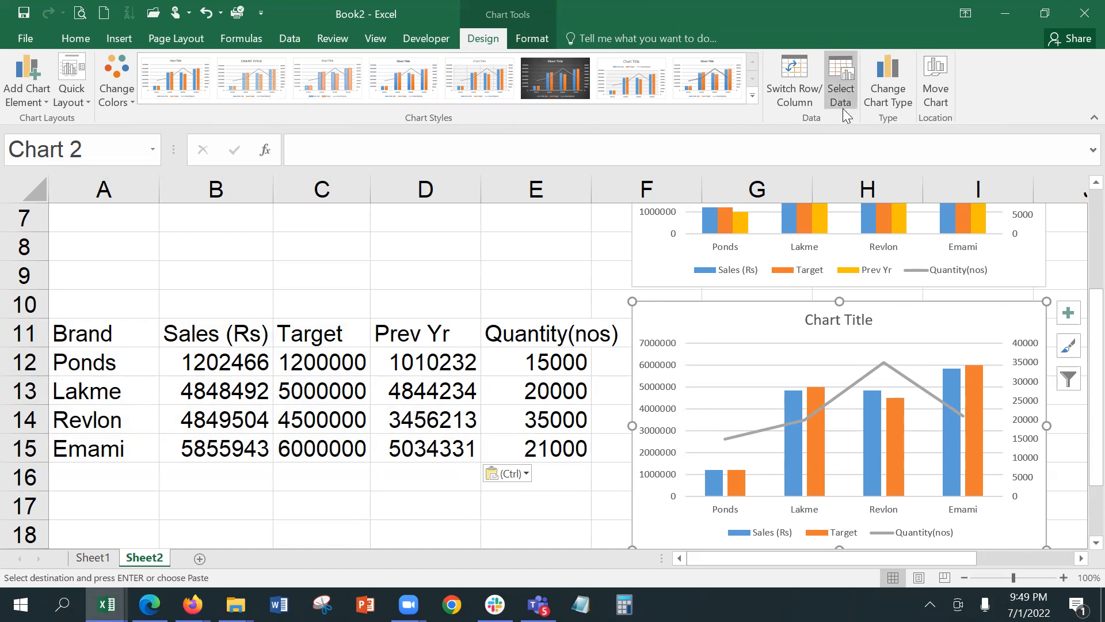
click(840, 78)
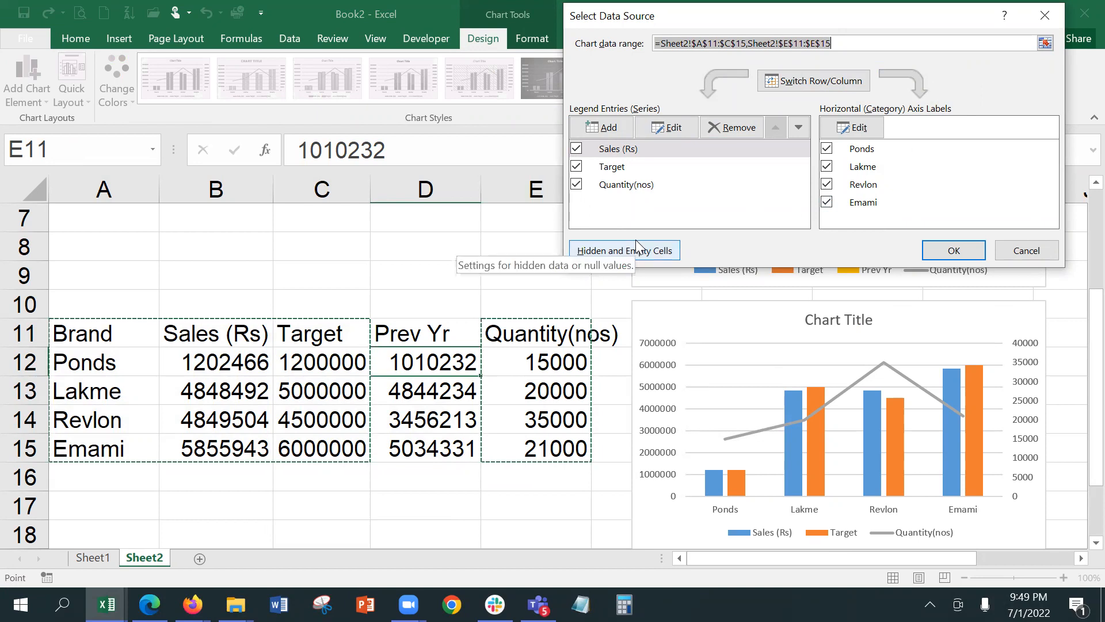
click(611, 132)
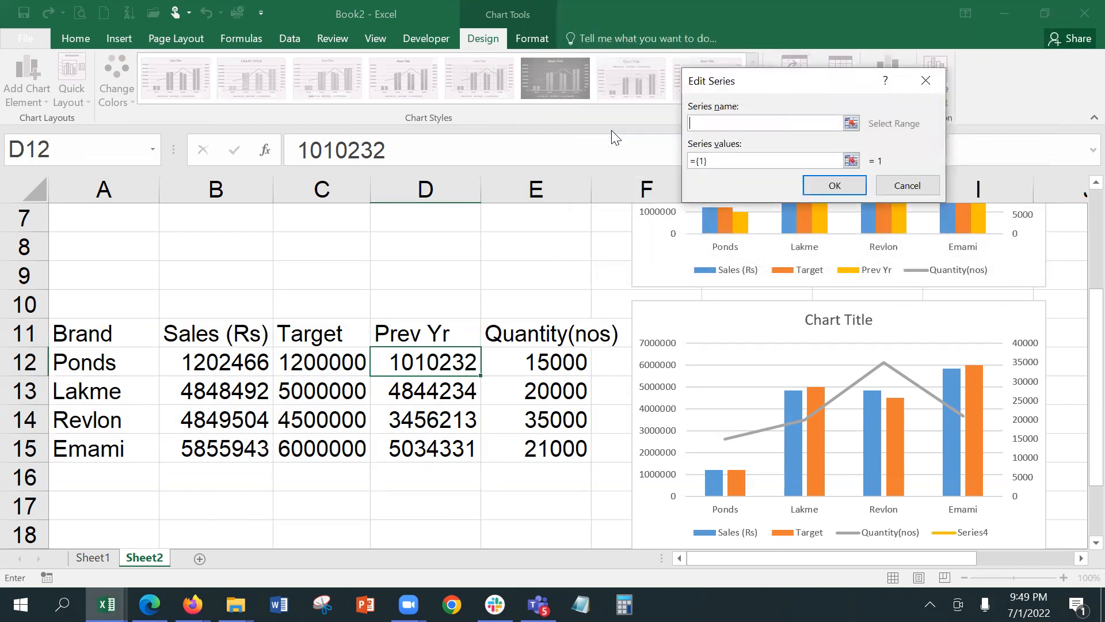
click(433, 320)
click(759, 161)
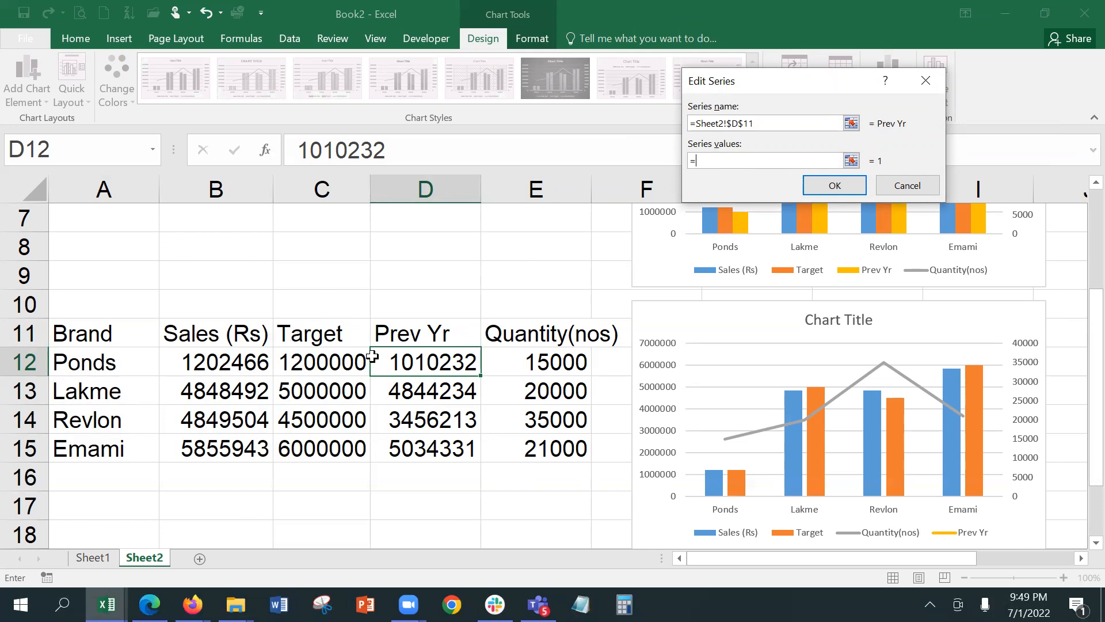
drag(391, 352, 395, 437)
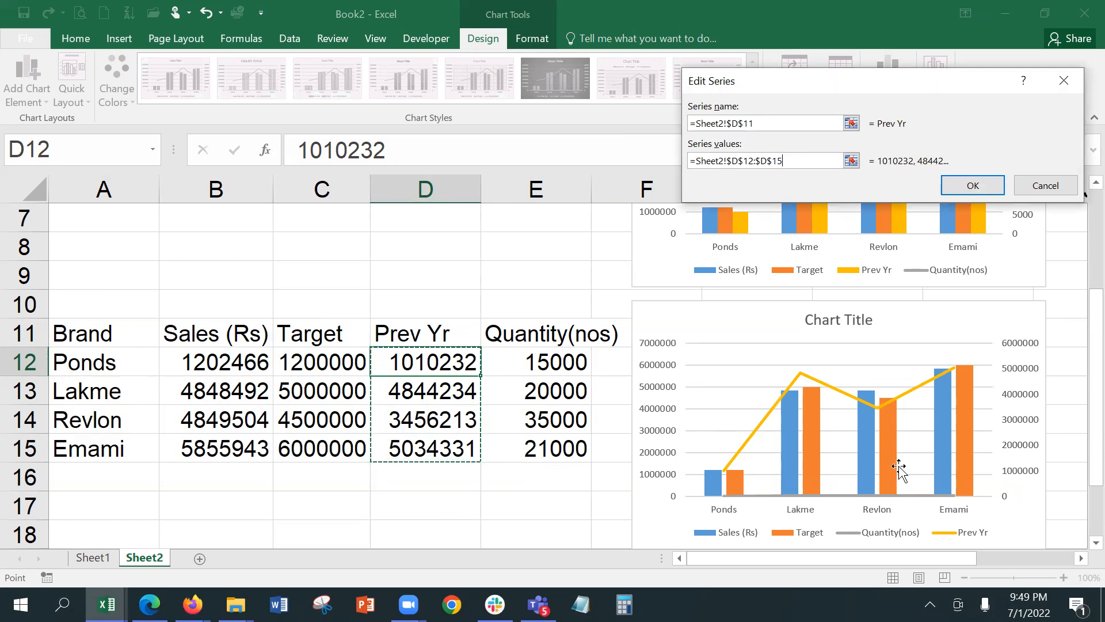
click(973, 186)
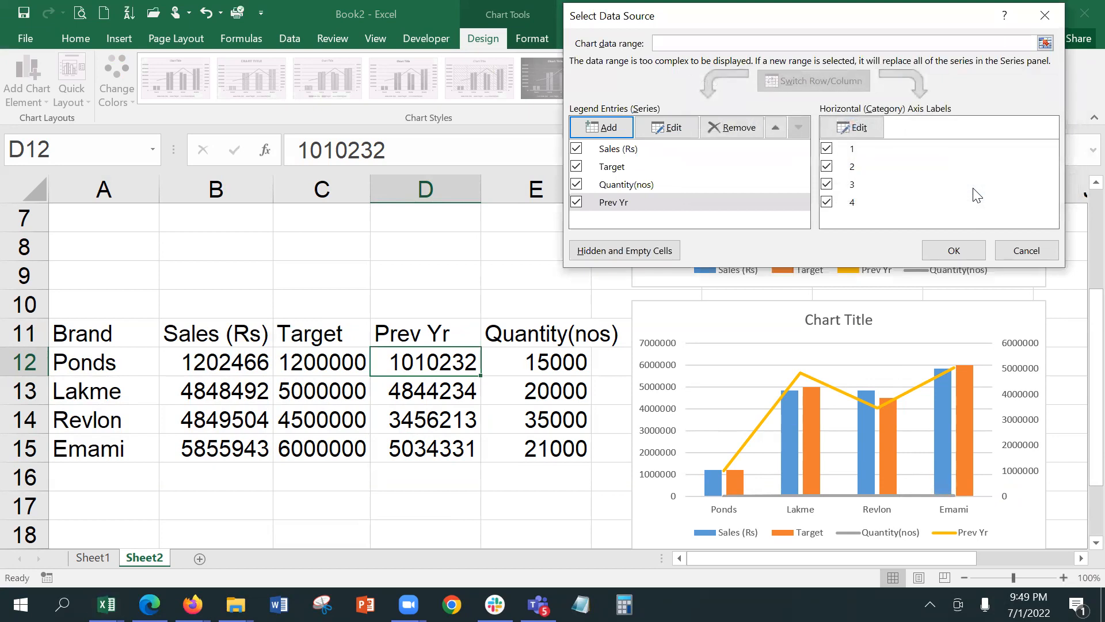
click(959, 251)
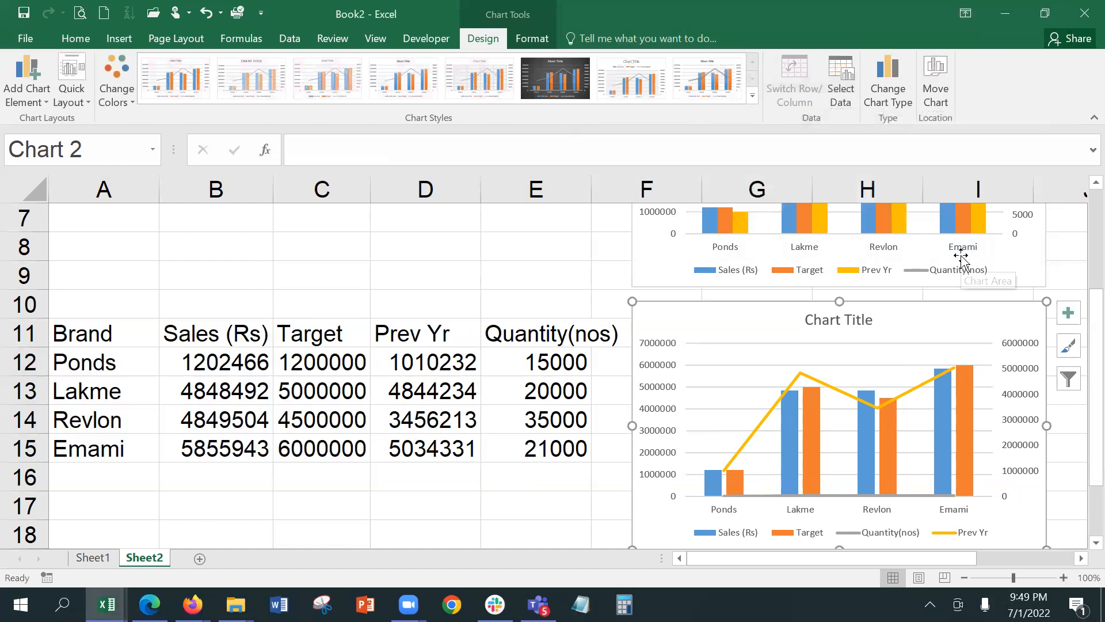
Take the second chart's Prev Yr series off the secondary axis and change its chart type to Clustered Column.
right_click(868, 306)
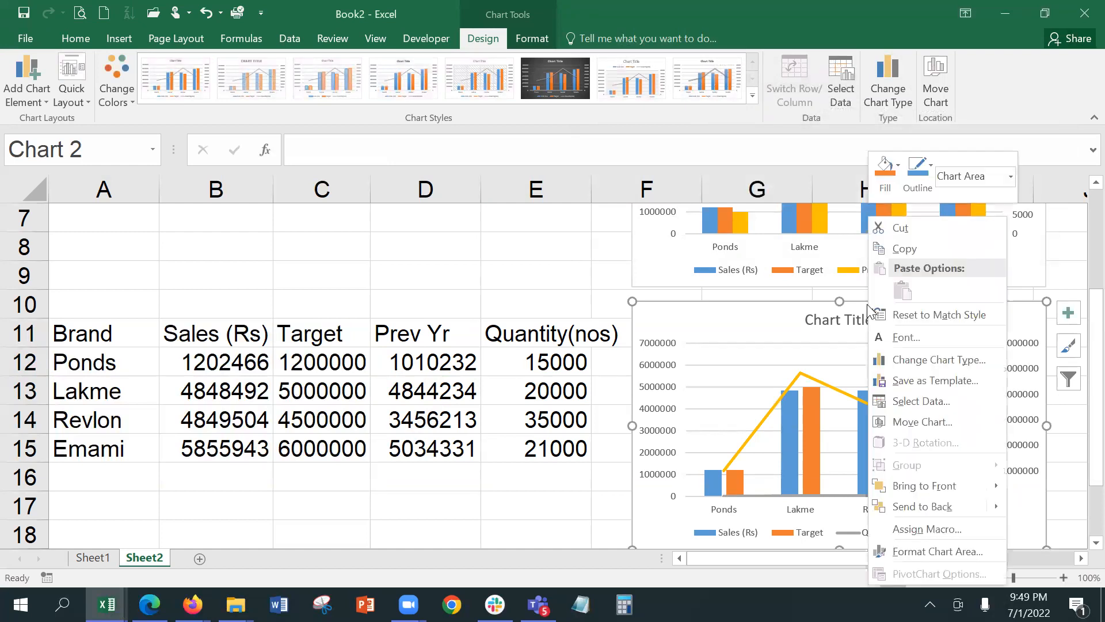
click(913, 364)
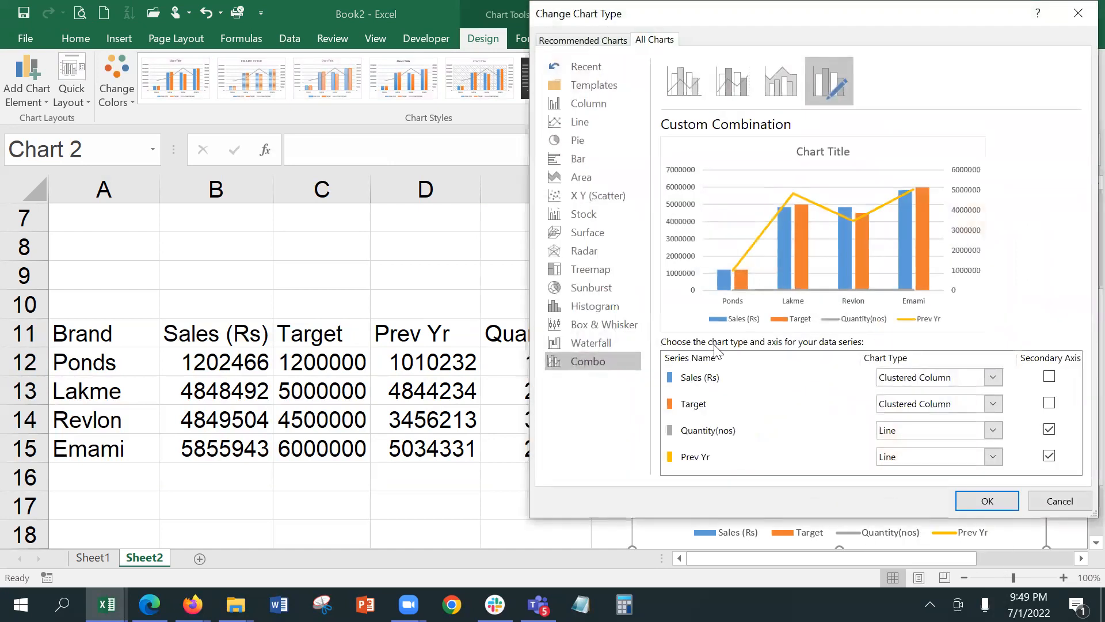
click(1049, 456)
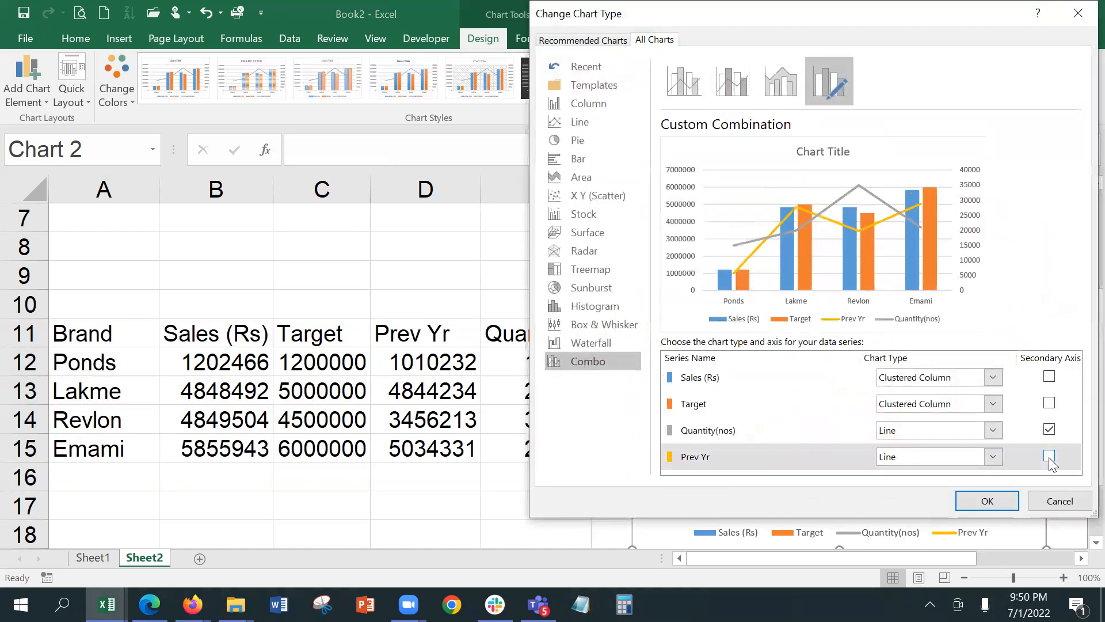
click(953, 457)
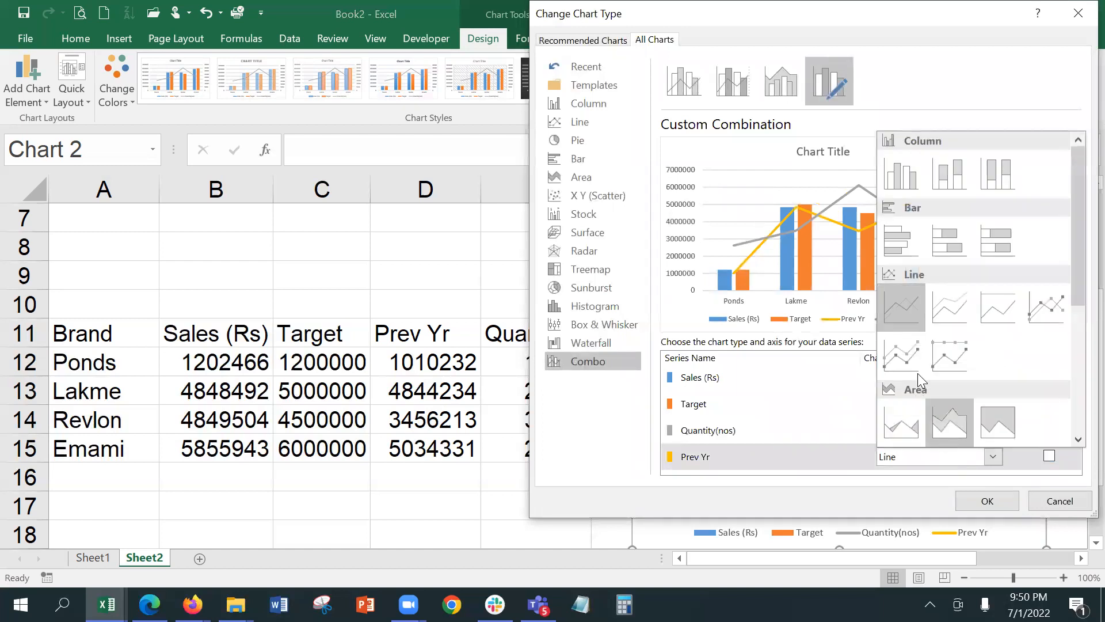
click(900, 192)
click(986, 500)
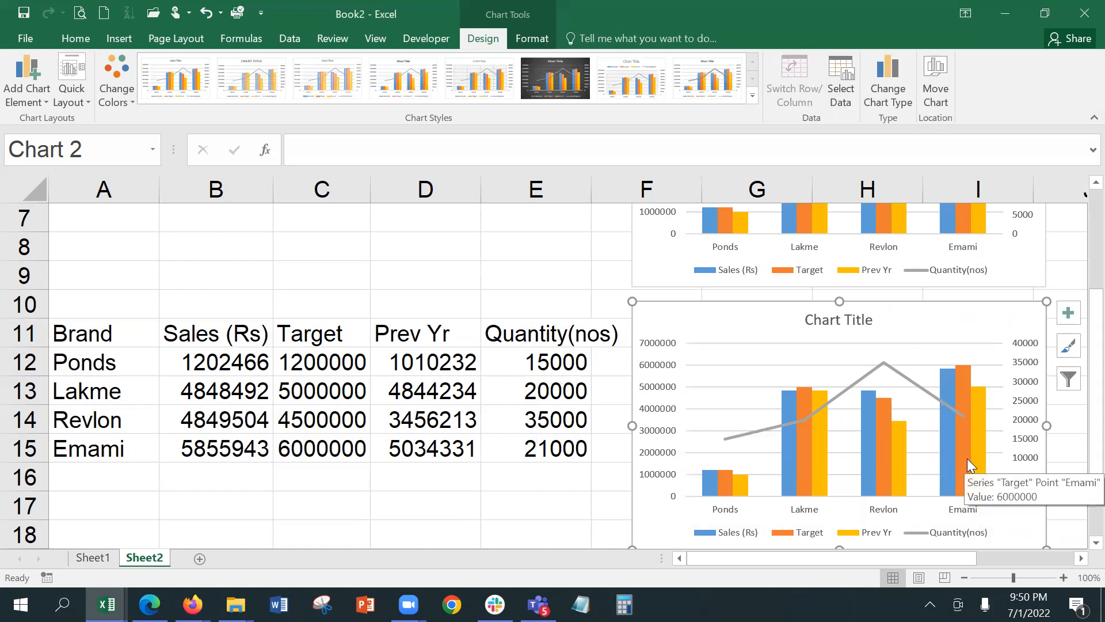
scroll(967, 458, up, 2)
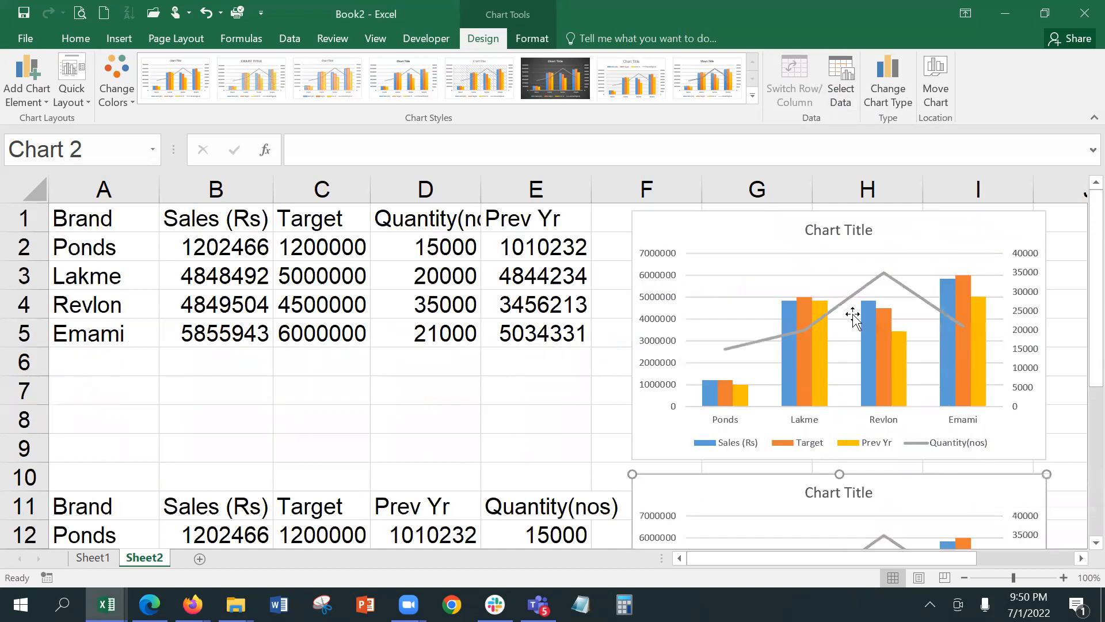
scroll(886, 396, down, 4)
scroll(887, 396, up, 1)
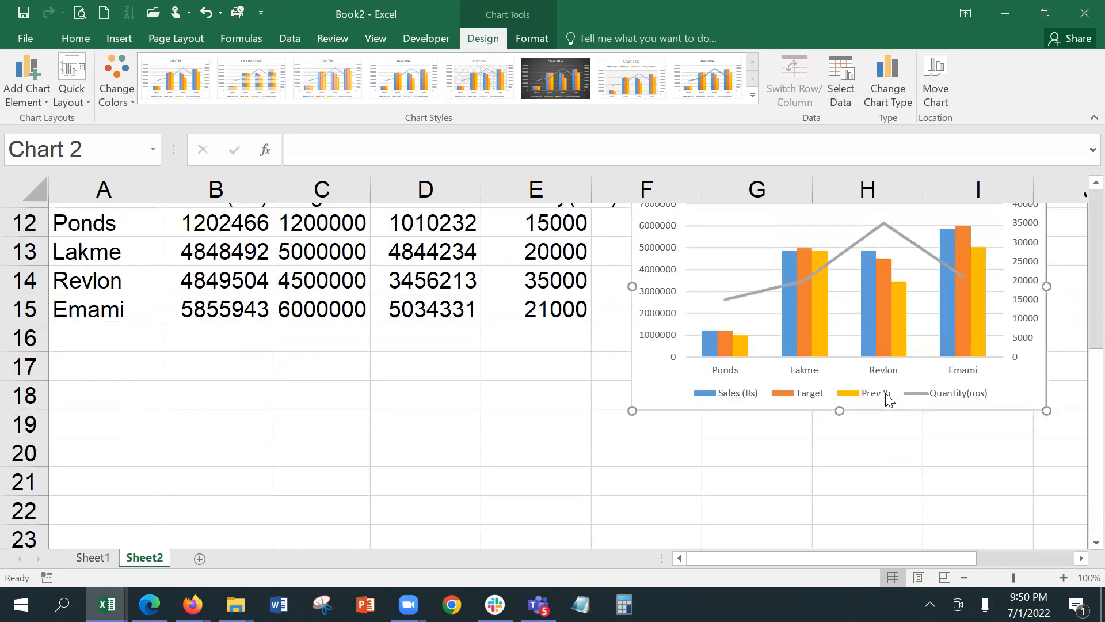
click(266, 409)
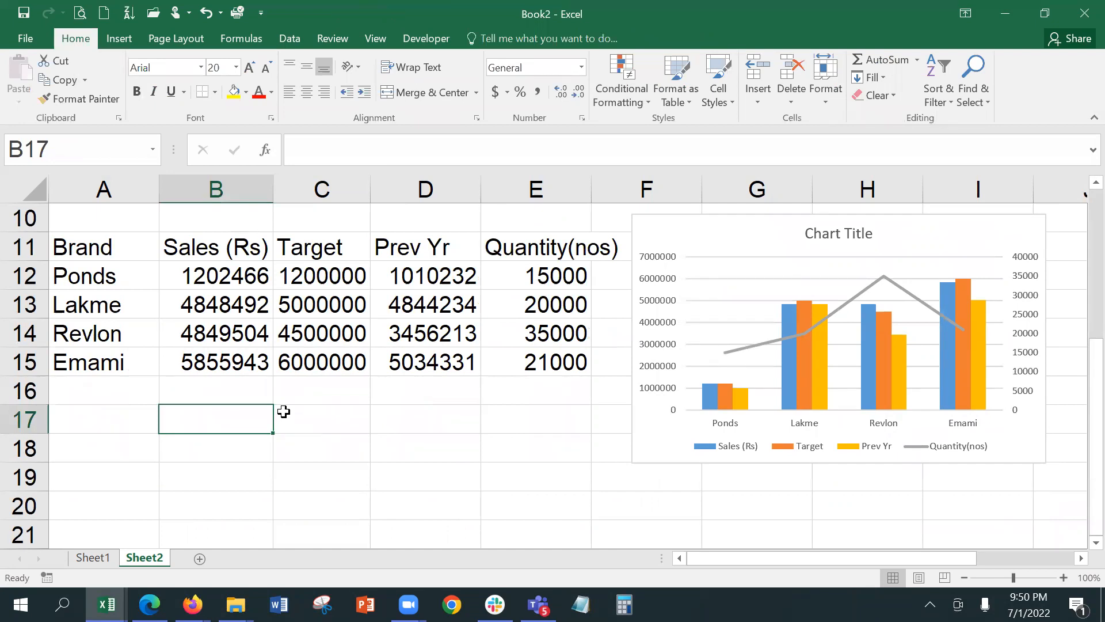
Insert a clustered column chart from the Brand, Sales (Rs) and Quantity(nos) columns in A11:B15 and E11:E15.
drag(89, 244, 102, 371)
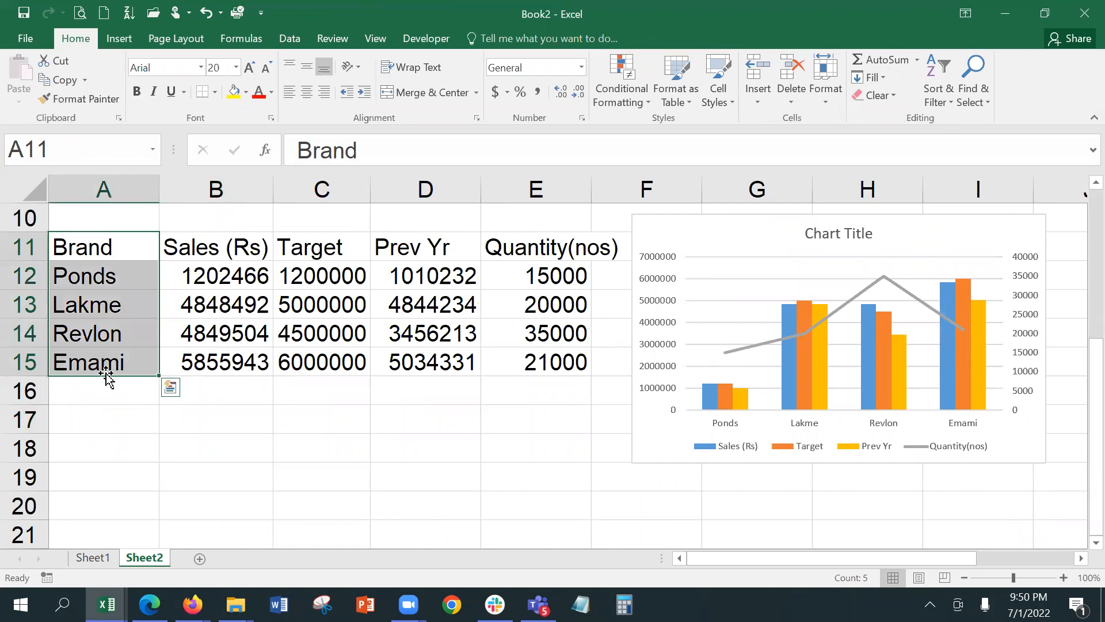
ctrl+drag(204, 253, 210, 357)
ctrl+drag(526, 248, 531, 361)
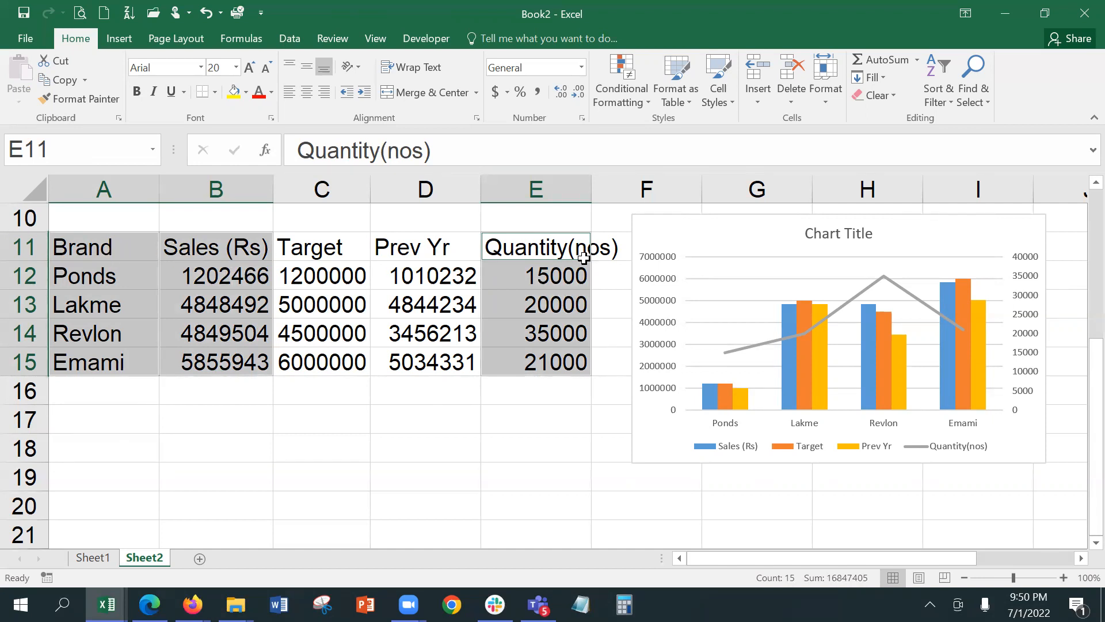
click(120, 38)
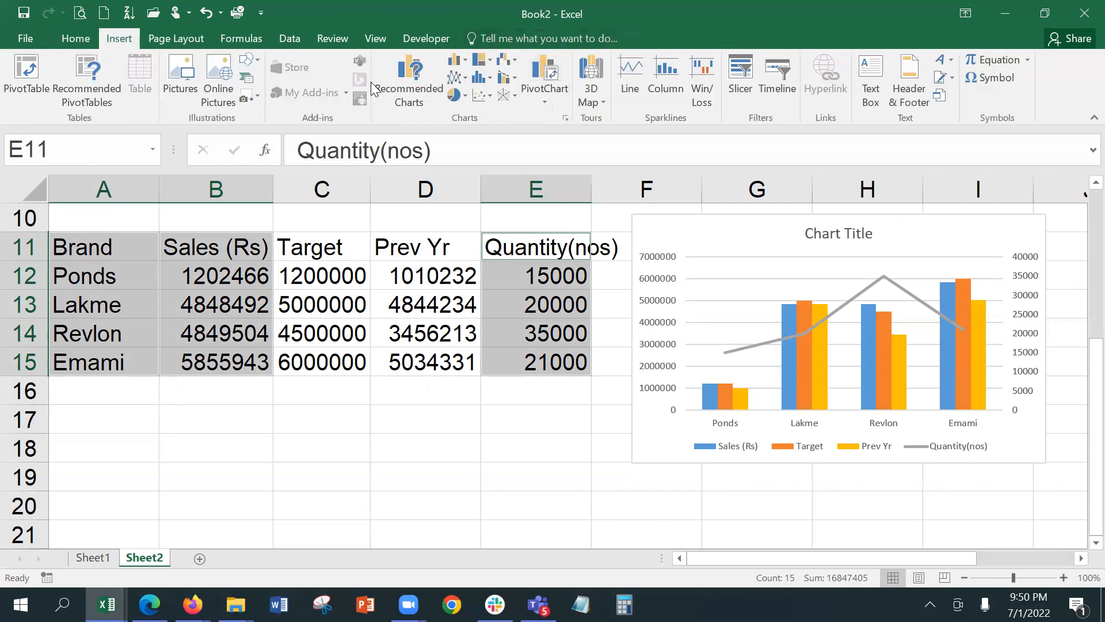
click(456, 60)
click(477, 107)
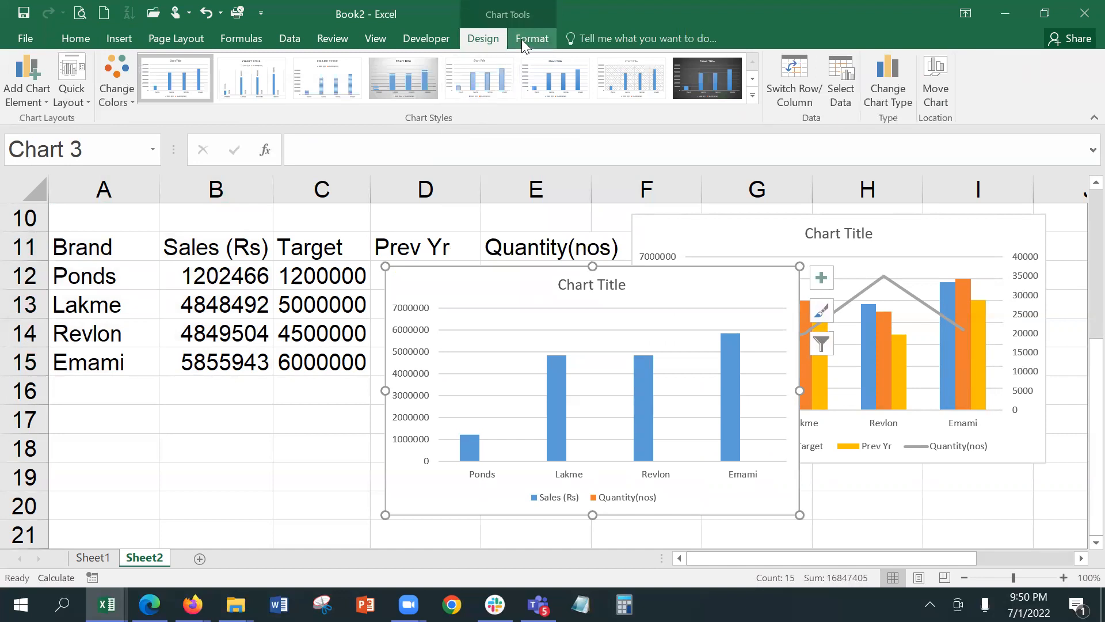
Change the new chart to a Clustered Column - Line combo with Quantity(nos) on the secondary axis.
click(883, 80)
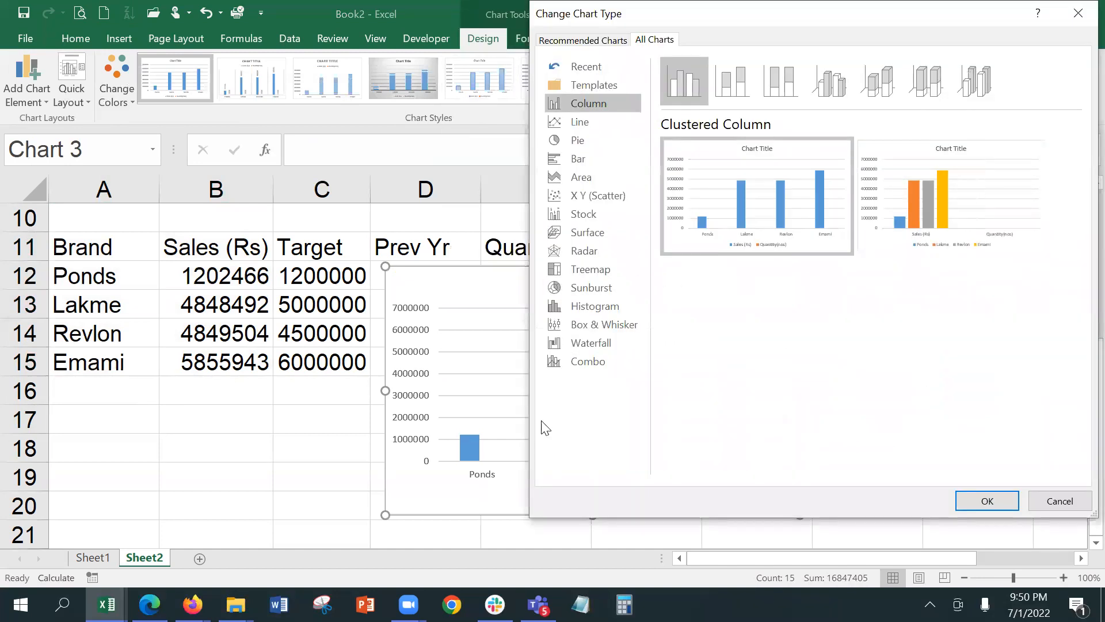
click(602, 355)
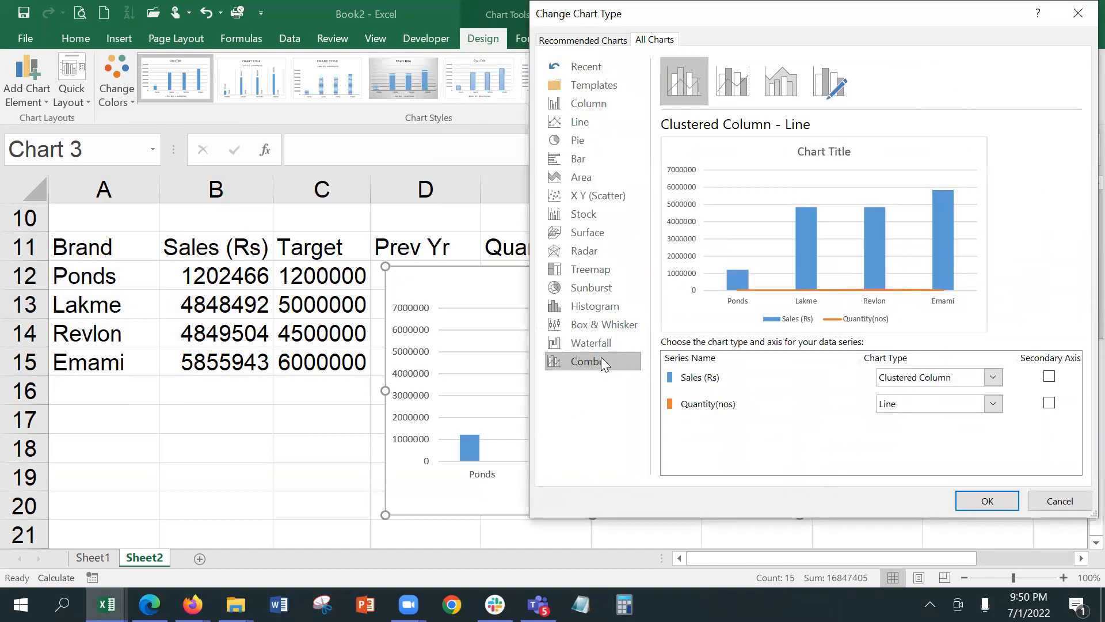
click(1049, 402)
click(1011, 500)
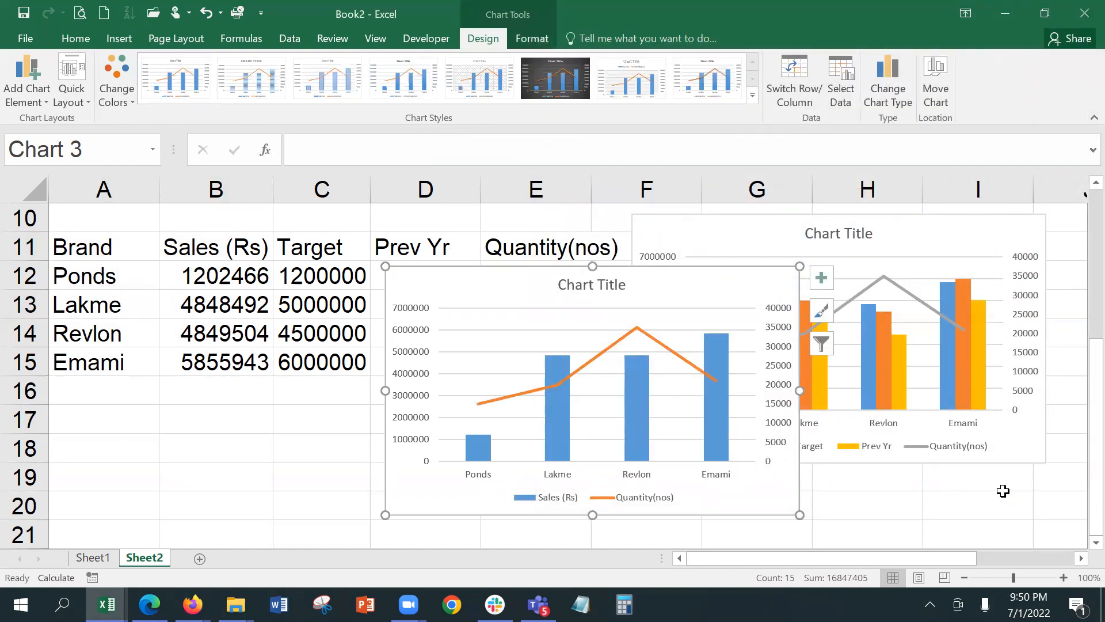
Move the new sales and quantity chart directly below the second table, starting at row 16, and deselect it.
drag(530, 278, 206, 484)
scroll(304, 350, down, 1)
click(567, 416)
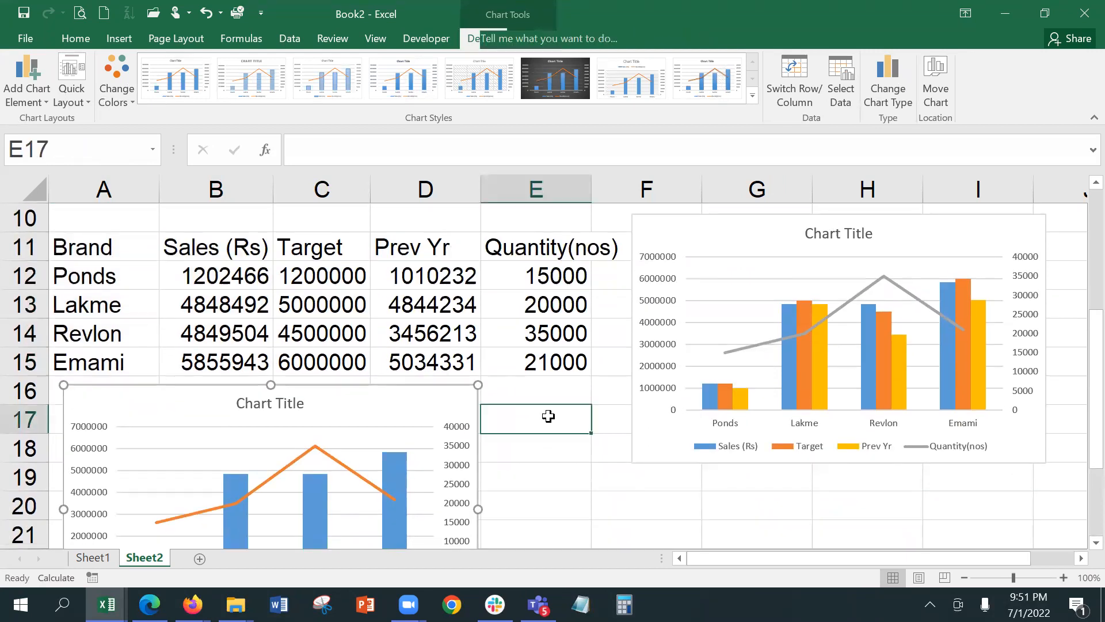
Examine the second chart's Quantity(nos) line against the amounts in B12:D15 and the quantities in E12:E15.
click(414, 384)
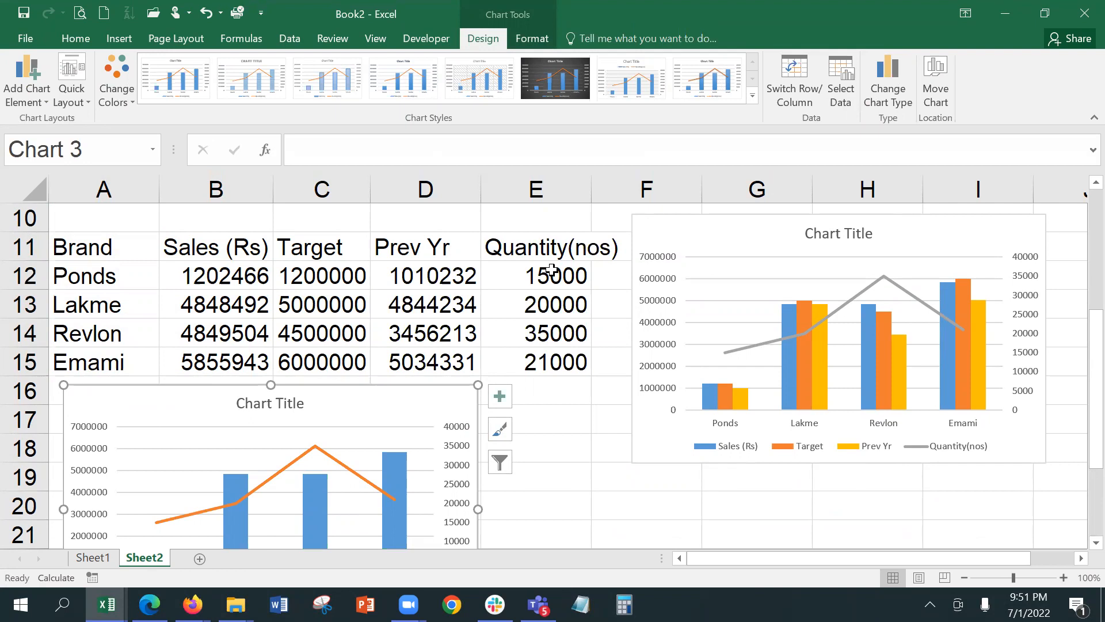
click(590, 421)
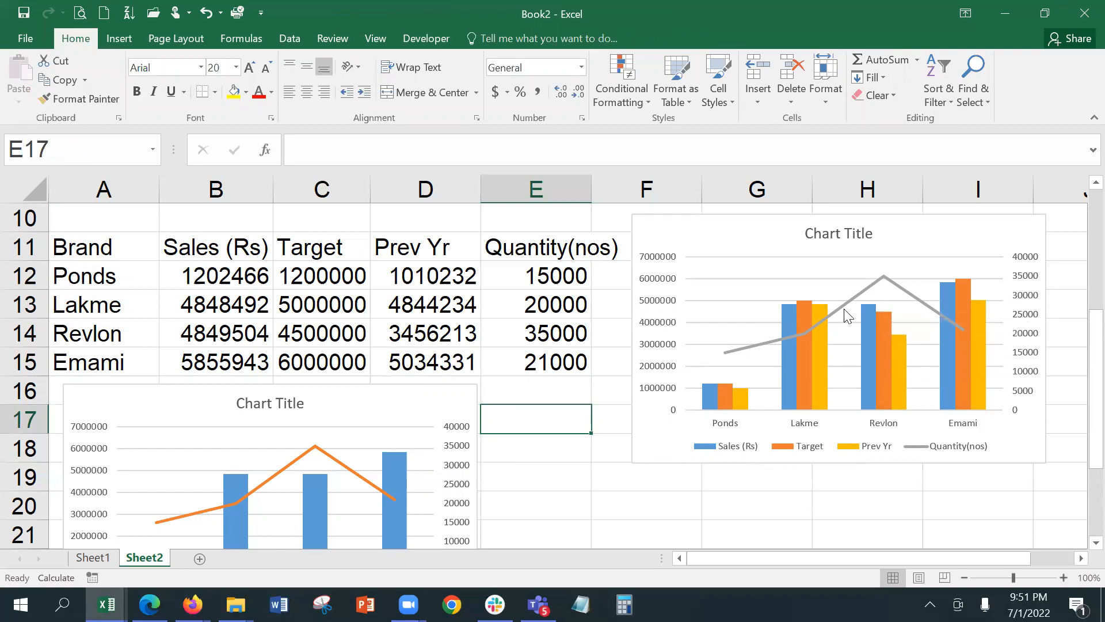
mouse_move(846, 301)
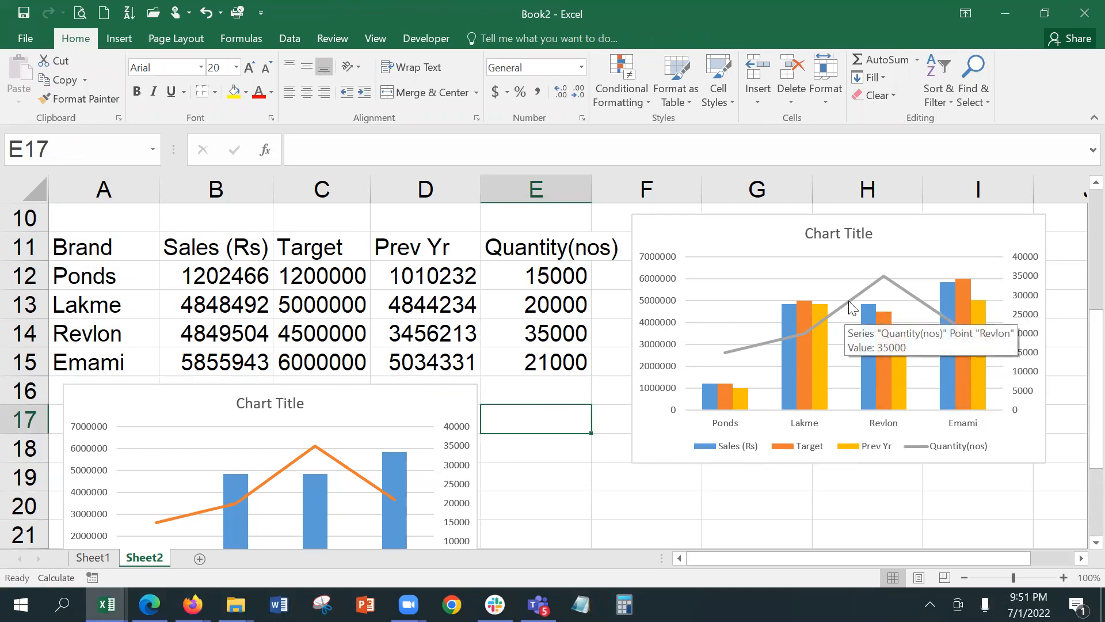
click(851, 308)
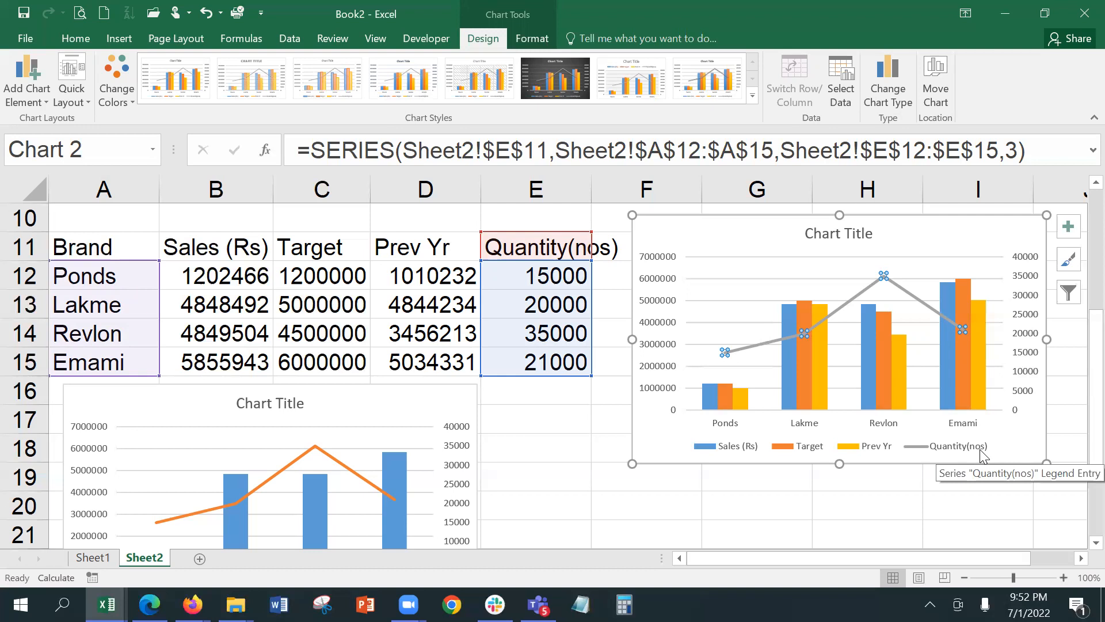
drag(253, 279, 435, 357)
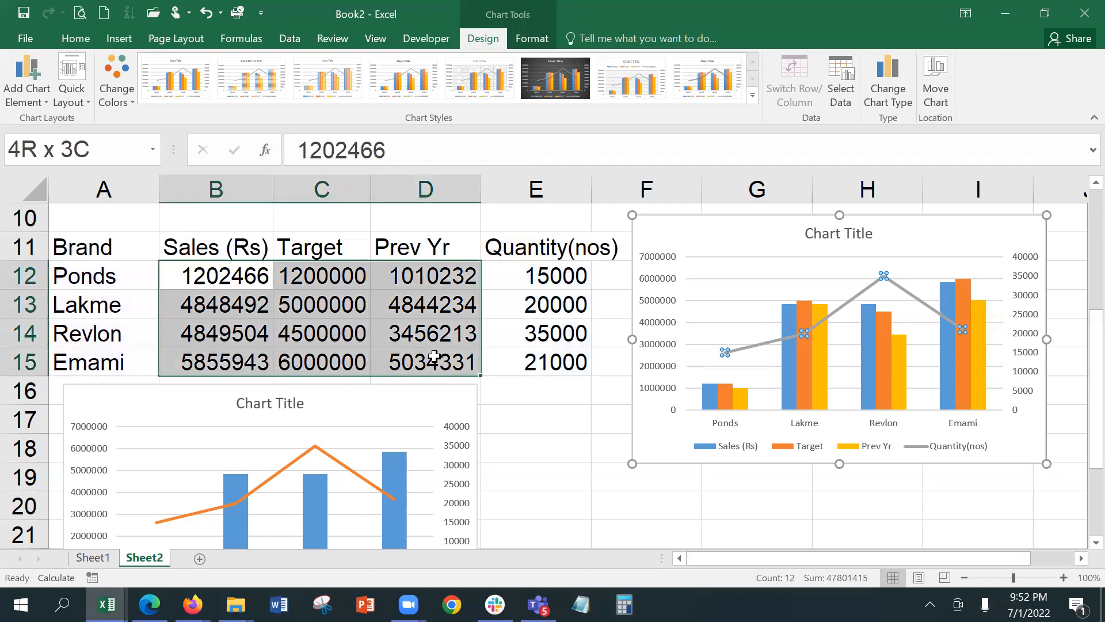
drag(434, 356, 434, 357)
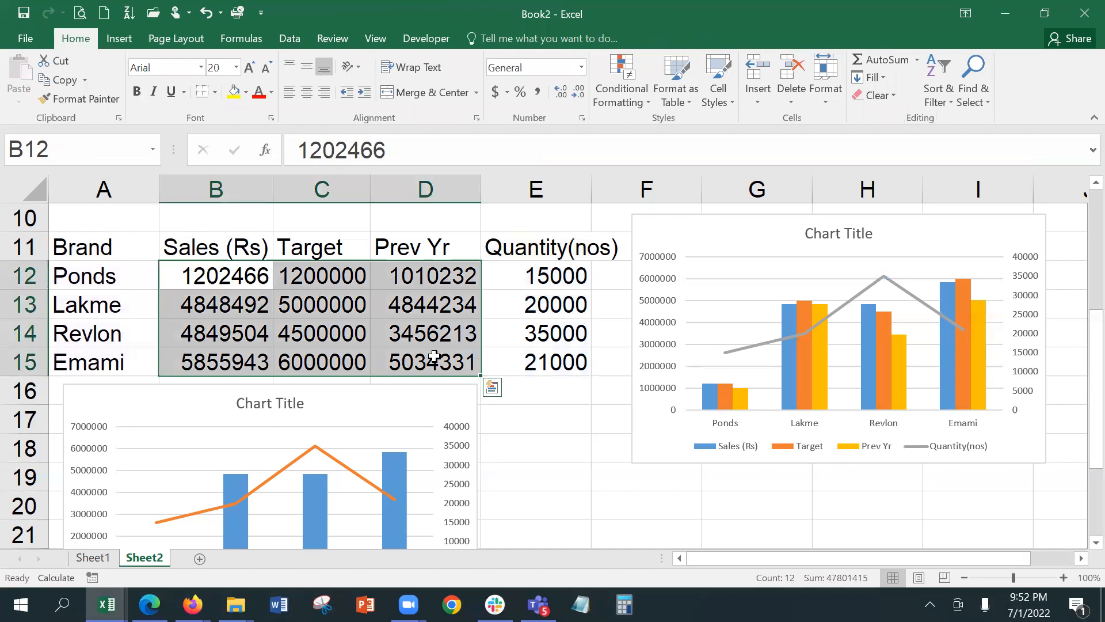
drag(535, 279, 547, 366)
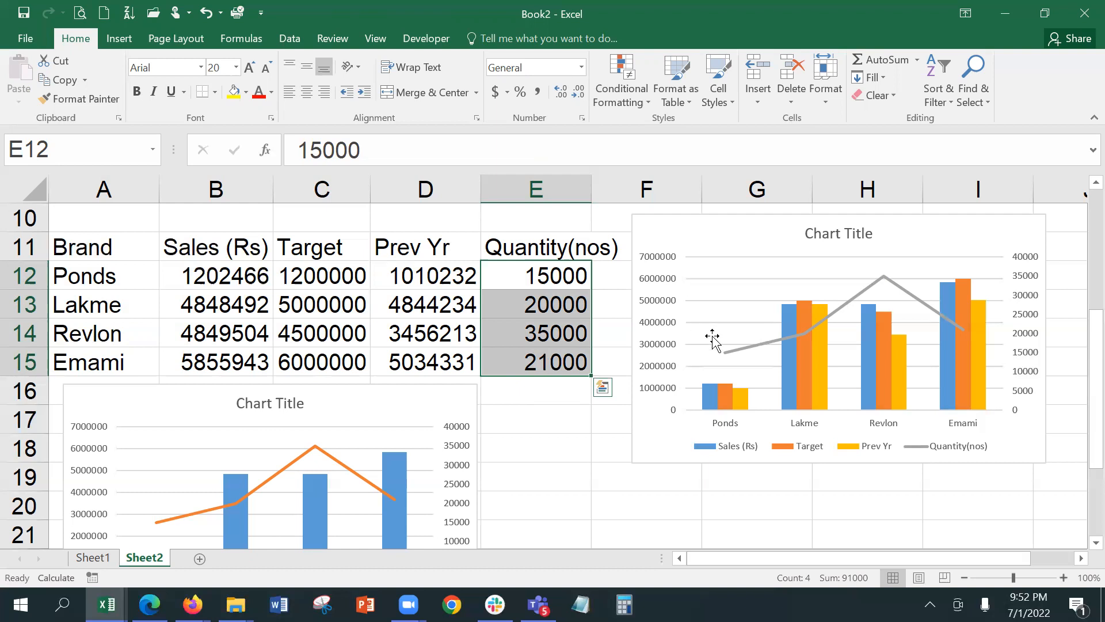
mouse_move(868, 349)
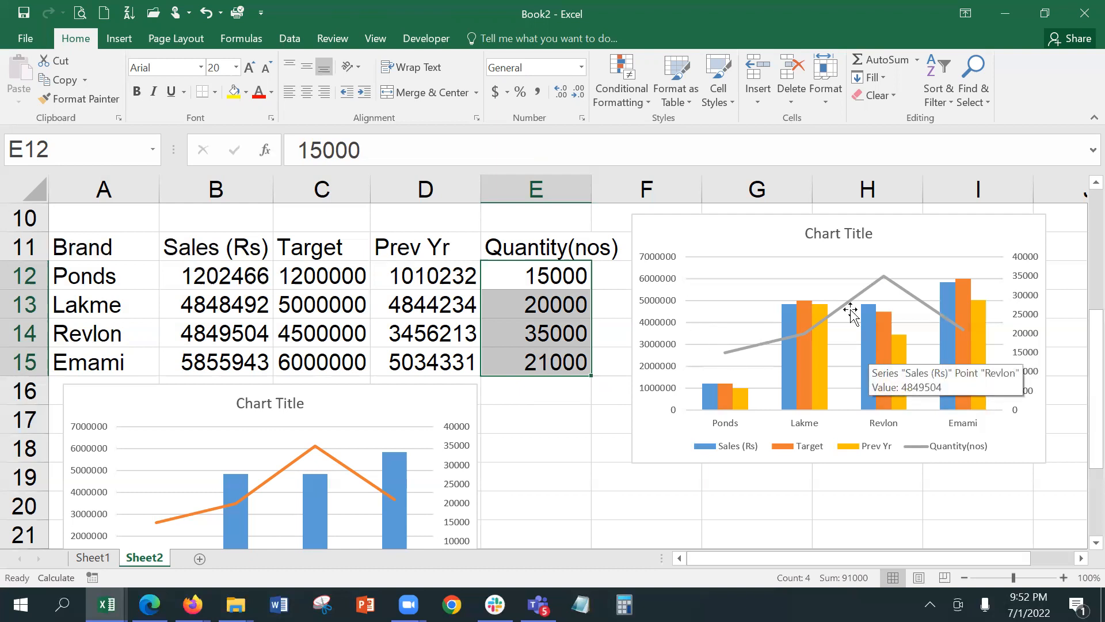
Review the chart types available for the Quantity(nos) series in the second chart's combo settings without changing it.
click(750, 222)
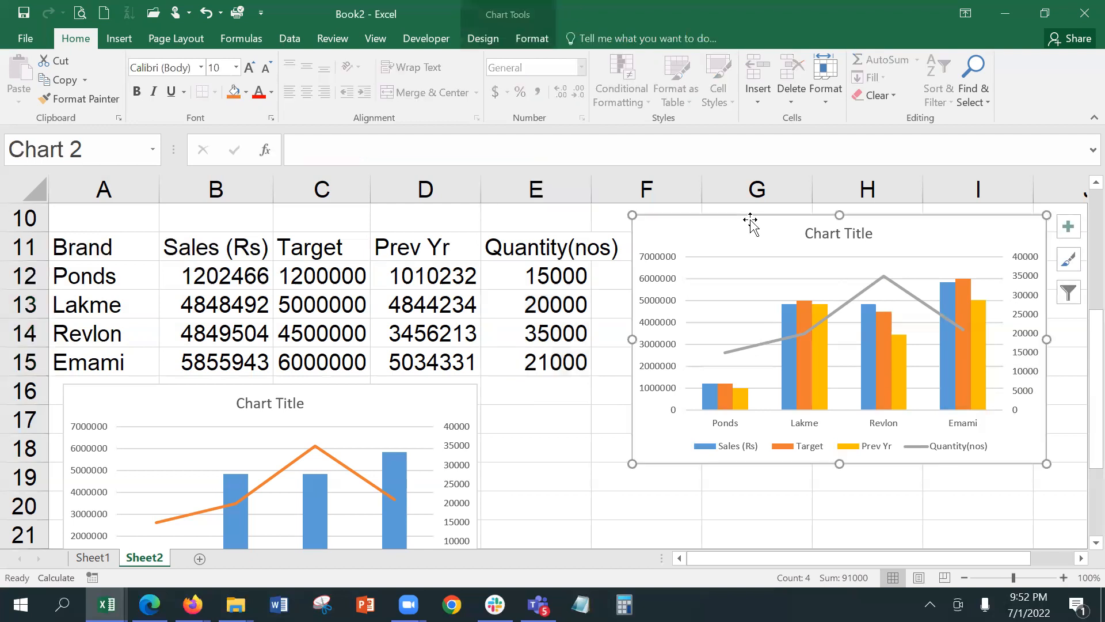
click(494, 38)
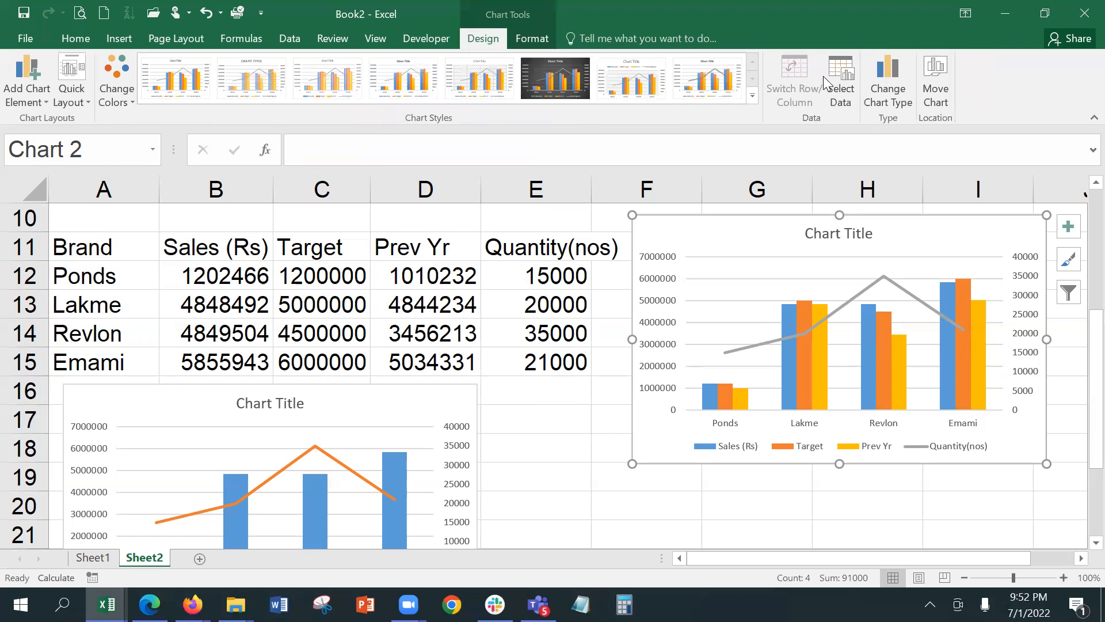
click(892, 80)
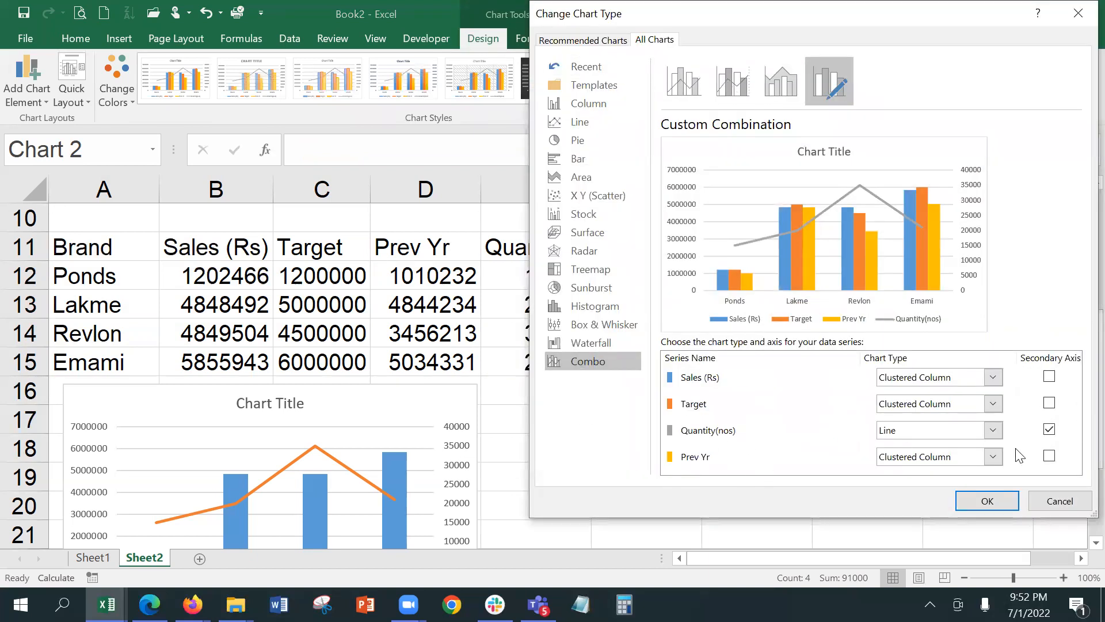
click(944, 432)
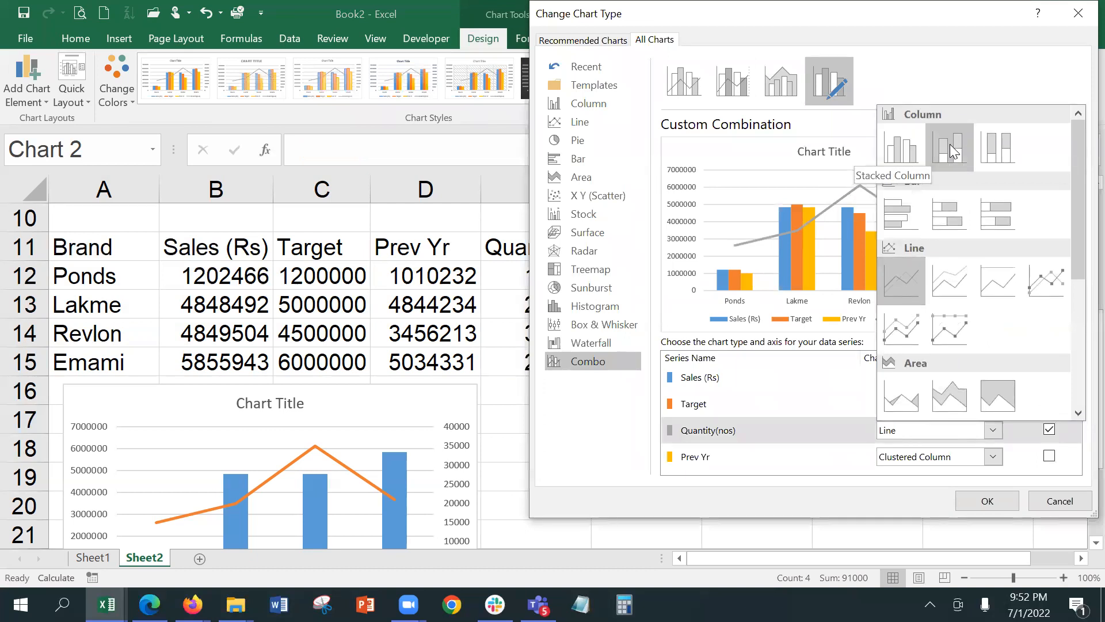
click(1080, 396)
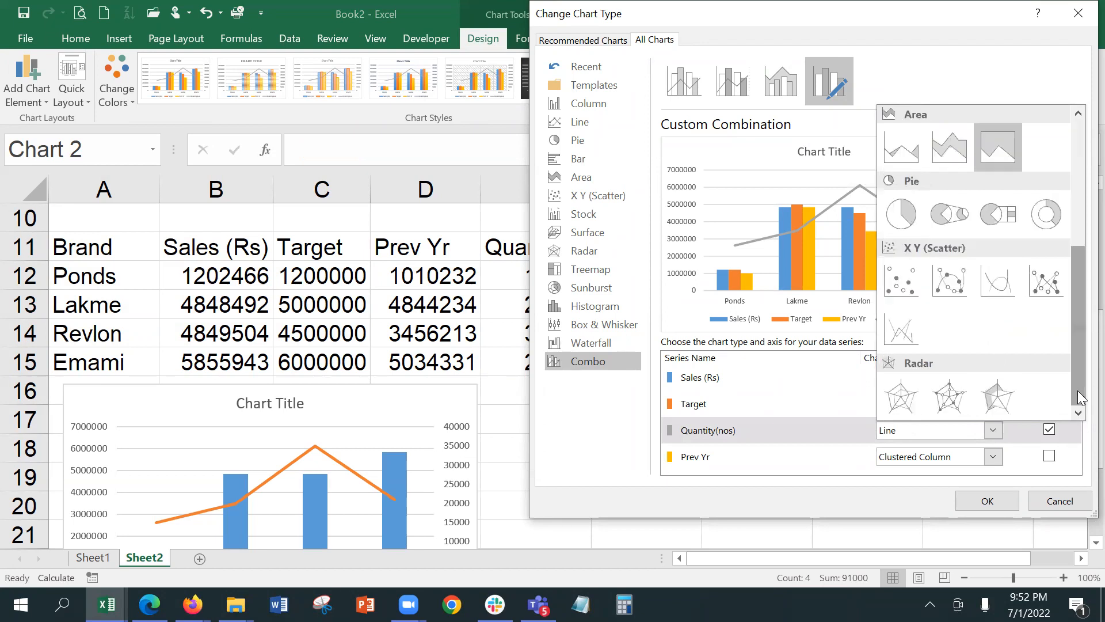
click(1080, 480)
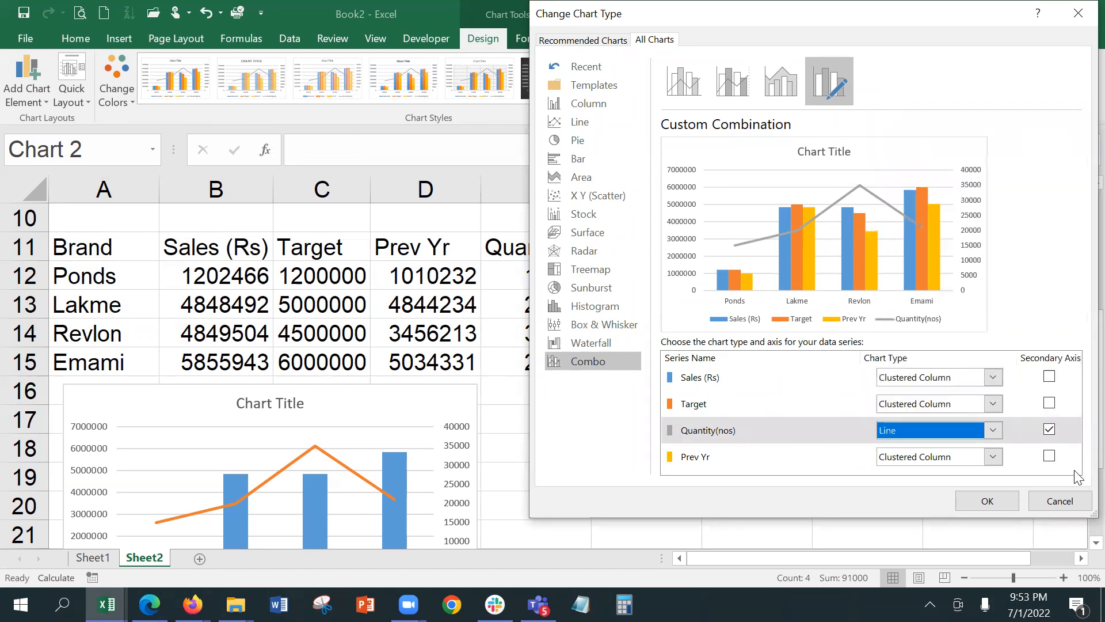
click(1074, 503)
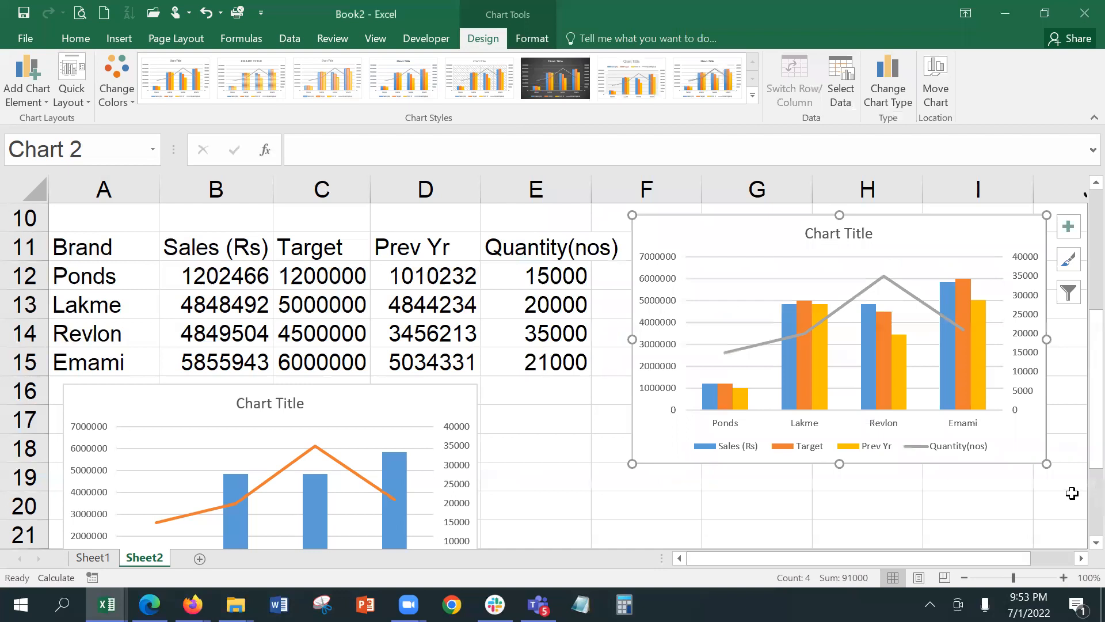
Enter the headings Stock, Open, High, Low and Close in A26:E26, below the sales and quantity chart.
scroll(986, 383, down, 2)
scroll(985, 382, down, 4)
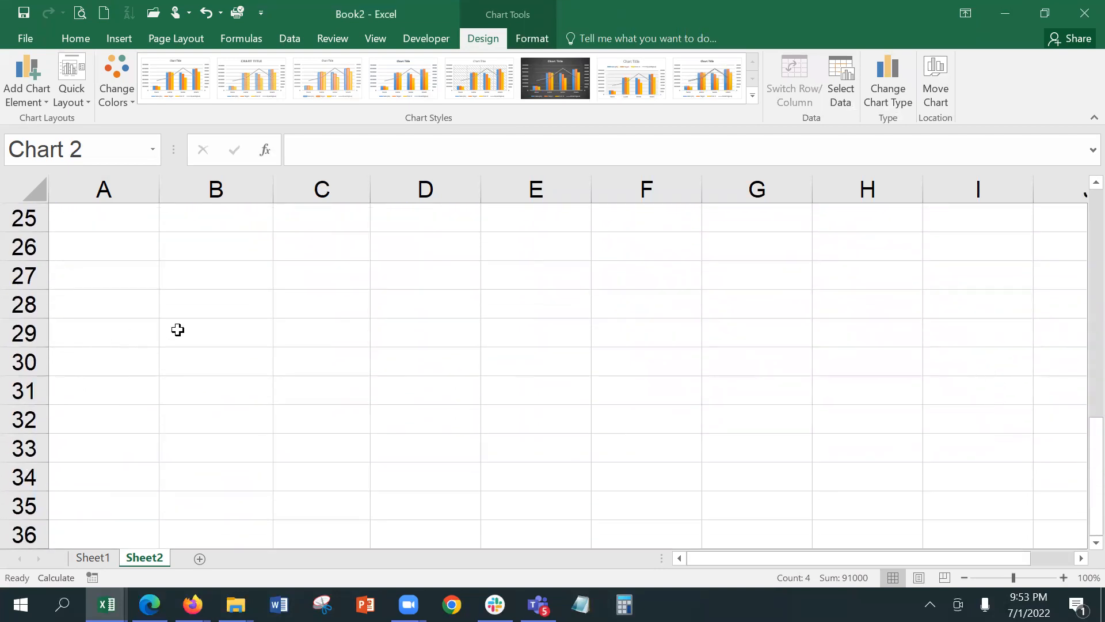
scroll(177, 329, up, 1)
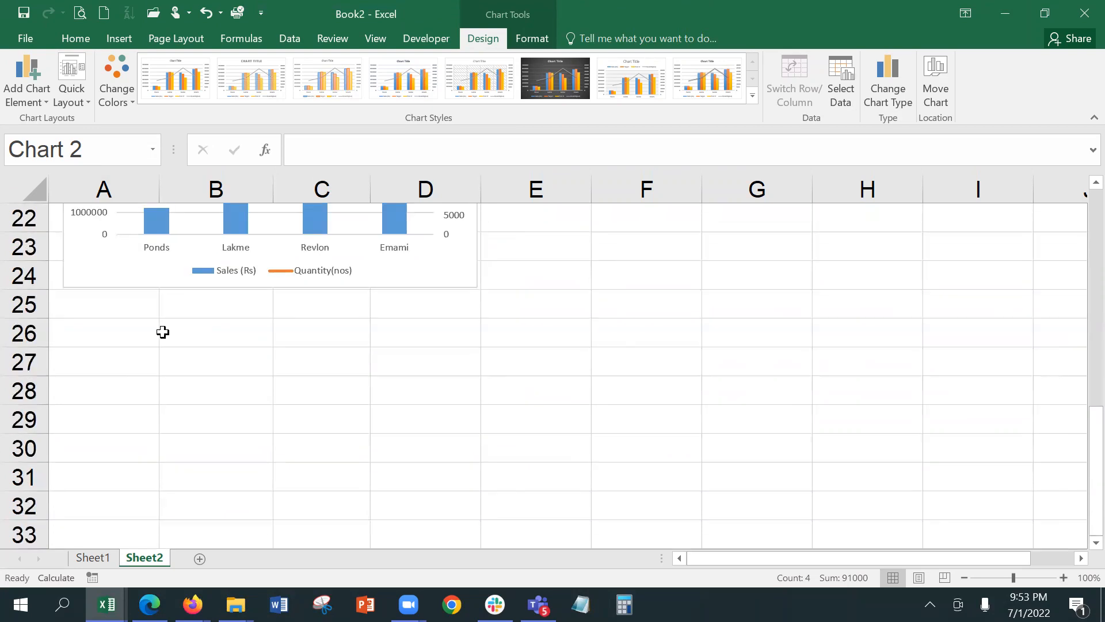
click(96, 337)
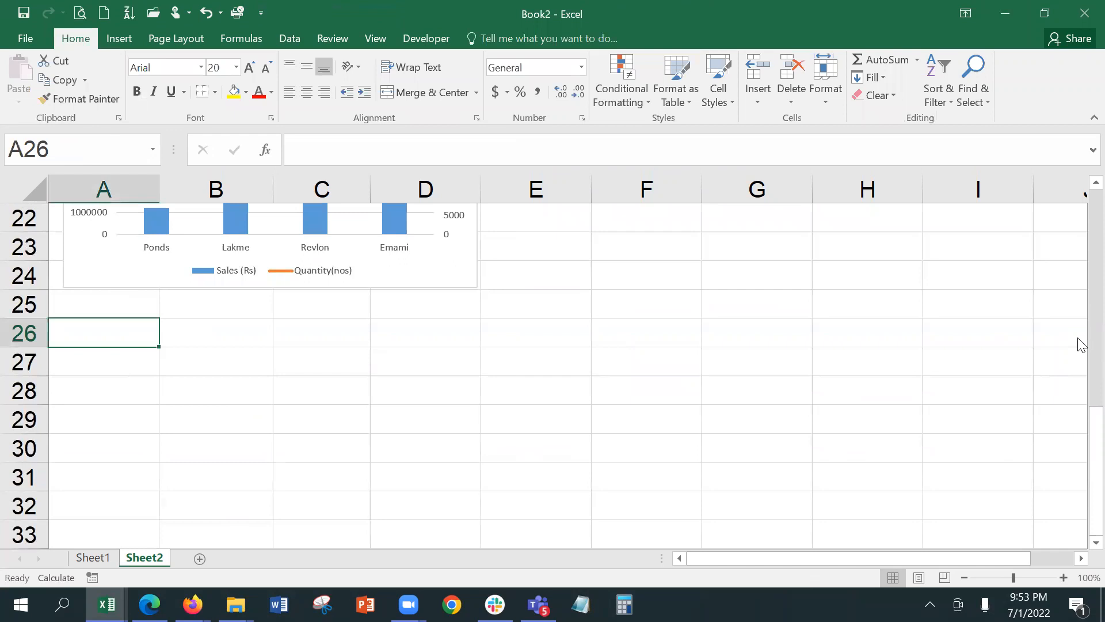
text(St)
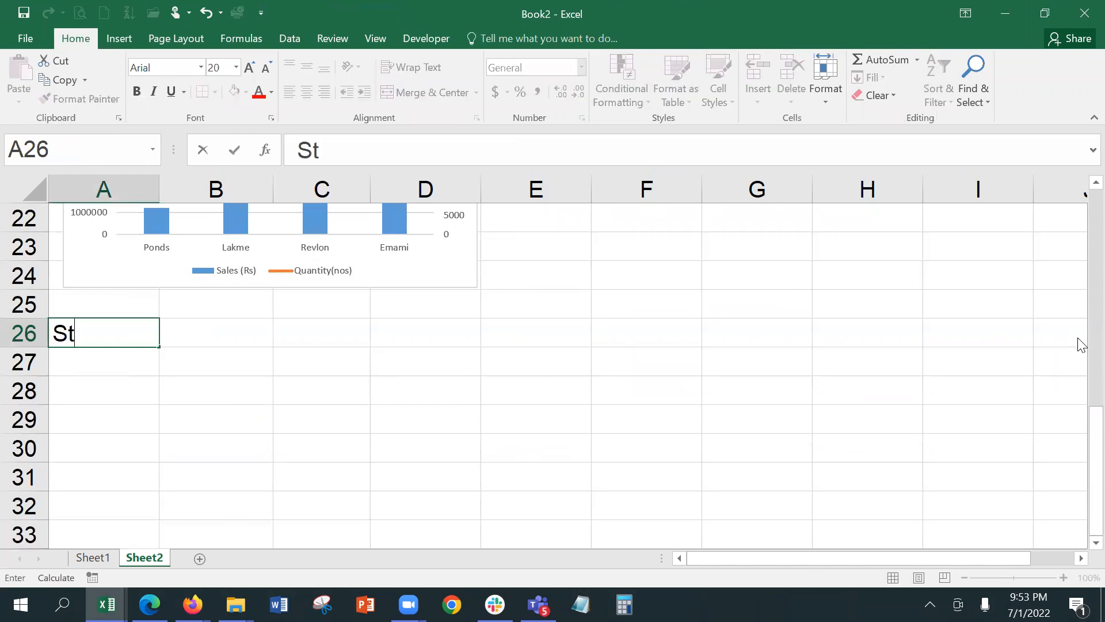
text(ock)
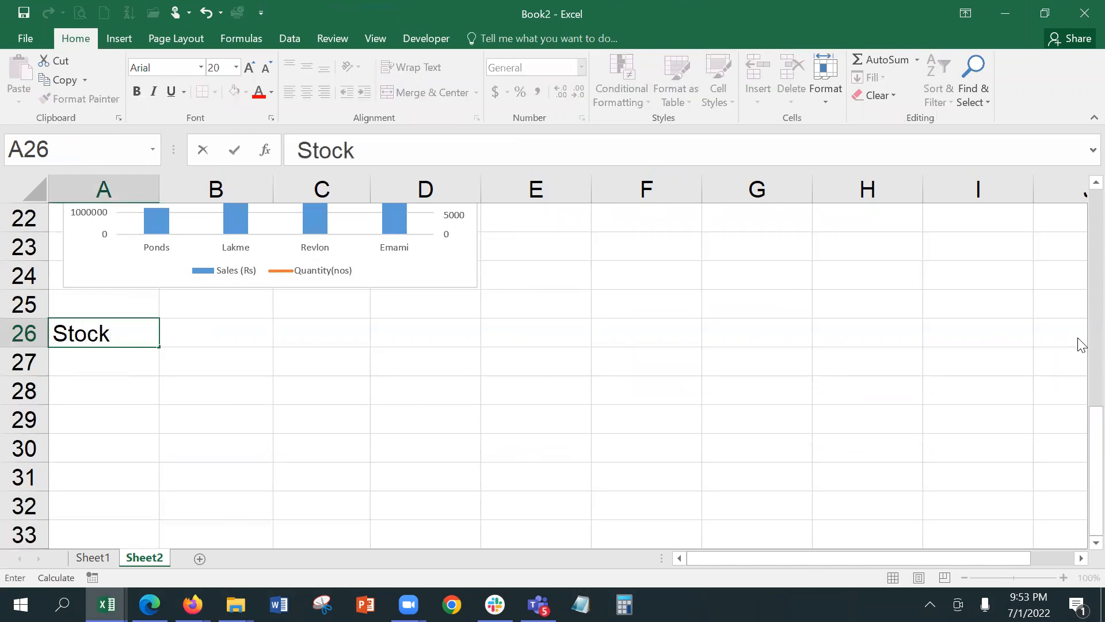
key(Tab)
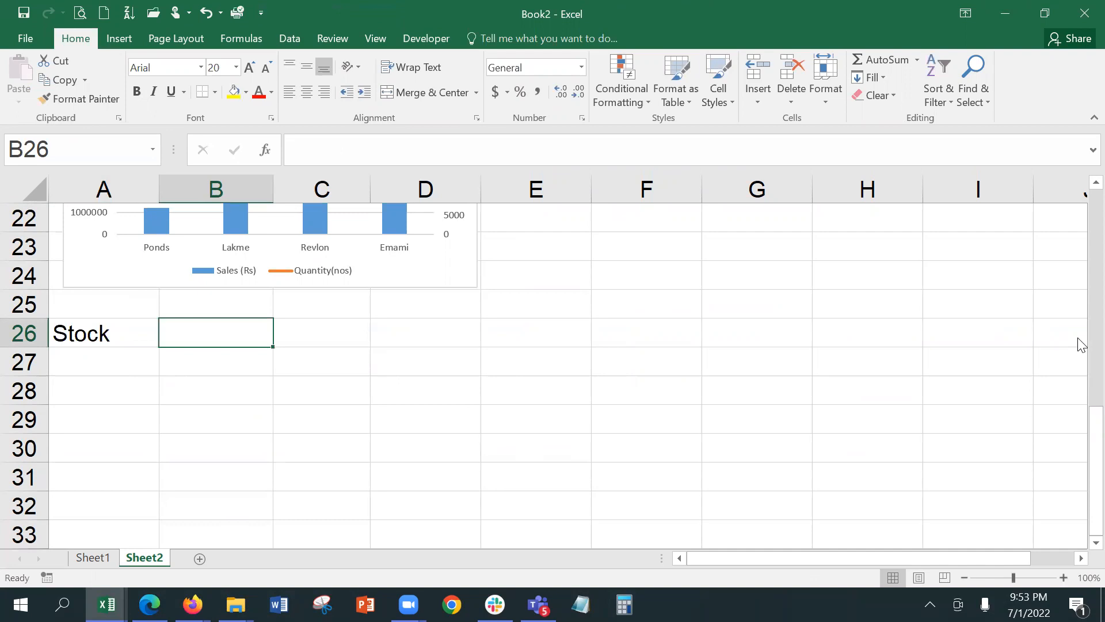
text(L)
key(BackSpace)
text(Open)
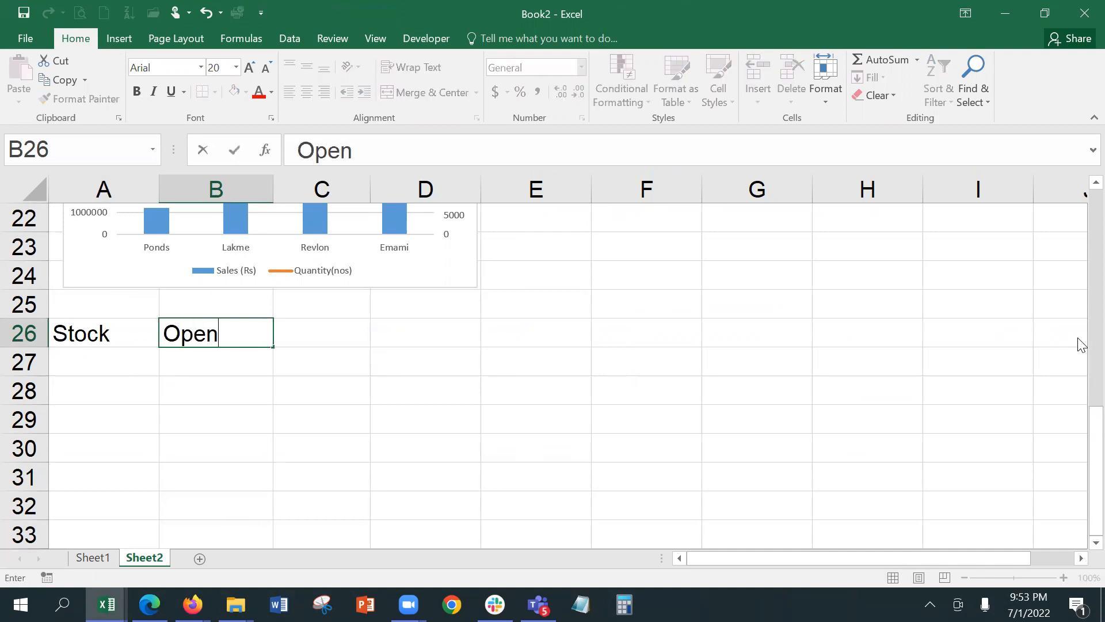
key(Tab)
text(High)
key(Tab)
text(Low)
key(Tab)
text(Close)
key(Return)
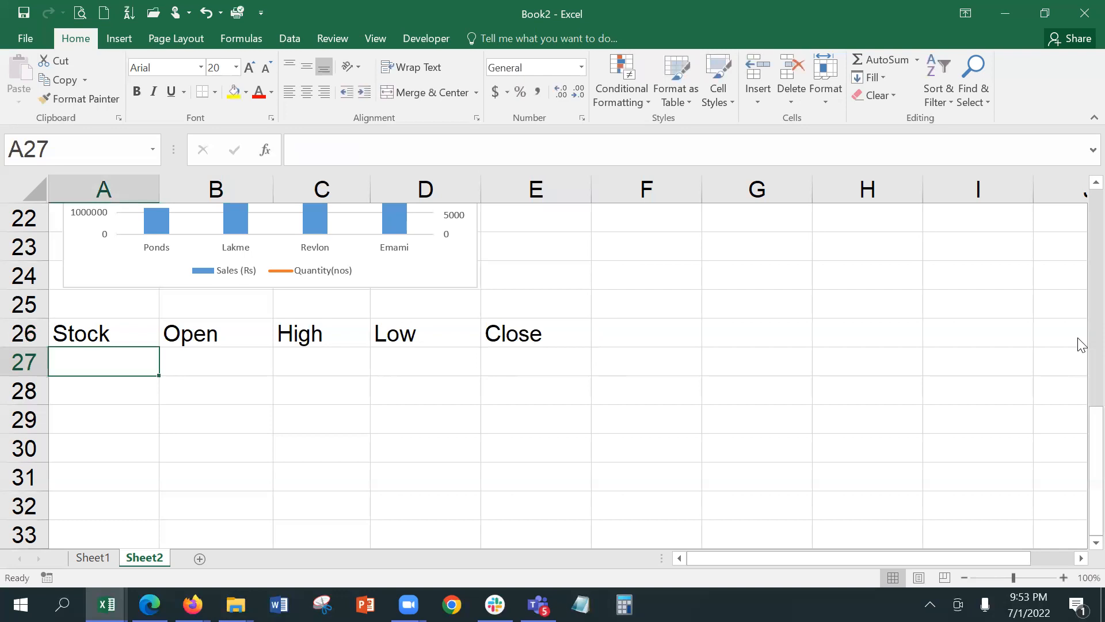
Fill row 27 for the stock TCS with Open 3294, High 3360, Low 3270 and Close 3210.
text(TCS)
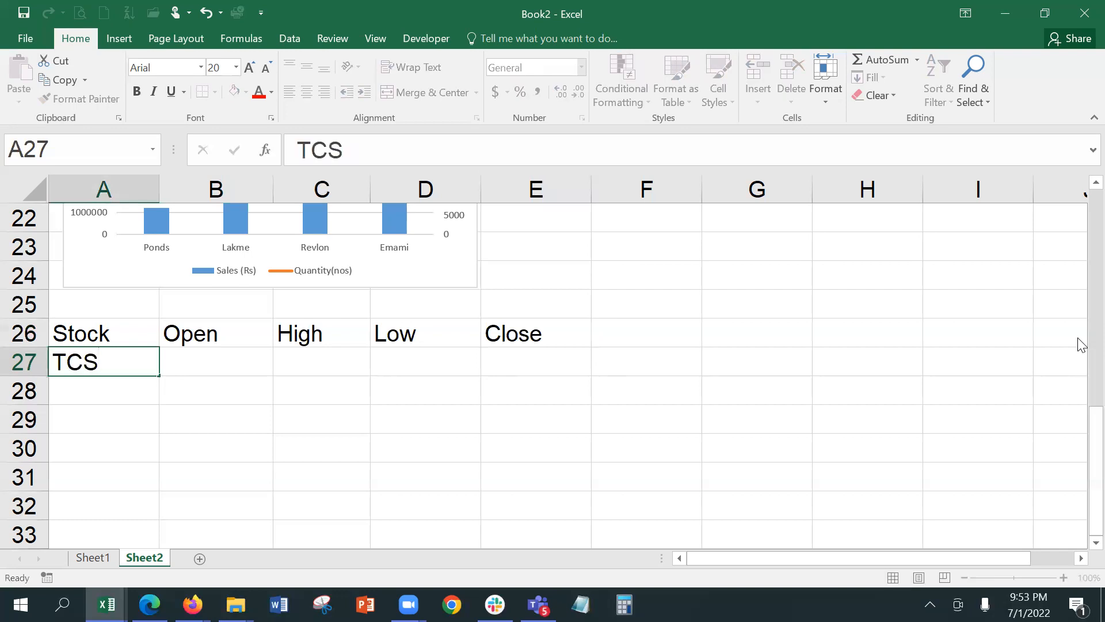
key(Tab)
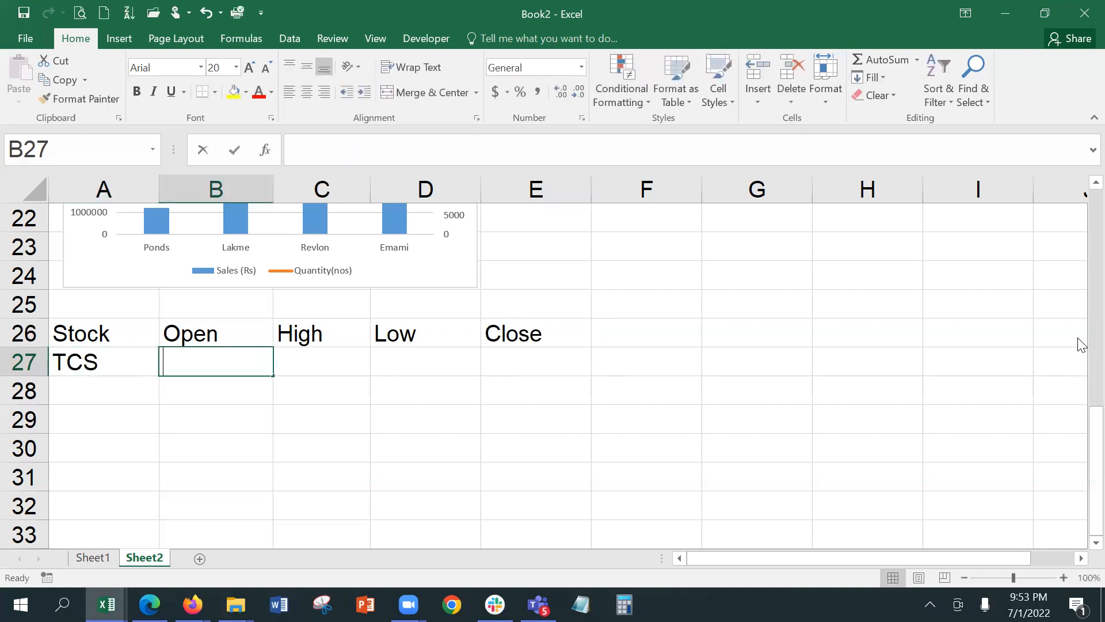
text(3294)
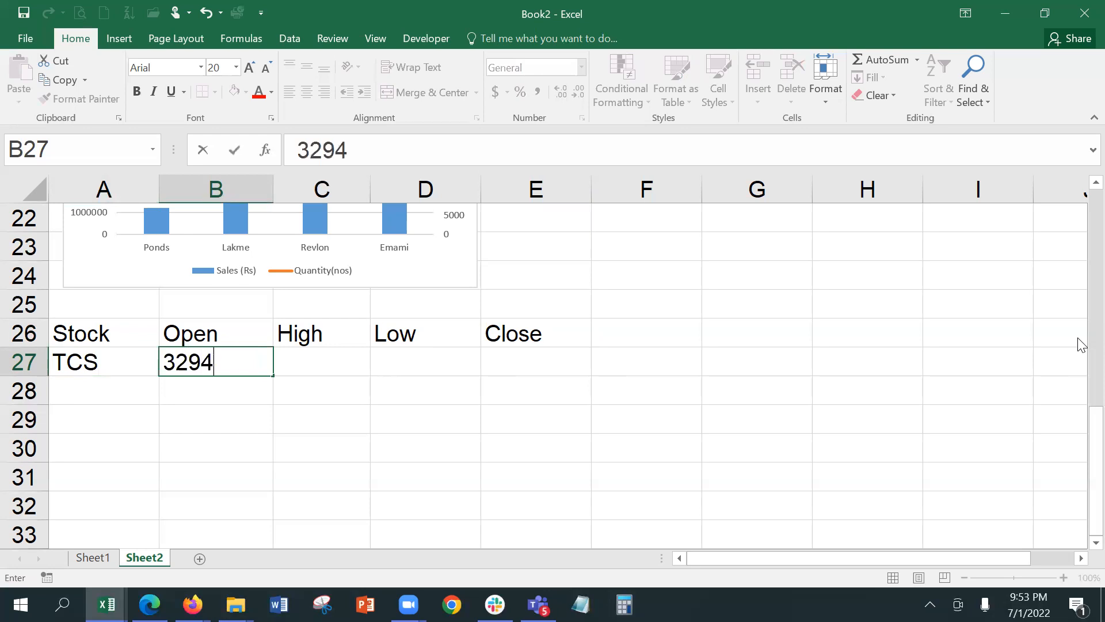
key(Tab)
text(3360)
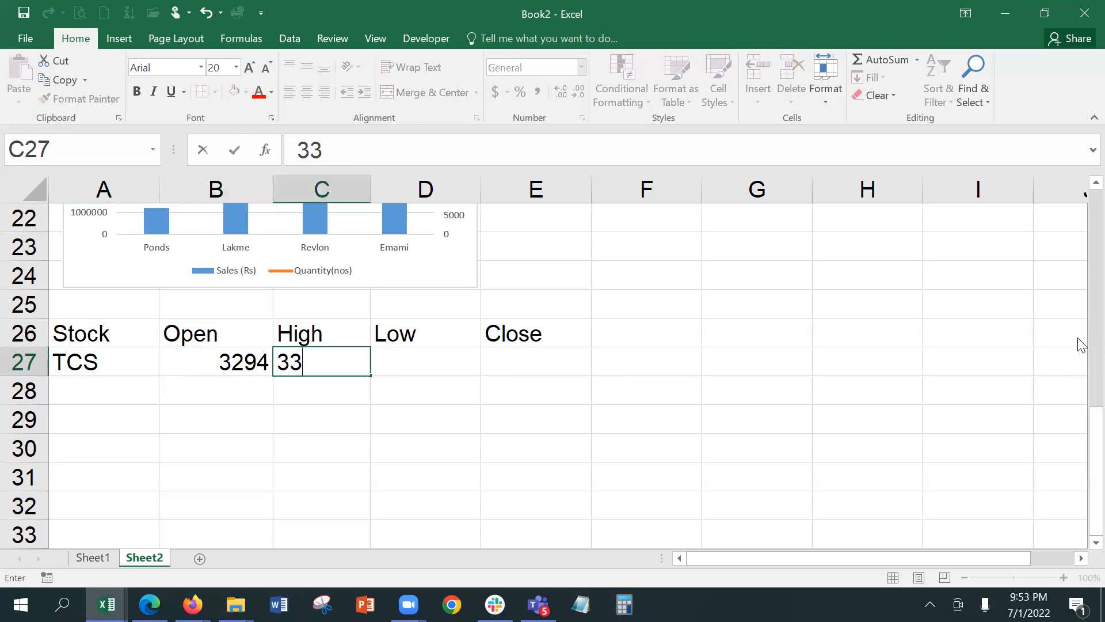
key(Tab)
text(3270)
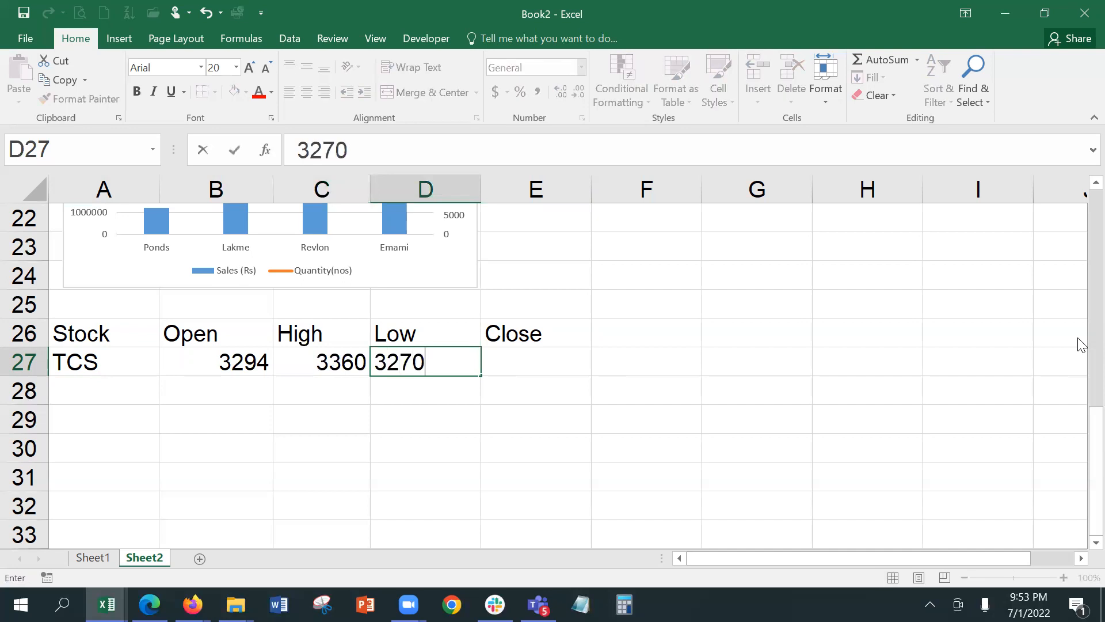
key(Tab)
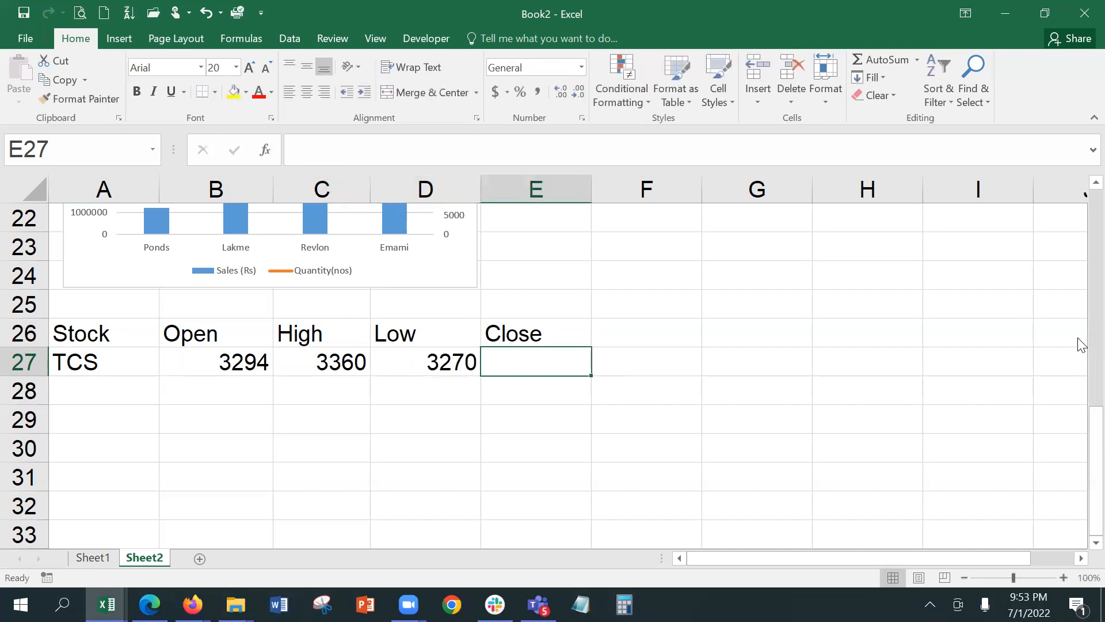
text(3210)
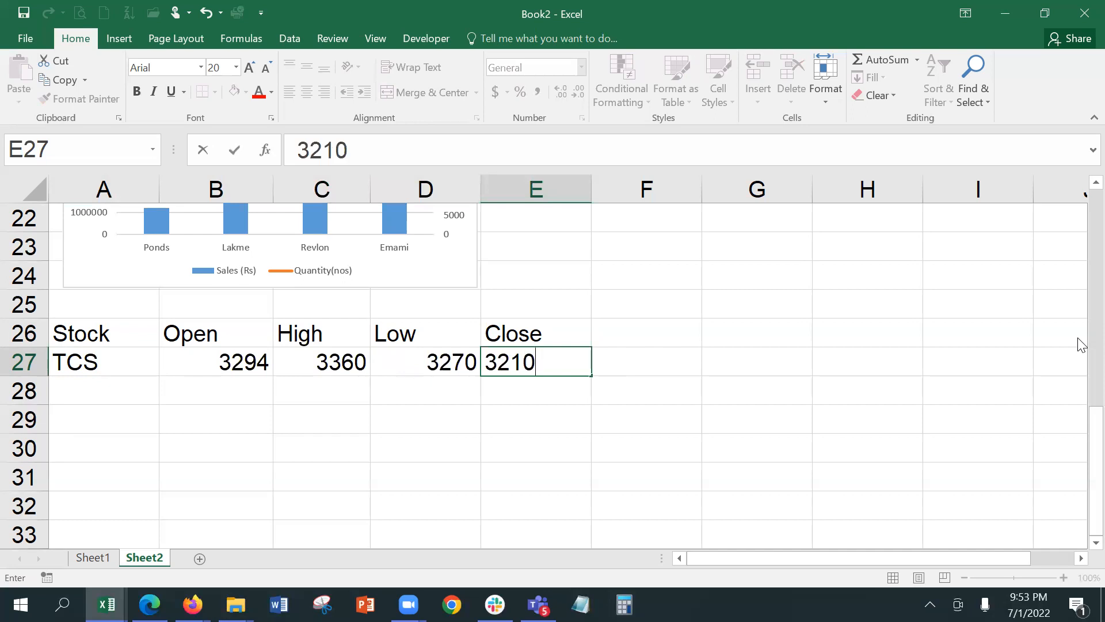
key(Return)
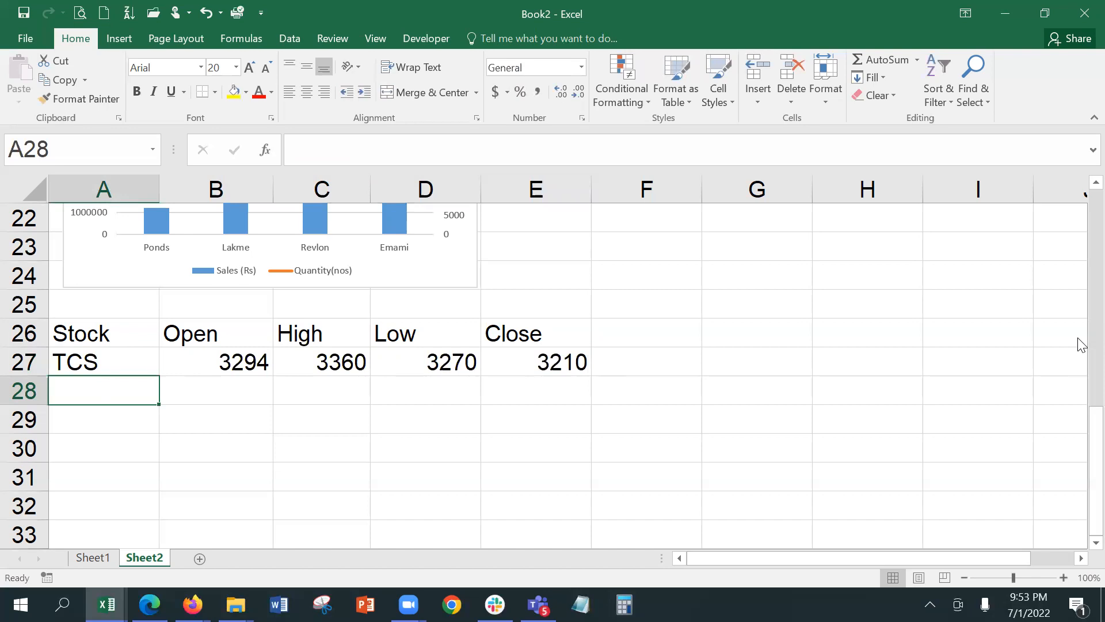
Fill row 28 for the stock Infosys with Open 1450, High 1470, Low 1420 and Close 1410.
text(Infosys)
key(Tab)
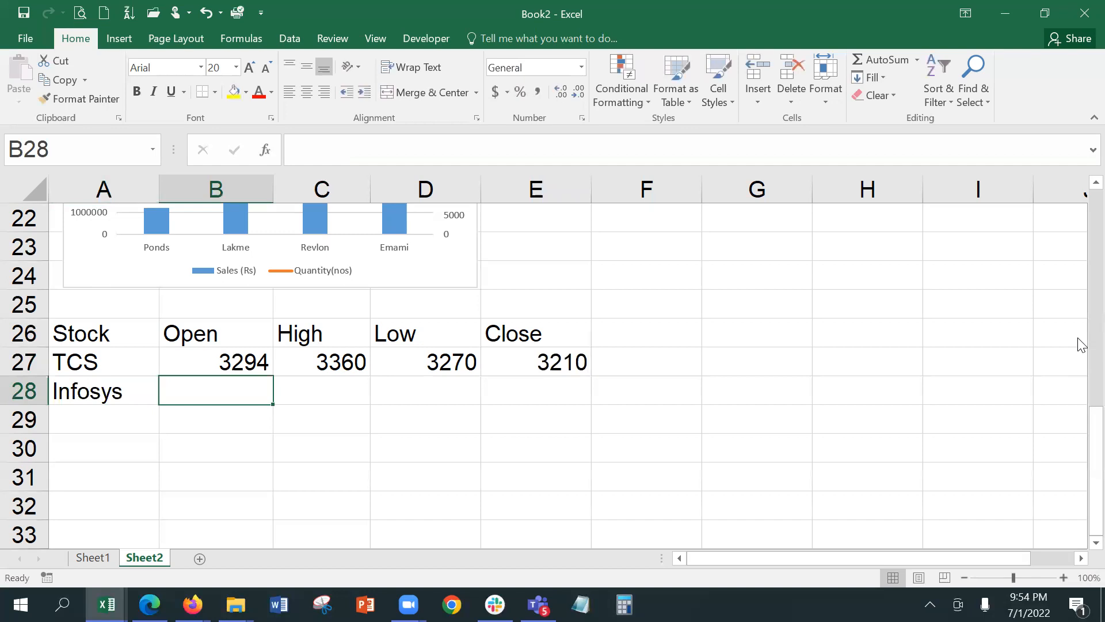
text(14)
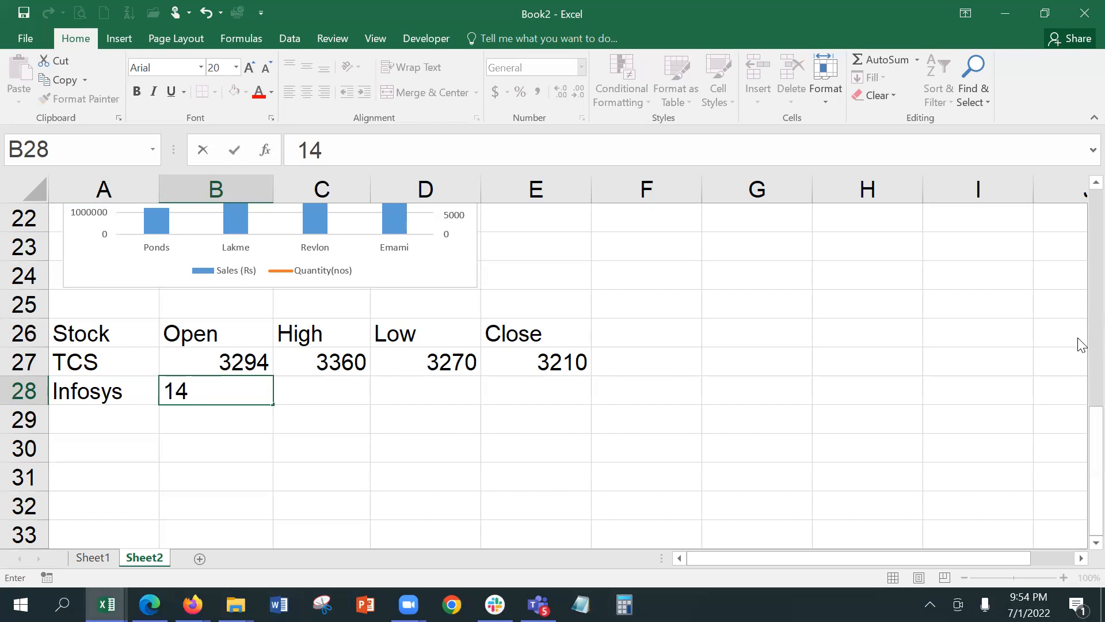
text(50)
key(Tab)
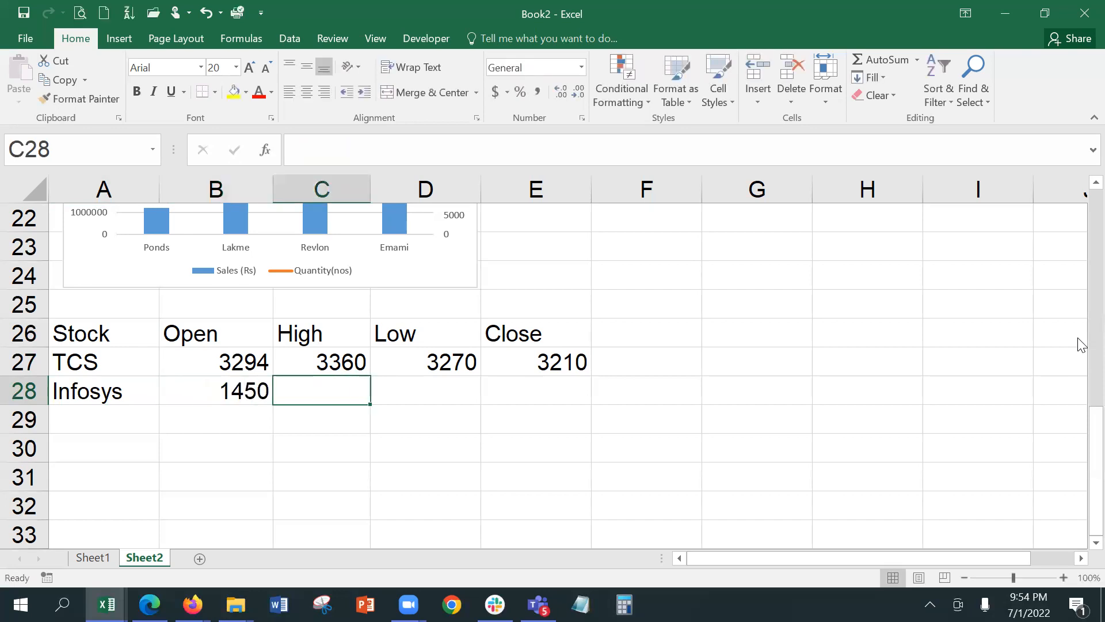
text(1470)
key(Tab)
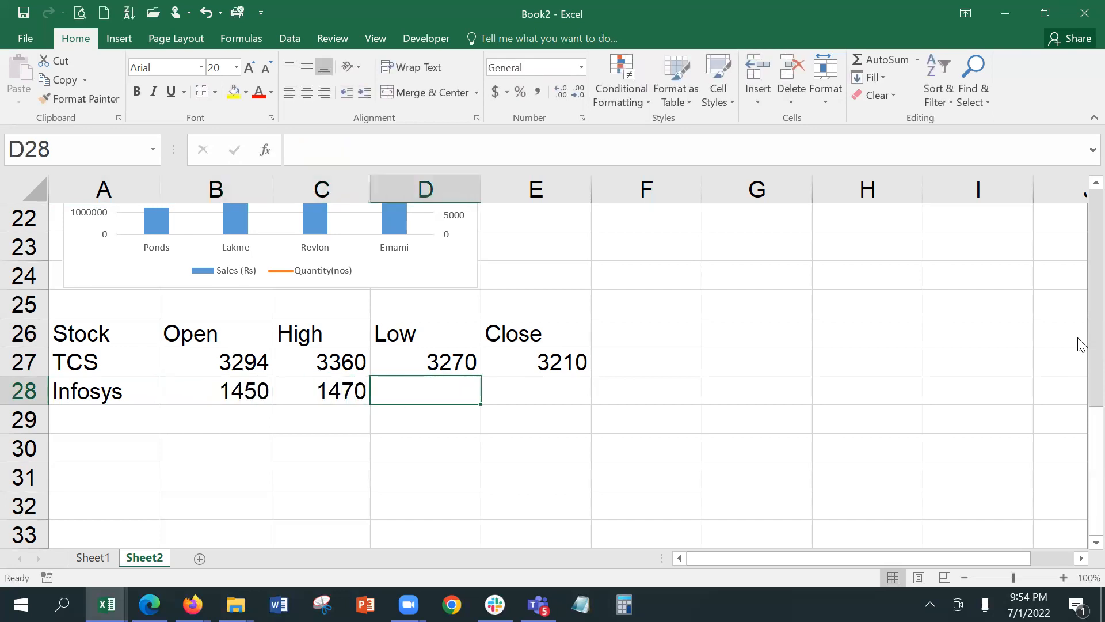
text(1420)
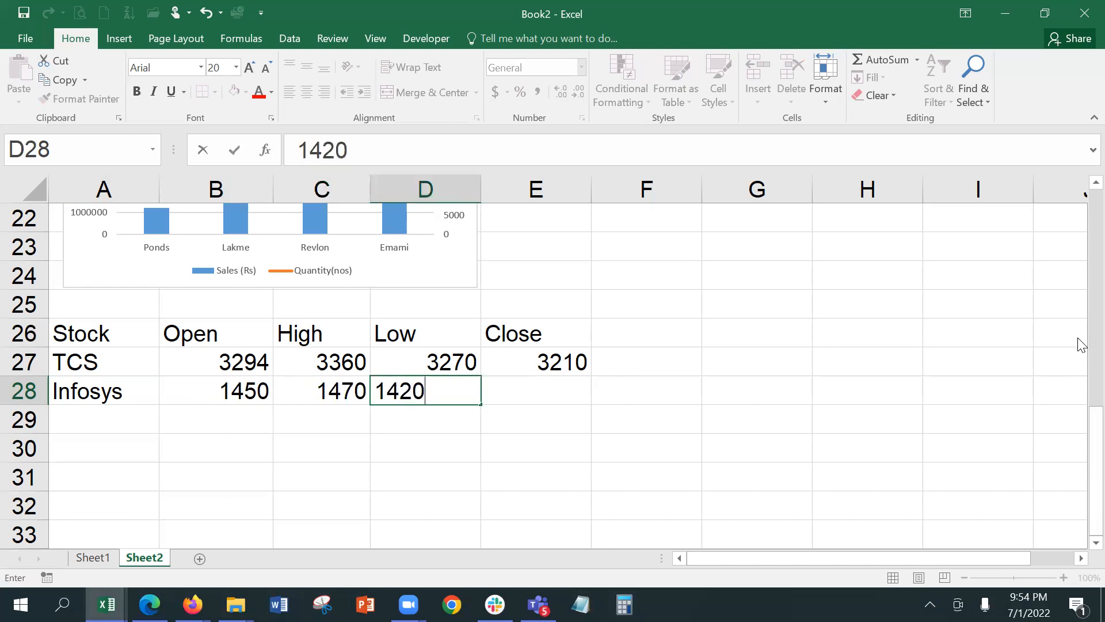
key(Tab)
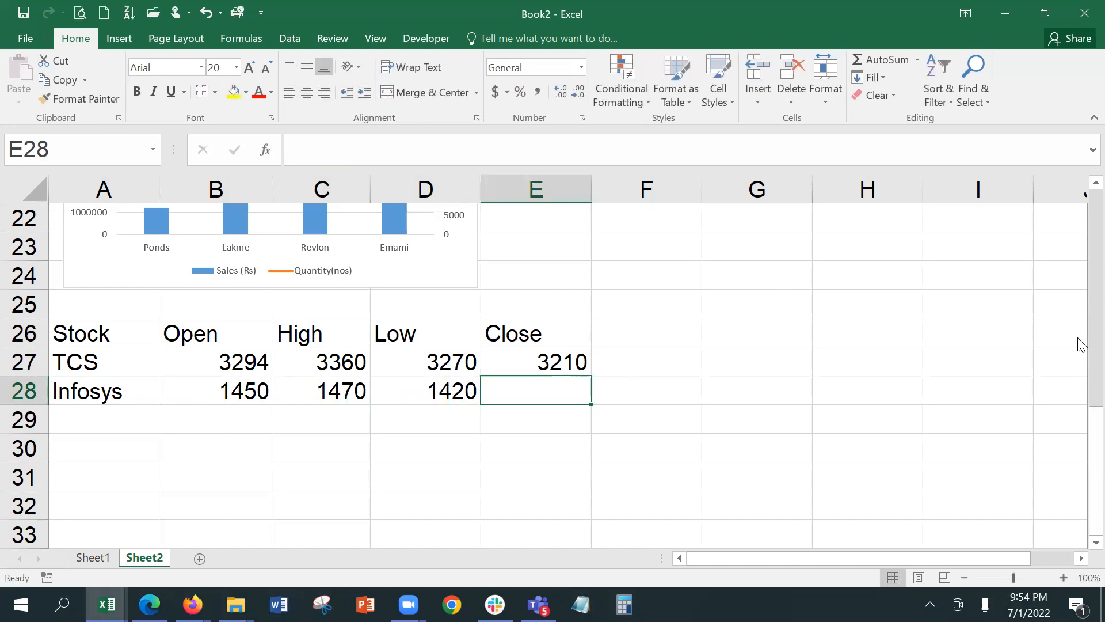
text(1410)
key(Return)
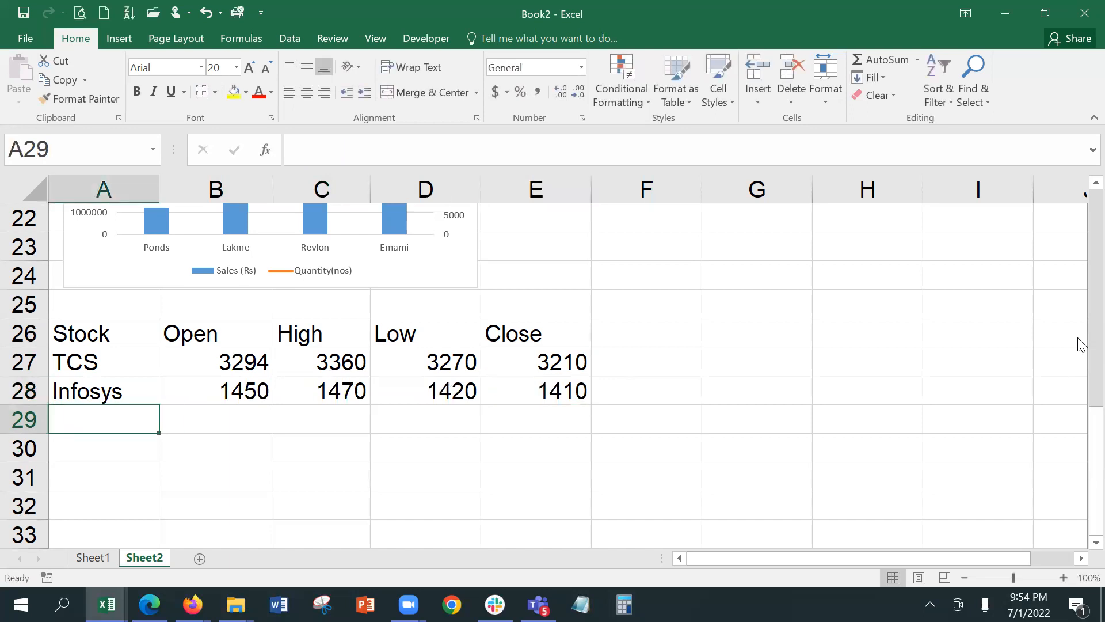
Enter the stock names Wipro in A29 and Reliance in A30.
text(Wipro)
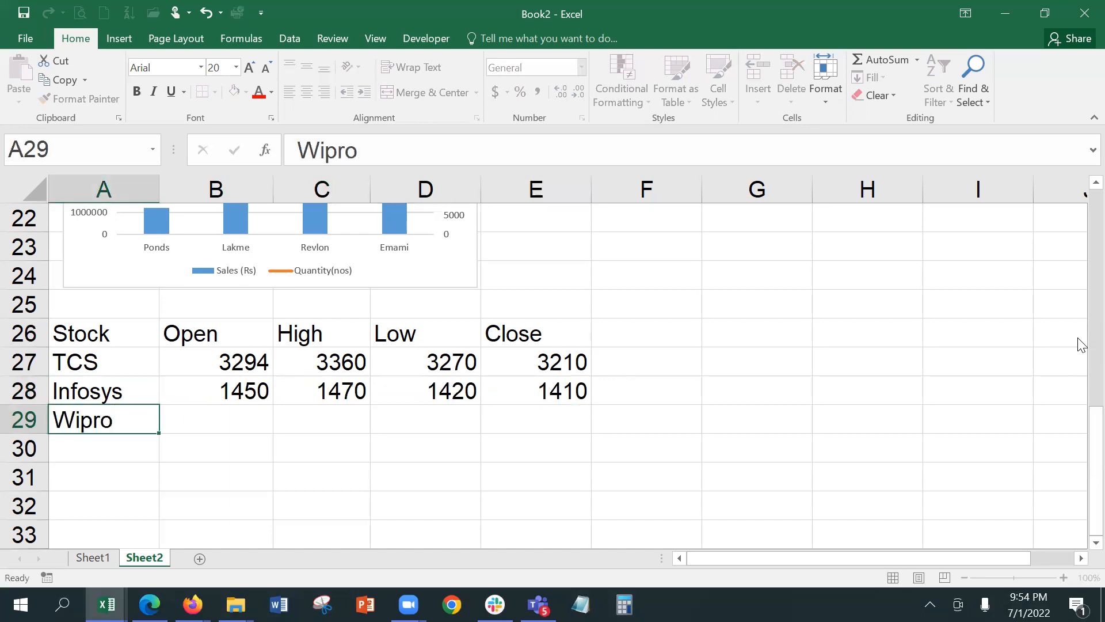
key(Tab)
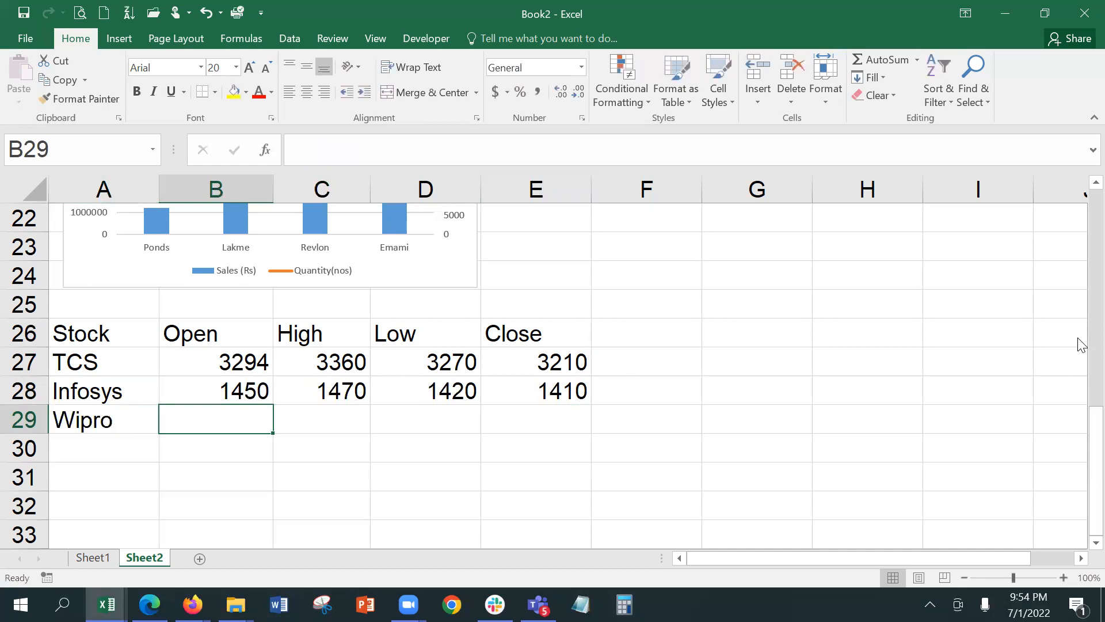
key(Down)
key(Left)
text(Rel)
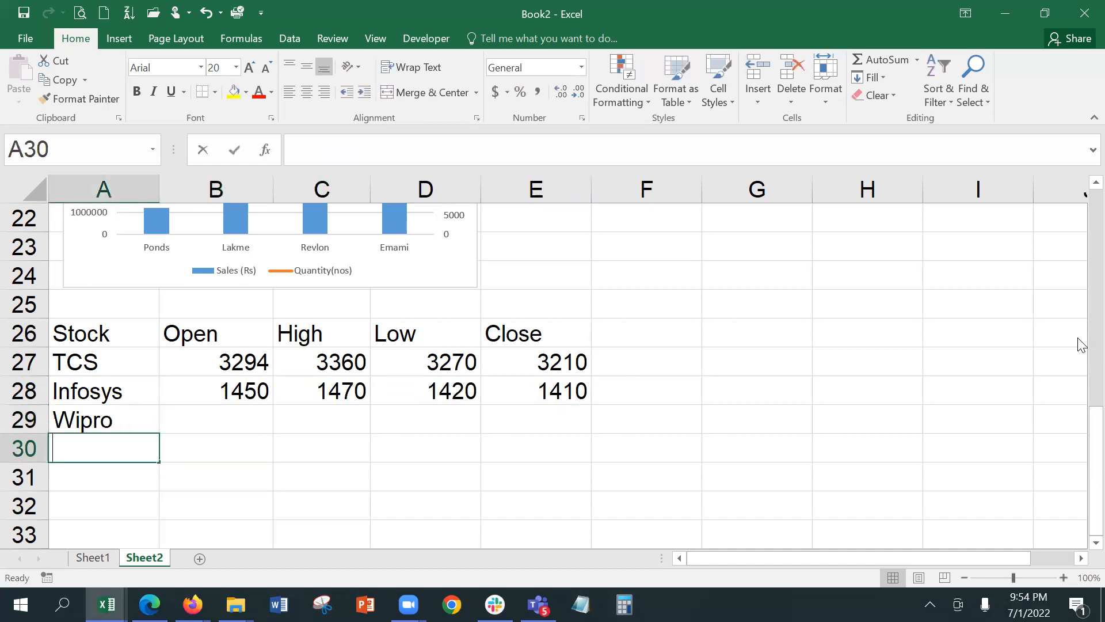
text(iance)
key(Tab)
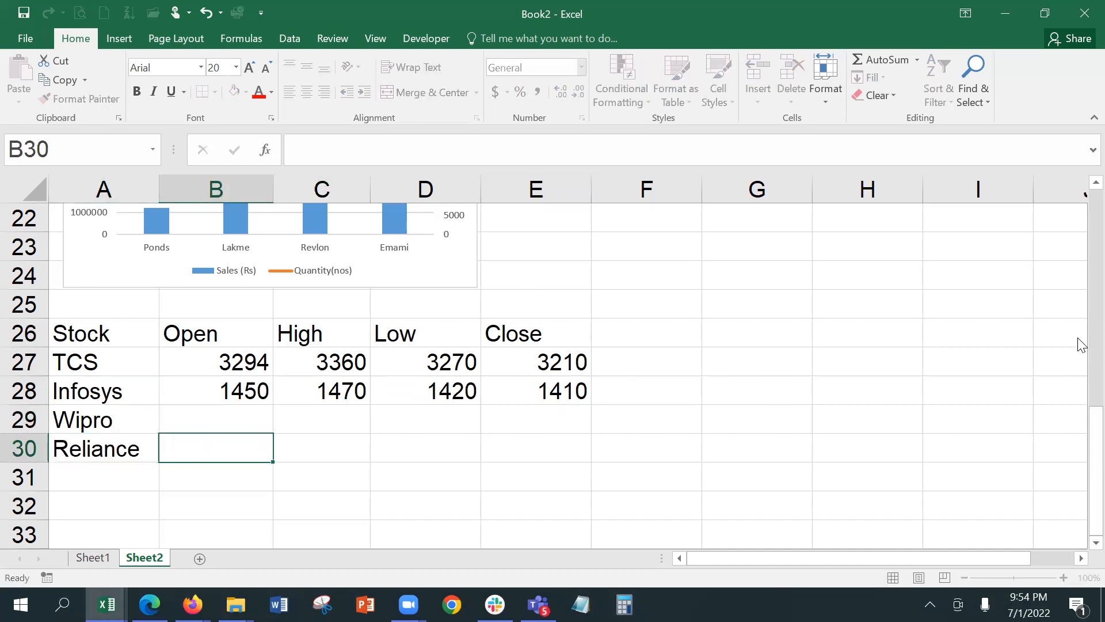
Enter the Wipro prices in B29:E29: Open 425, High 445, Low 420 and Close 430.
key(Up)
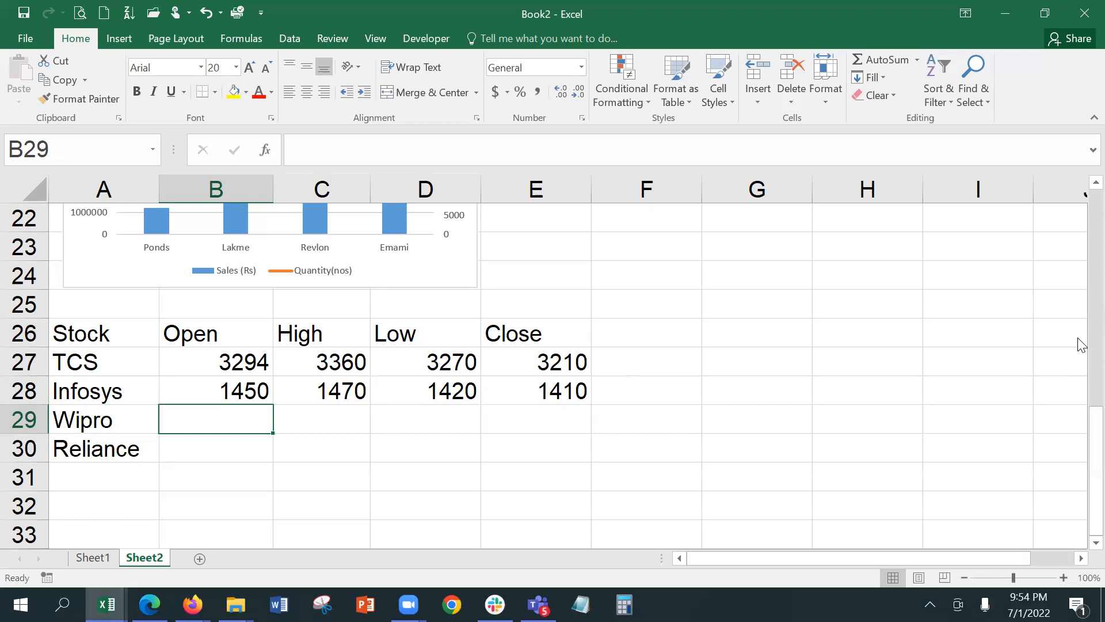
text(425)
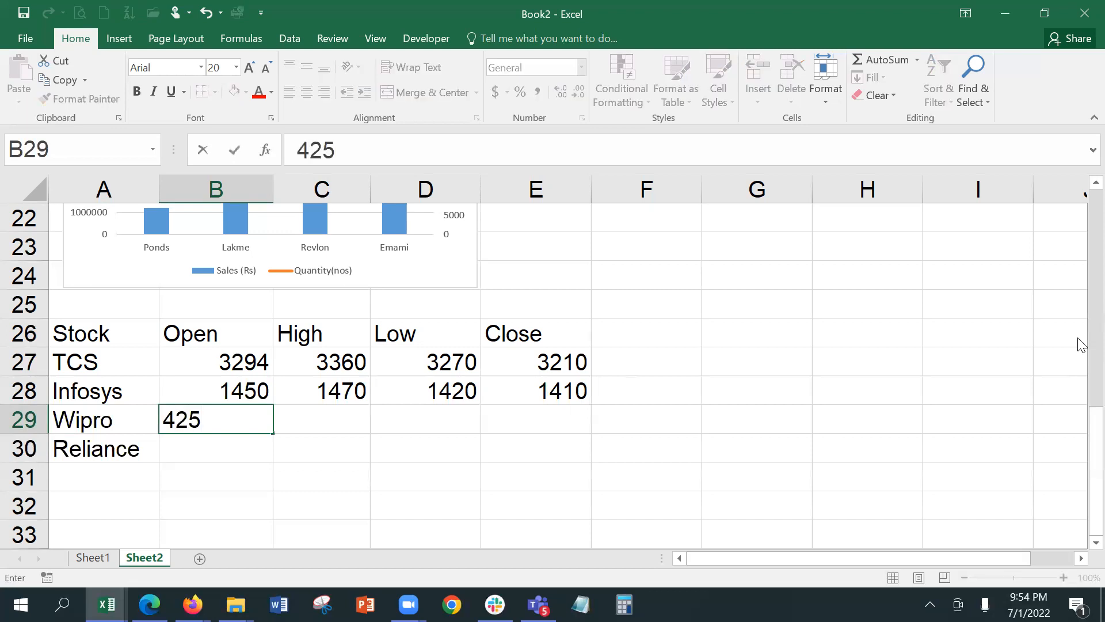
key(Tab)
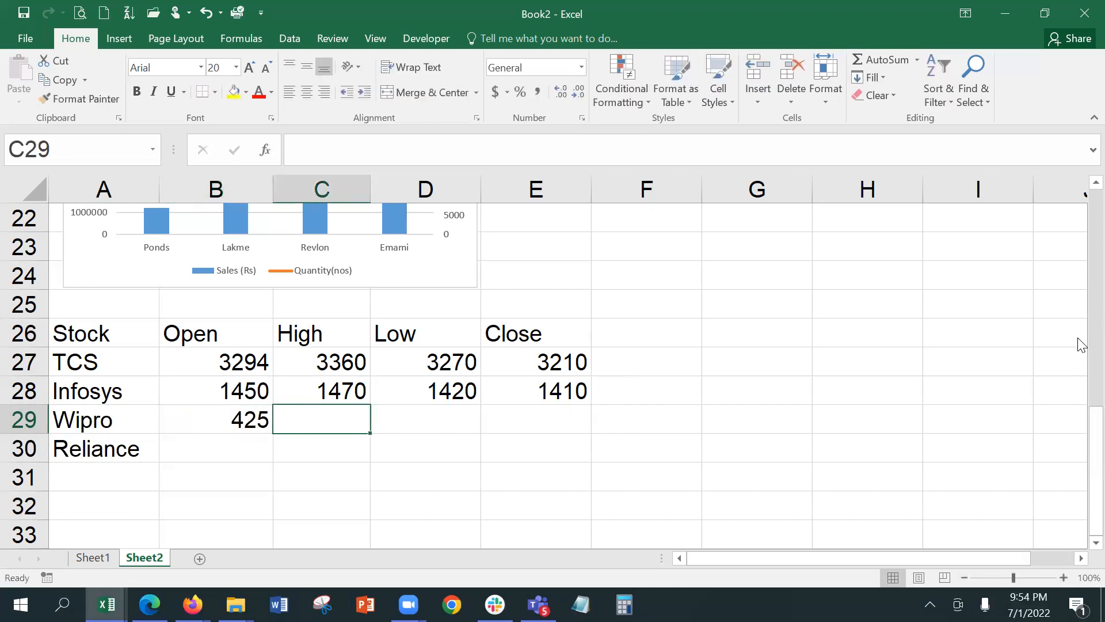
text(45)
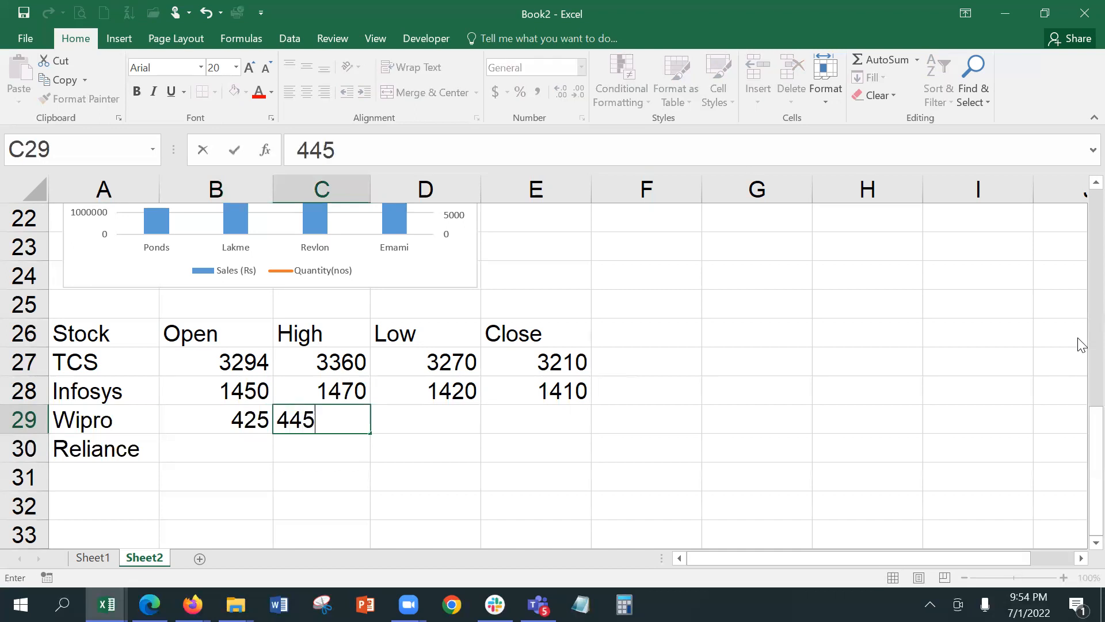
key(Tab)
text(4)
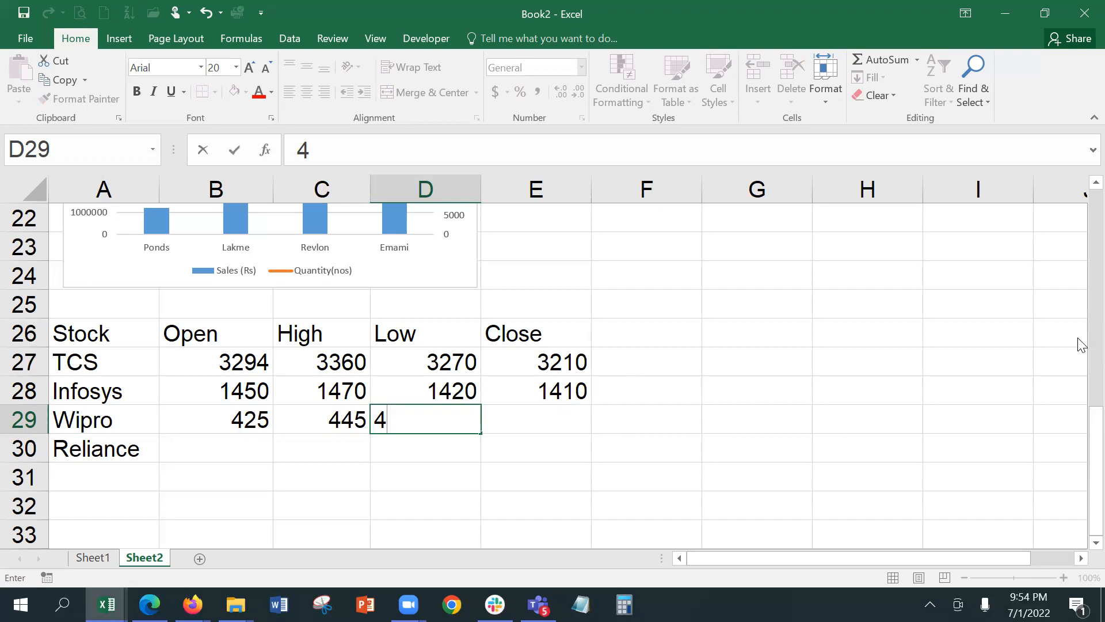
text(20)
key(Tab)
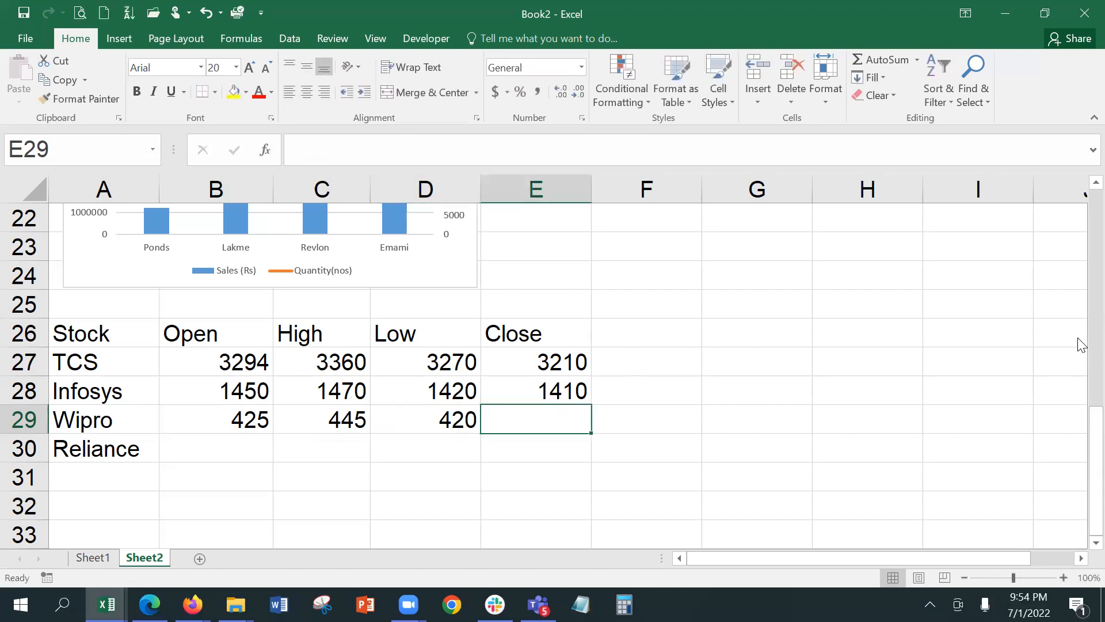
text(4)
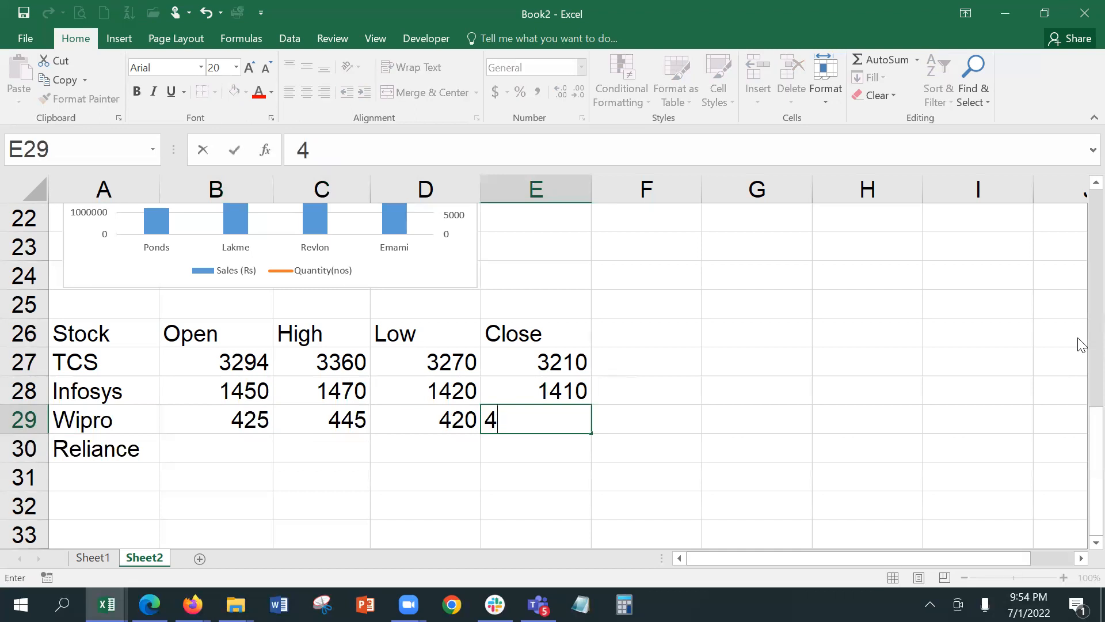
text(30)
key(Return)
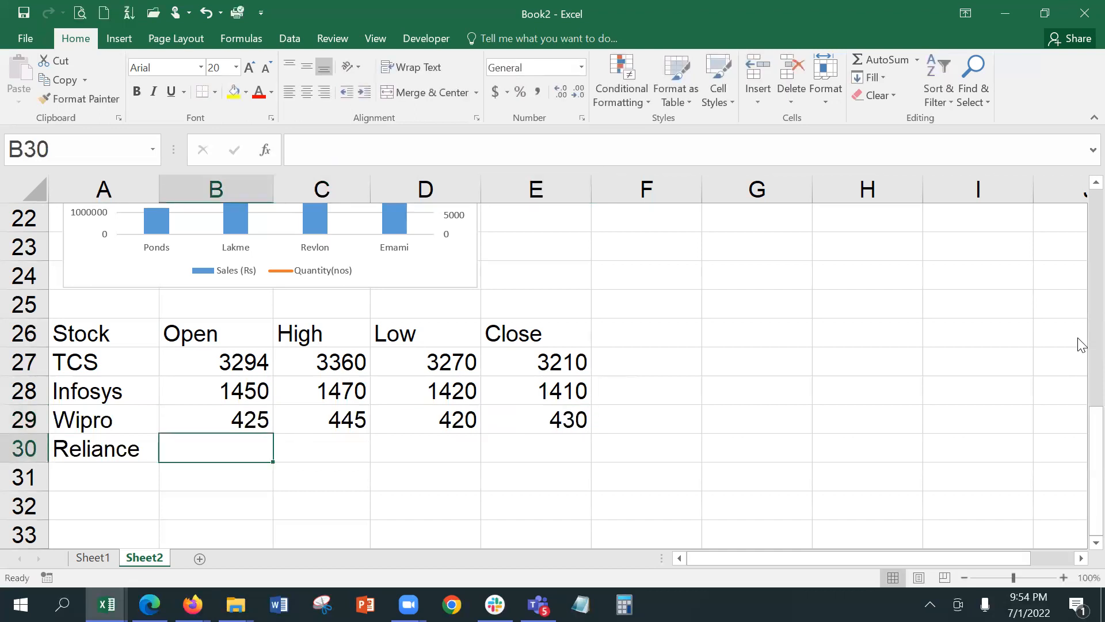
Enter the Reliance prices in B30:E30: Open 2545, High 2620, Low 2510 and Close 2495.
text(25)
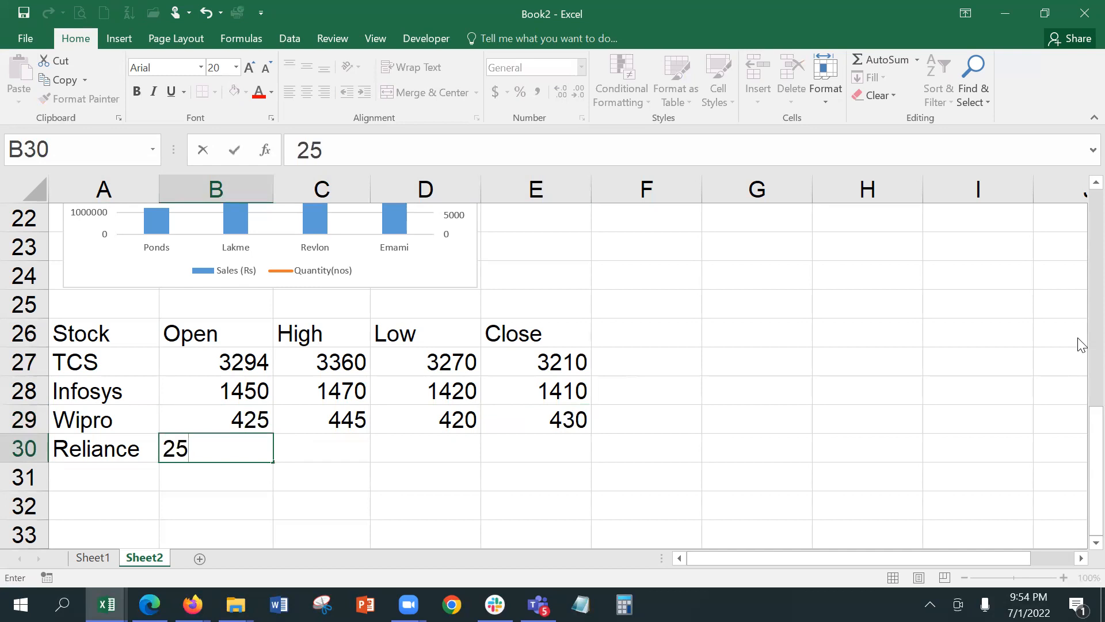
text(45)
key(Tab)
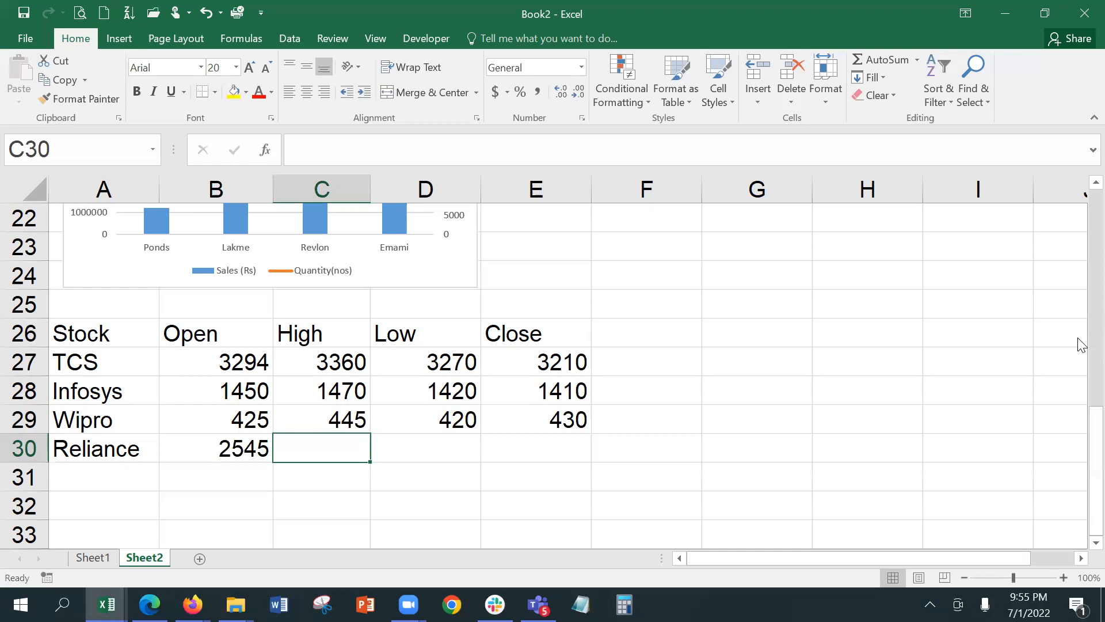
text(26)
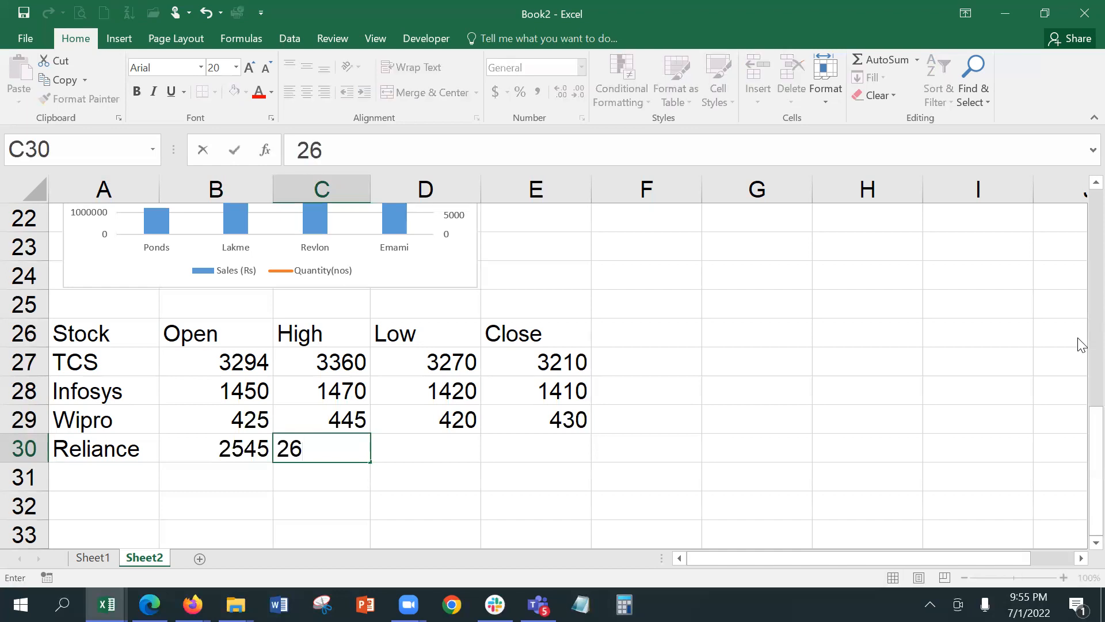
text(20)
key(Tab)
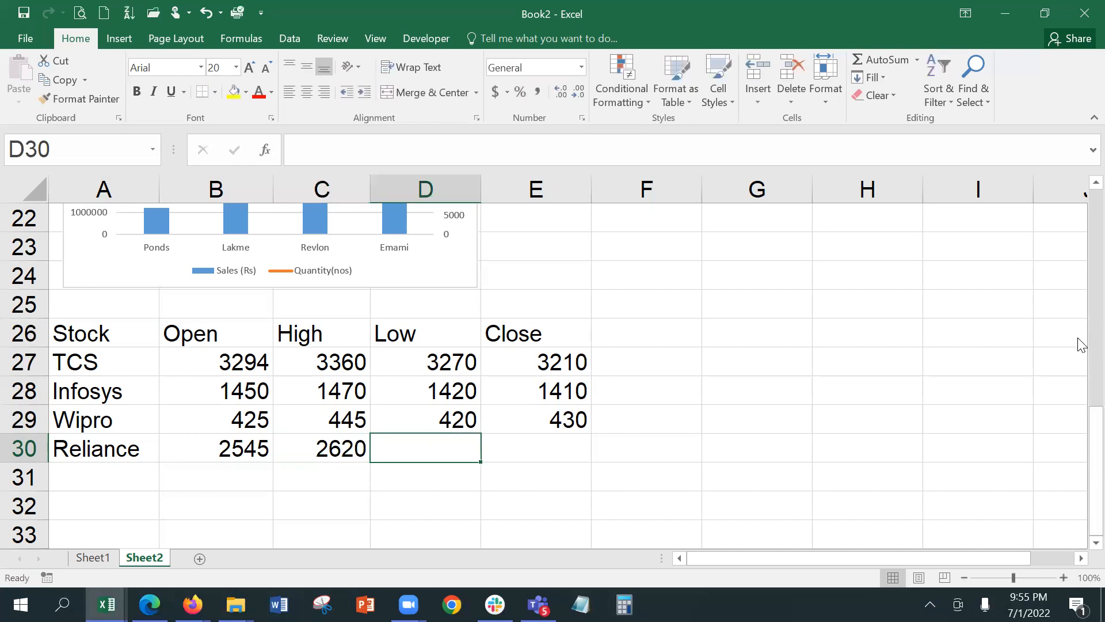
text(2510)
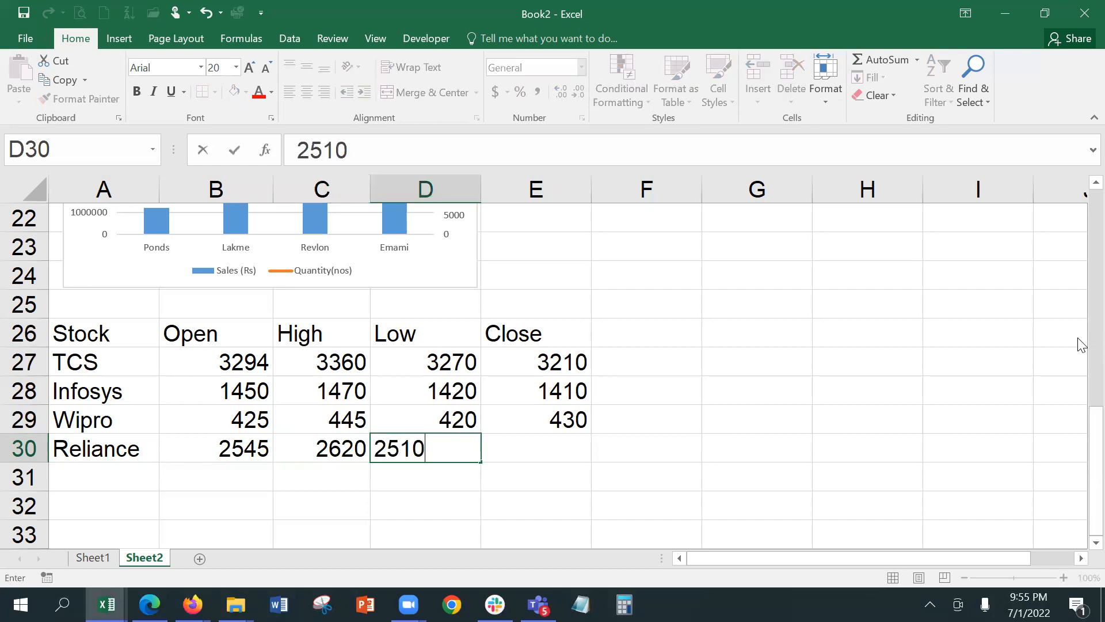
key(Tab)
text(2)
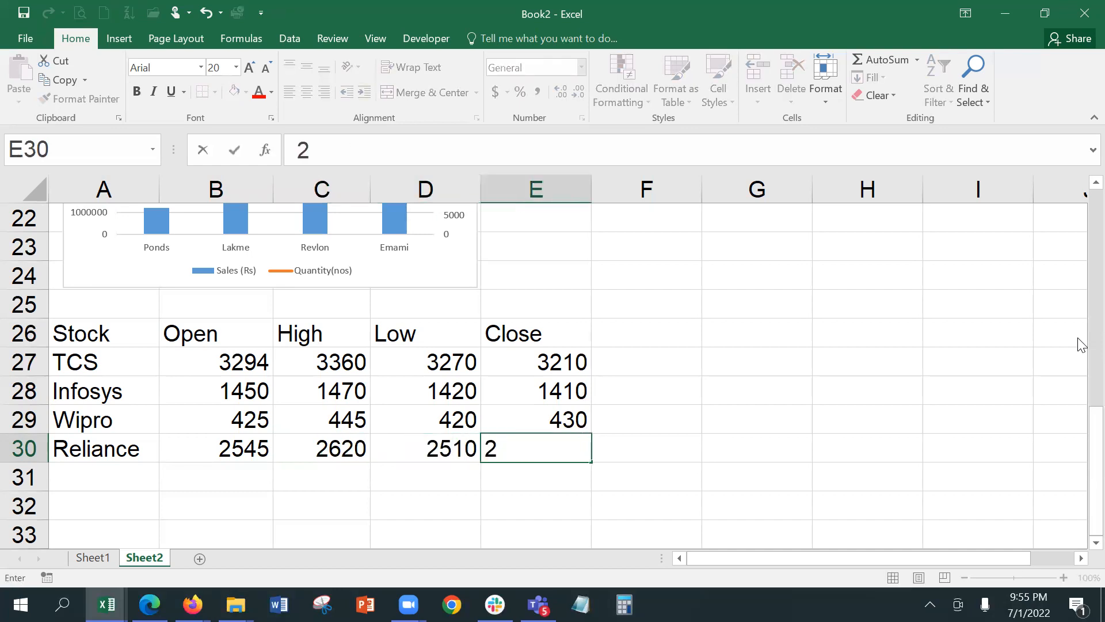
text(495)
key(Tab)
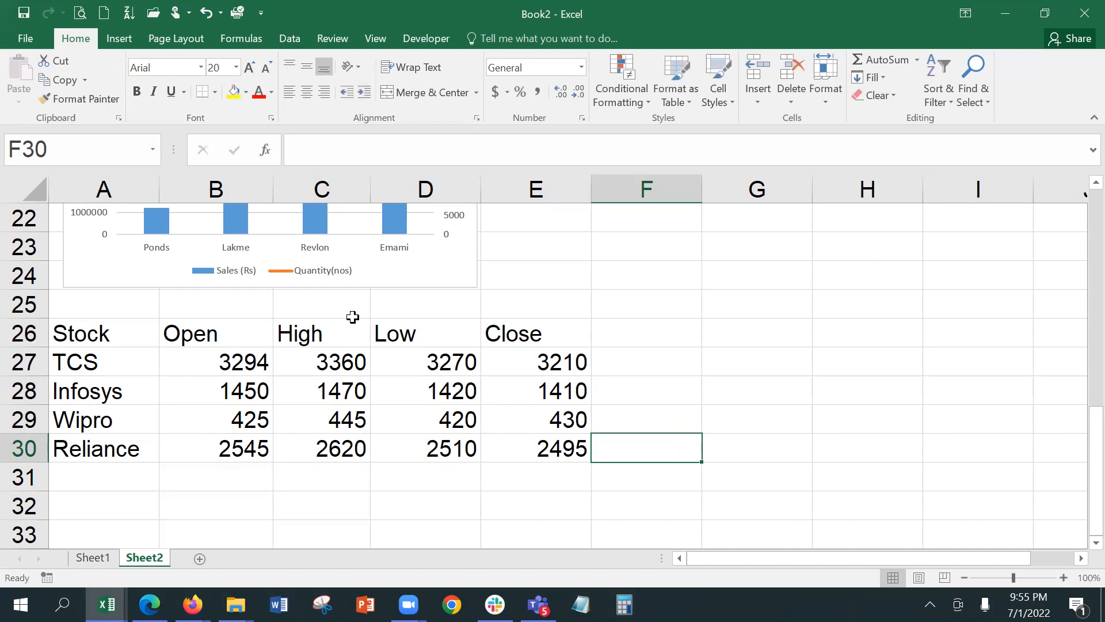
Preview the stock chart subtypes for the range A27:E30, from High-Low-Close to Volume-Open-High-Low-Close, and leave without inserting a chart.
drag(141, 362, 535, 453)
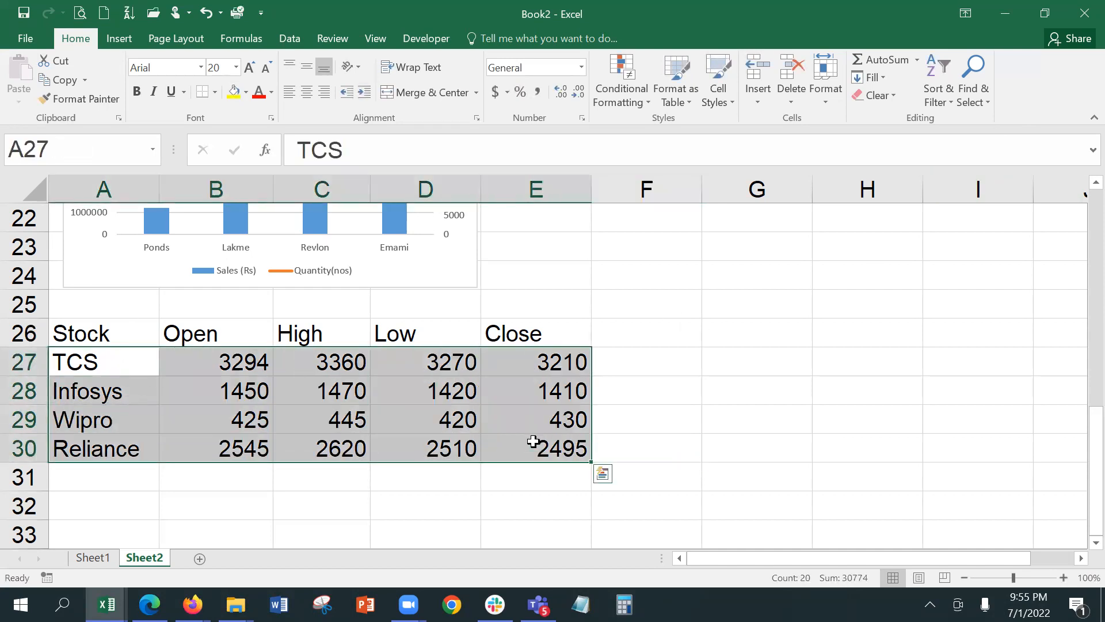
click(119, 38)
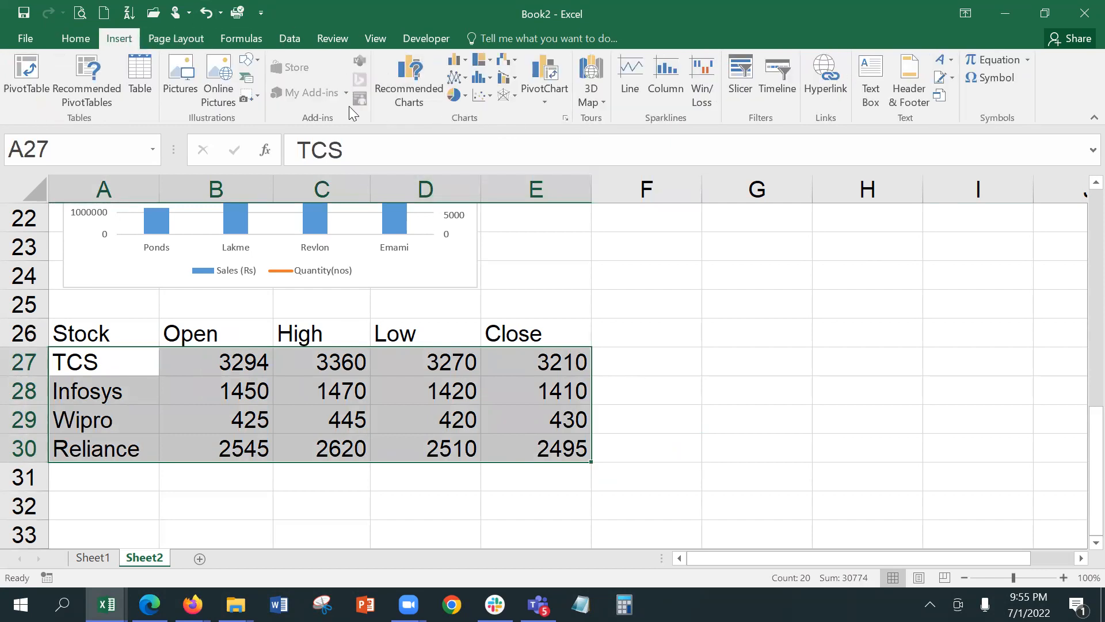
click(384, 99)
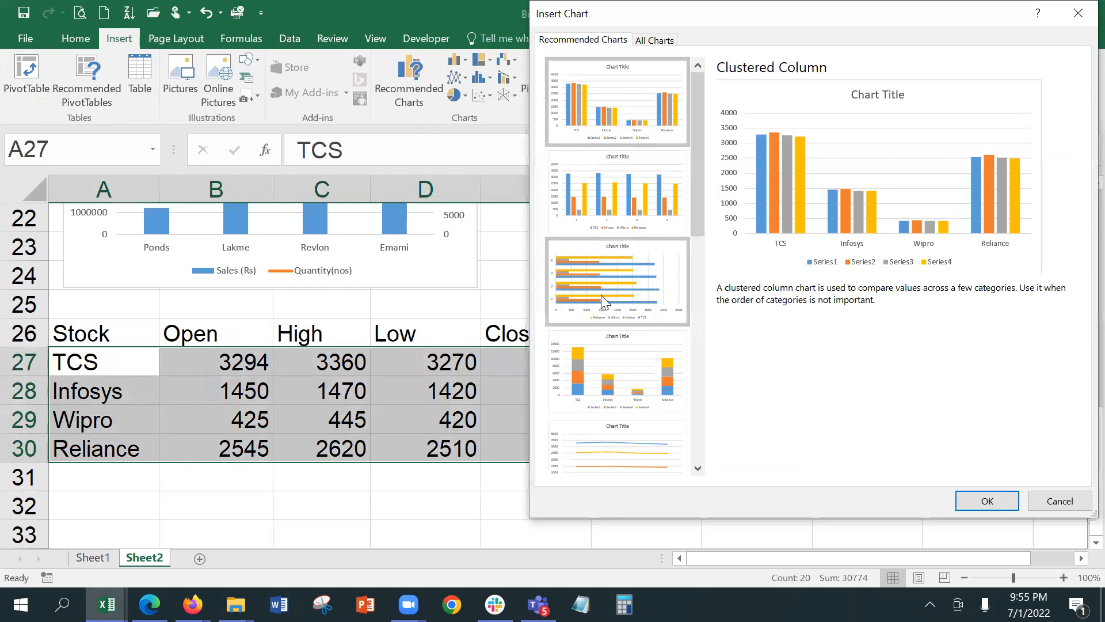
click(645, 42)
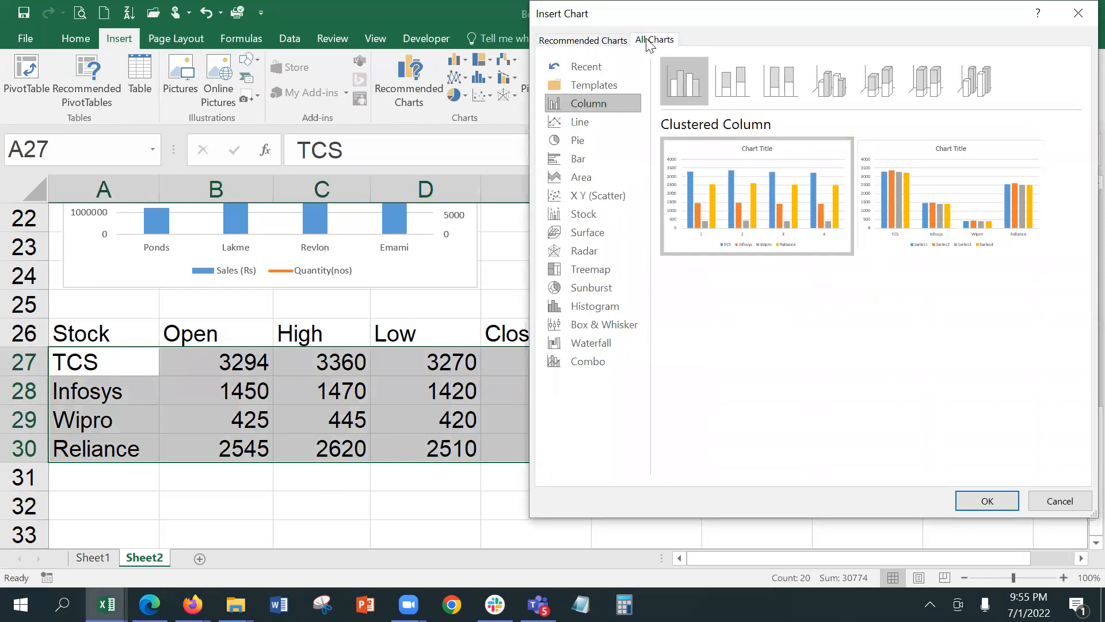
click(607, 212)
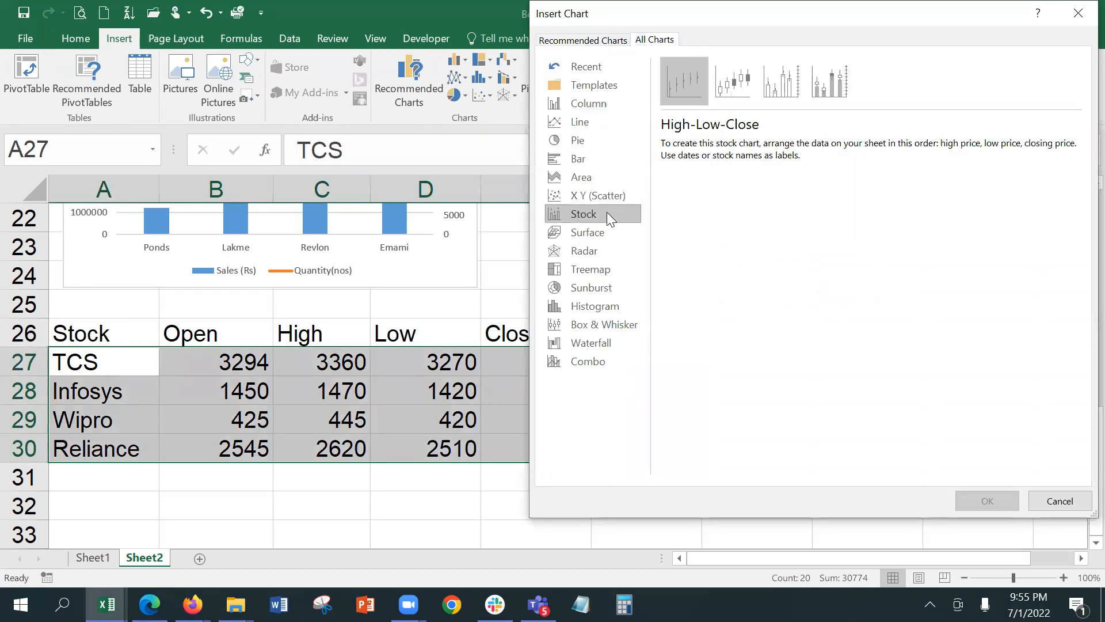
click(723, 78)
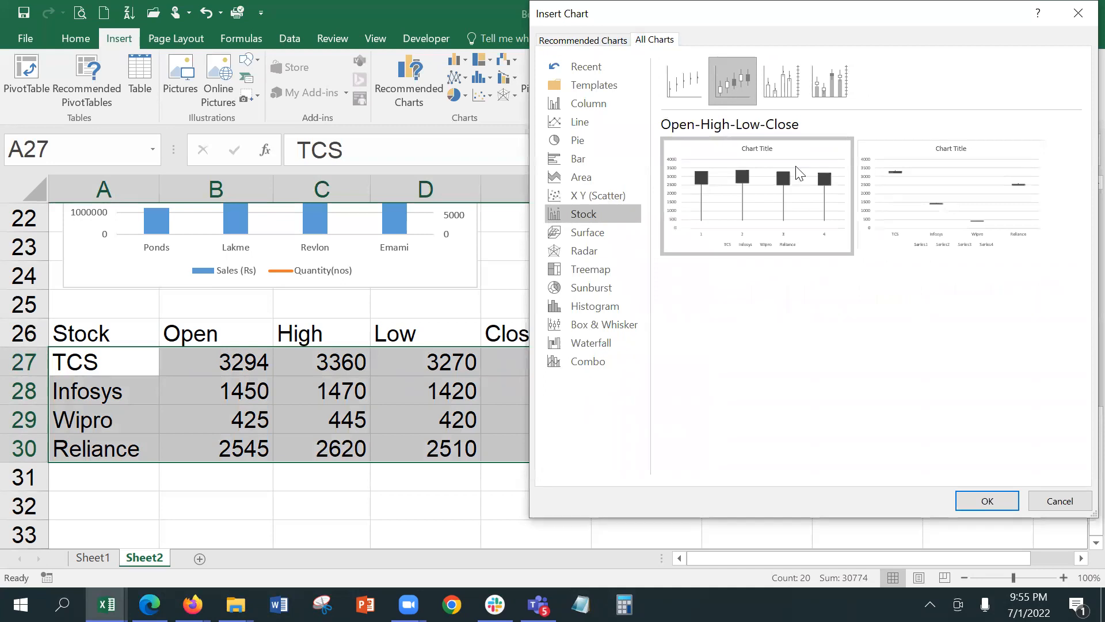
click(685, 79)
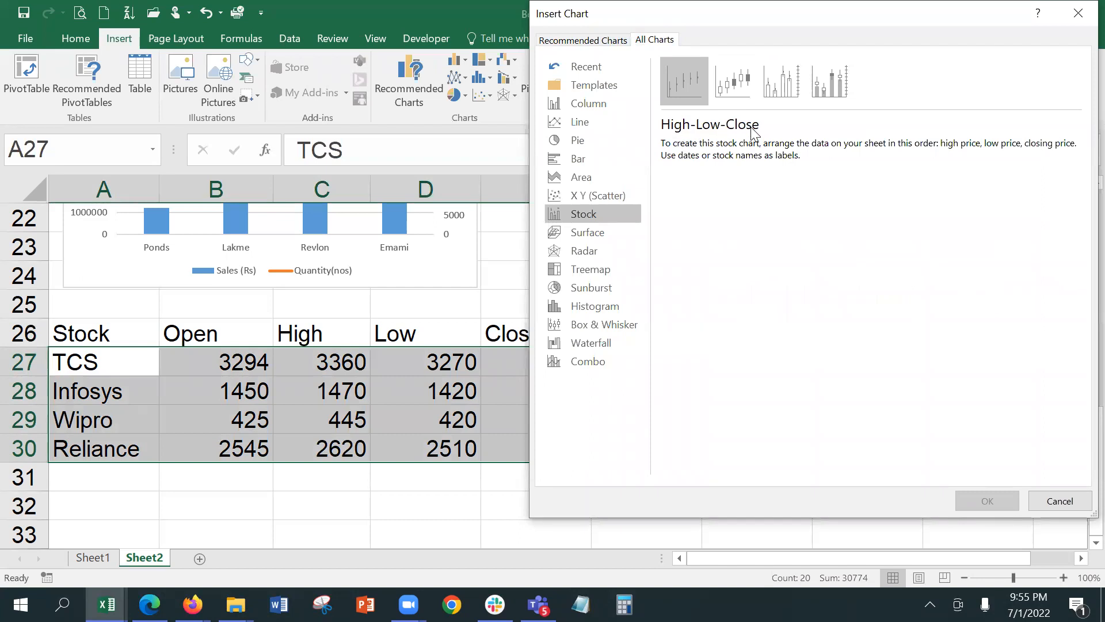
click(731, 79)
click(764, 80)
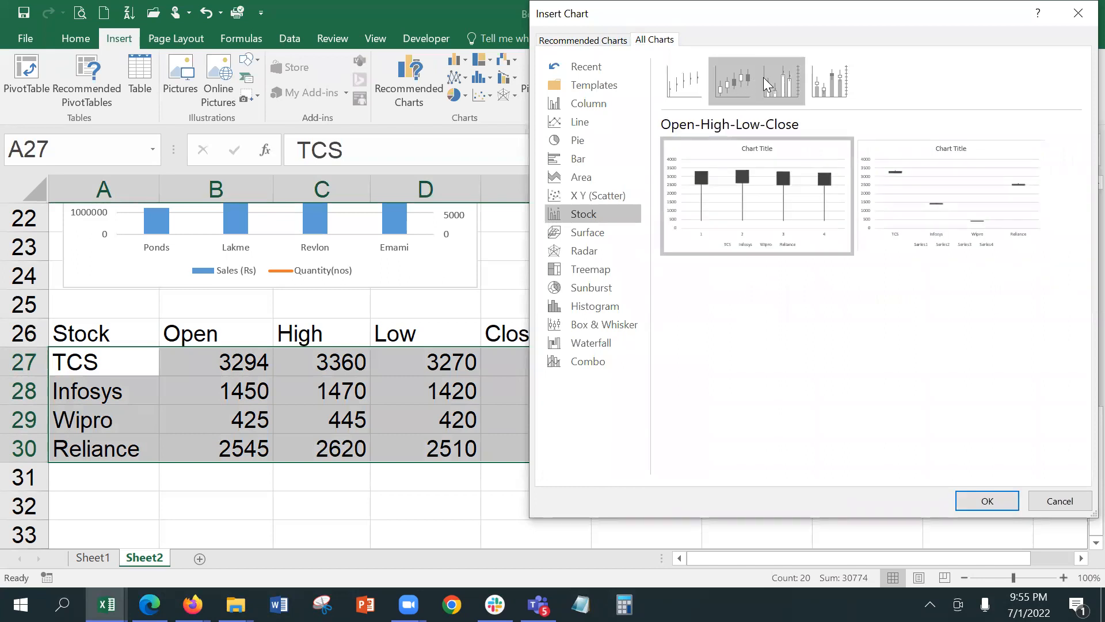
mouse_move(779, 202)
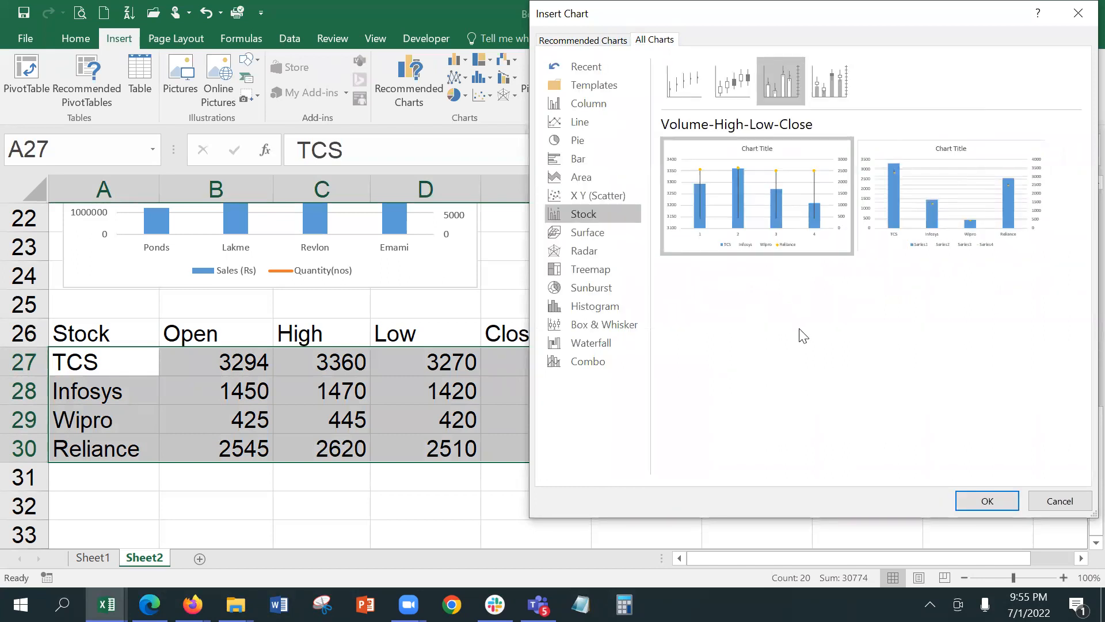
click(818, 71)
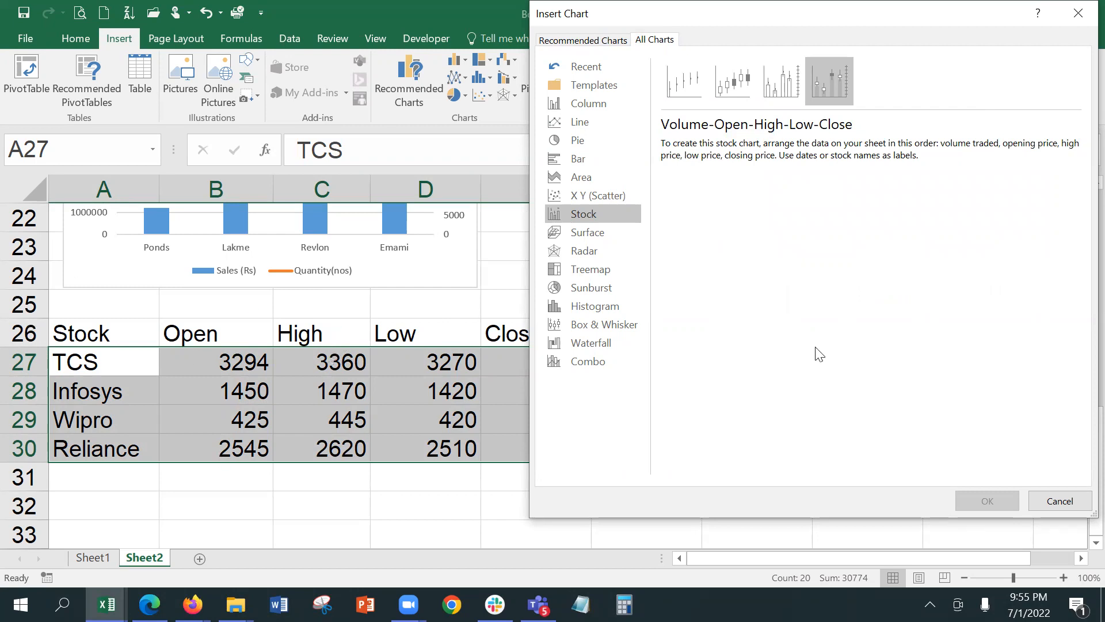
click(1060, 498)
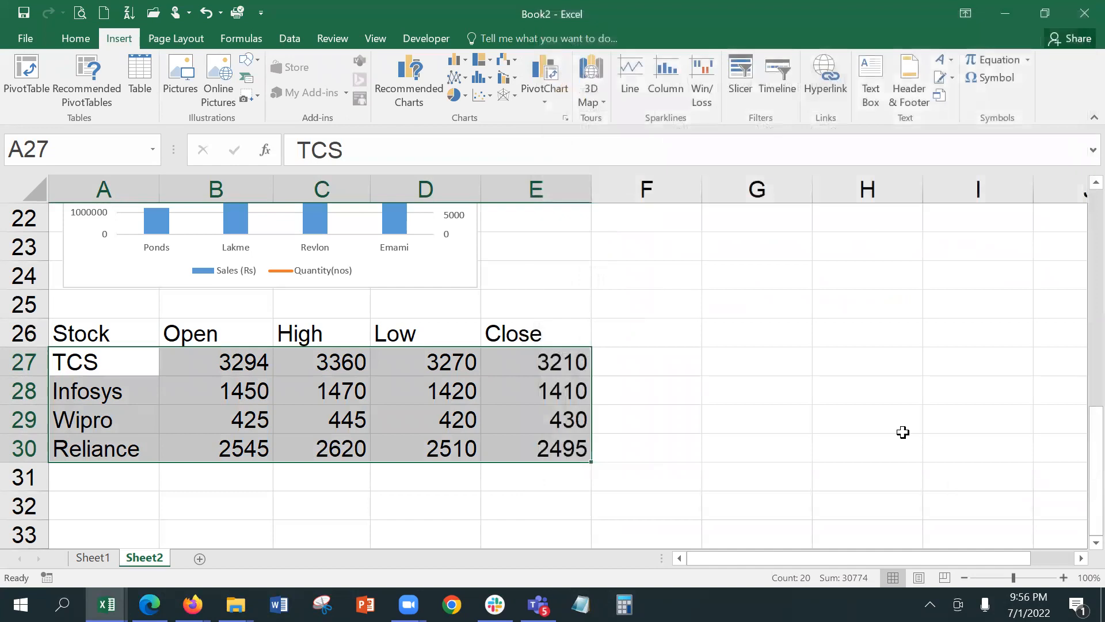
Insert a High-Low-Close stock chart from A26:A30 and C26:E30, and place it over the empty cells beside the stock table.
click(93, 333)
drag(93, 334, 115, 454)
click(139, 423)
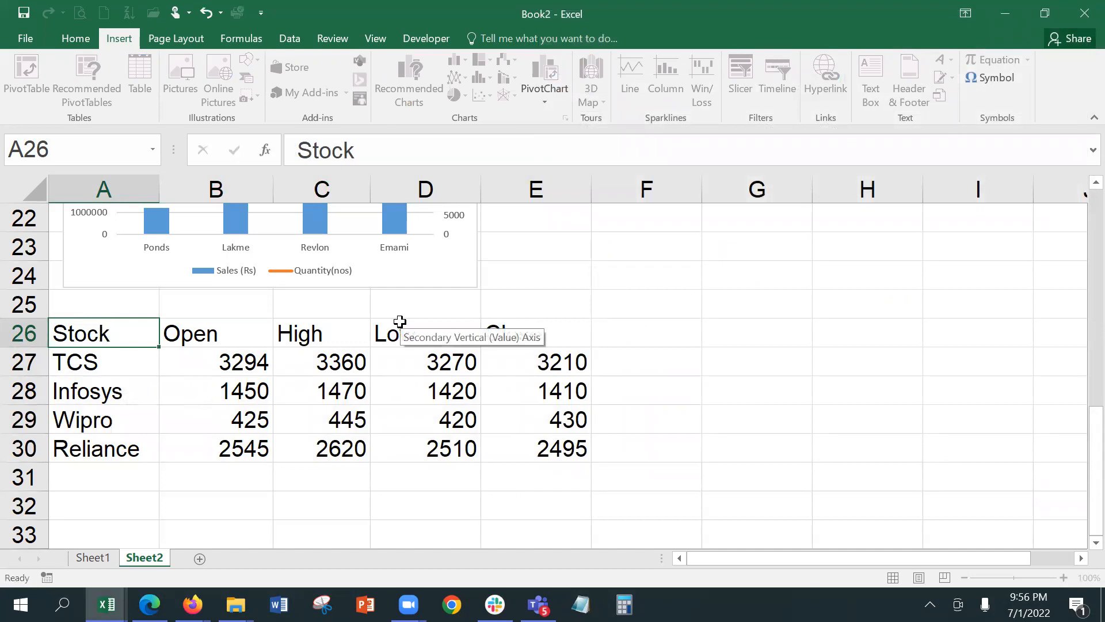
key(Escape)
shift+click(147, 446)
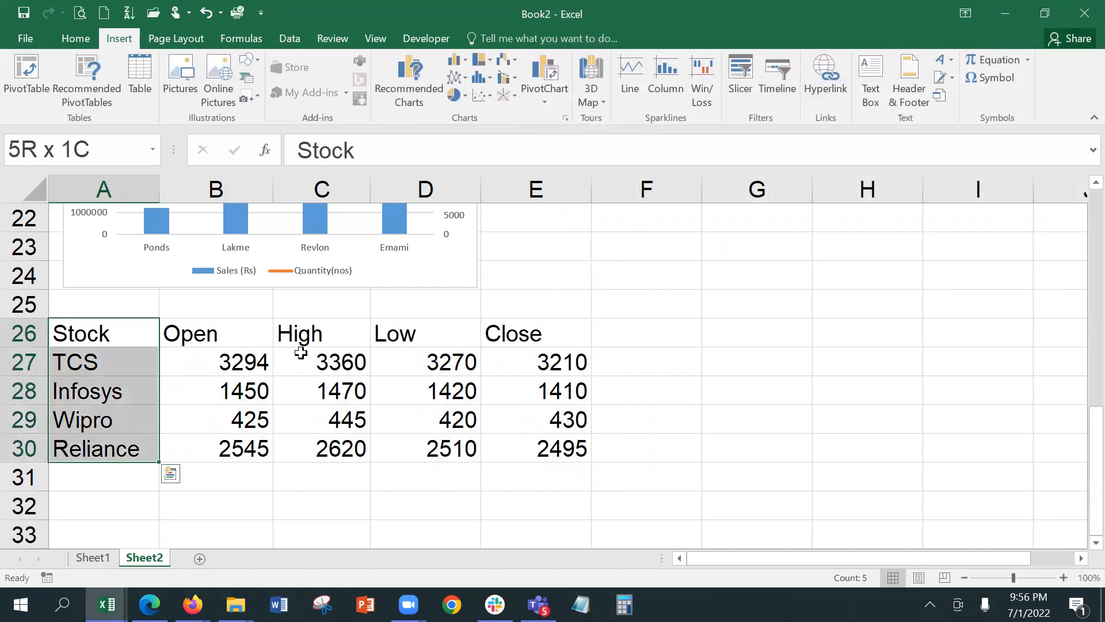
ctrl+drag(301, 338, 503, 448)
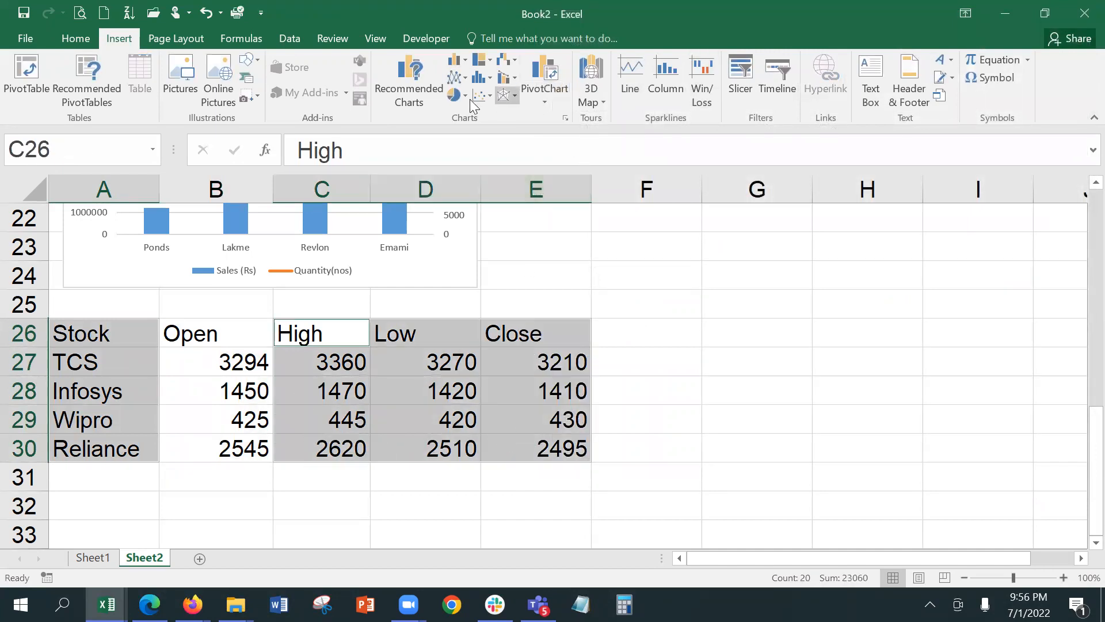
click(396, 86)
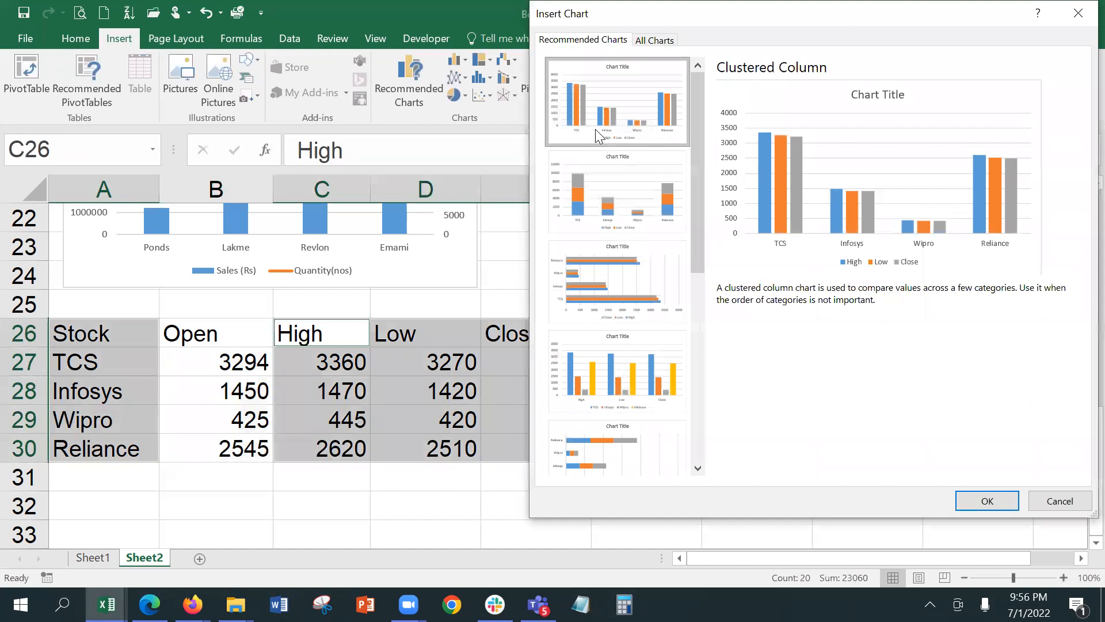
click(654, 40)
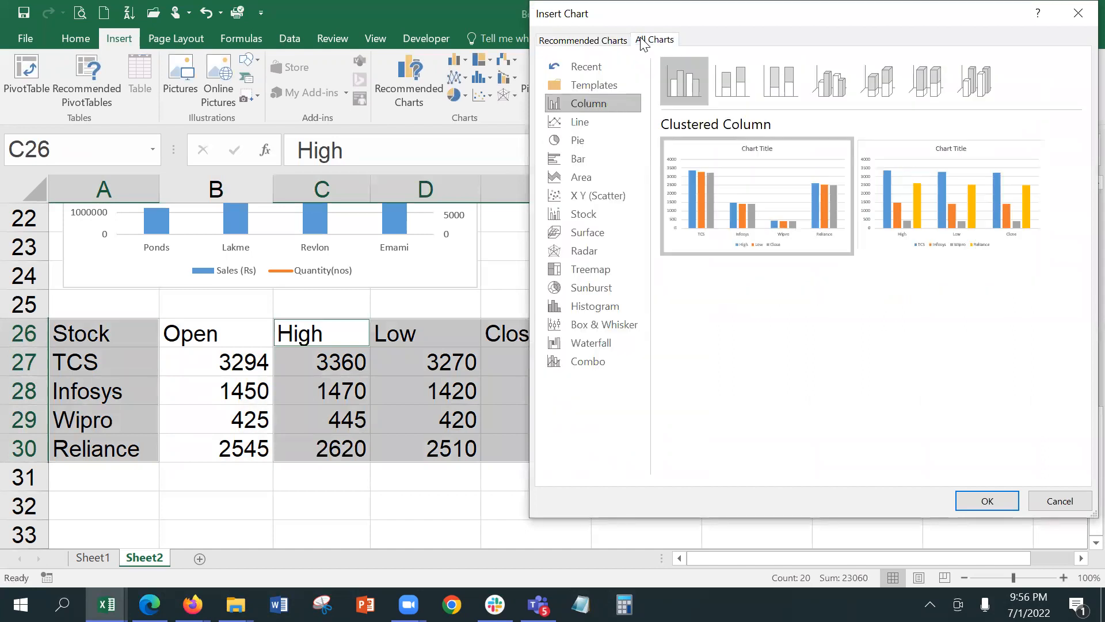
click(601, 211)
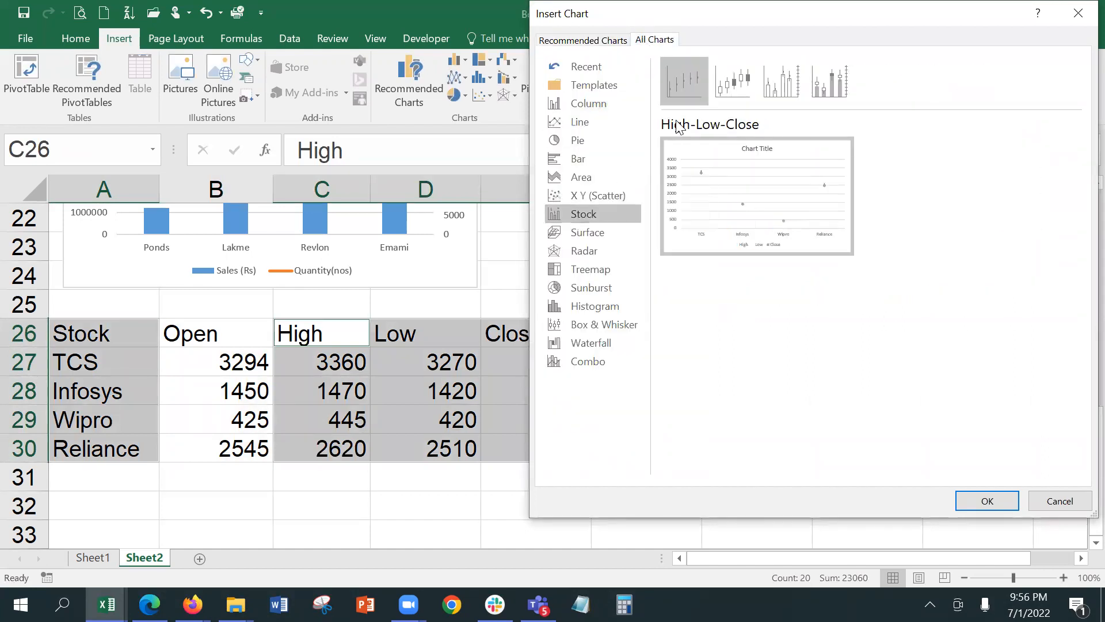
mouse_move(777, 198)
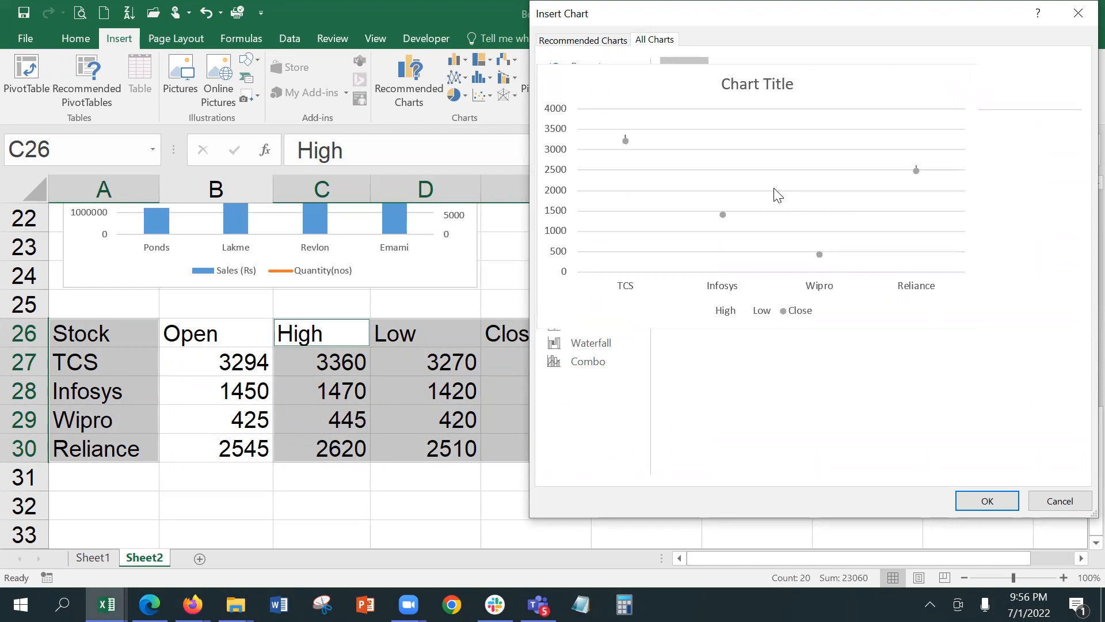
click(987, 500)
drag(685, 279, 828, 222)
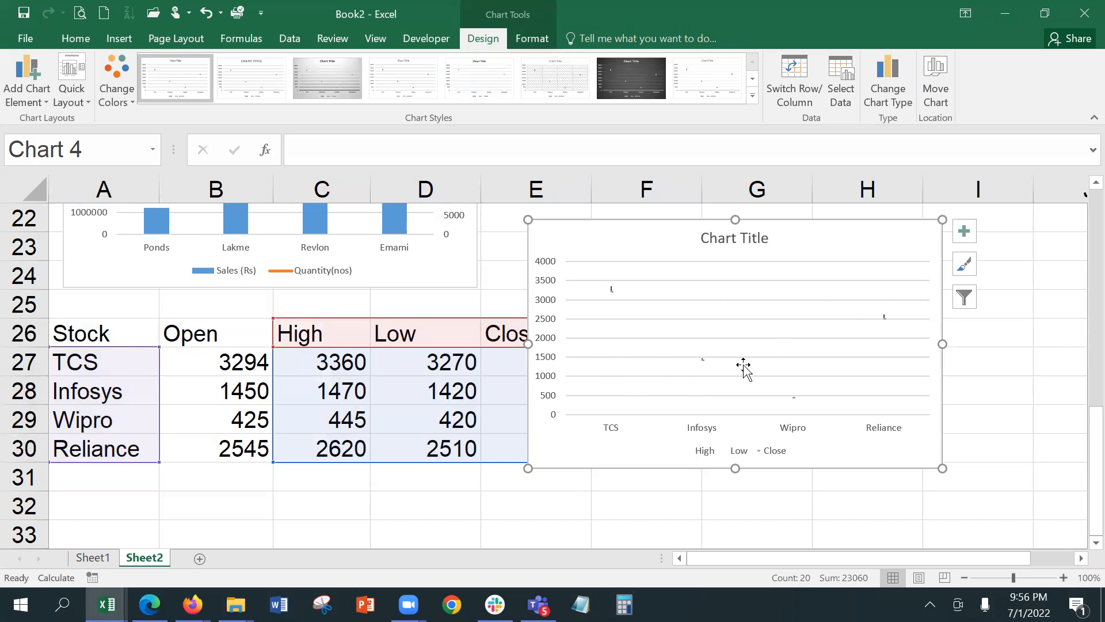
Delete the High-Low-Close stock chart from the sheet.
mouse_move(703, 360)
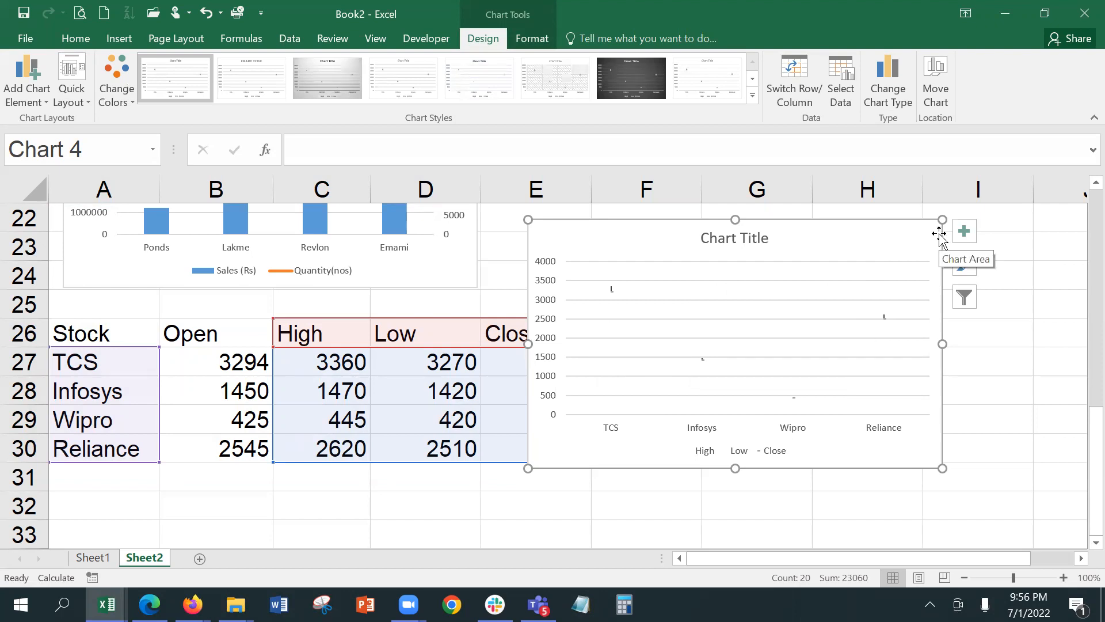
key(Delete)
click(844, 304)
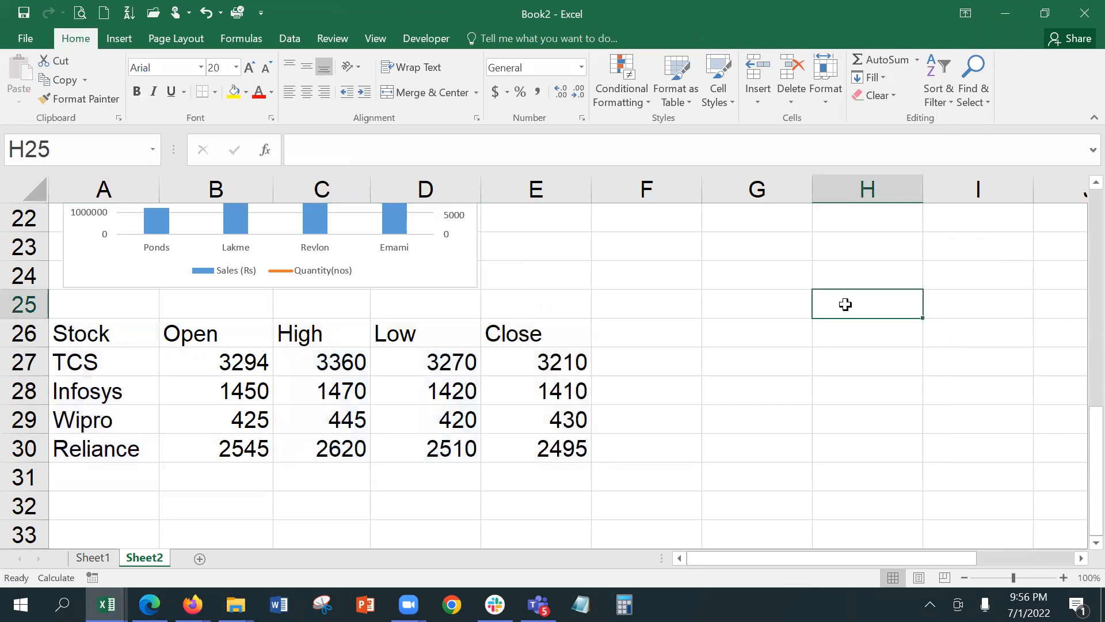
Insert a line sparkline in F27 from the TCS prices in B27:E27 and fill it down to F30.
click(676, 365)
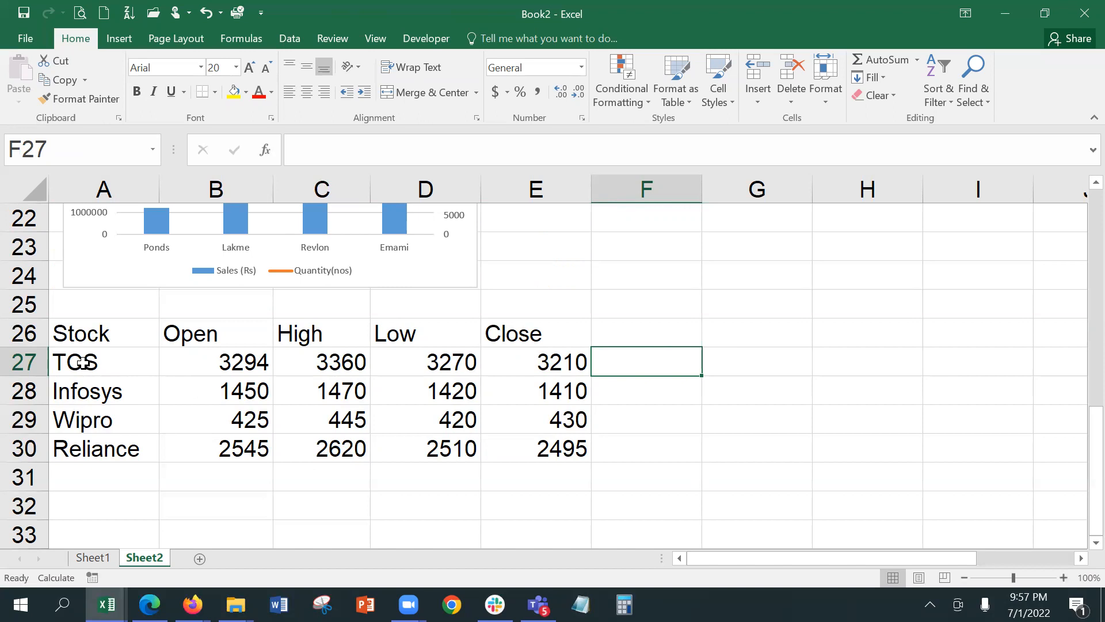
click(128, 42)
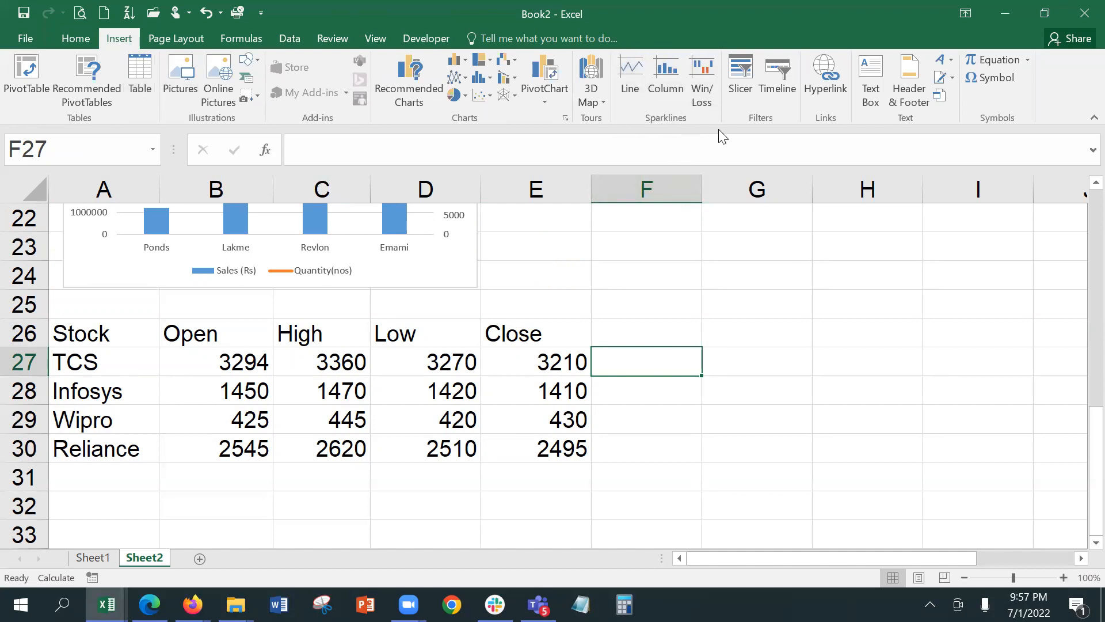
click(631, 73)
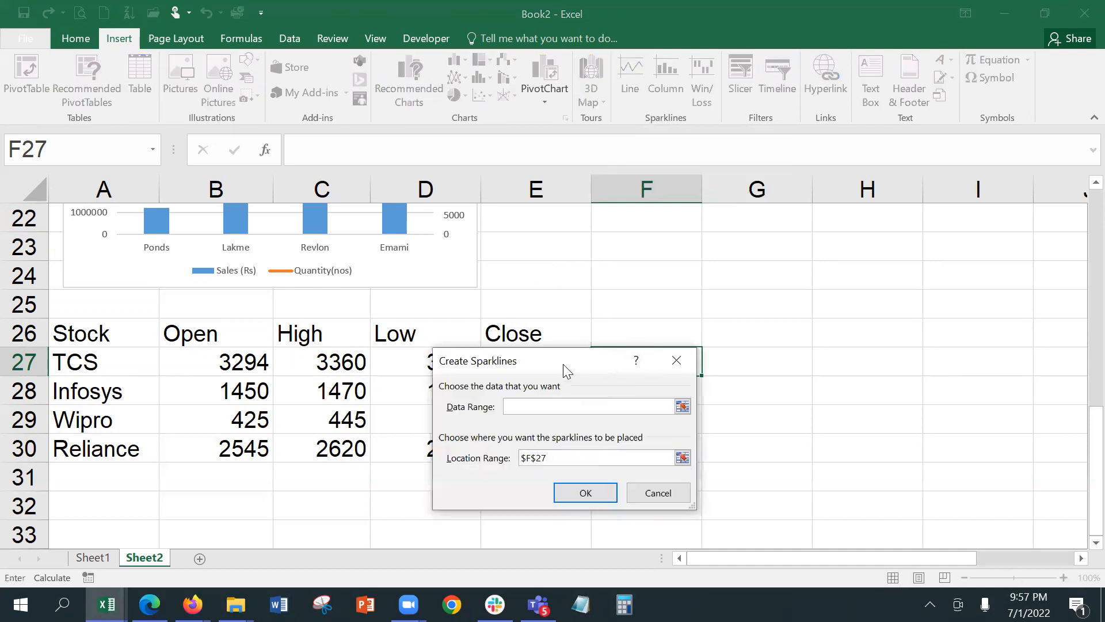
drag(563, 364, 863, 236)
drag(204, 350, 558, 354)
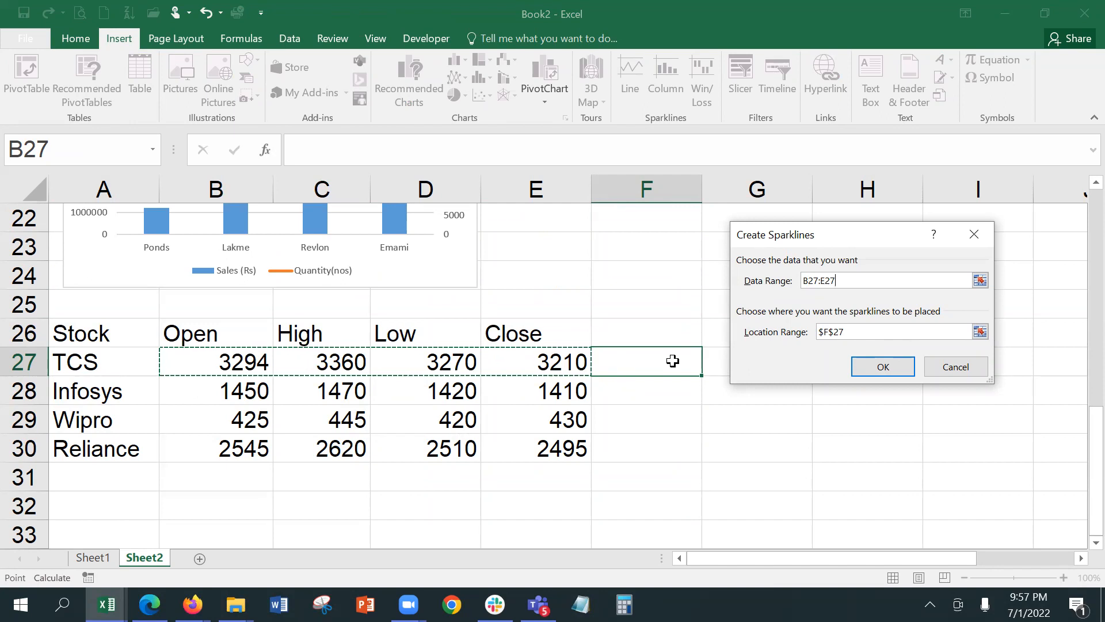
click(883, 367)
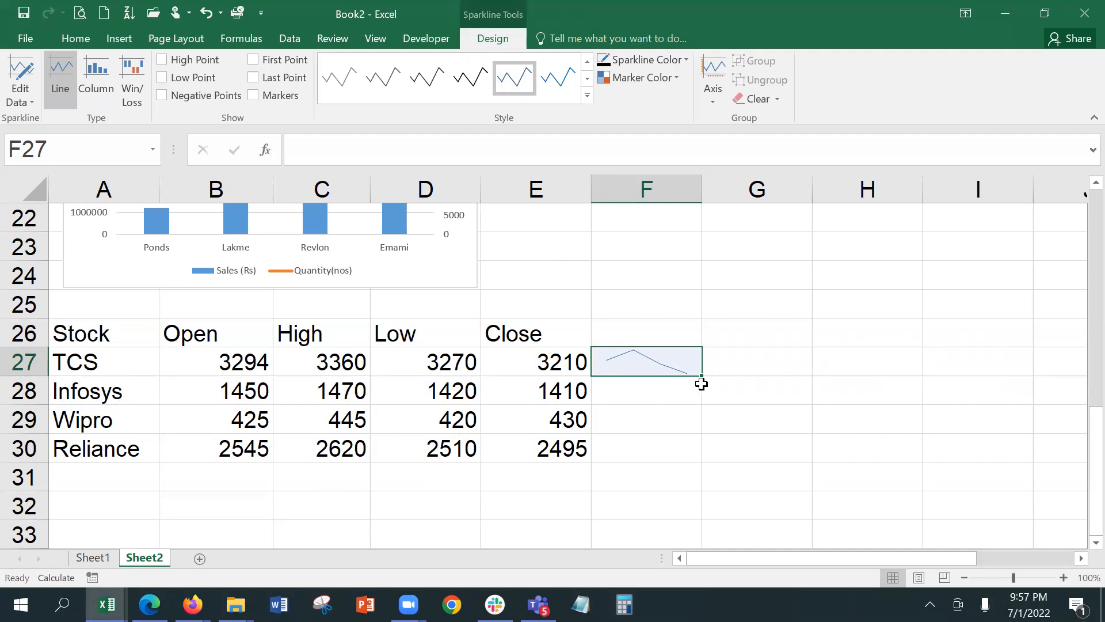
drag(701, 375, 701, 457)
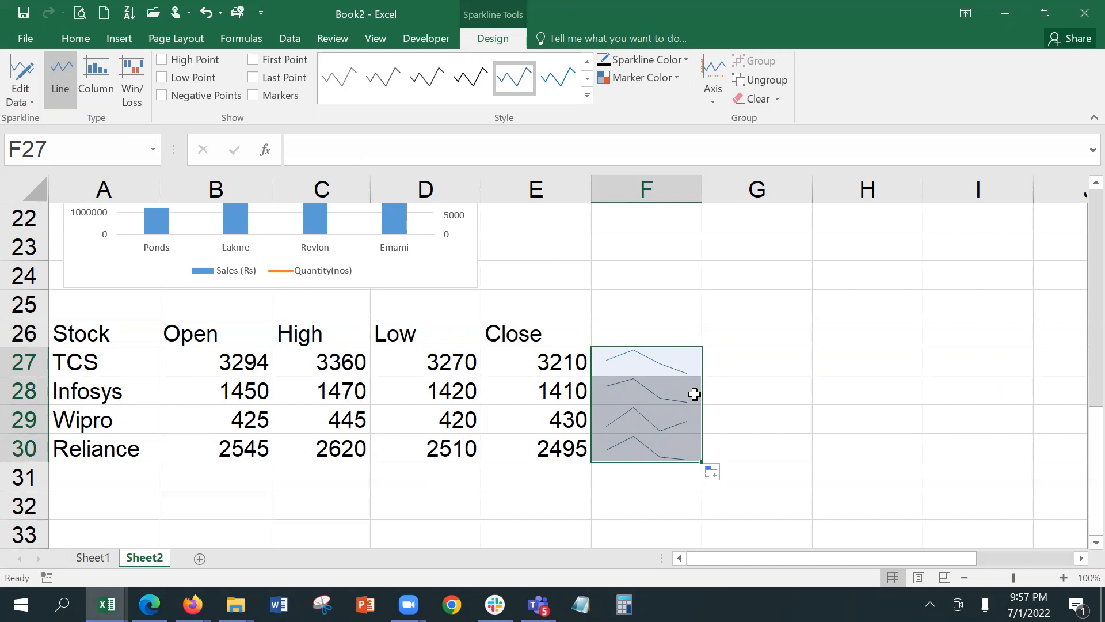
Try the Column and Win/Loss types on the sparklines in F27:F30 and return them to Line.
click(91, 89)
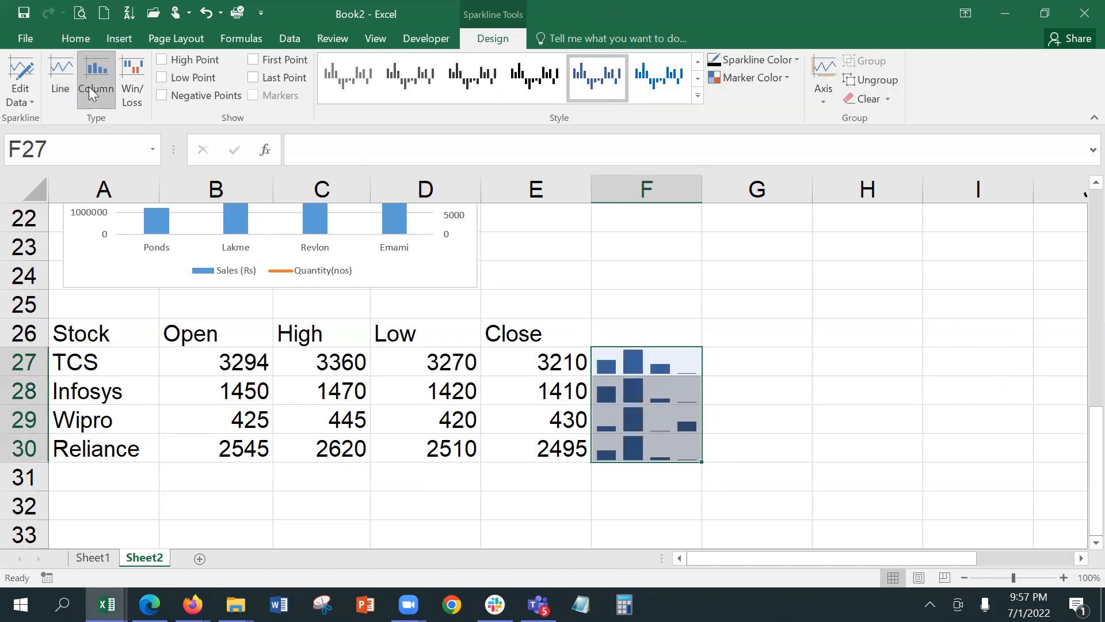
click(141, 67)
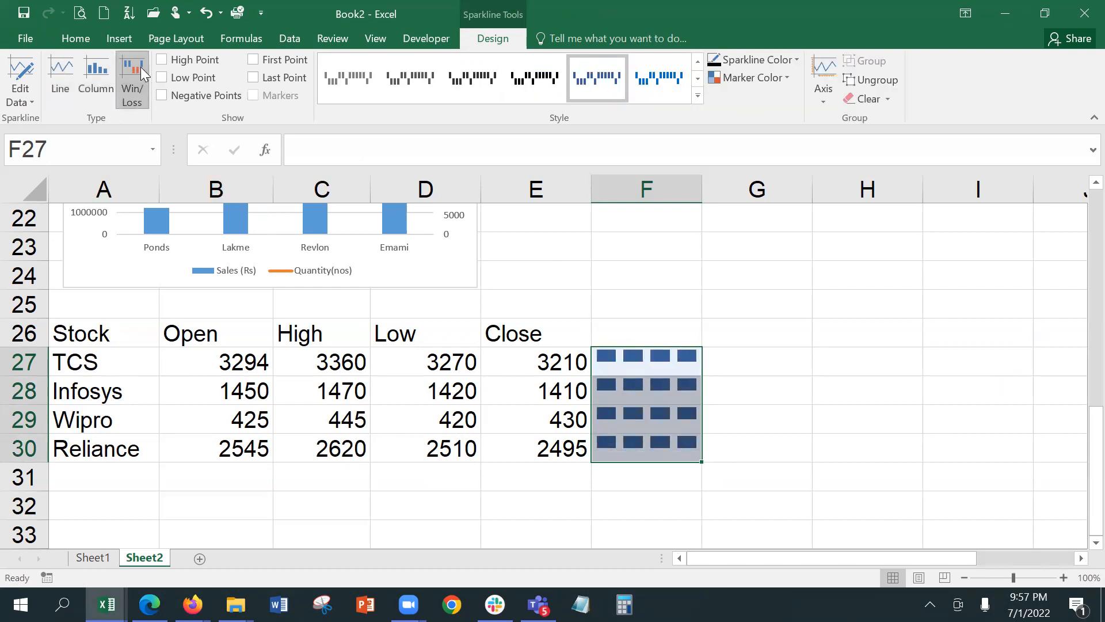
click(89, 78)
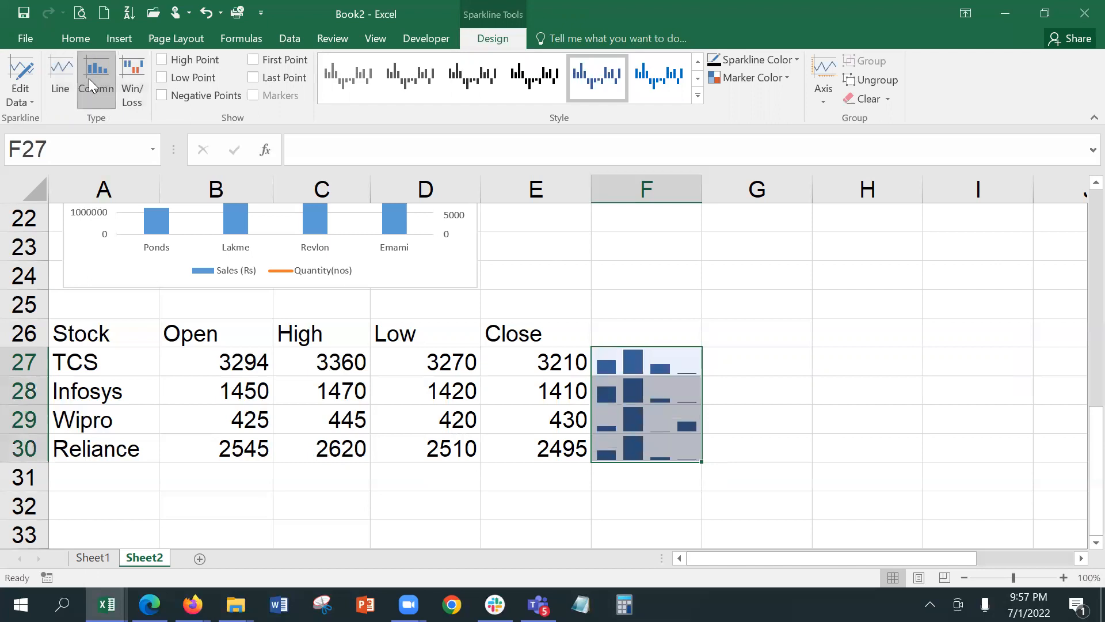
click(64, 76)
Mark data points on the line sparklines in F27:F30, switching the High, Low, First, Last and Negative Point options.
click(162, 60)
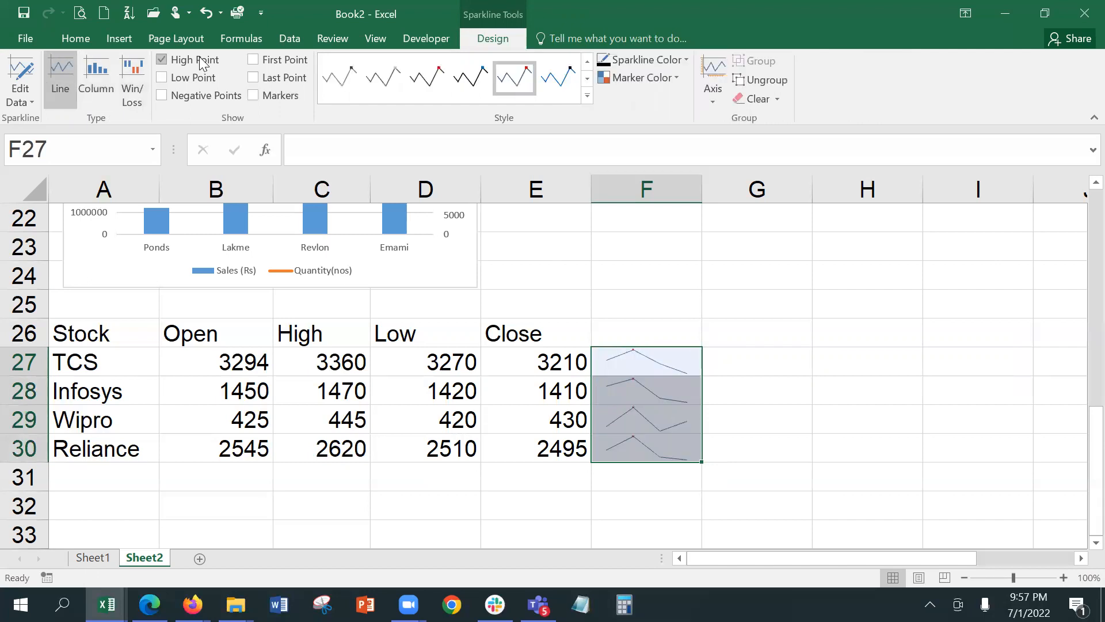
click(206, 84)
click(267, 65)
click(268, 60)
click(270, 78)
click(204, 61)
click(201, 94)
click(199, 79)
click(210, 96)
scroll(102, 469, down, 1)
drag(90, 274, 114, 395)
click(113, 391)
click(108, 363)
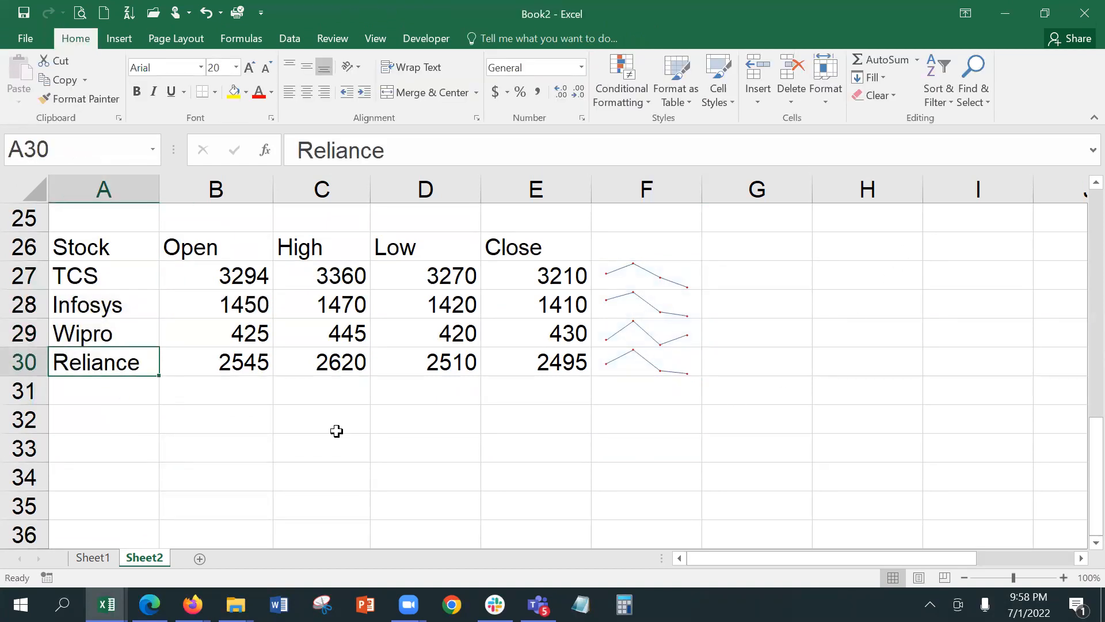
Enter the stock names A1 in A31 and a2 in A32 below Reliance.
click(98, 402)
text(A1)
key(Return)
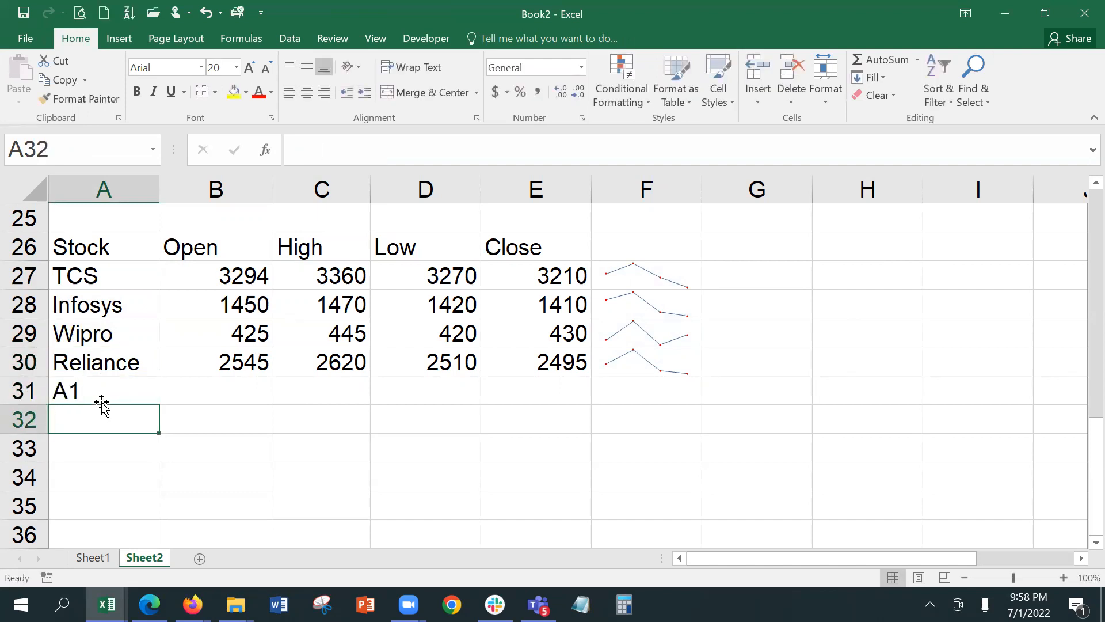
key(Up)
key(Down)
text(a2)
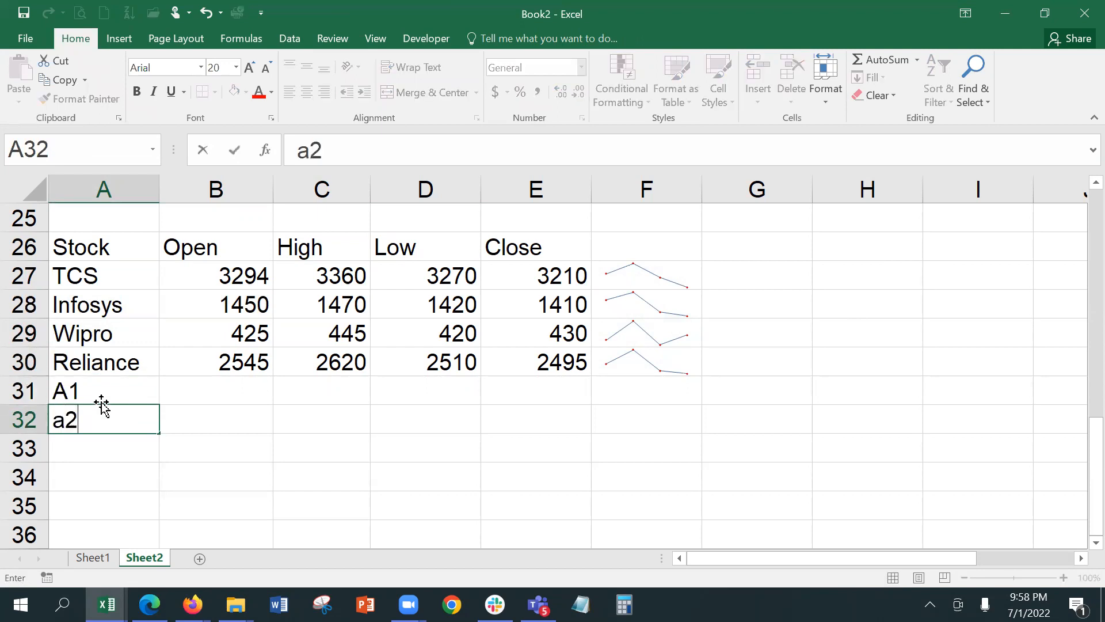
key(Return)
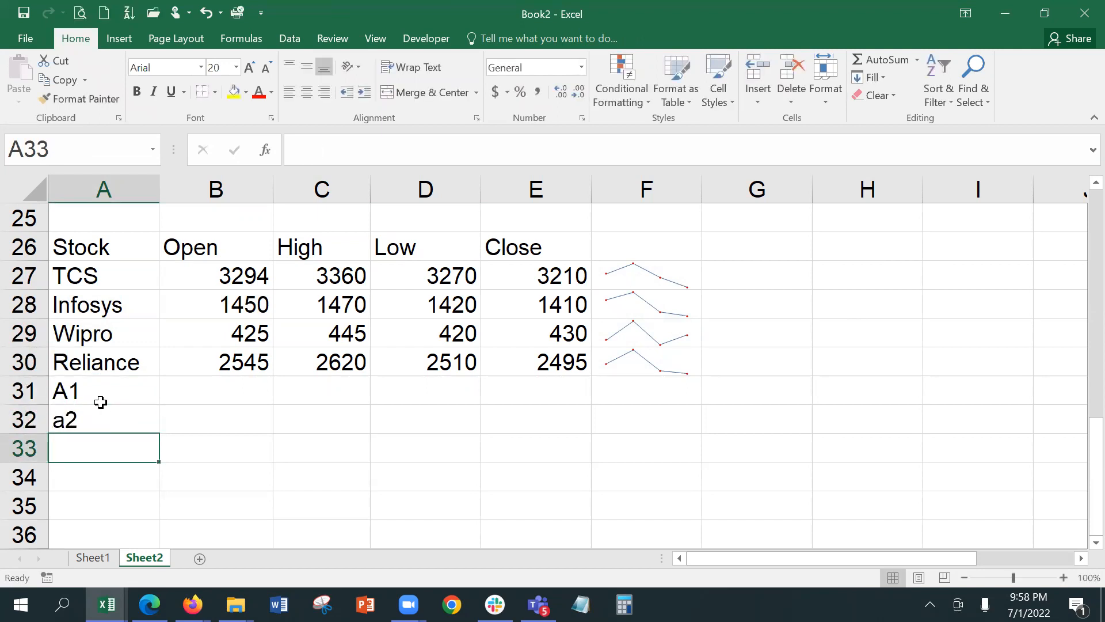
Enter the stock names A3 in A33 and A4 in A34.
text(A3)
key(Return)
text(A4)
key(Return)
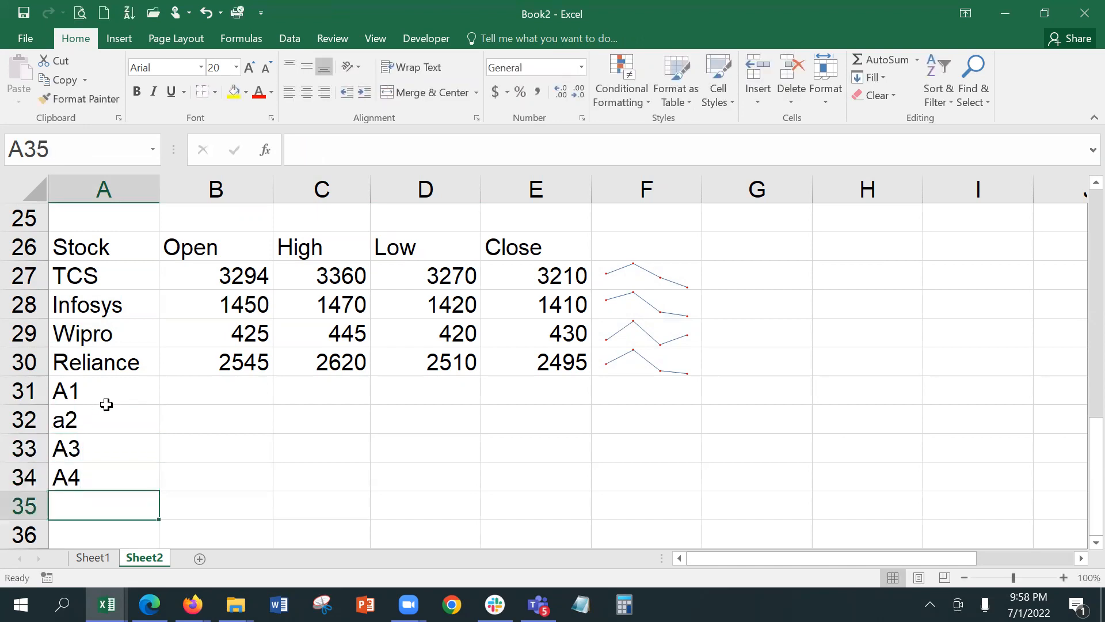
Extend the stock names from A31:A34 down column A to A97 in row 127.
scroll(107, 405, down, 1)
click(118, 285)
click(129, 300)
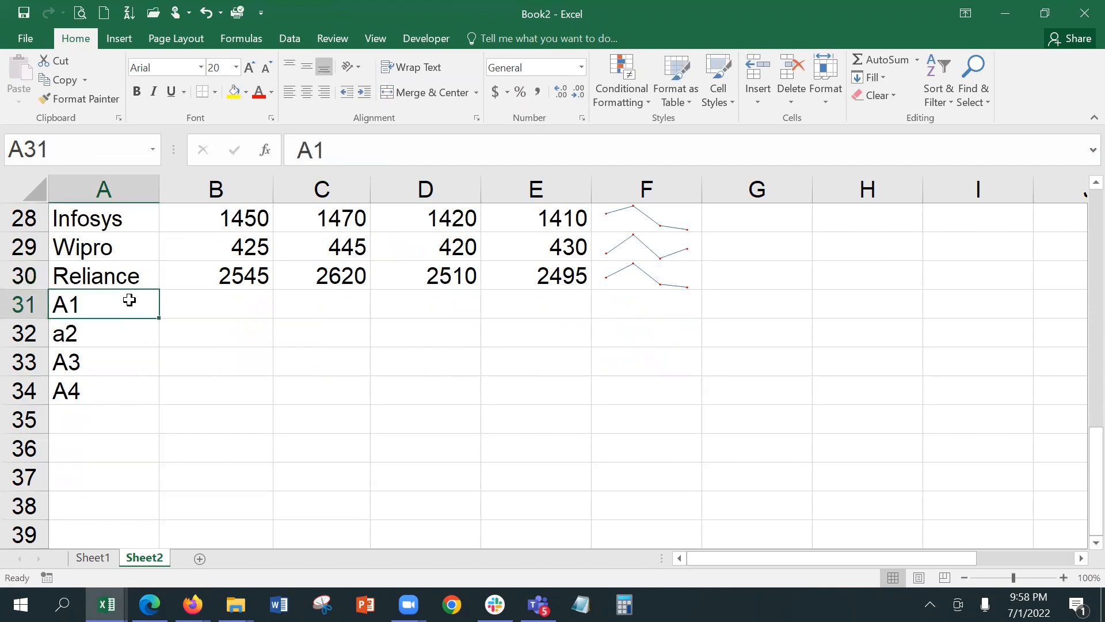
shift+click(131, 391)
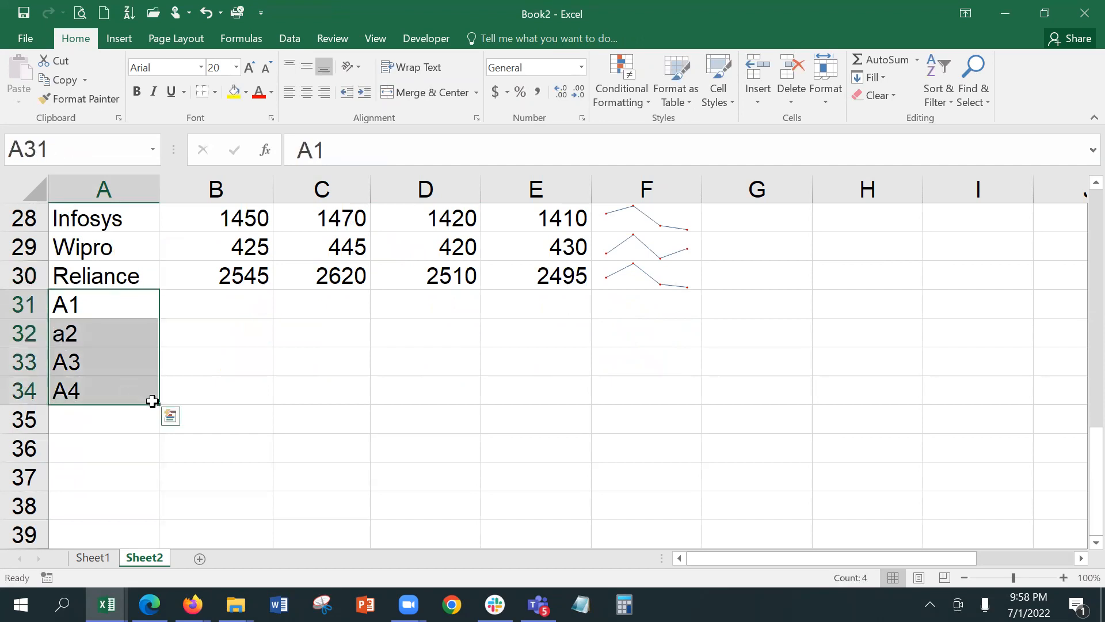
drag(152, 402, 167, 521)
Fill B30:E127 down from the Reliance prices as a linear column series with a step value of -10.
scroll(227, 467, up, 10)
scroll(239, 380, up, 19)
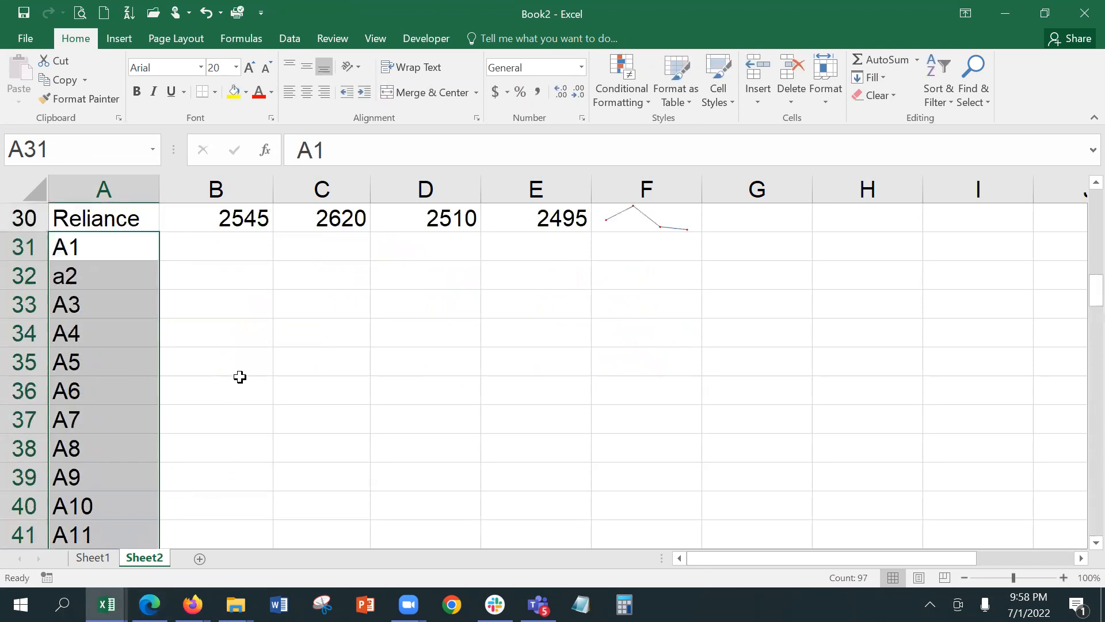
drag(233, 218, 566, 244)
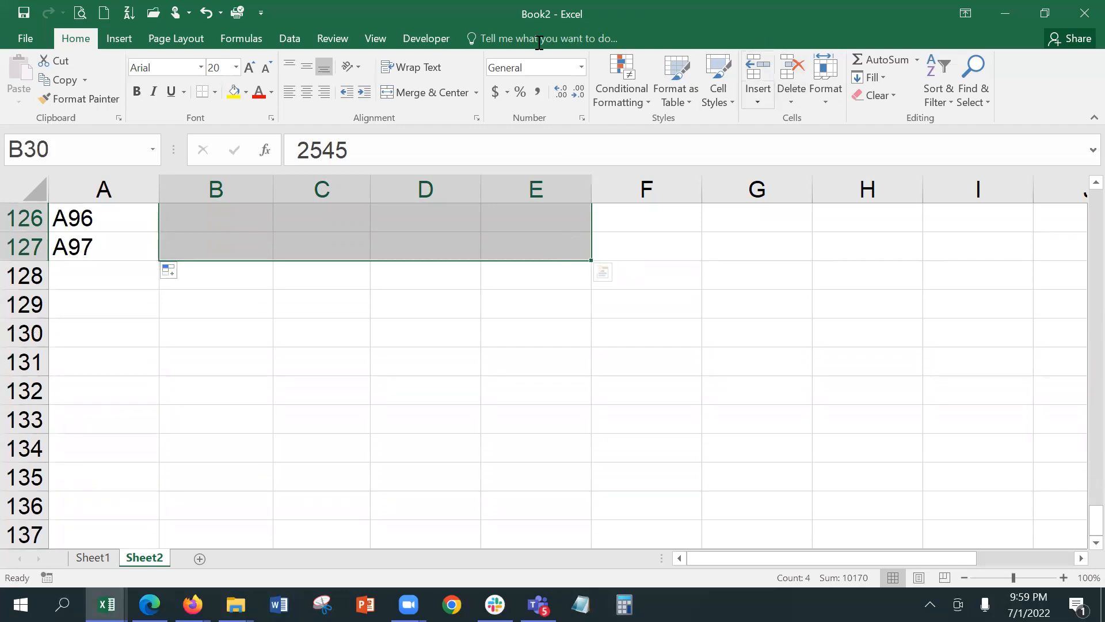
click(882, 70)
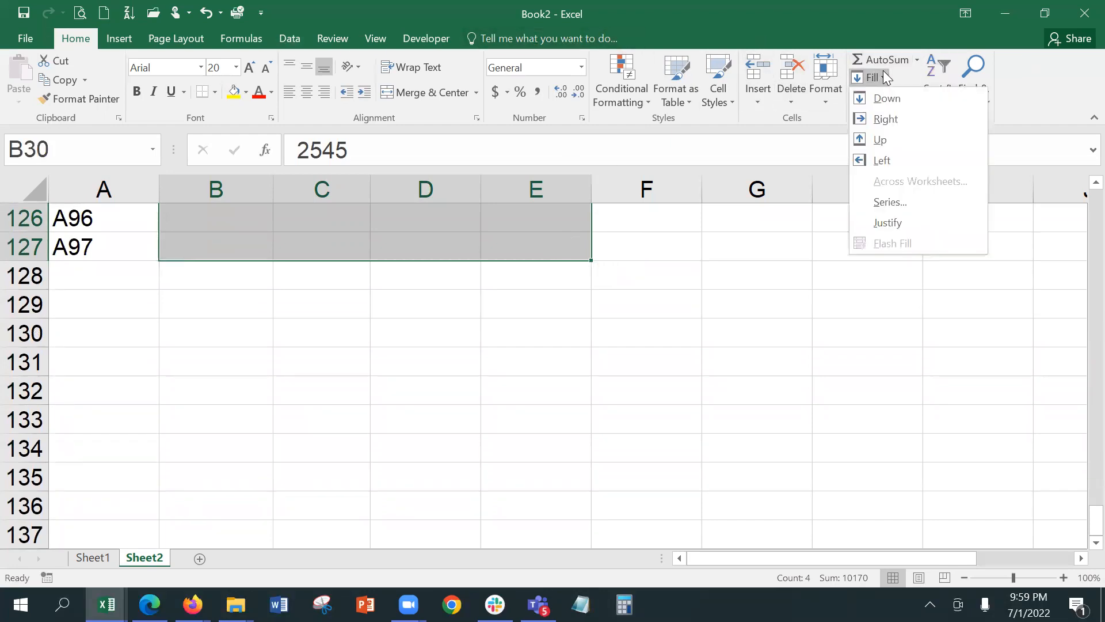
click(917, 207)
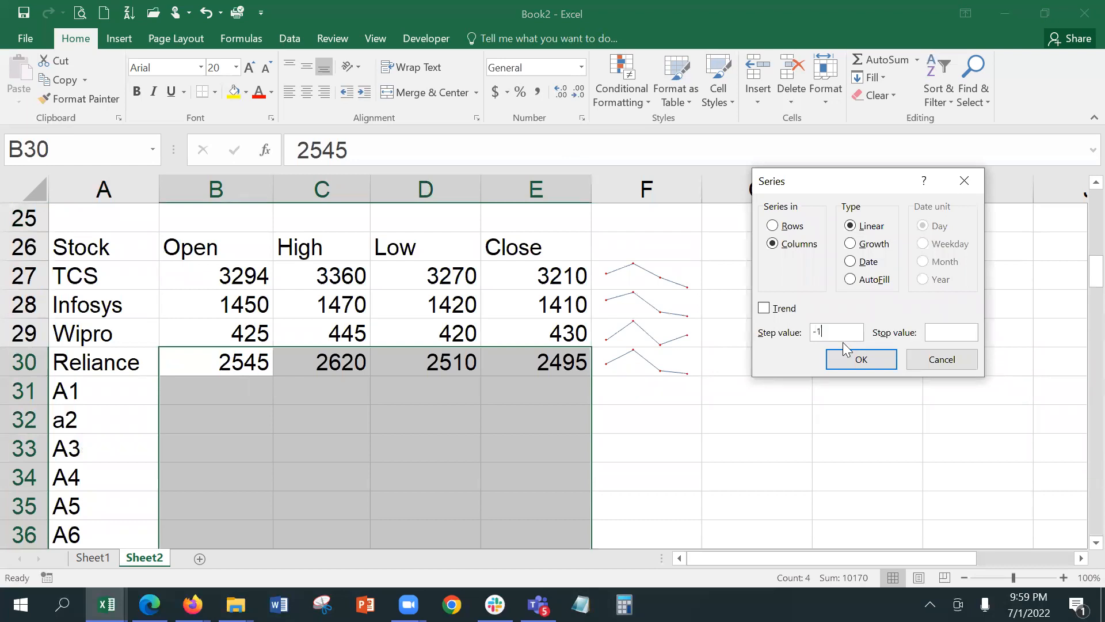
click(874, 365)
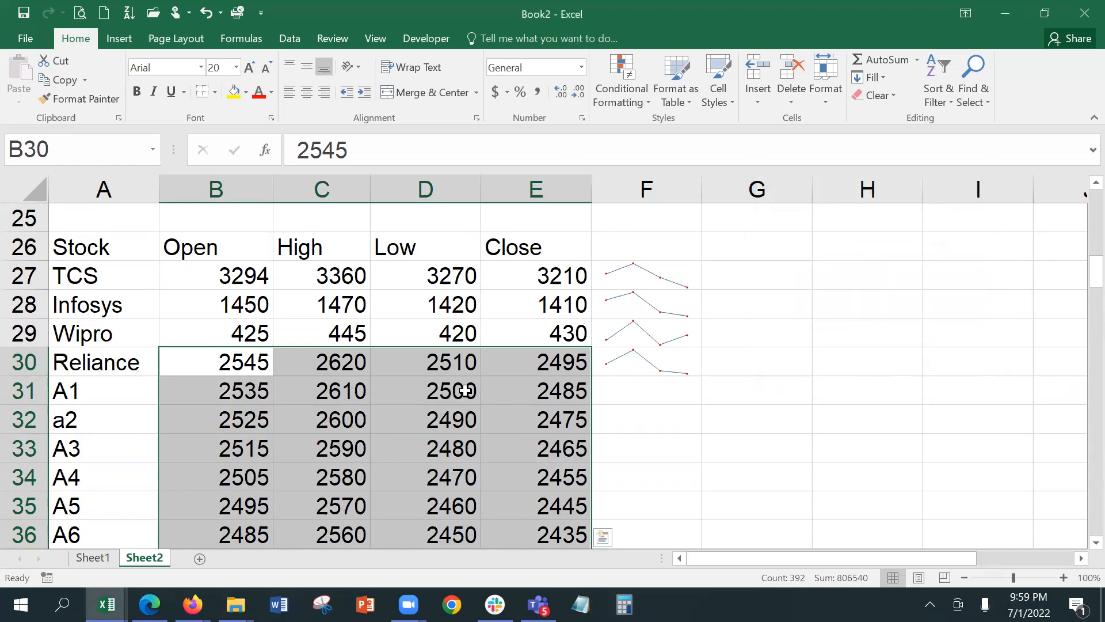
Fill the Reliance sparkline in F30 down to F127.
click(652, 353)
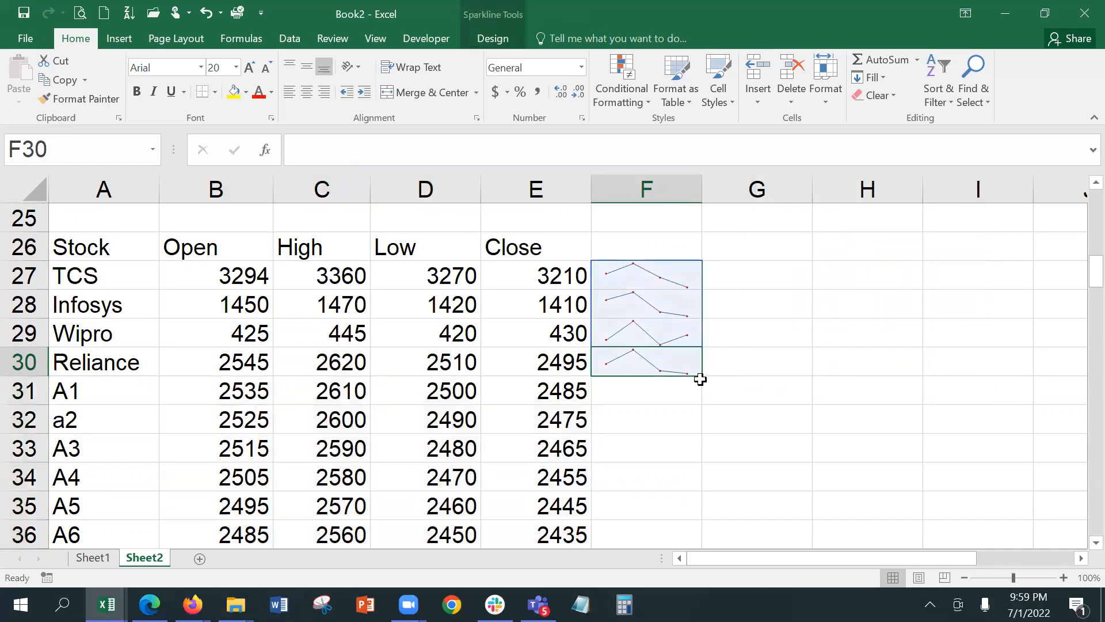
drag(702, 375, 651, 251)
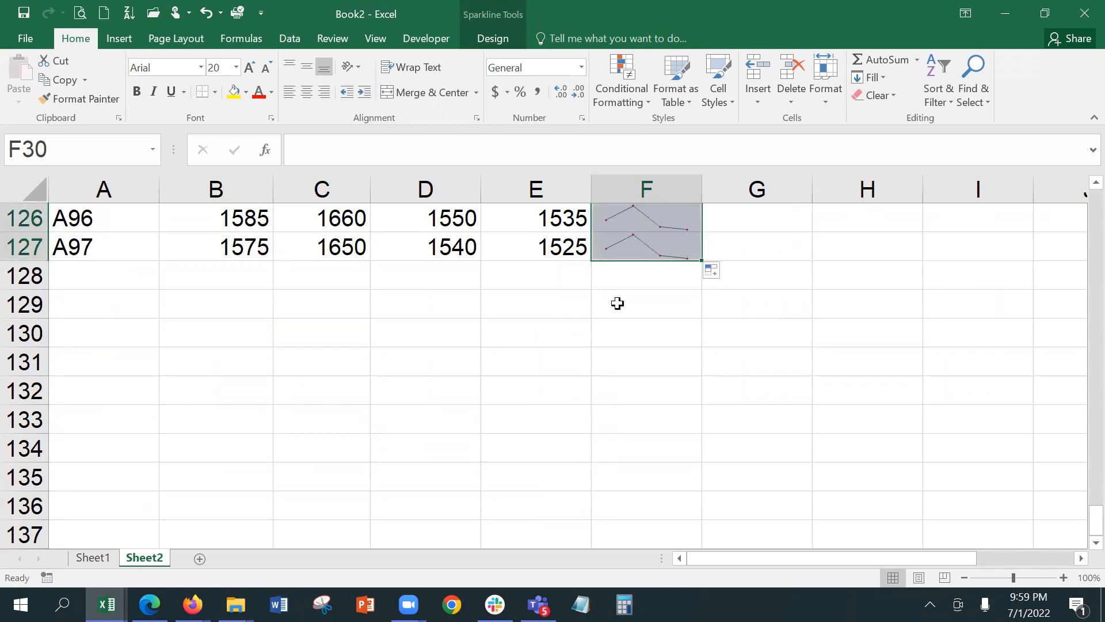
Examine the line sparklines along column F from row 127 back up to the TCS row.
scroll(617, 303, up, 1)
scroll(616, 304, up, 2)
click(644, 306)
scroll(662, 380, up, 4)
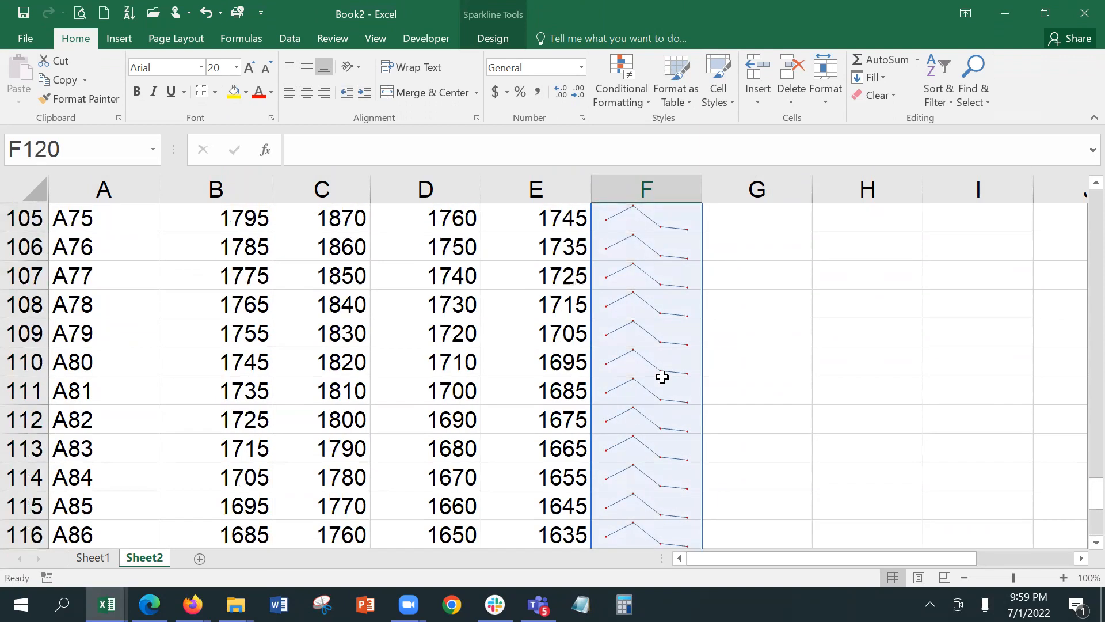
scroll(663, 377, up, 20)
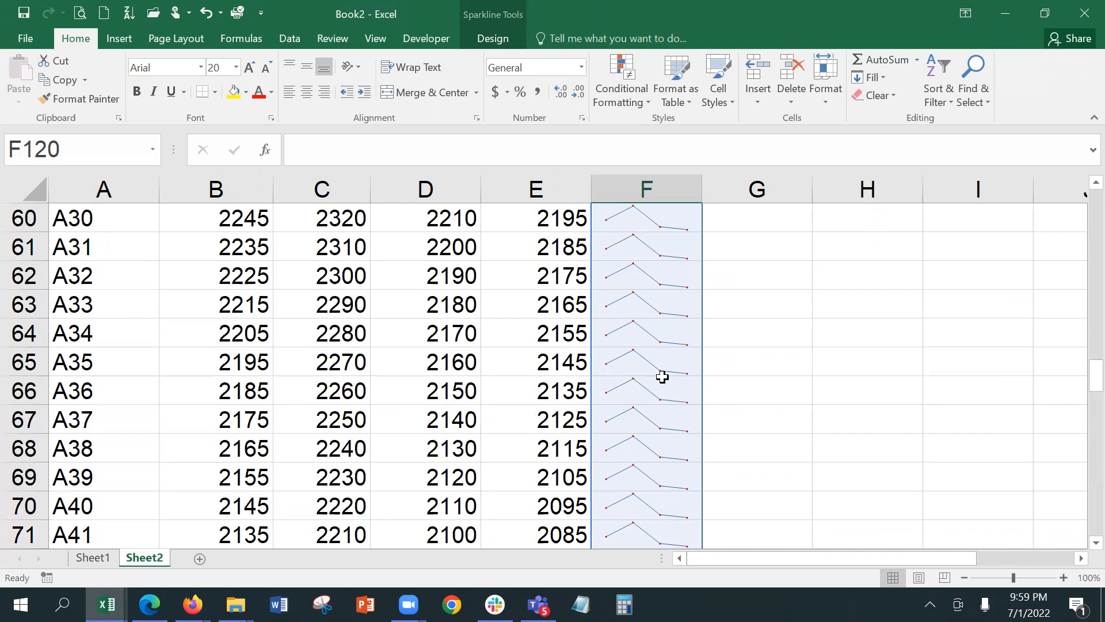
scroll(662, 377, up, 7)
scroll(663, 377, down, 2)
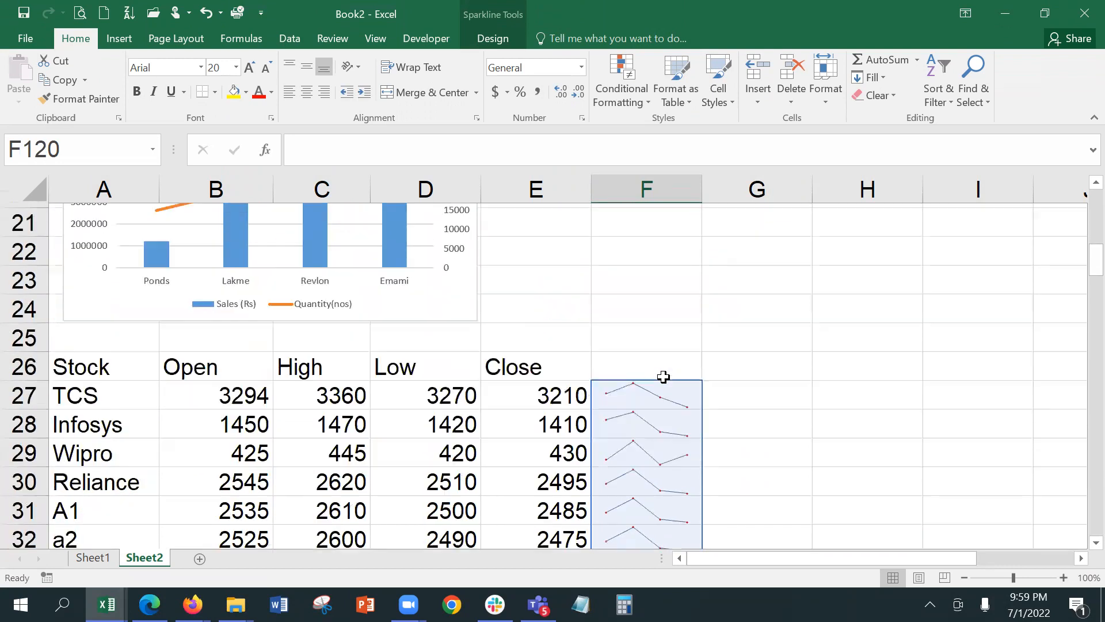
scroll(663, 377, down, 1)
scroll(656, 269, up, 1)
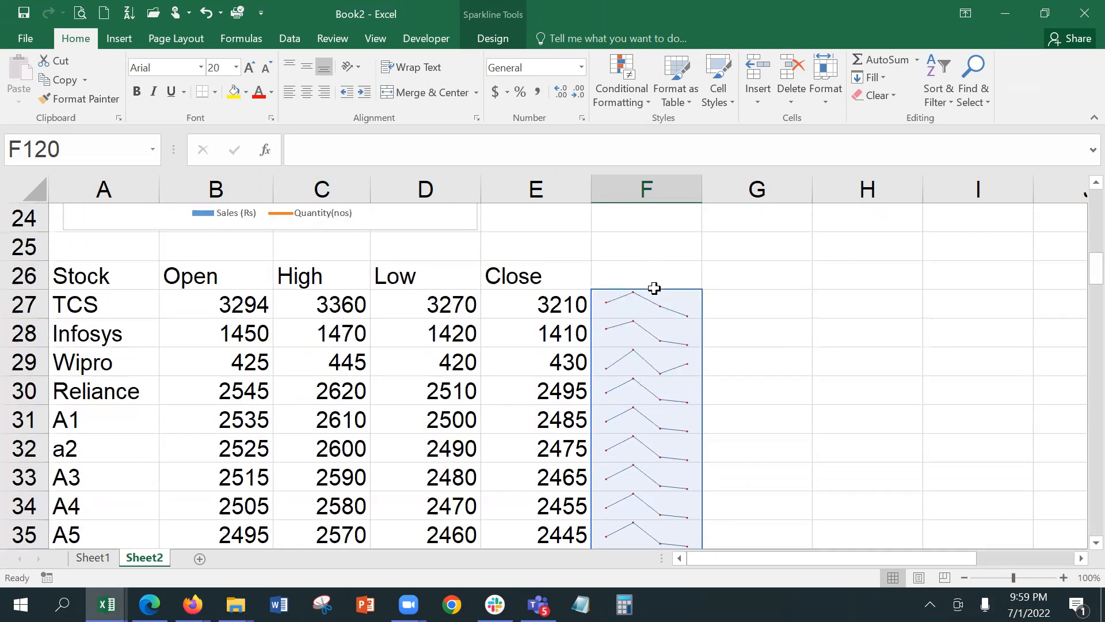
Try the Win/Loss type on the sparklines in F27:F127 and set them to the Column type.
click(493, 38)
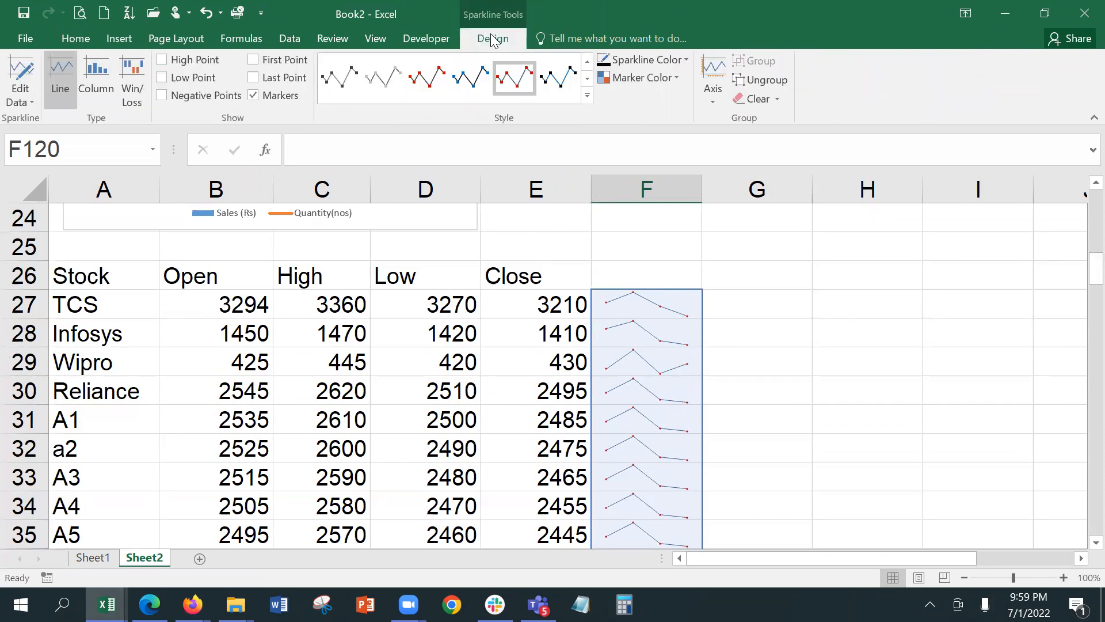
click(90, 87)
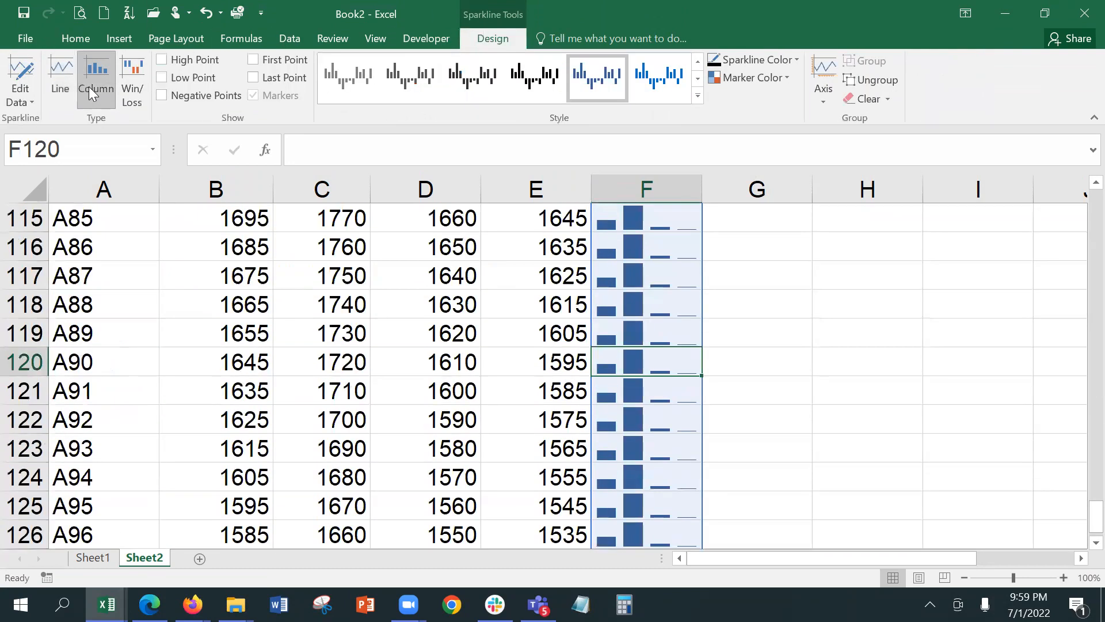
click(136, 71)
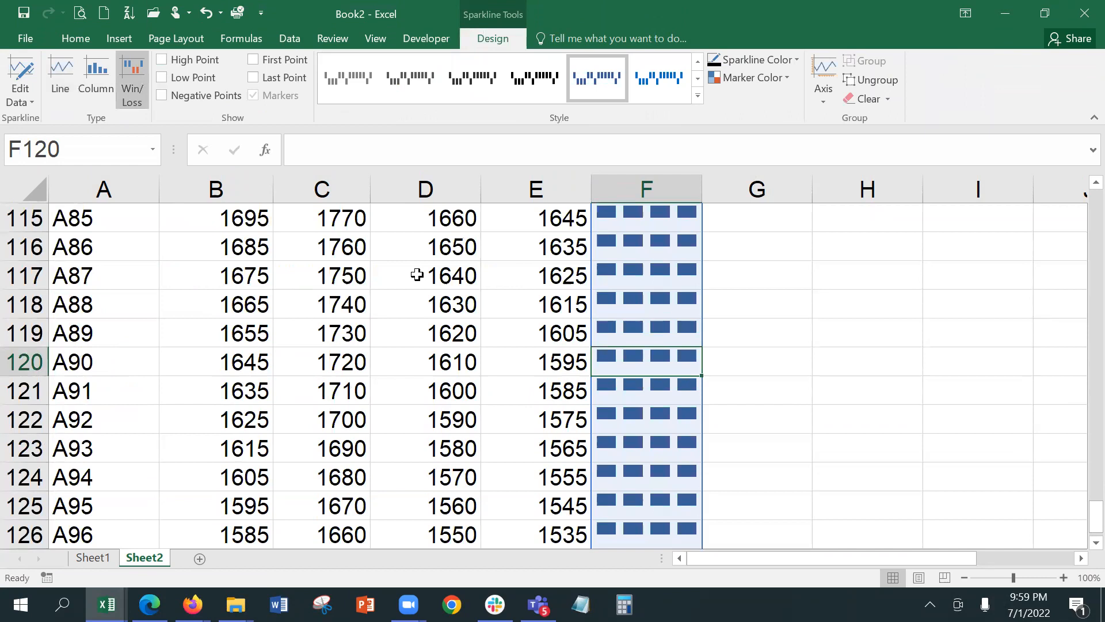
scroll(416, 275, up, 15)
scroll(434, 274, up, 17)
scroll(435, 280, down, 2)
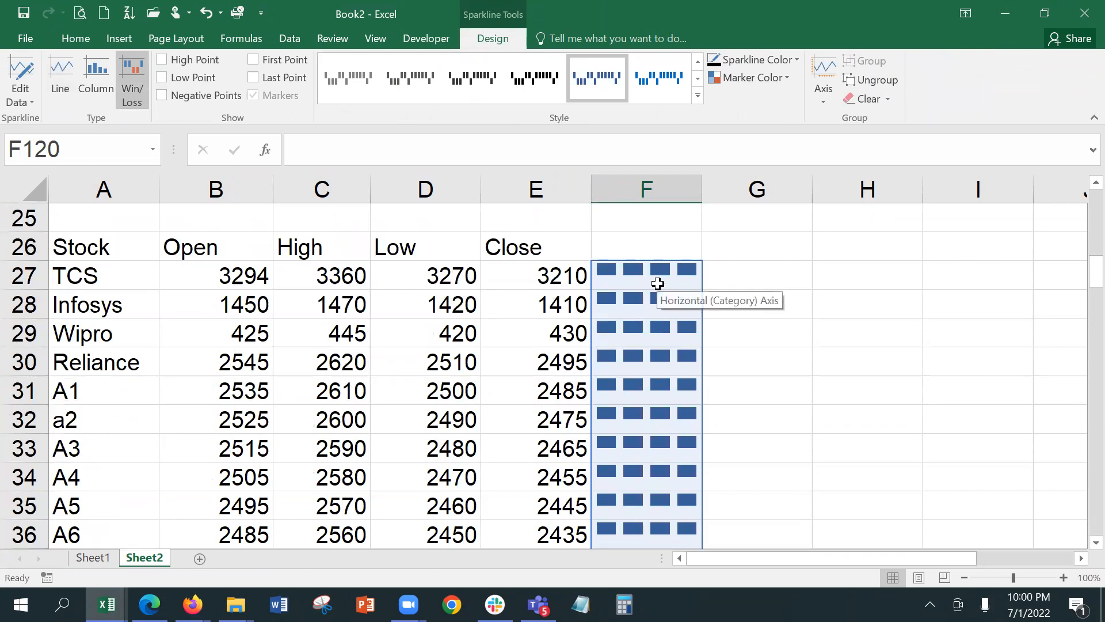
click(94, 84)
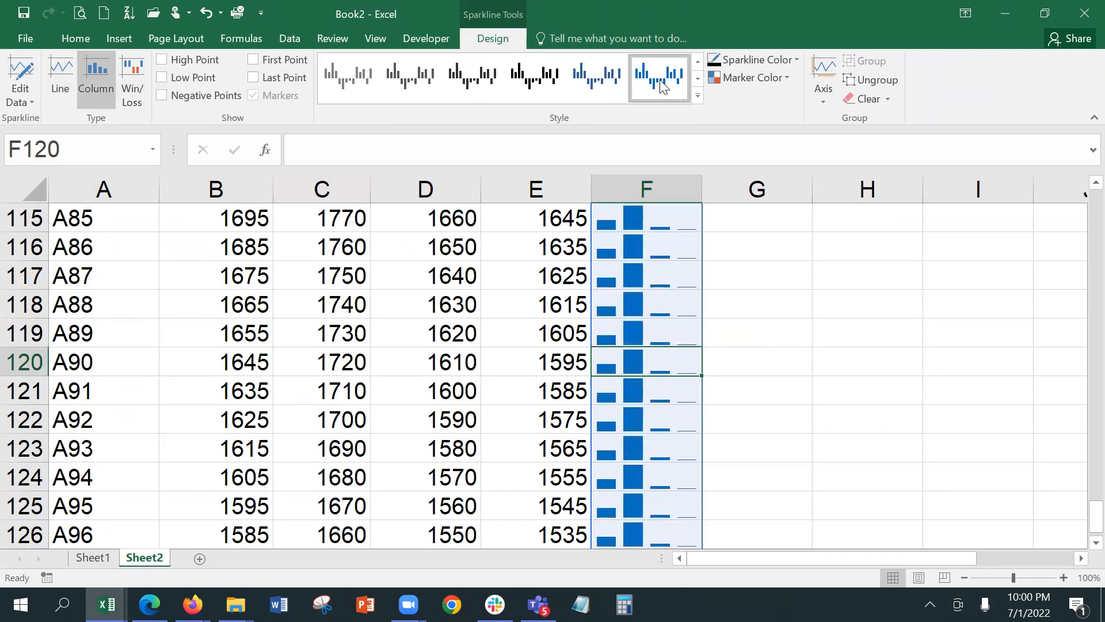
Try black and grey styles on the column sparklines in F27:F127 and apply the gold style.
click(534, 76)
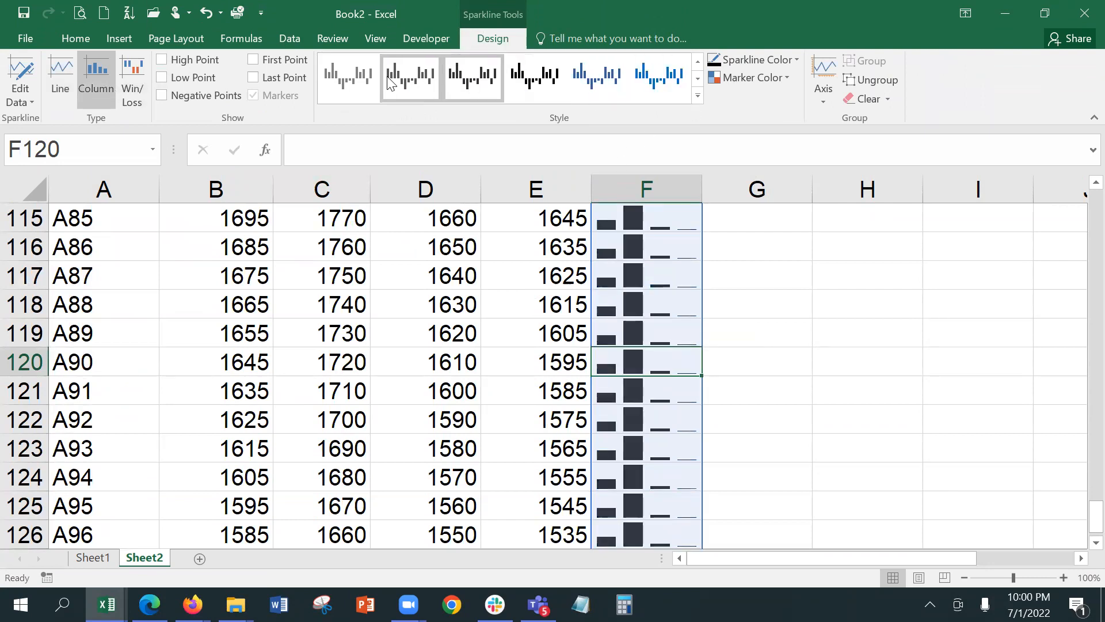
click(355, 83)
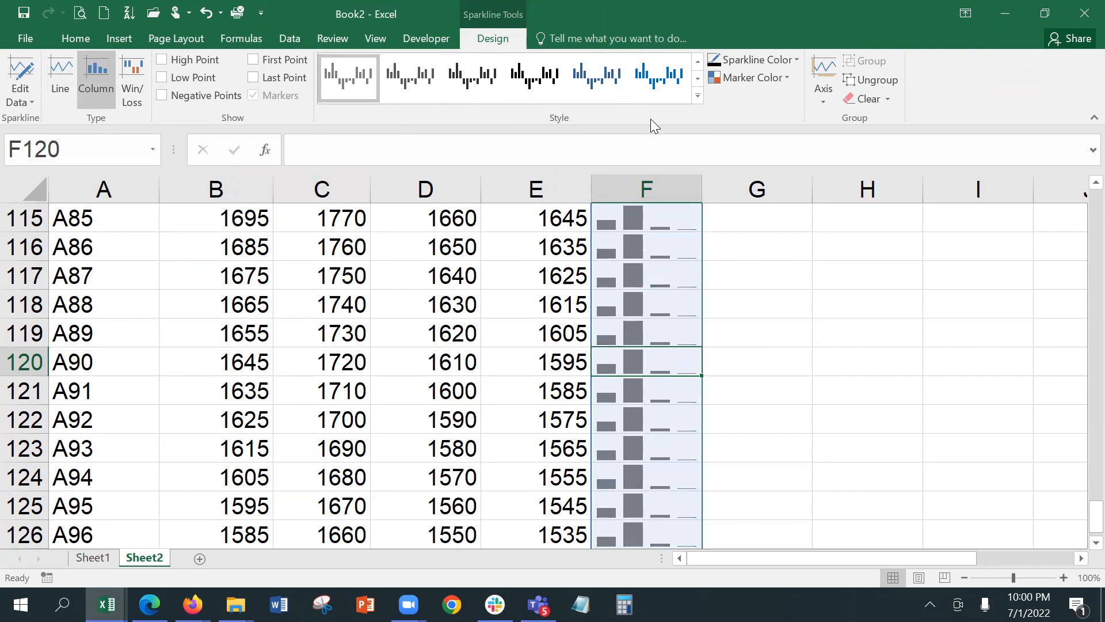
click(697, 97)
key(Escape)
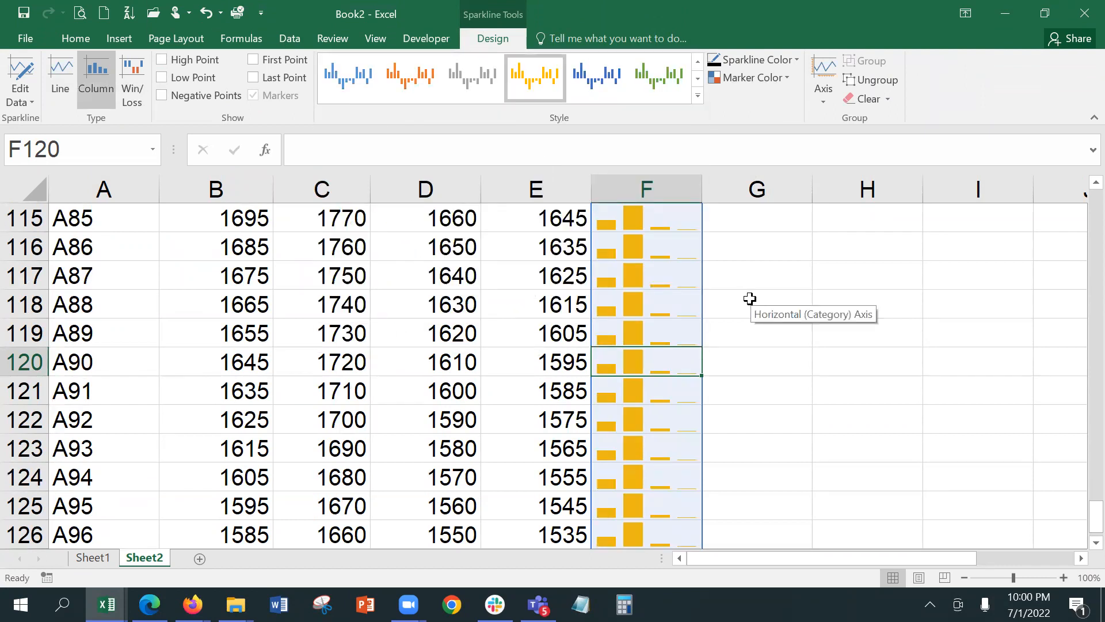
Look at the marker colour options and highlight the First Point and Last Point of the column sparklines.
click(783, 79)
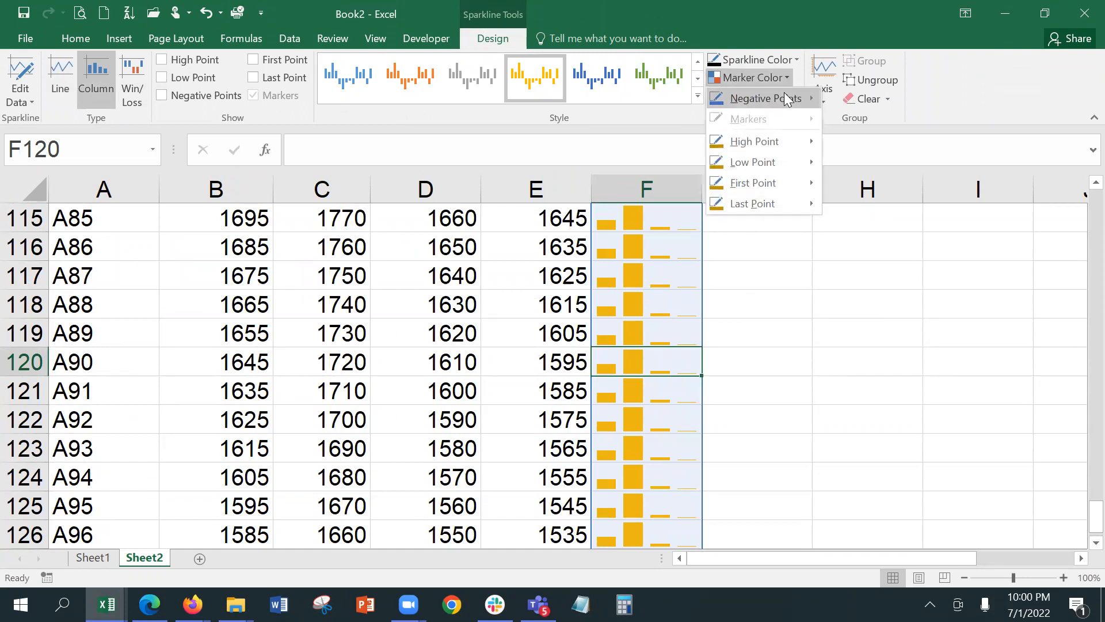
mouse_move(785, 142)
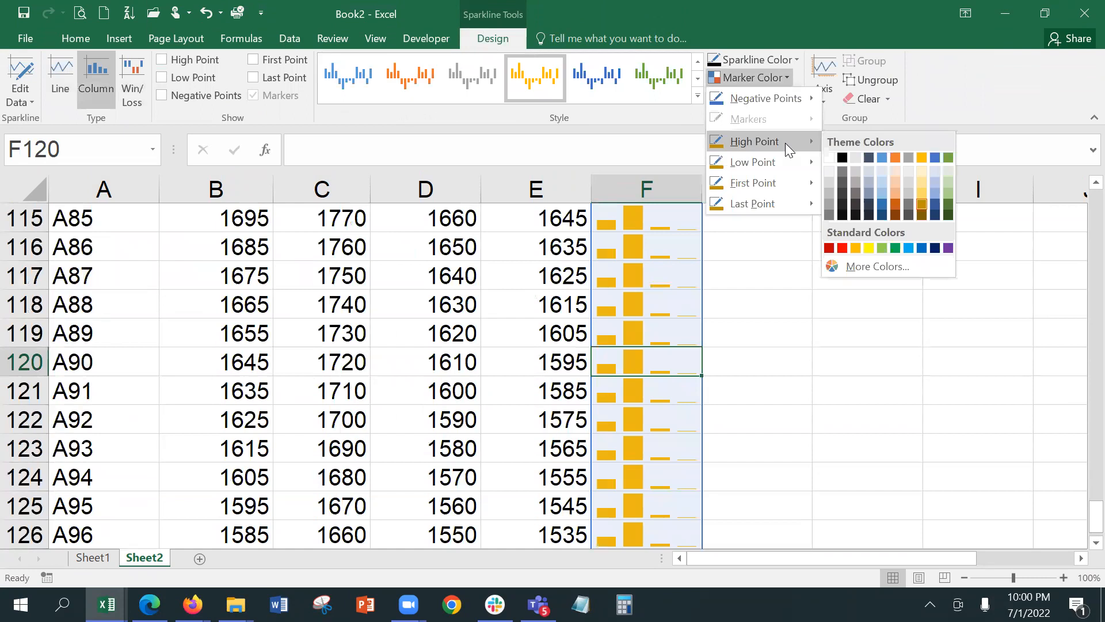
click(268, 64)
click(268, 63)
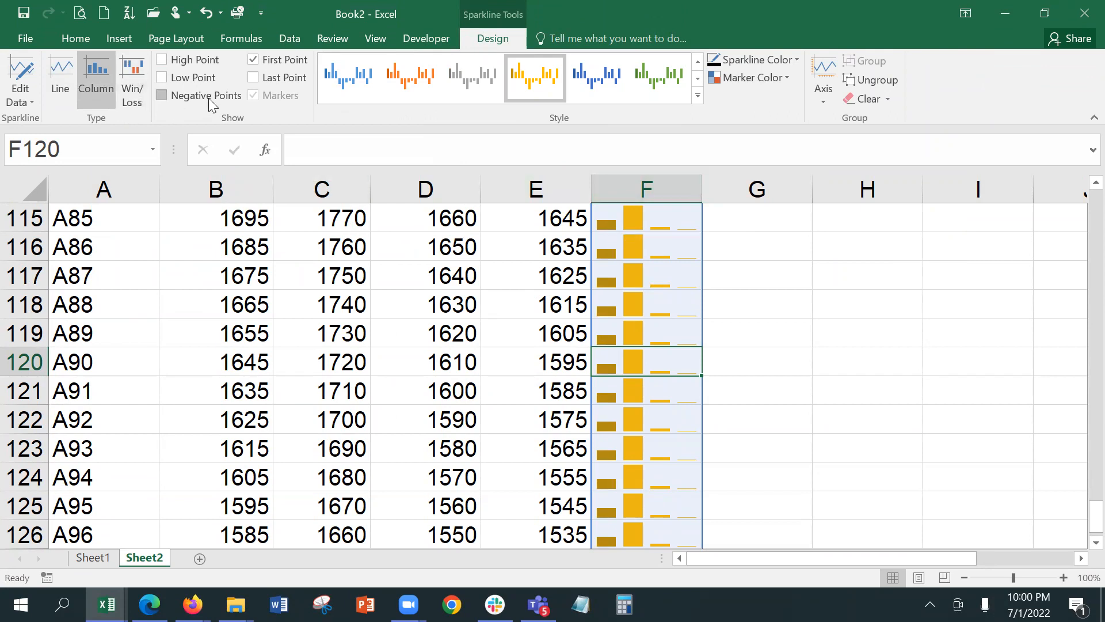
click(288, 76)
click(744, 362)
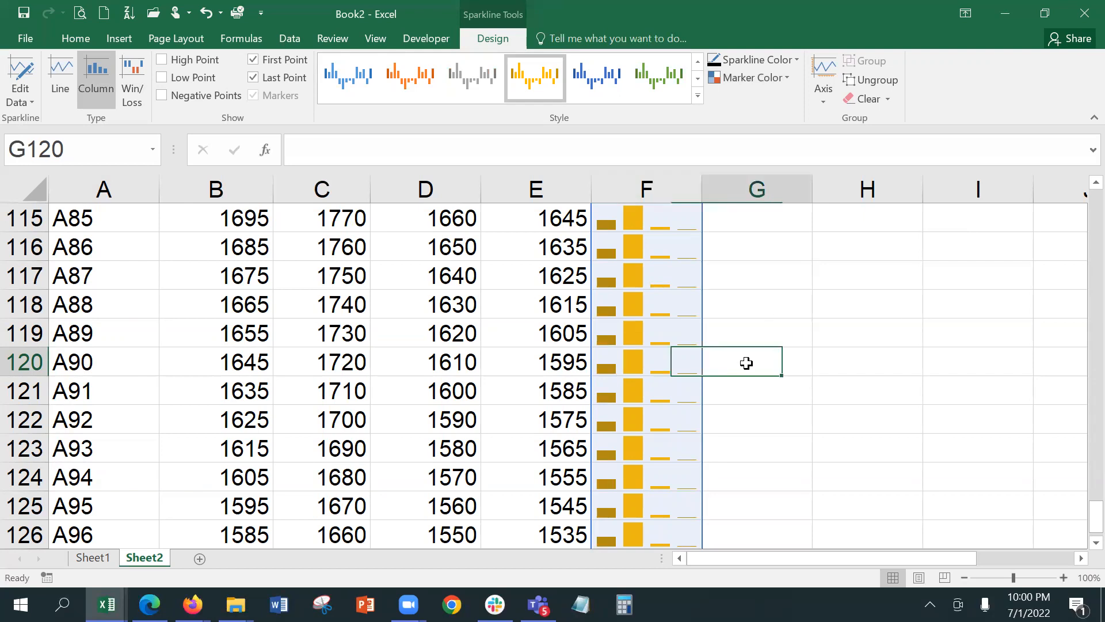
Make the stock table's header row A26:F26 bold.
scroll(688, 342, up, 4)
scroll(688, 343, up, 20)
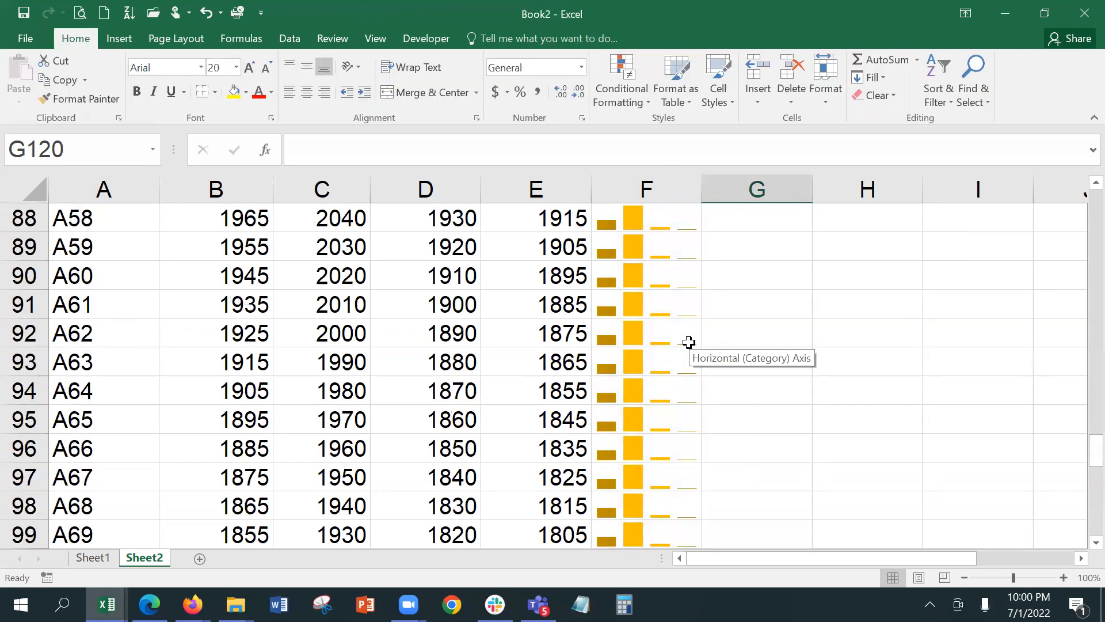
scroll(689, 342, up, 6)
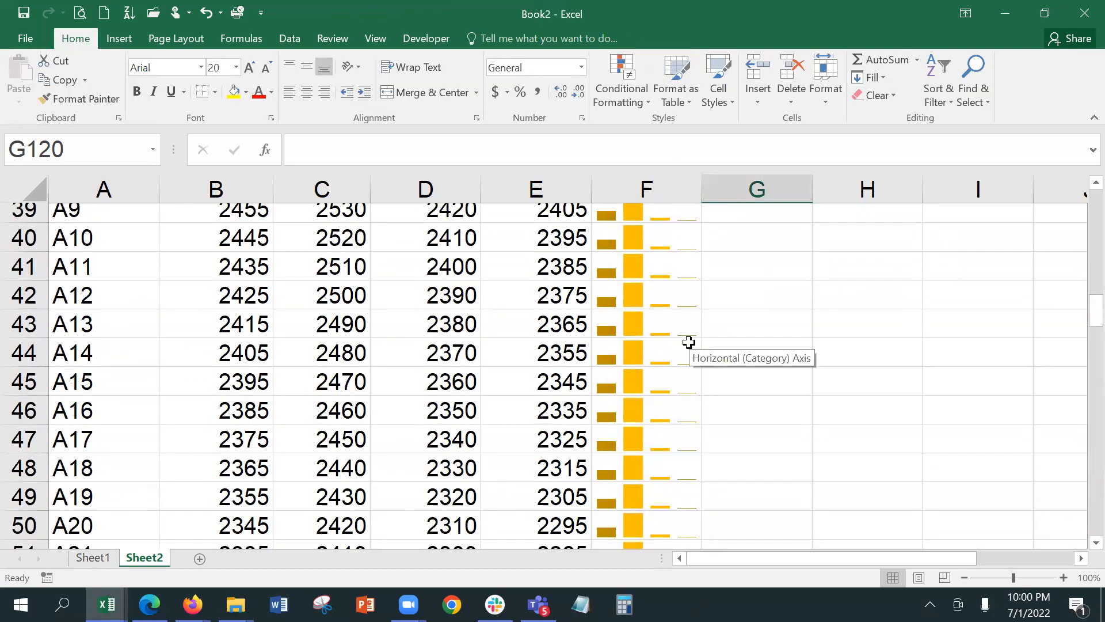
drag(60, 333, 618, 338)
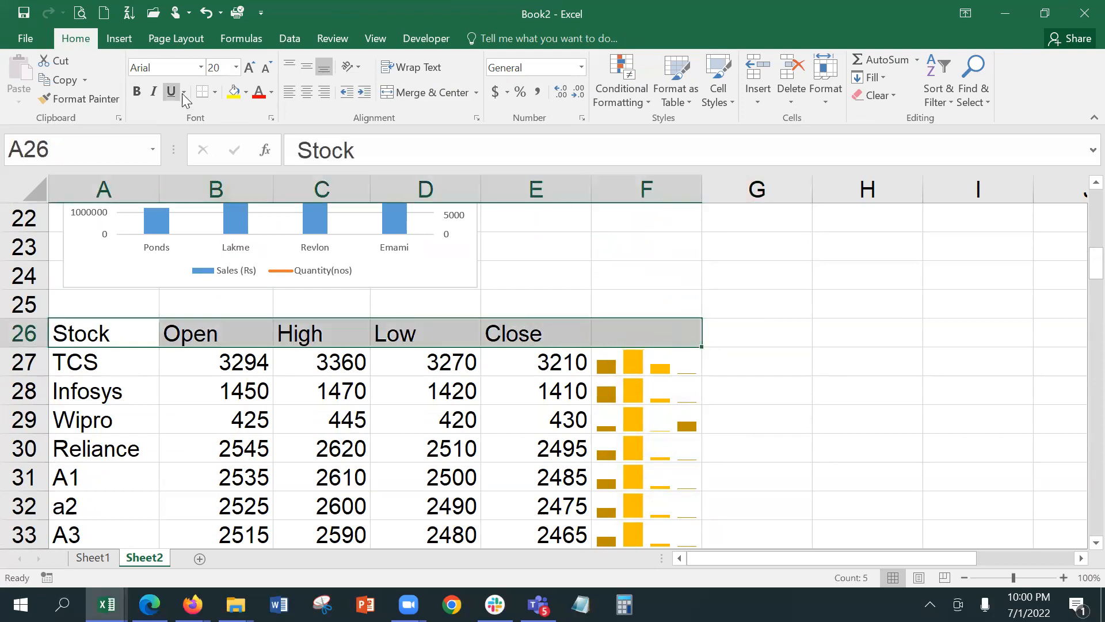
click(136, 91)
click(448, 324)
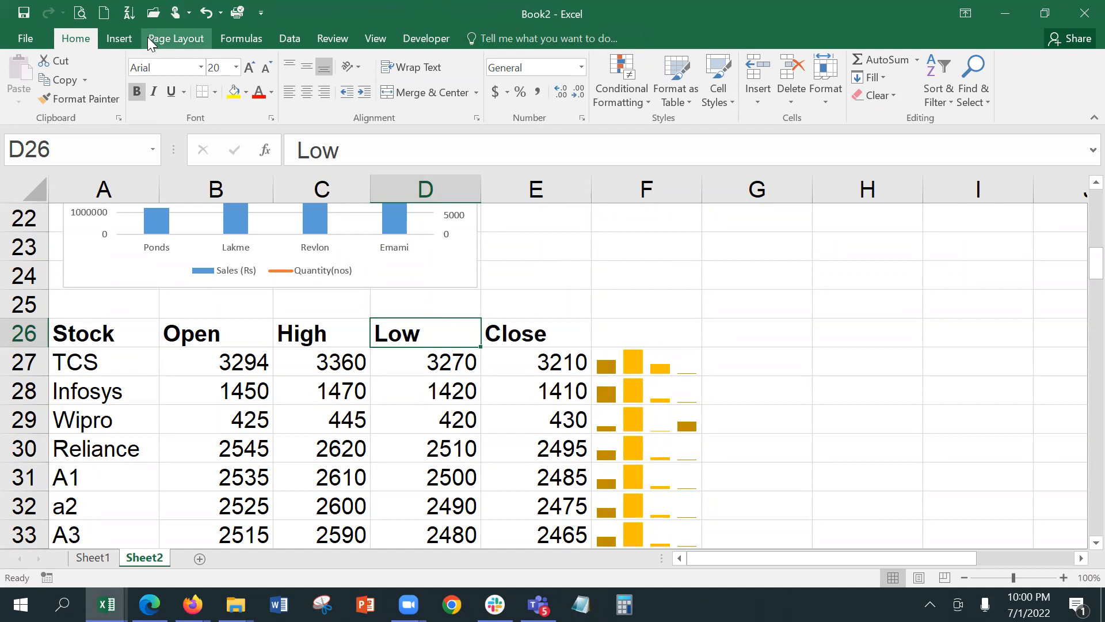
click(120, 38)
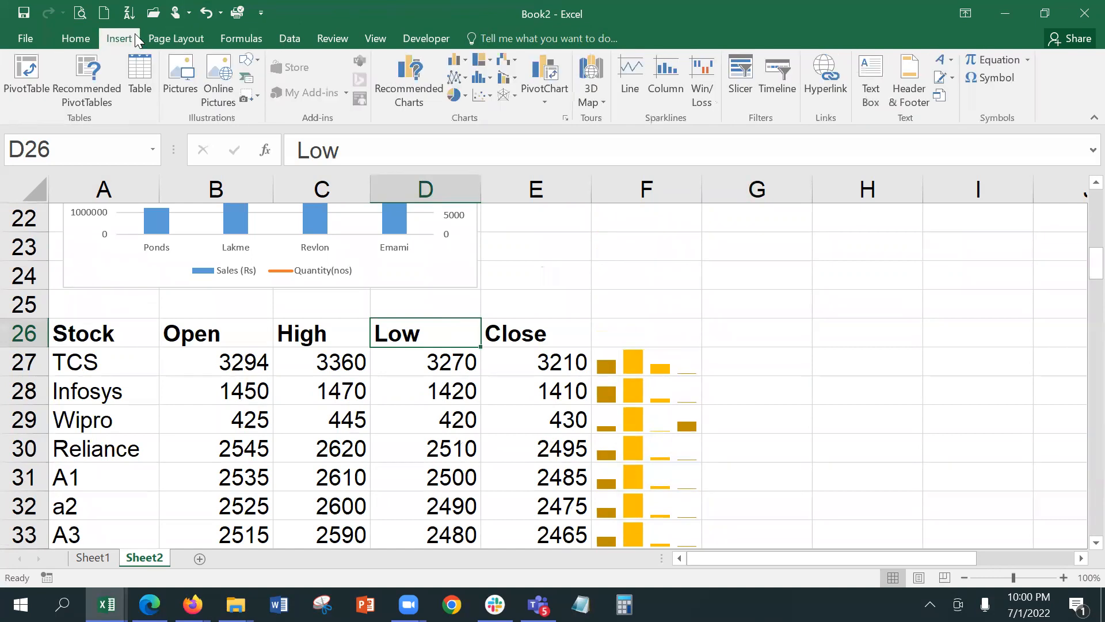
click(554, 103)
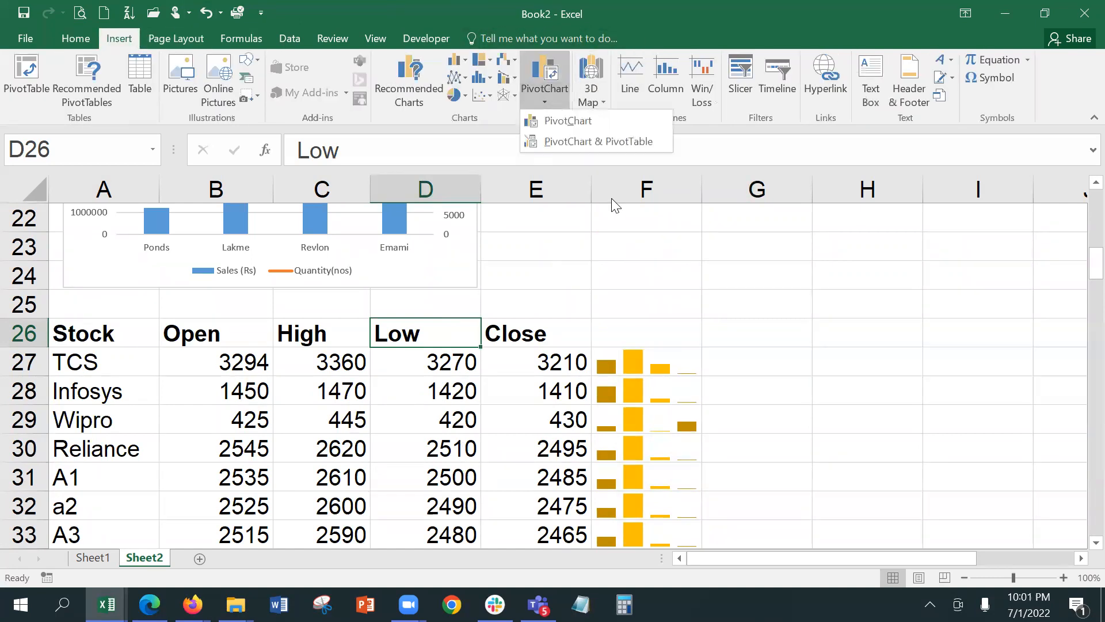
click(599, 103)
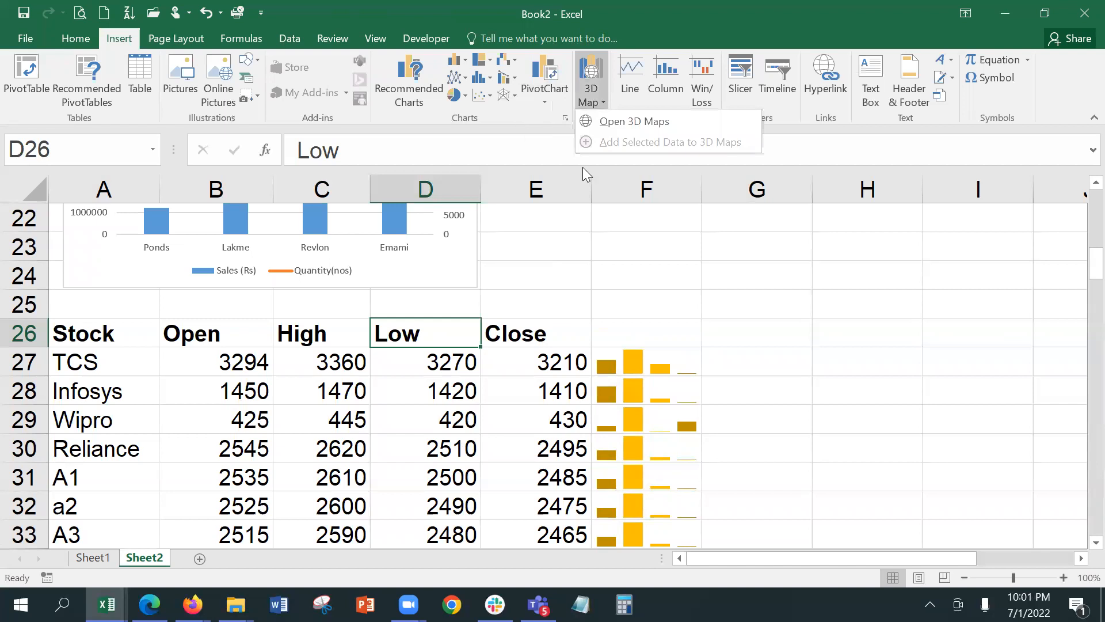
click(782, 263)
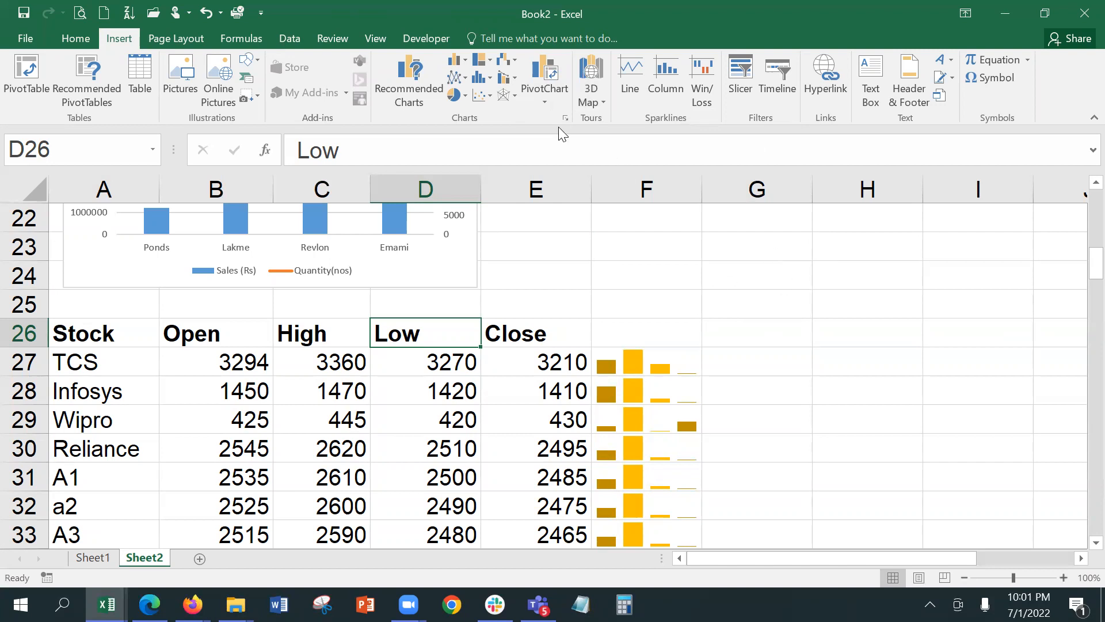
click(556, 103)
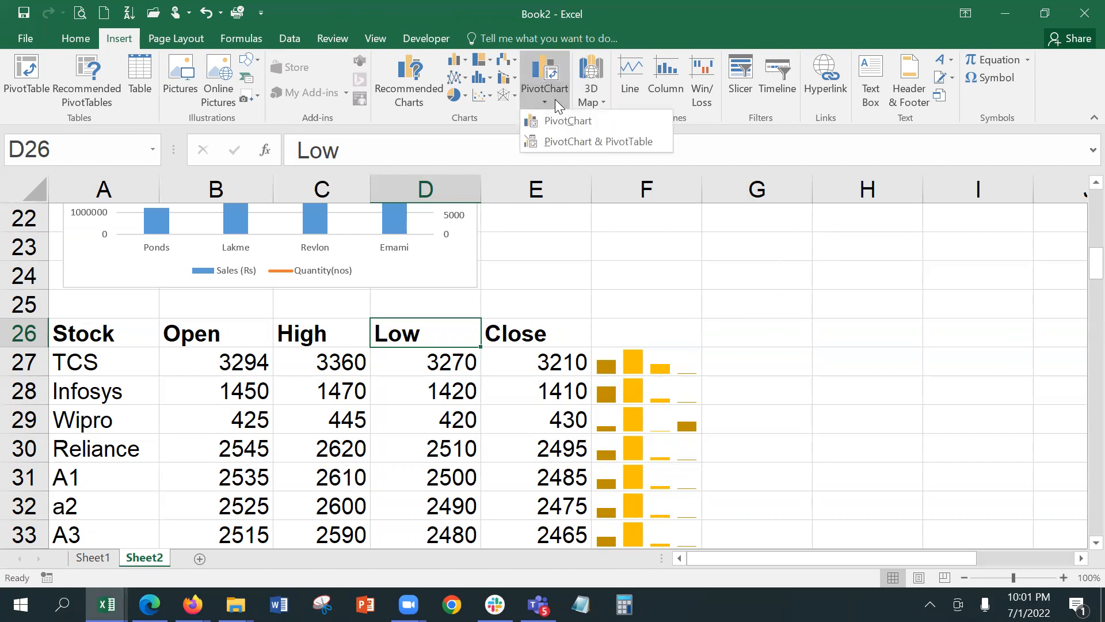
Look at the stock table in 3D Maps using the Flat Map view, and close the 3D Maps window.
click(595, 98)
click(616, 121)
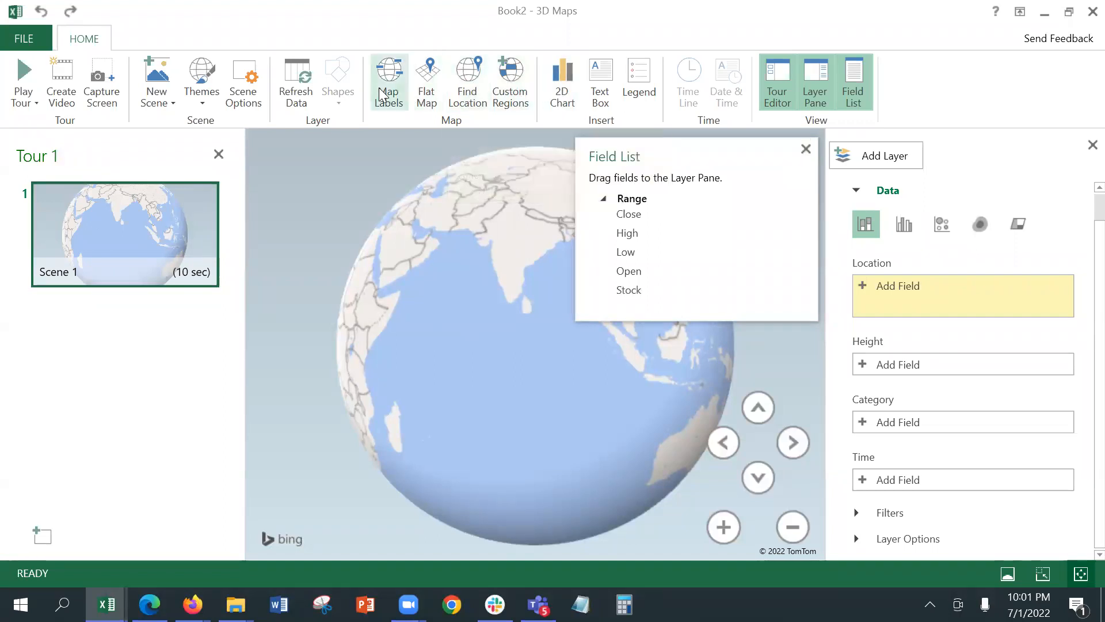
click(423, 88)
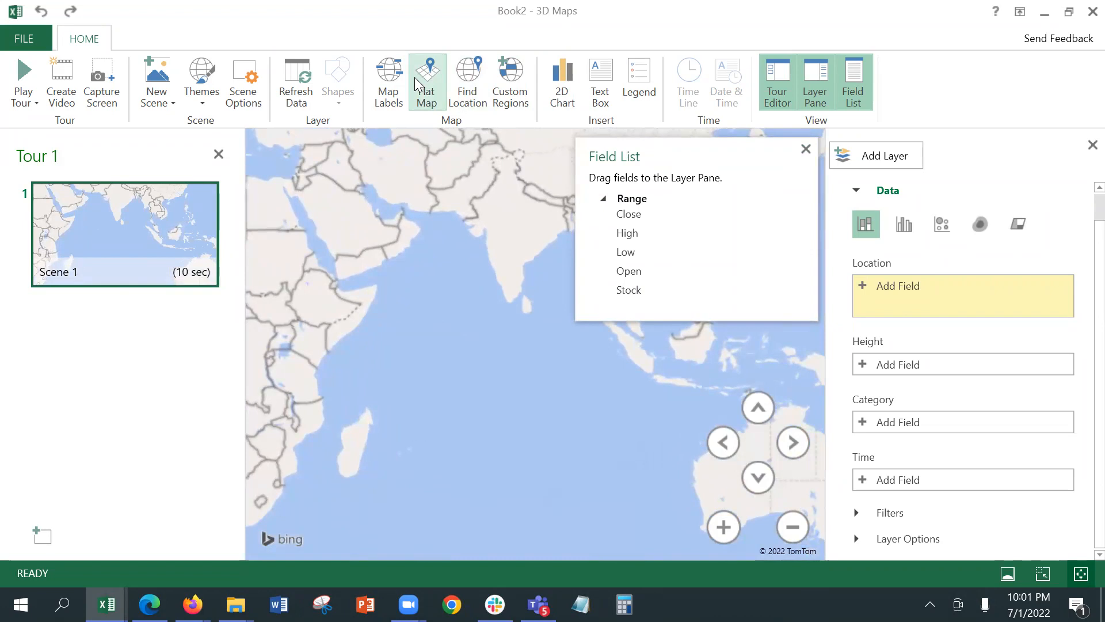
click(296, 87)
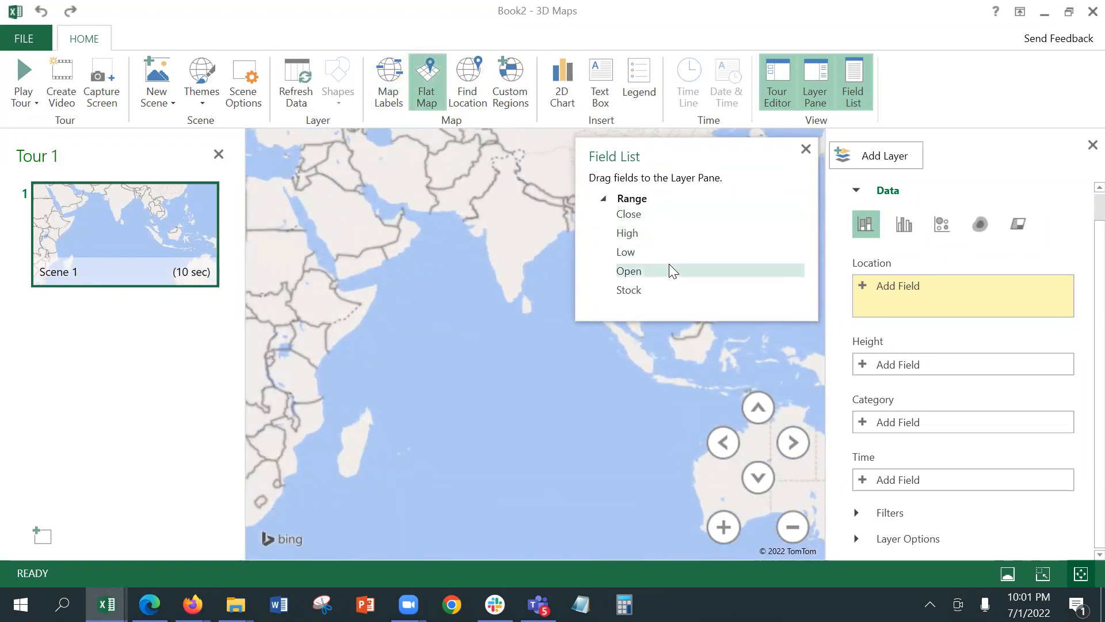
click(803, 150)
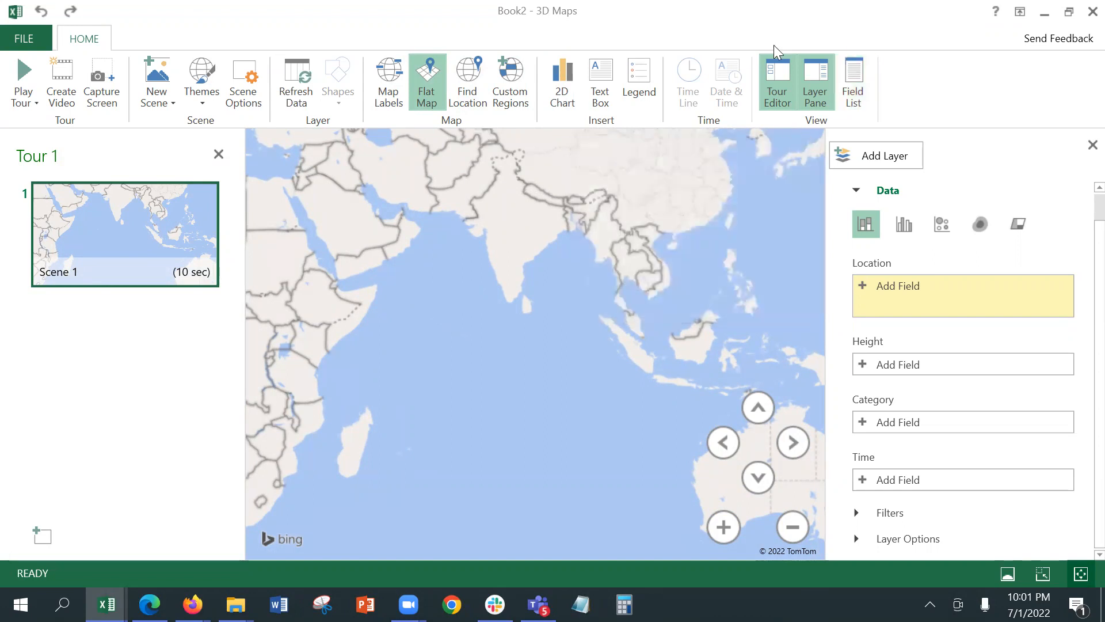
click(1092, 11)
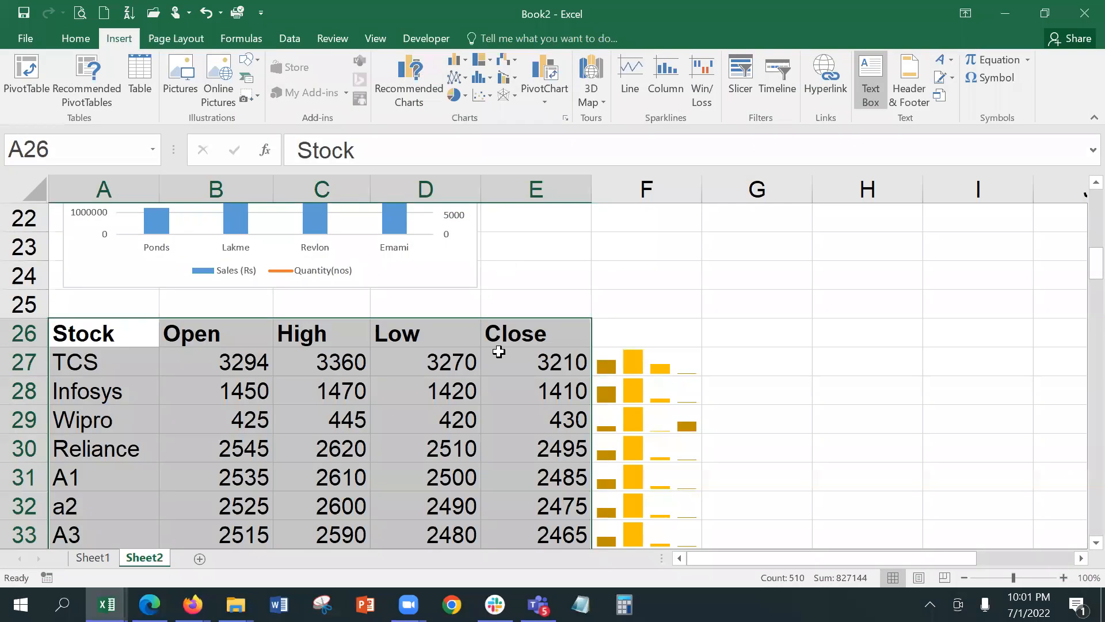
Enter the continents Asia, Africa, America and Australia in cells H26:H29.
click(836, 340)
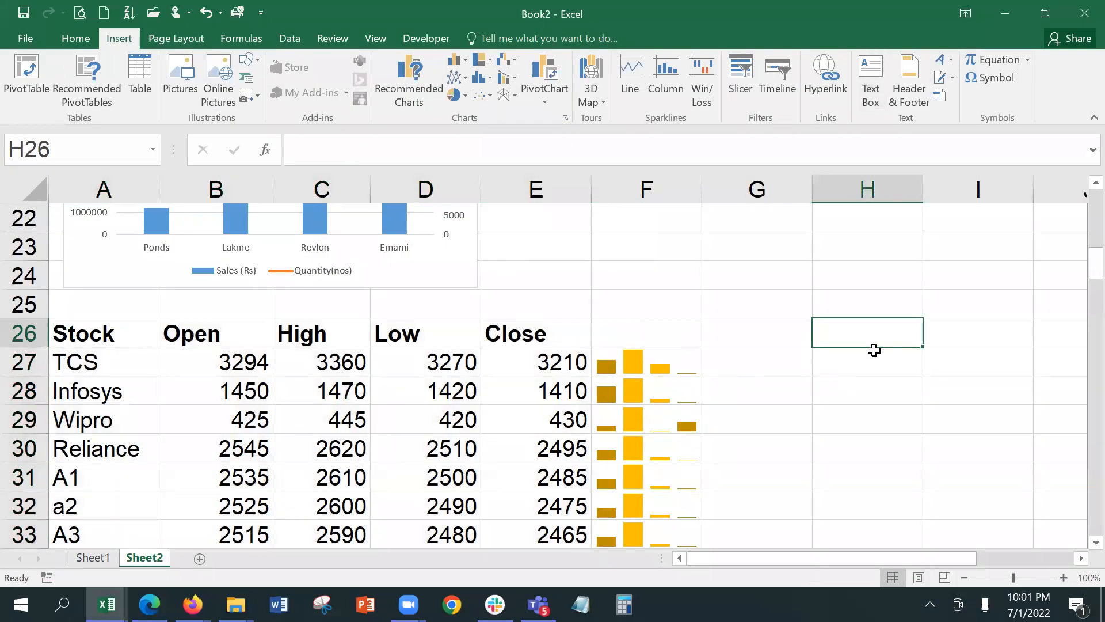
text(As)
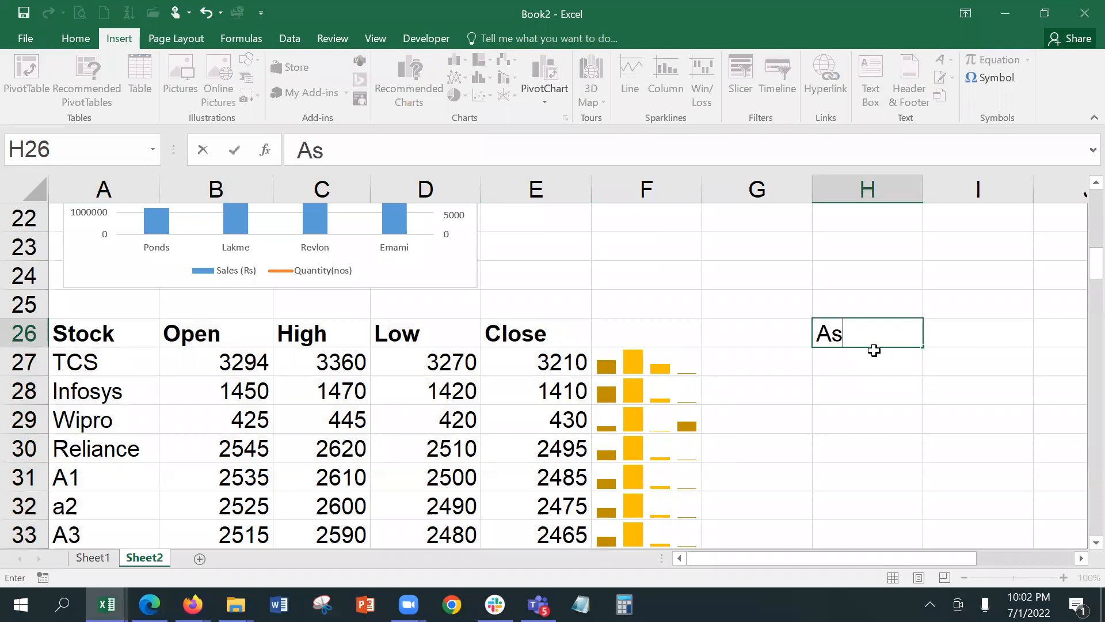
text(ia)
key(Return)
text(A)
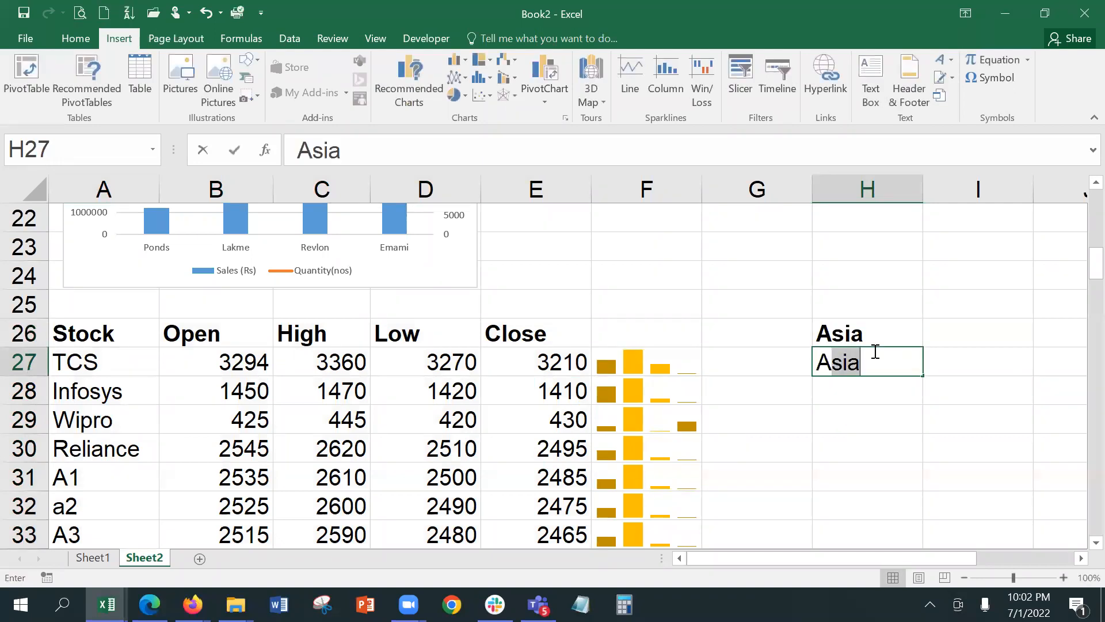
text(frica)
key(Return)
text(A)
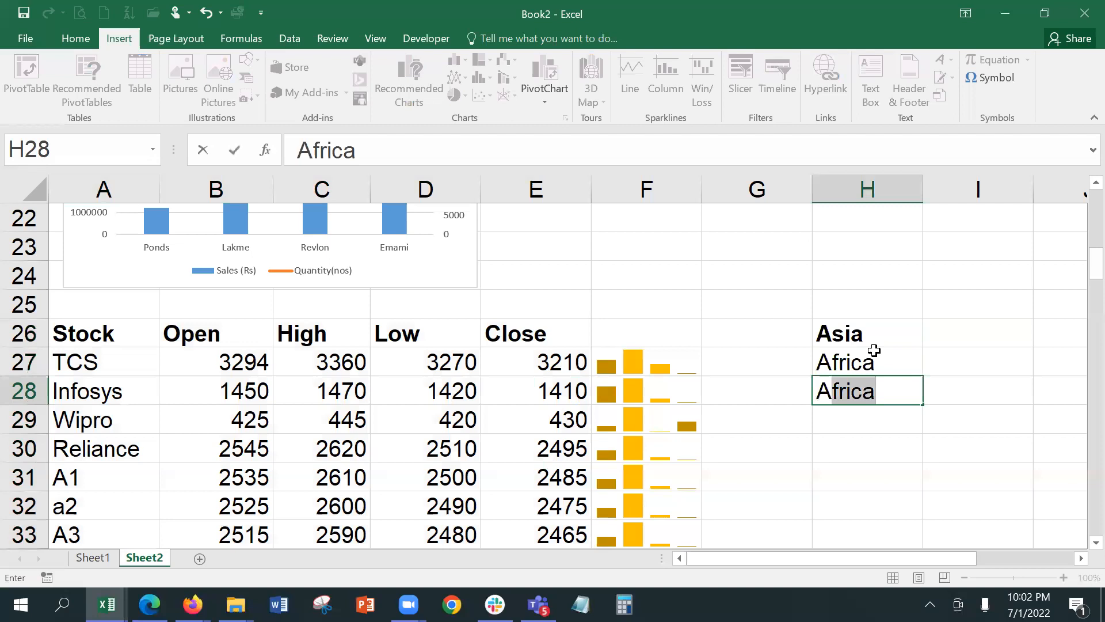
text(merica)
key(Return)
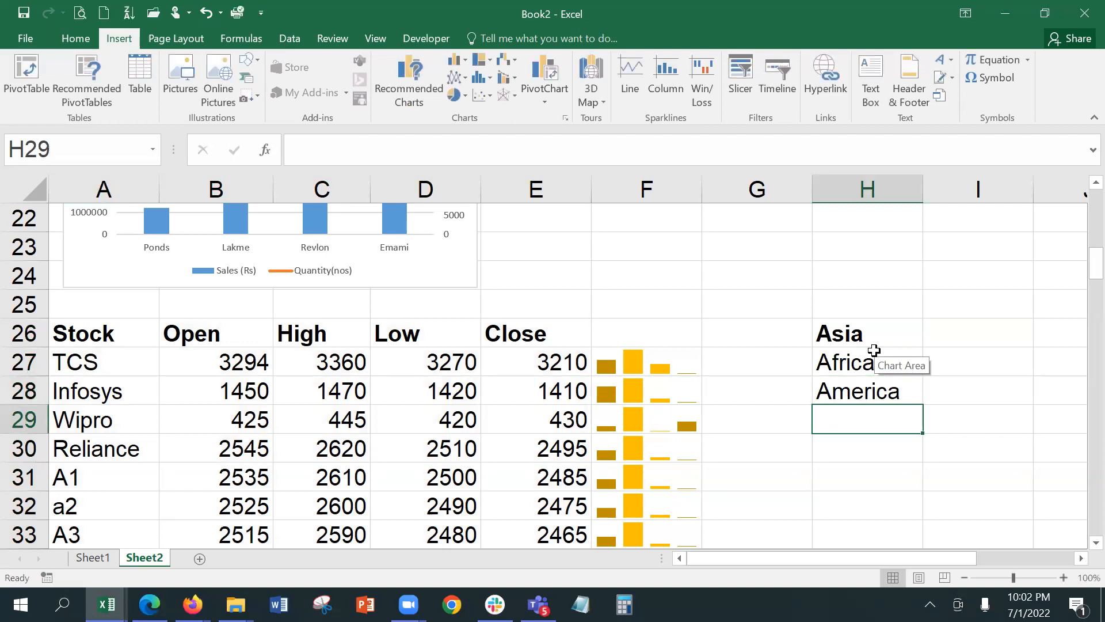
text(Australia)
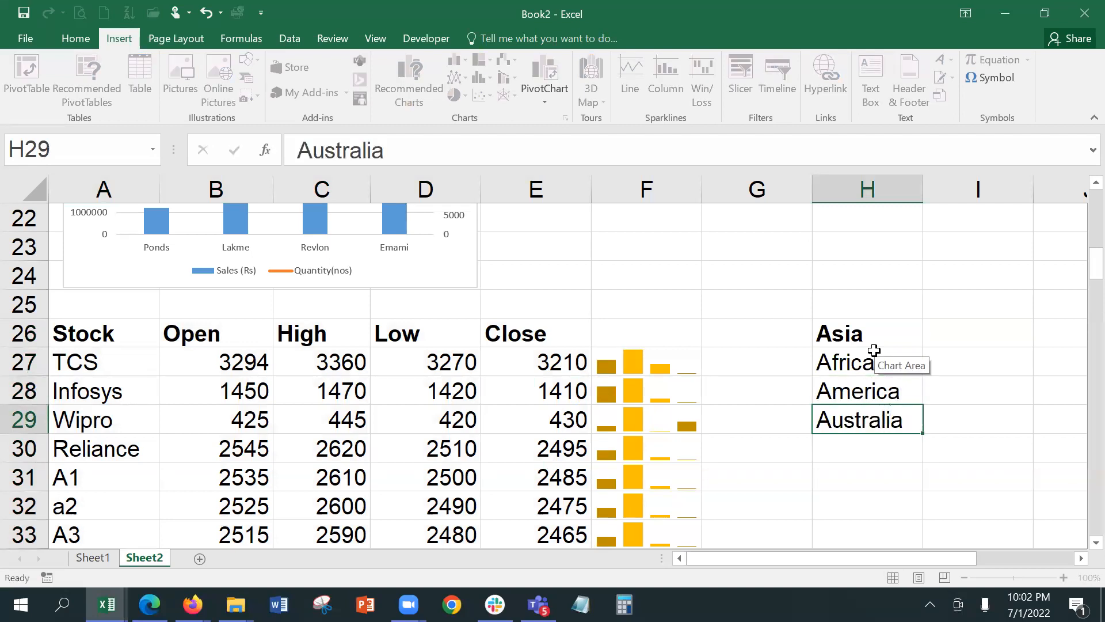
key(Return)
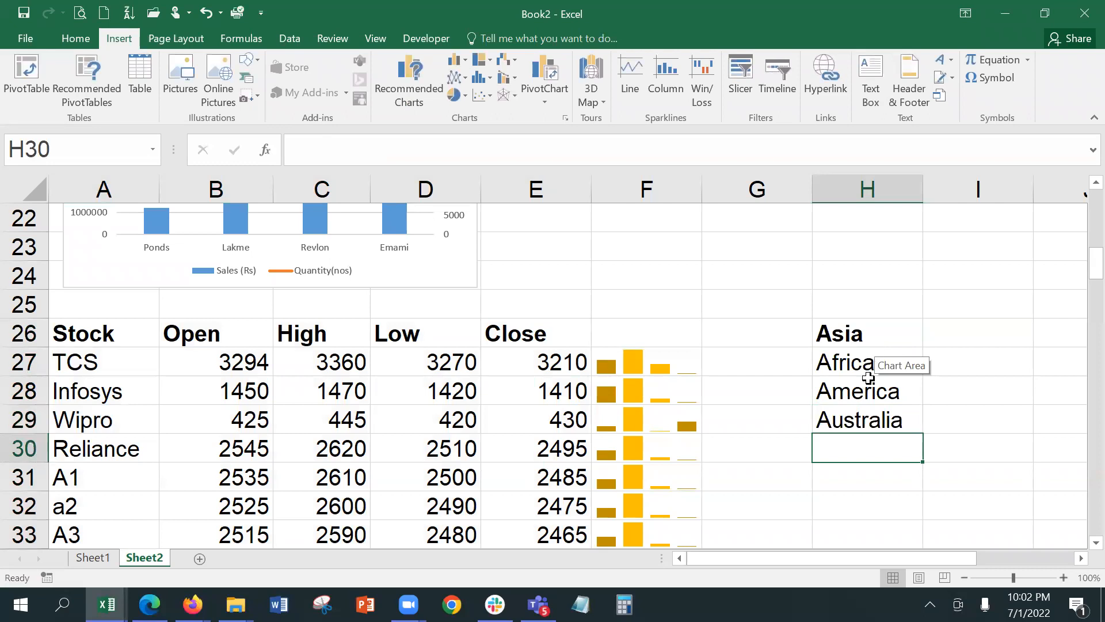
Enter the heading Region in H25 above the list of continents.
click(879, 296)
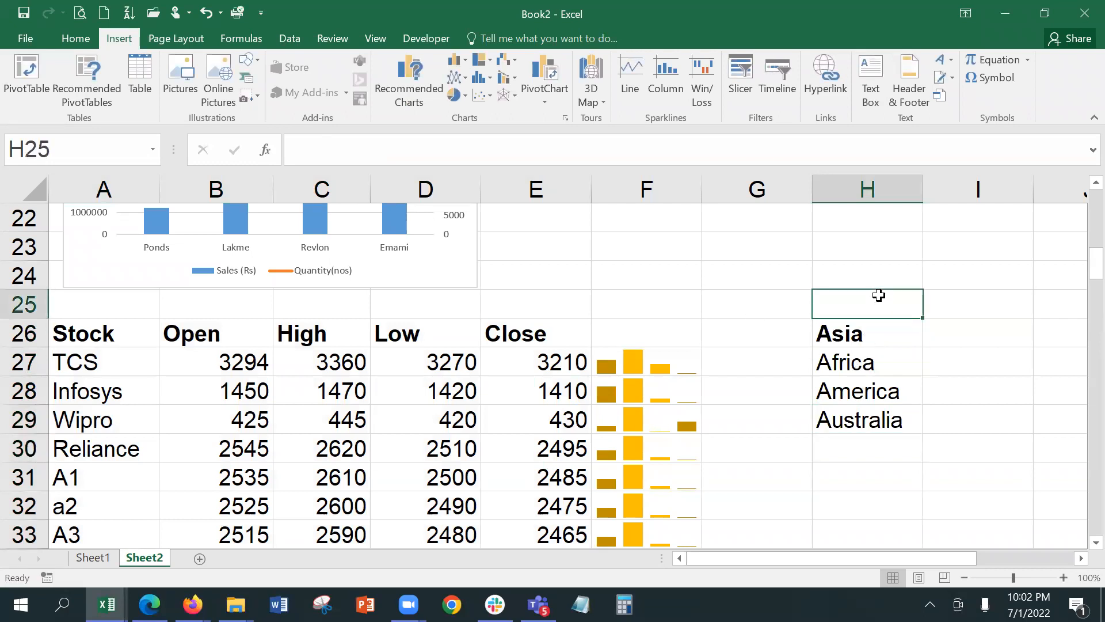
text(Region)
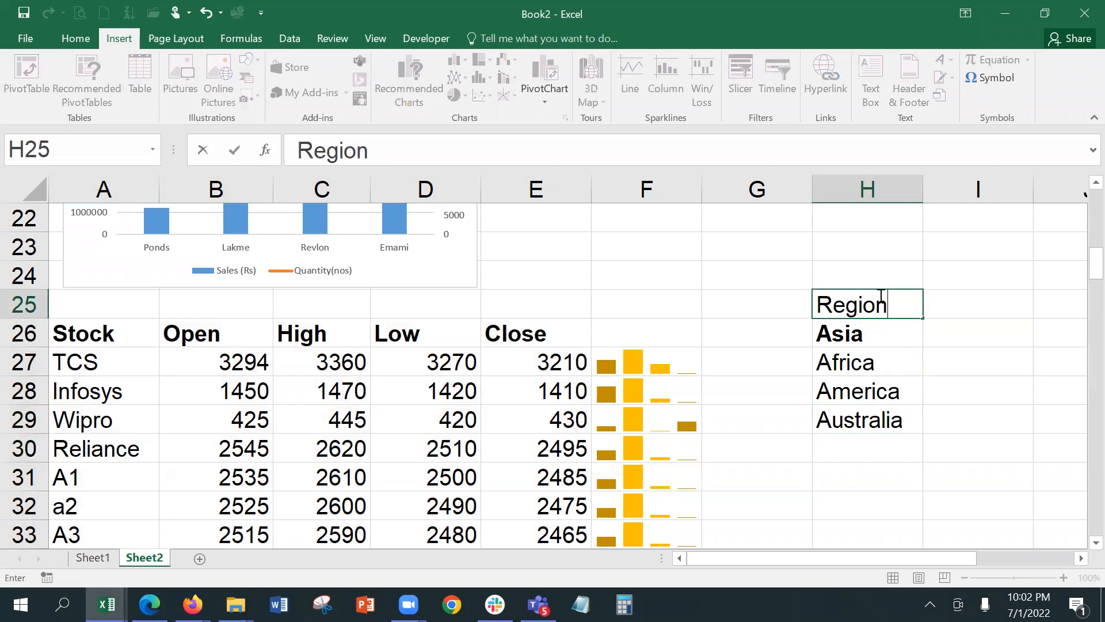
key(Return)
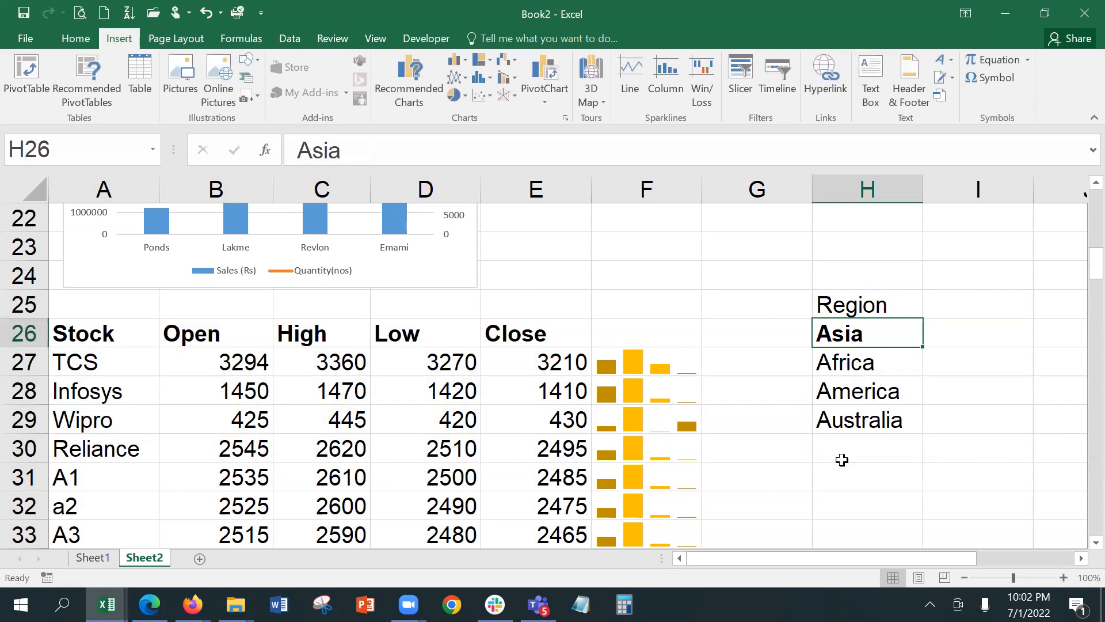
Replace the heading in H25 with Continent.
click(860, 303)
text(Co)
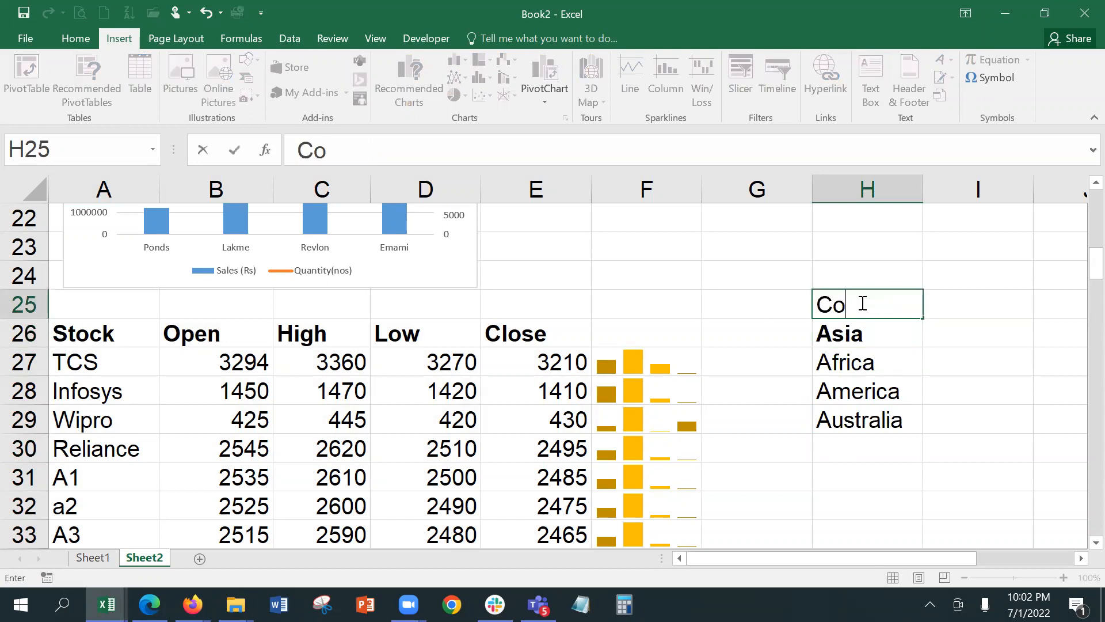
text(ntinent)
key(Return)
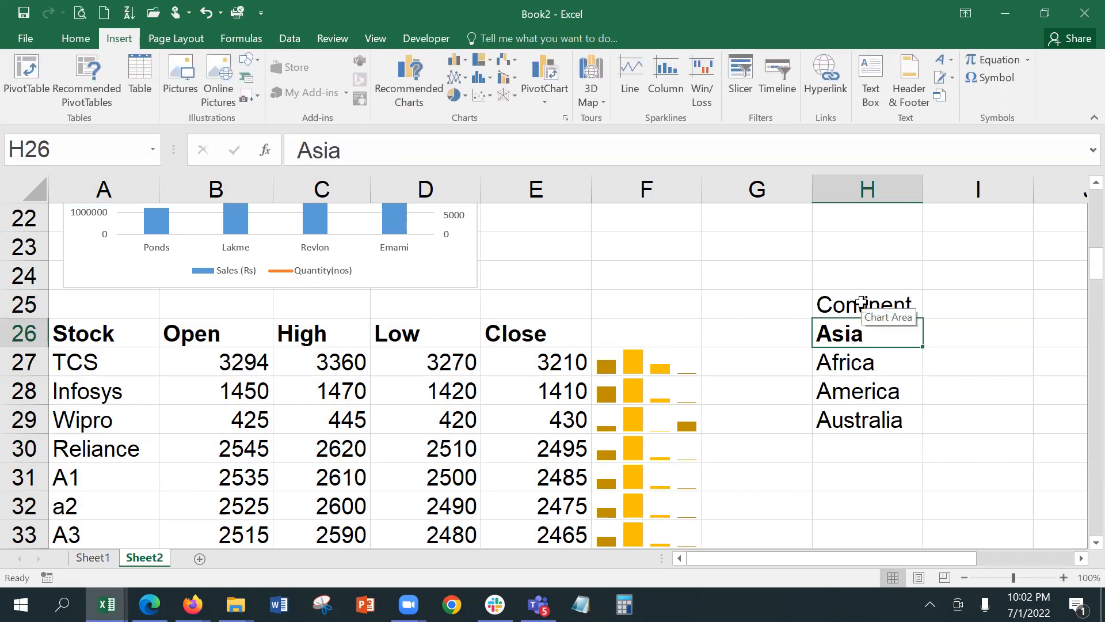
Remove the bold formatting from Asia in H26.
click(65, 42)
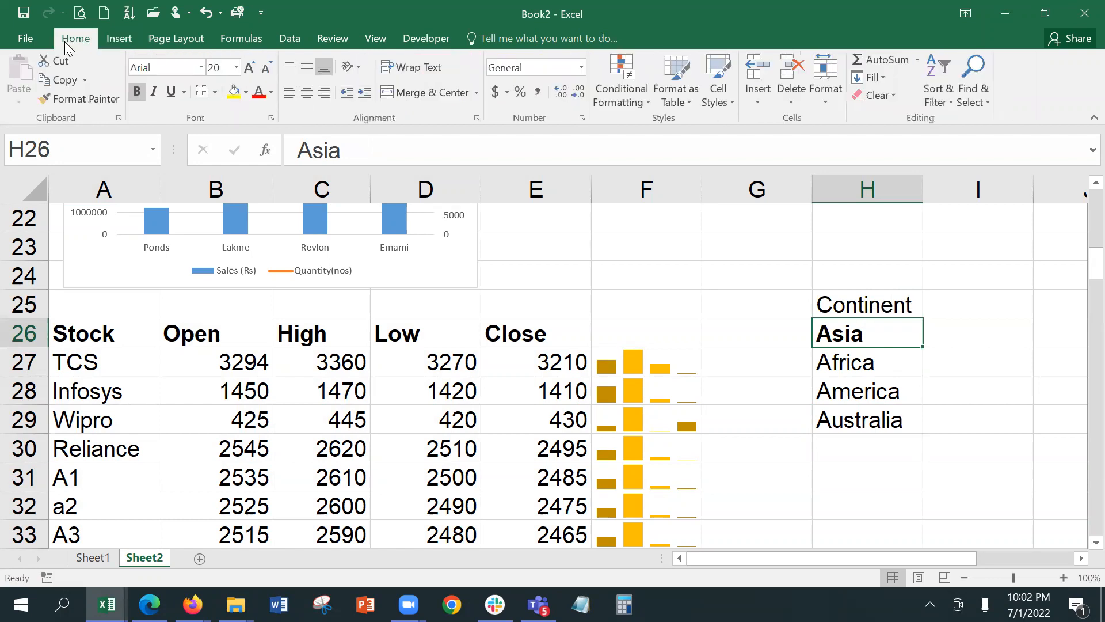
click(137, 92)
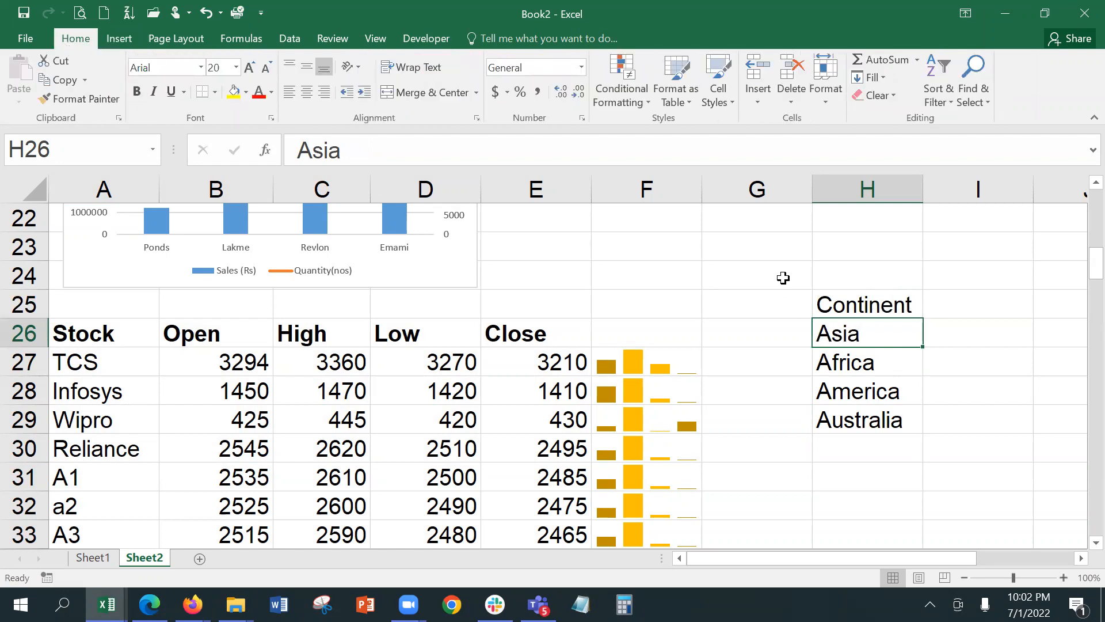
click(888, 305)
click(985, 322)
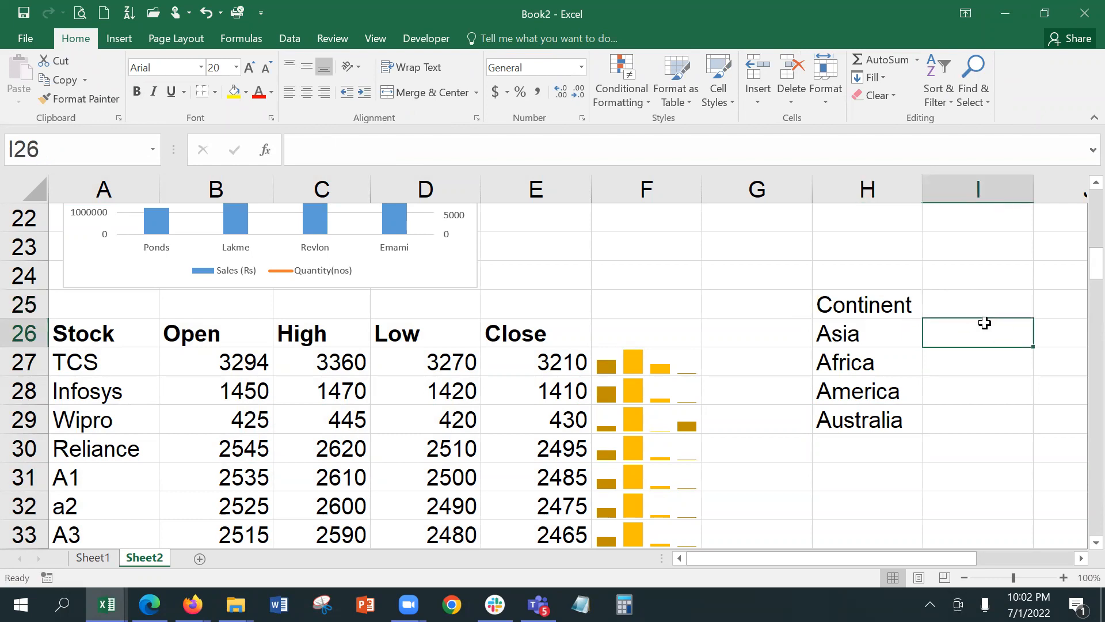
click(884, 341)
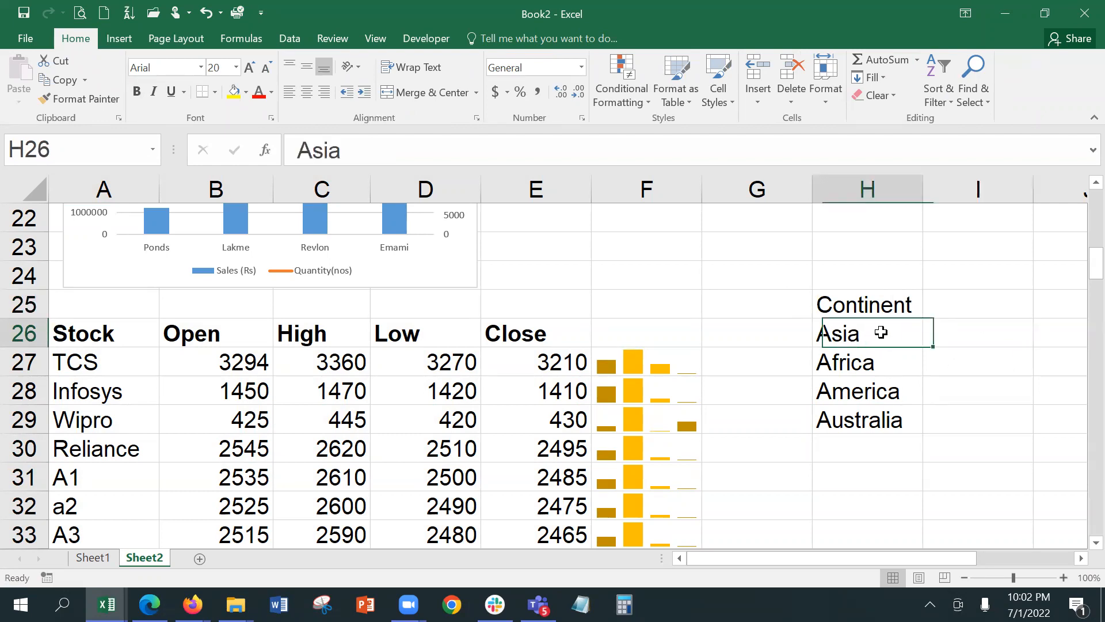
Enter the city name Kolkata in cell J25.
click(1080, 559)
click(1080, 558)
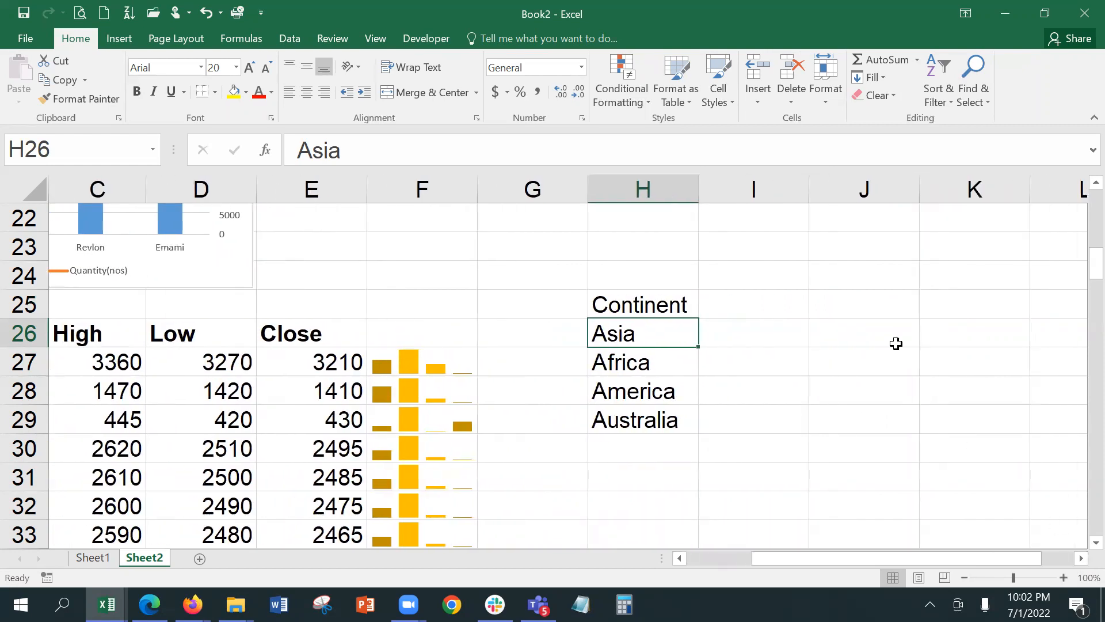
click(881, 305)
text(Kolkata)
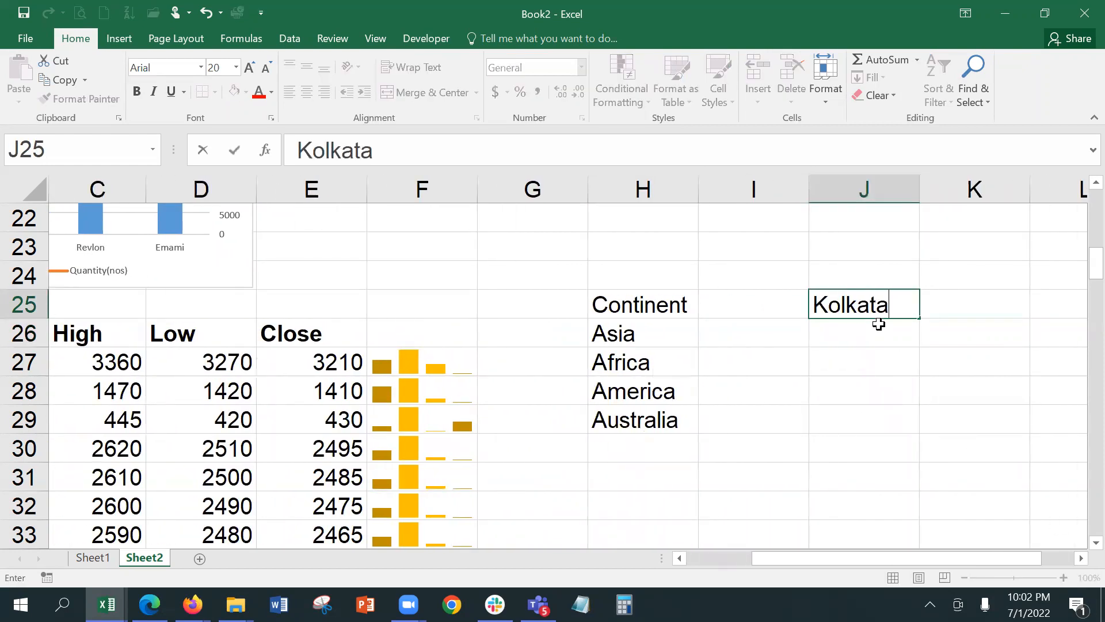
key(Tab)
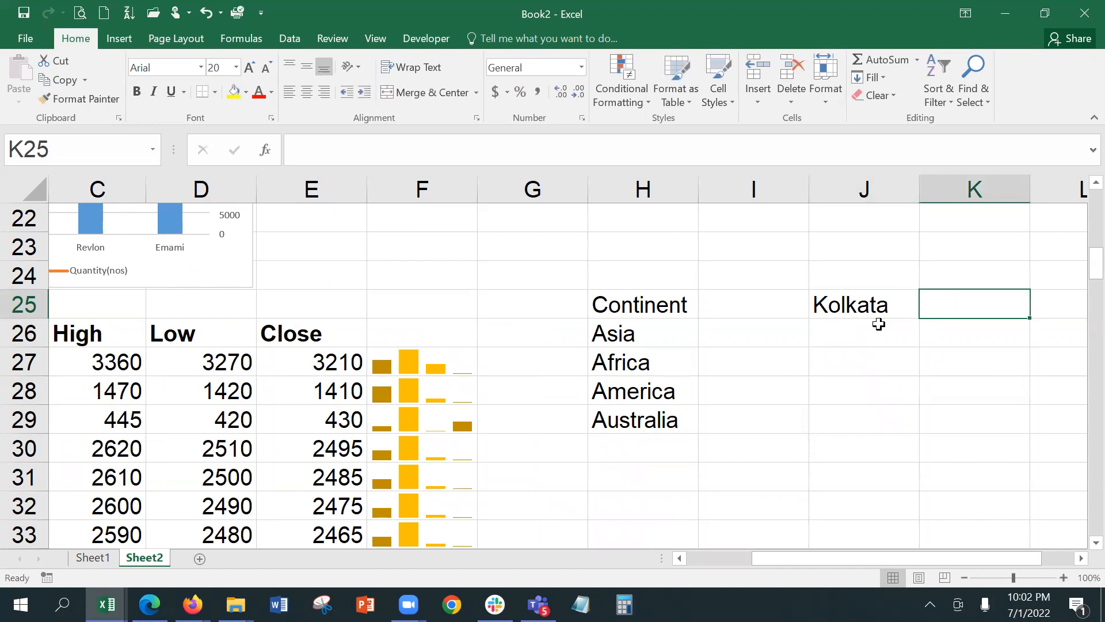
Enter 7000031 in K25 next to Kolkata.
text(70000)
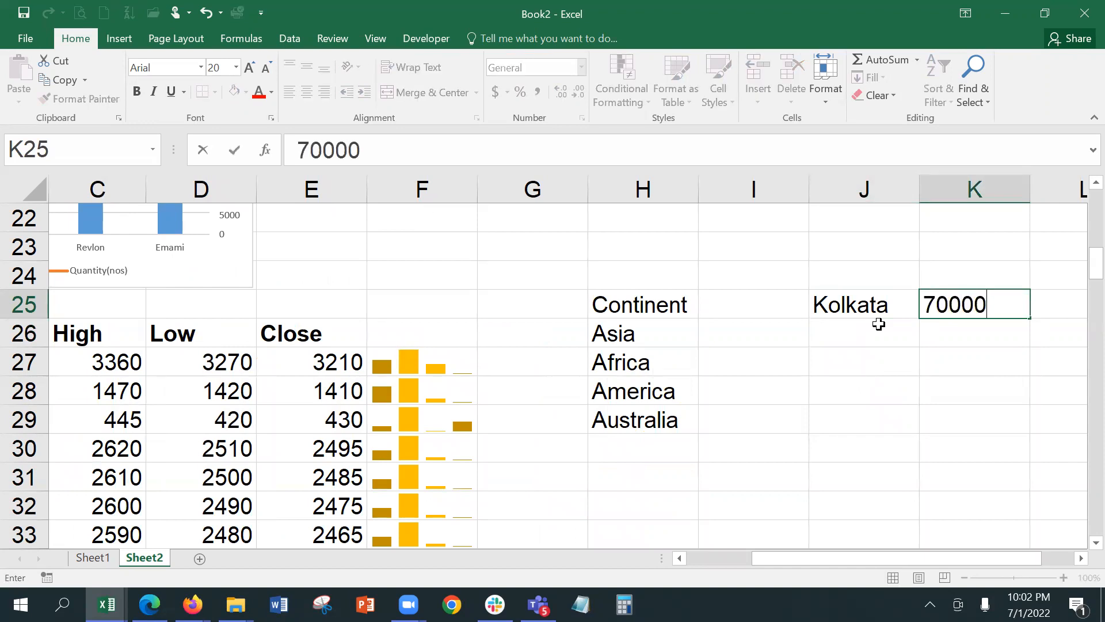
text(31)
key(Return)
key(Up)
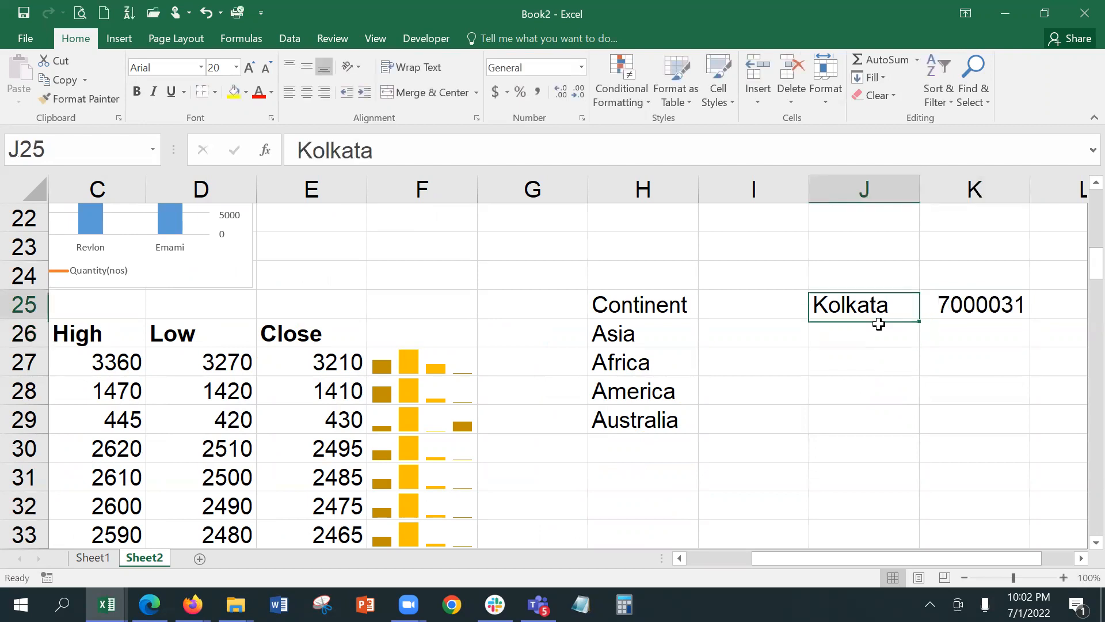
Enter the postal codes 700031, 700068, 700071 and 700001 in K25:K28 beside Kolkata and select them.
key(Right)
text(700)
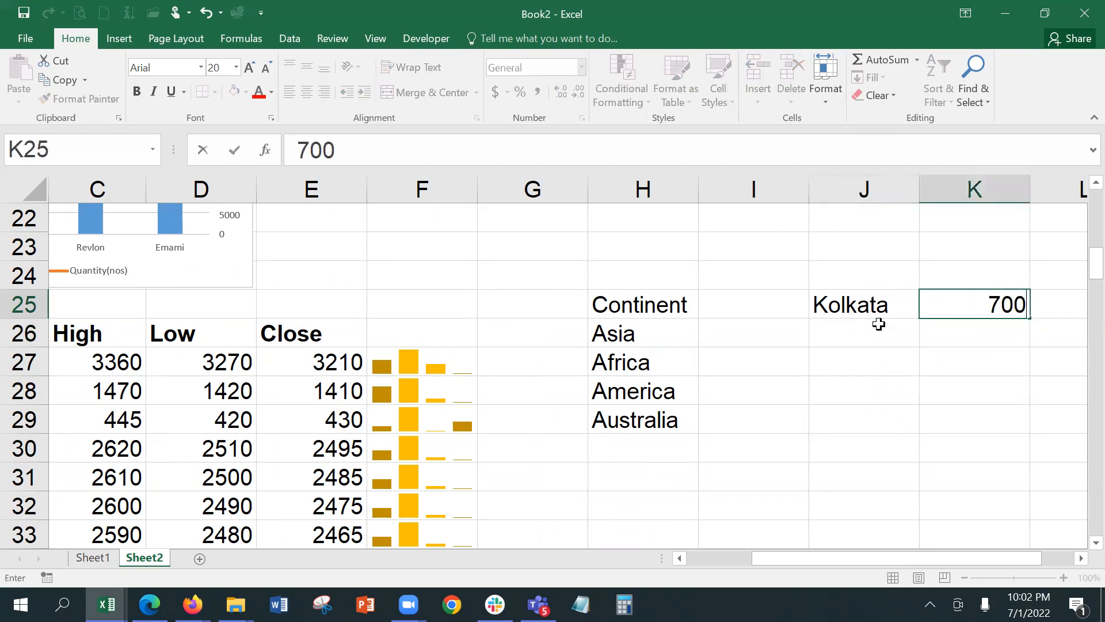
text(031)
key(Return)
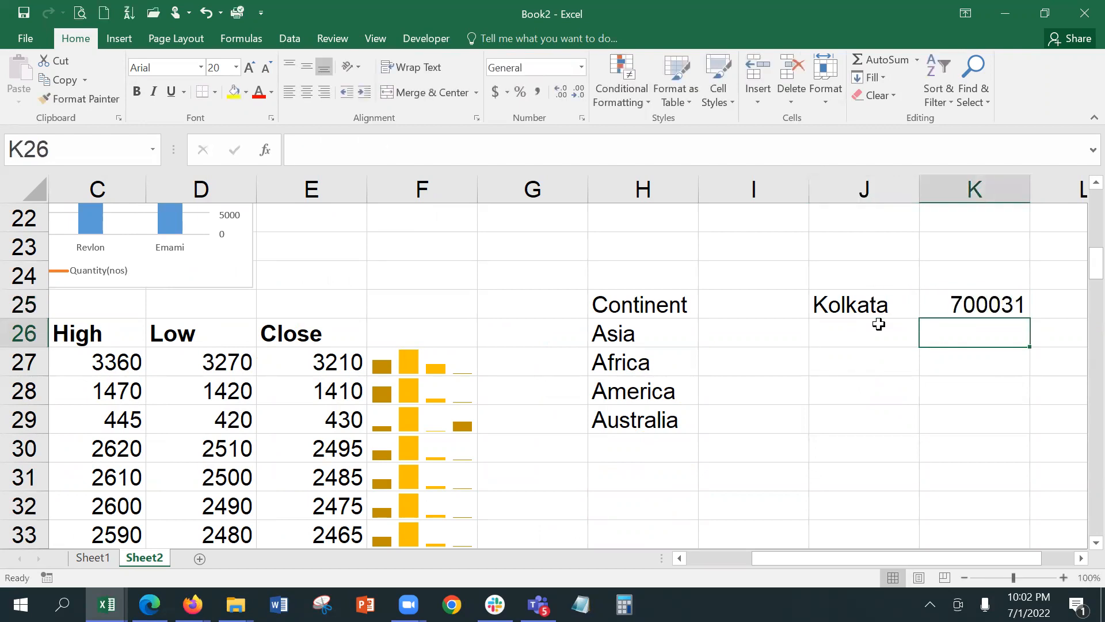
text(7000)
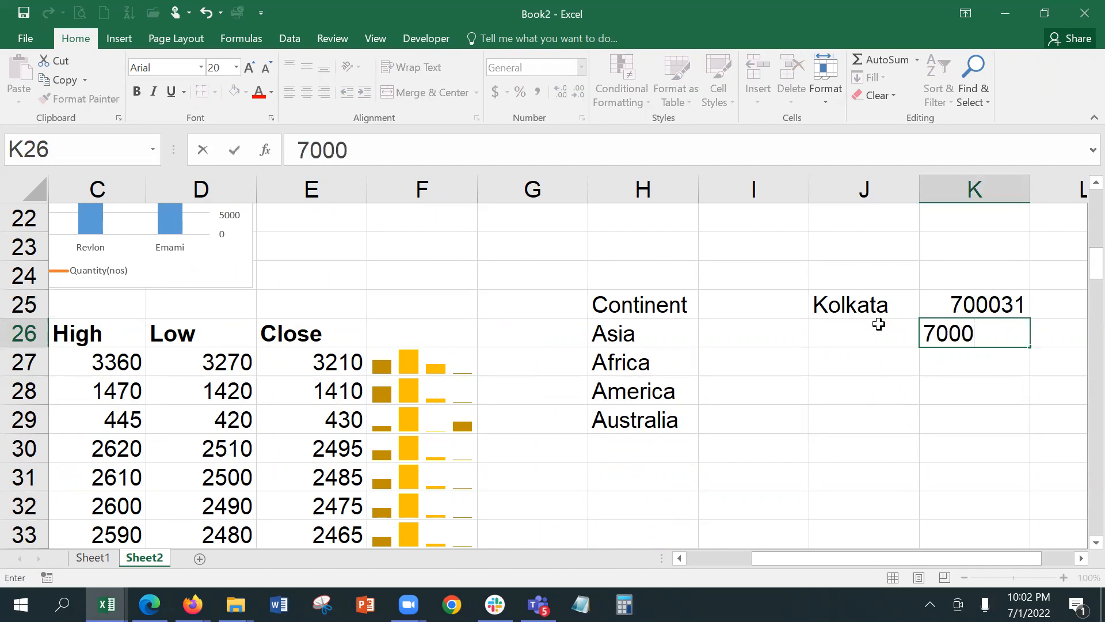
text(68)
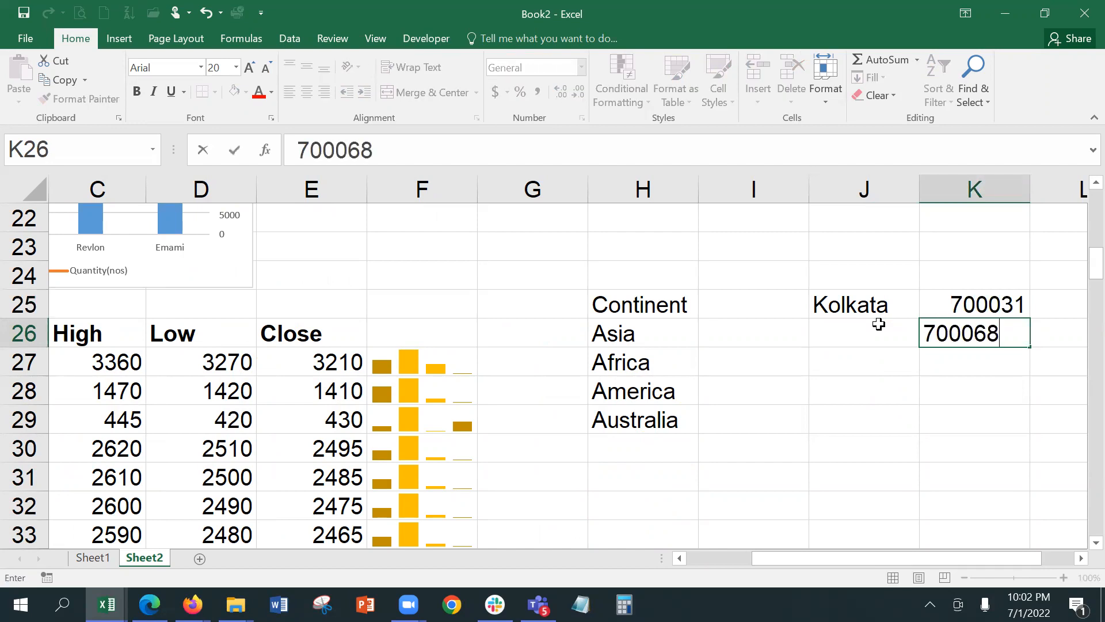
key(Return)
text(700071)
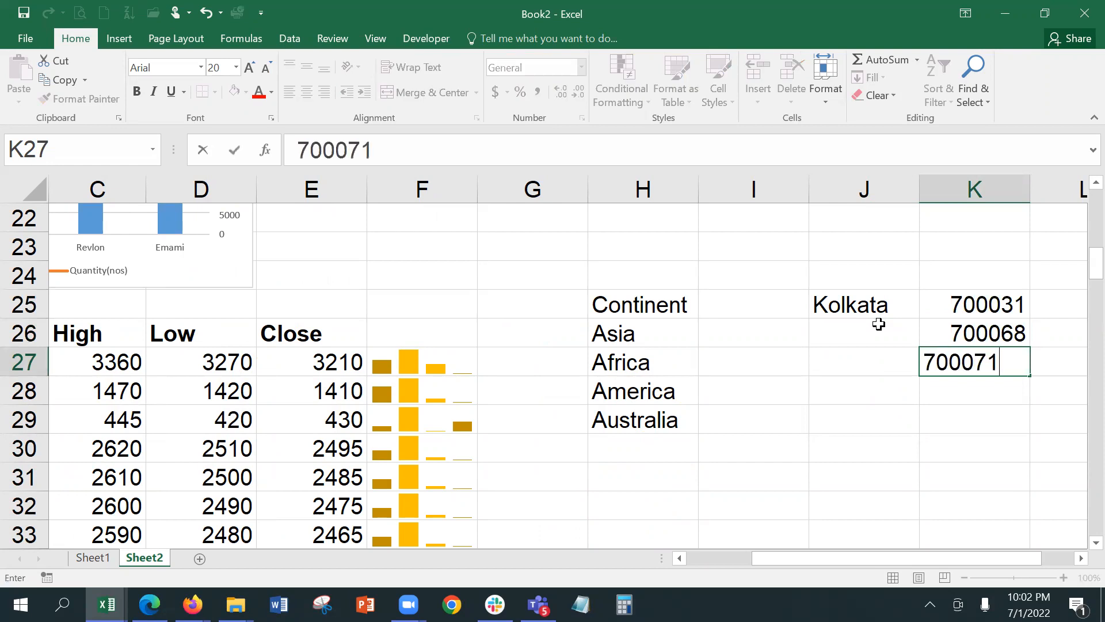
key(Return)
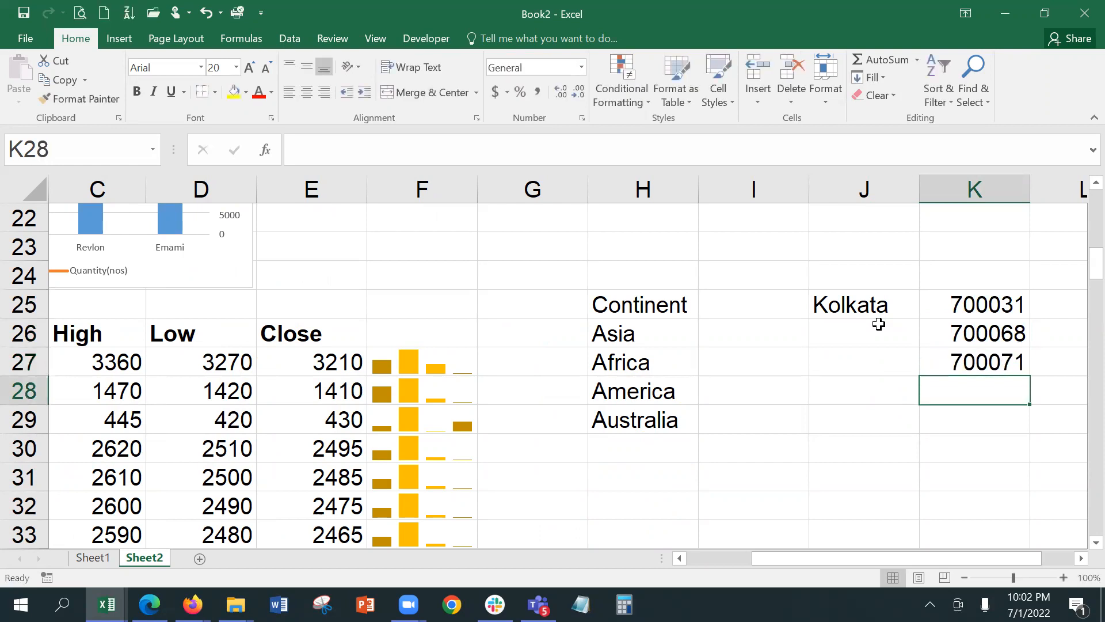
text(7000)
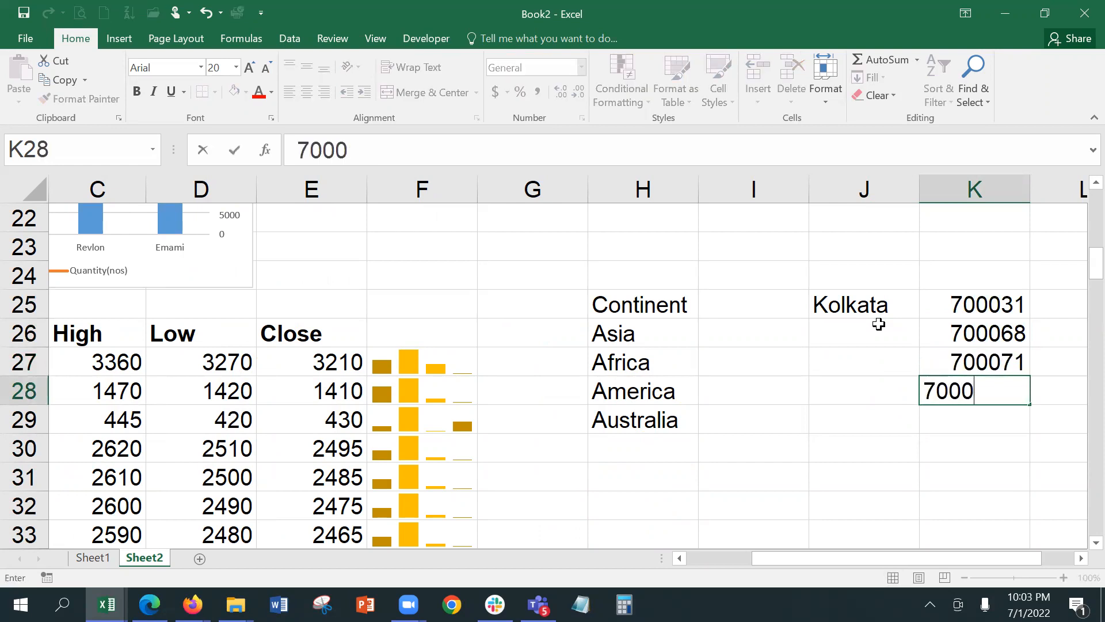
text(01)
key(Return)
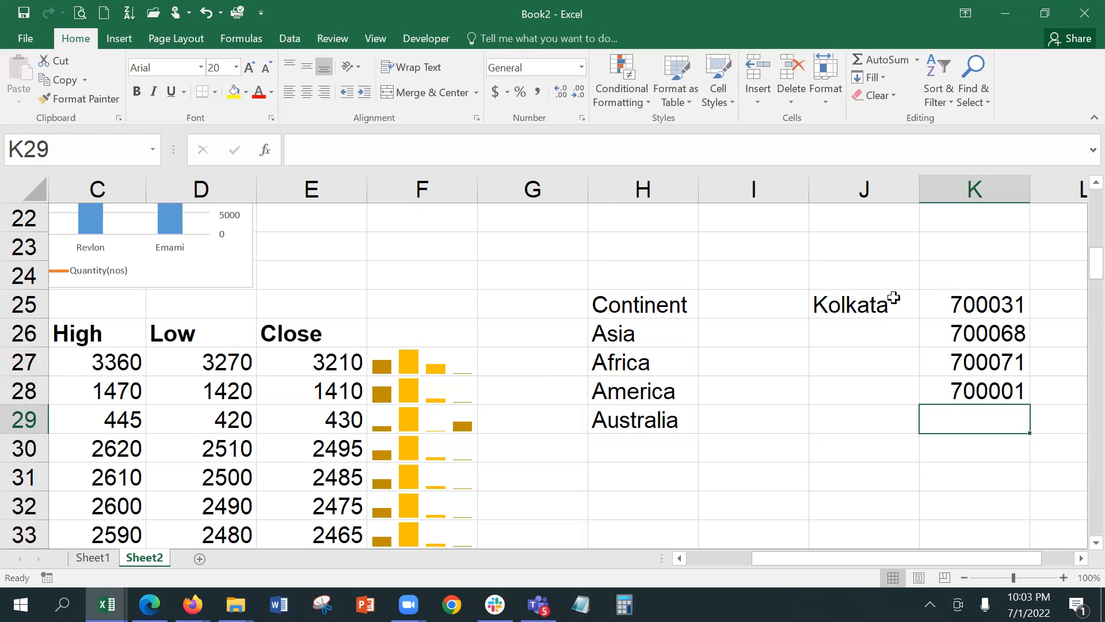
drag(947, 304, 961, 392)
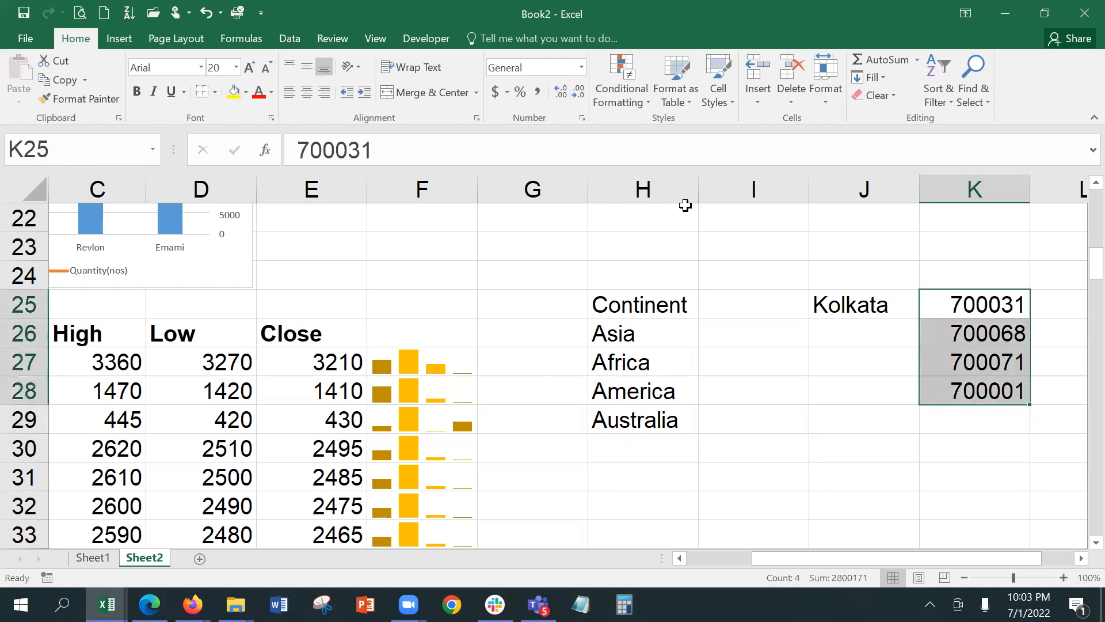
Open the existing Tour 1 in 3D Maps with postal codes K25:K28 selected, check its Field List and close 3D Maps.
click(136, 40)
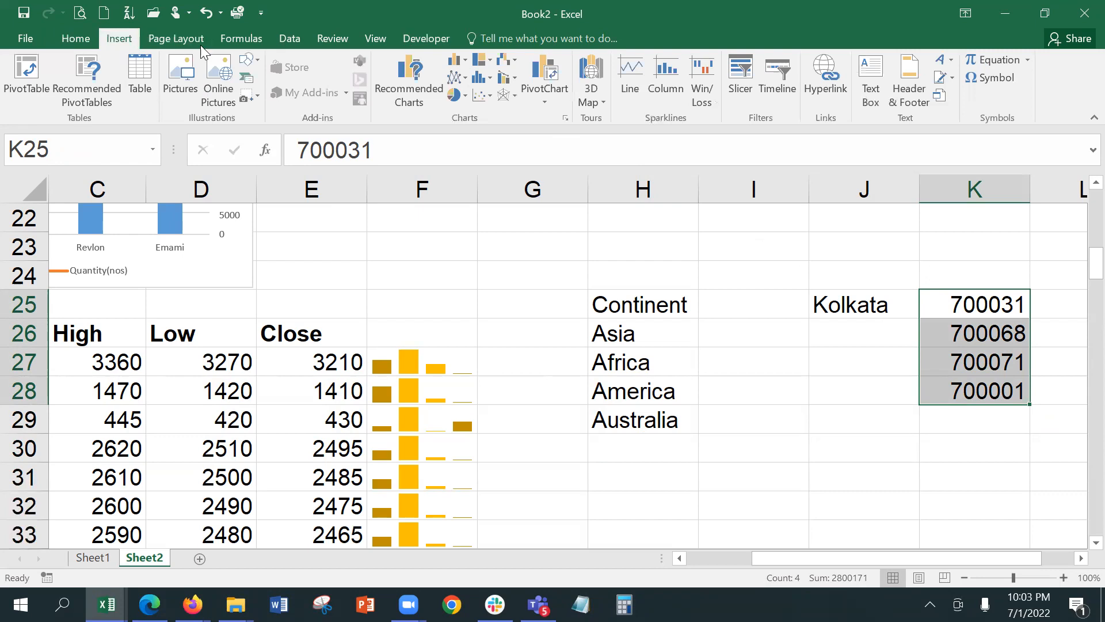
click(600, 105)
click(610, 115)
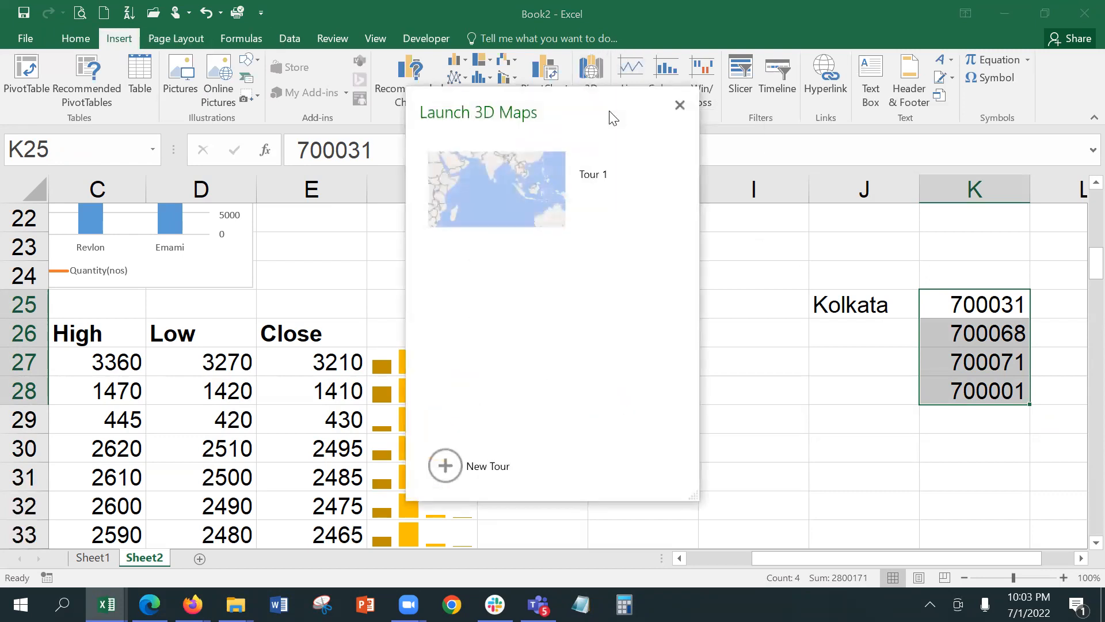
click(508, 158)
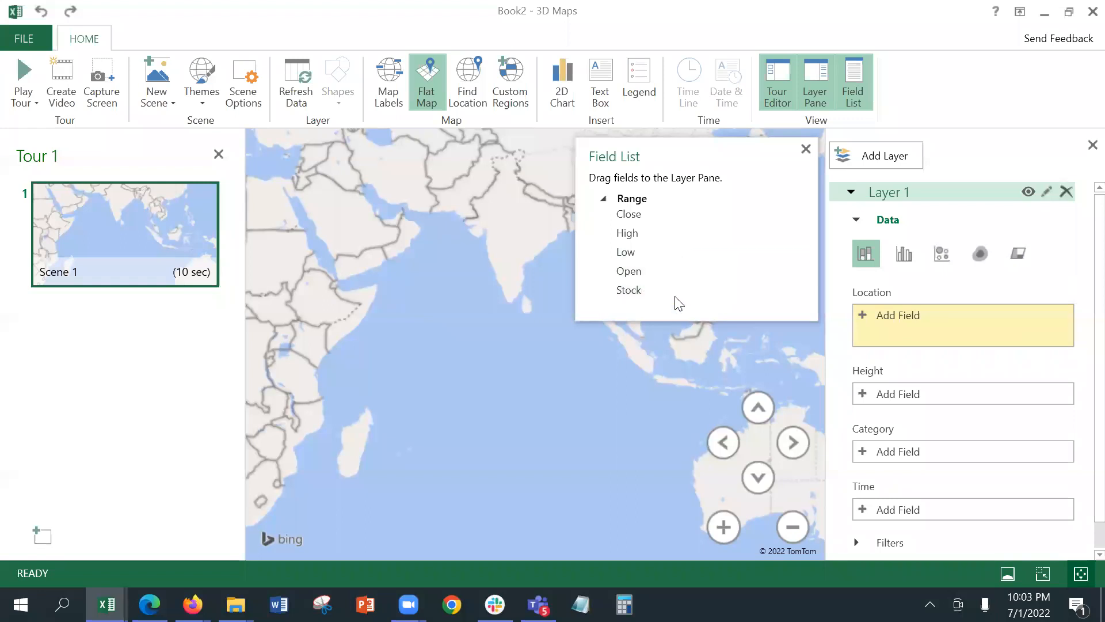
click(805, 151)
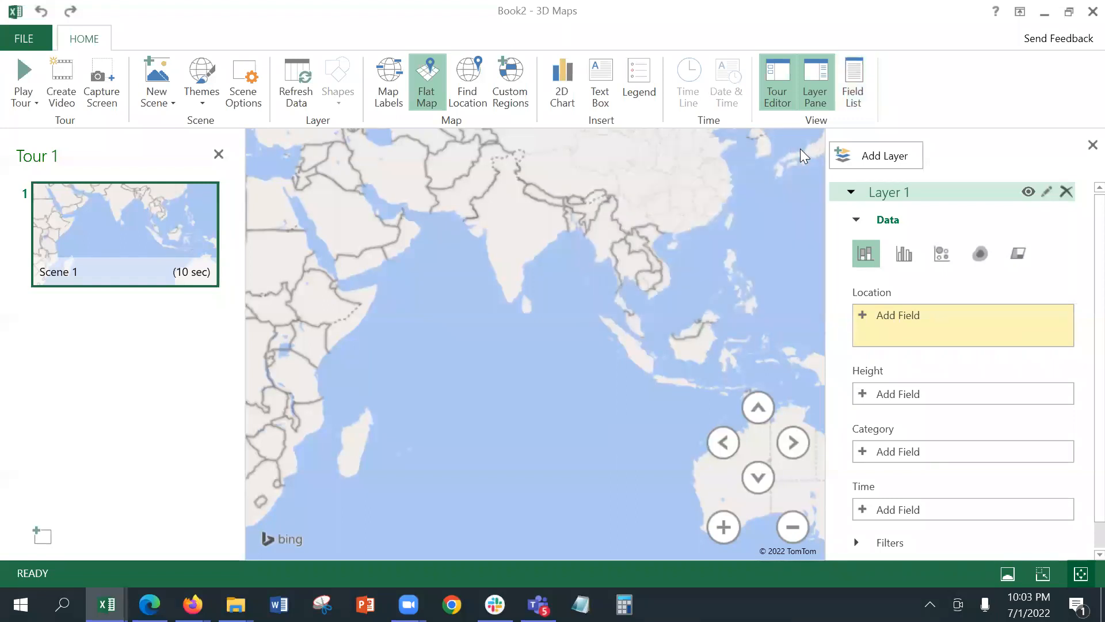
click(850, 103)
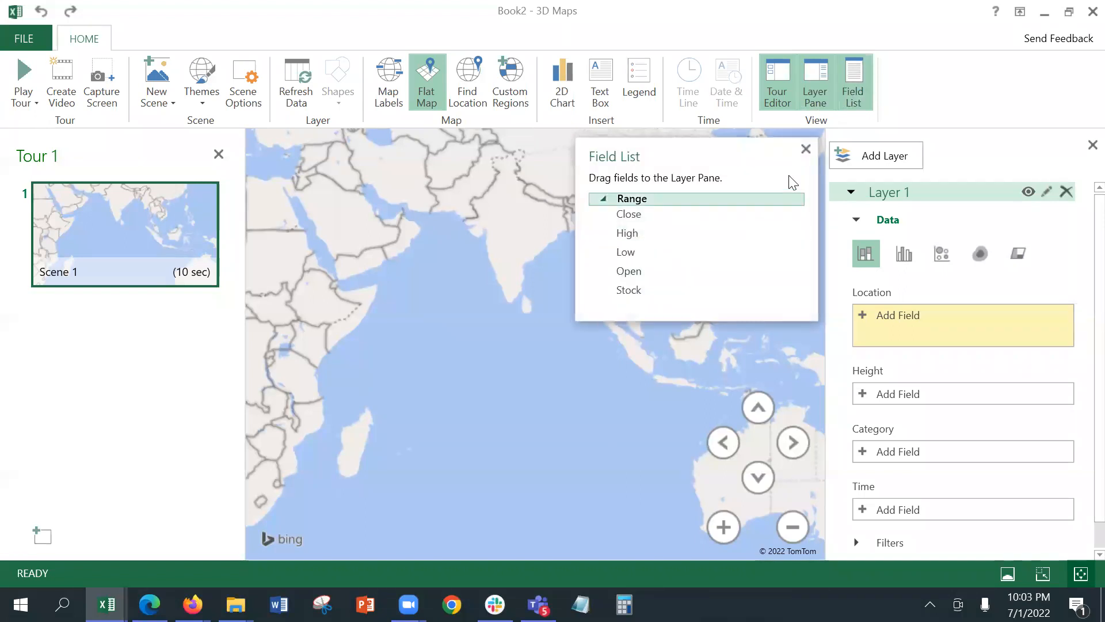
click(805, 149)
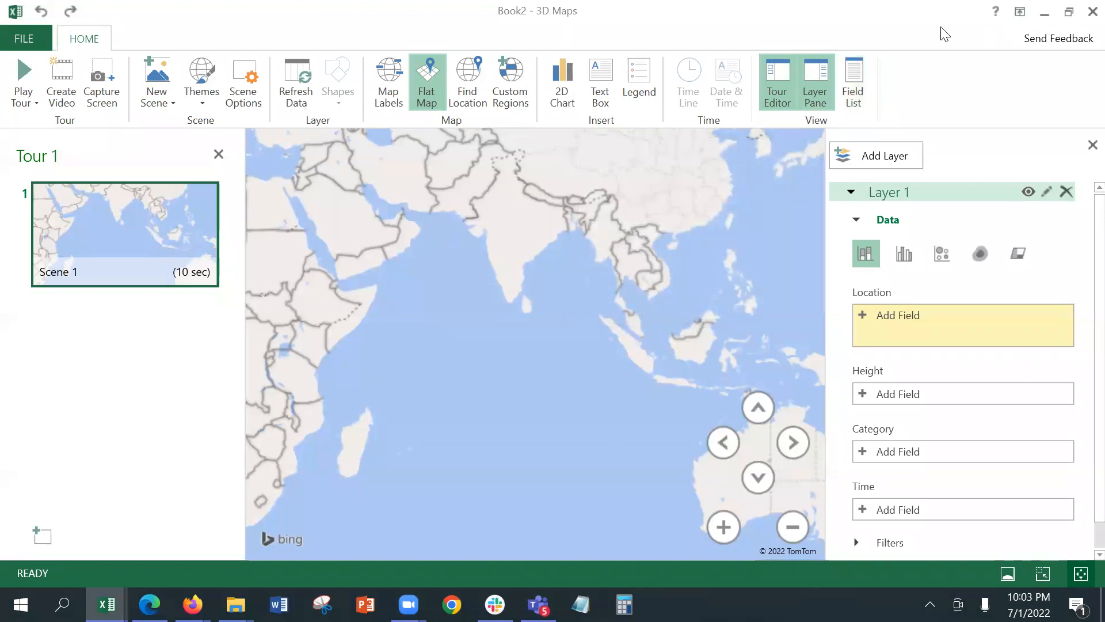
click(1092, 11)
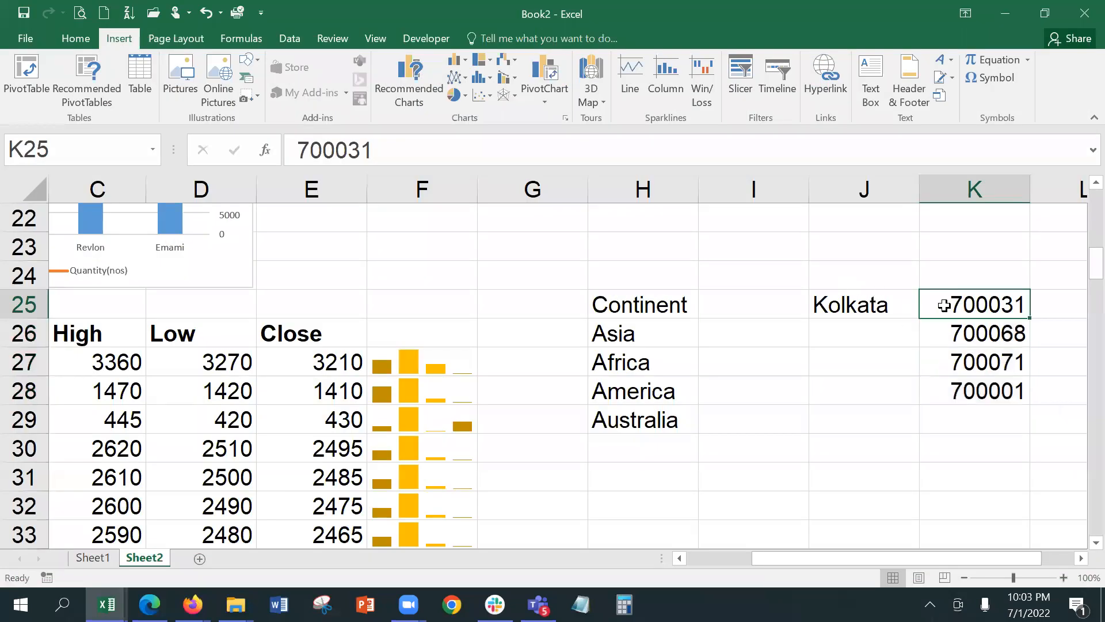
Fill the city name Kolkata down through J26:J28 beside the postal codes using Flash Fill.
drag(856, 302, 877, 406)
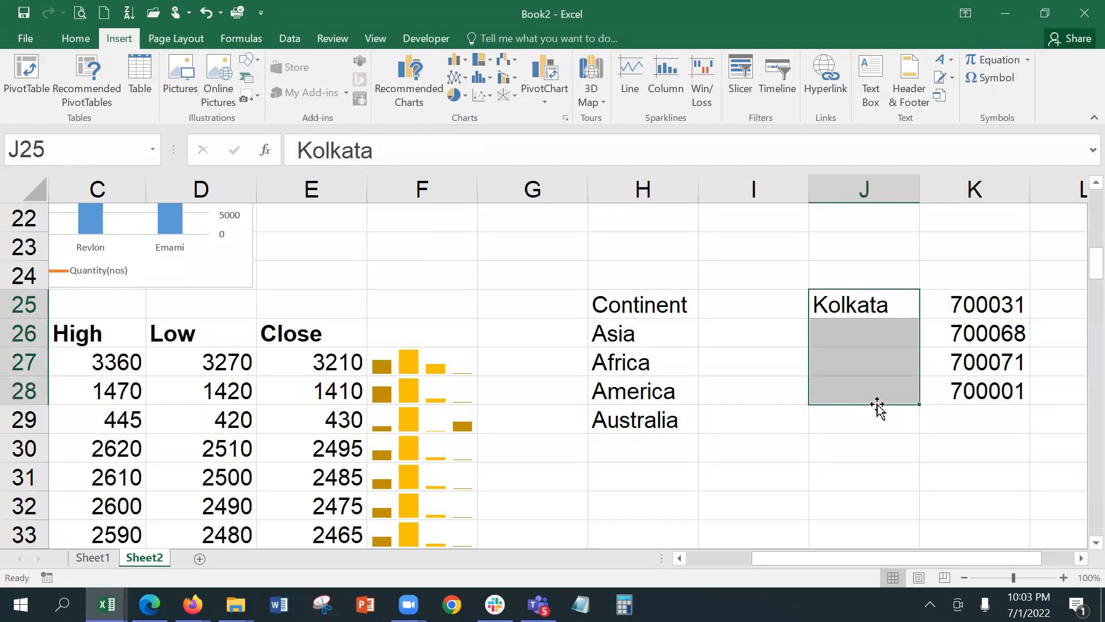
key(ctrl+e)
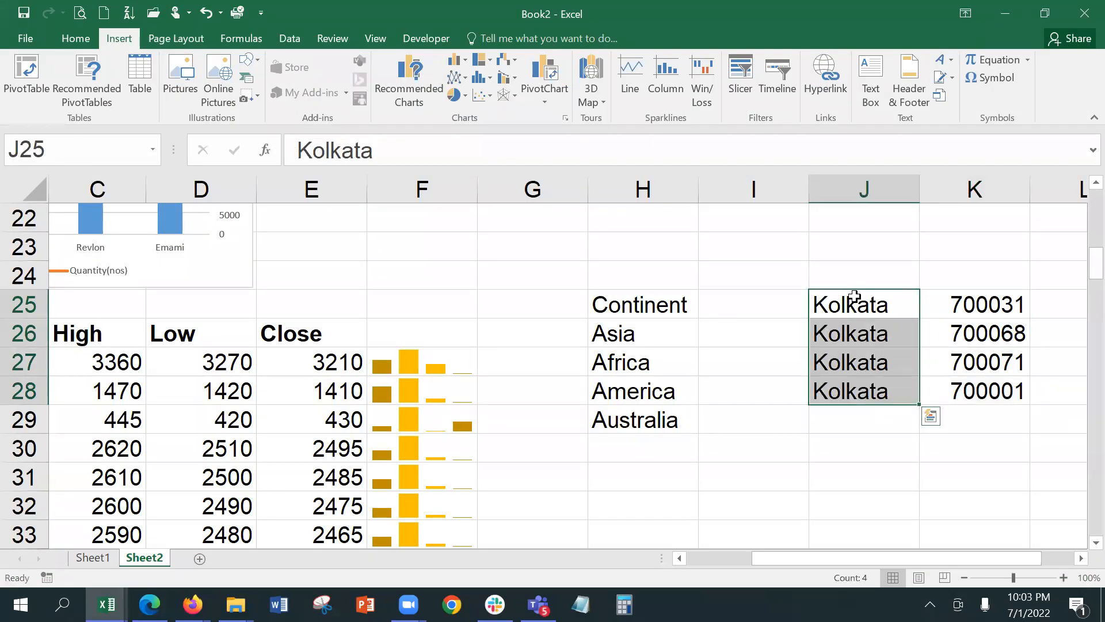
double_click(855, 297)
Open Tour 1 in 3D Maps with the city and postal code range J25:K28 selected, review the available fields and hide the Field List.
drag(856, 299, 987, 391)
click(967, 413)
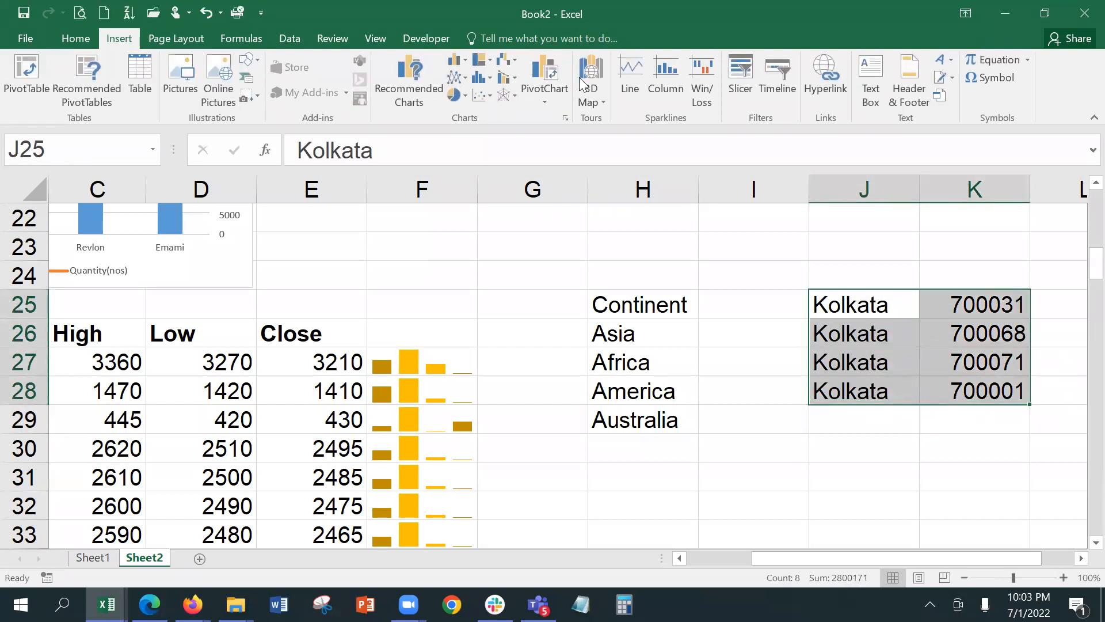
click(588, 89)
click(603, 113)
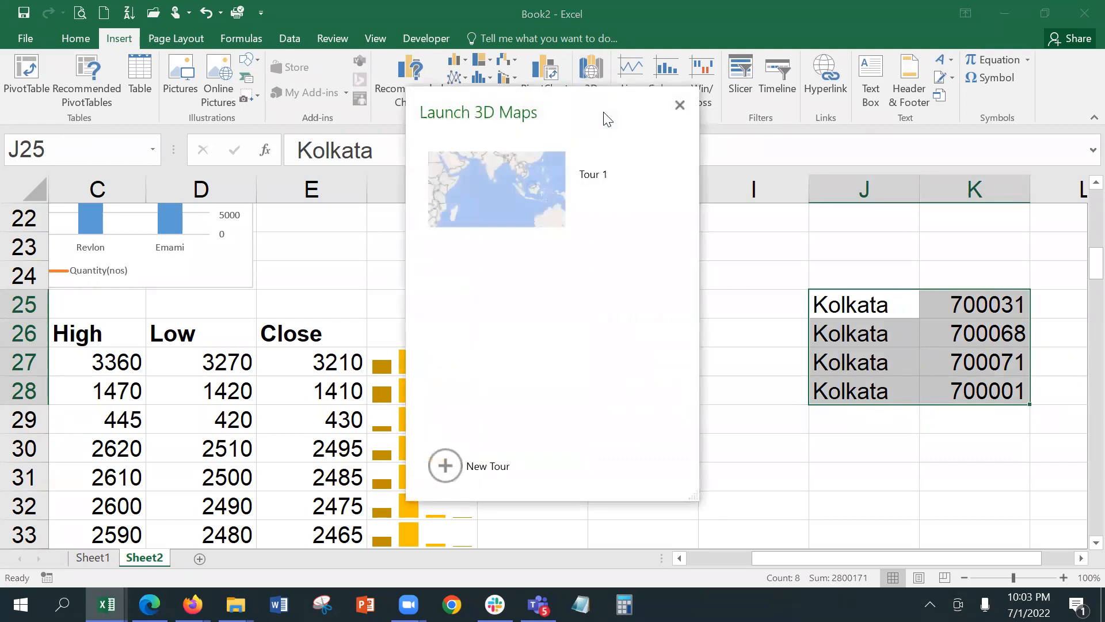
click(490, 184)
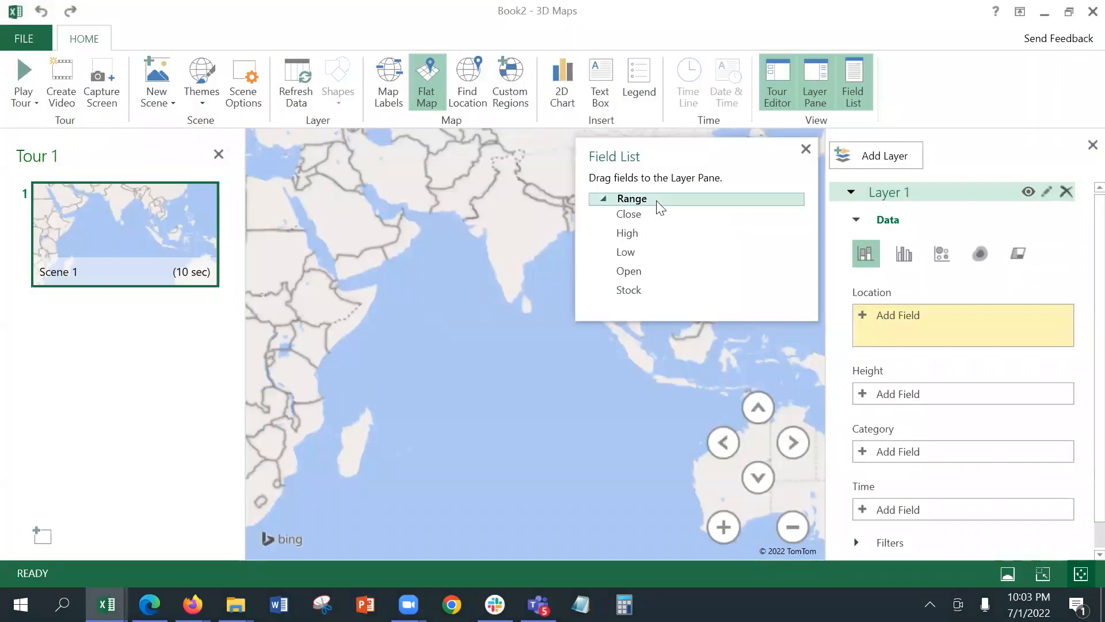
drag(656, 200, 684, 213)
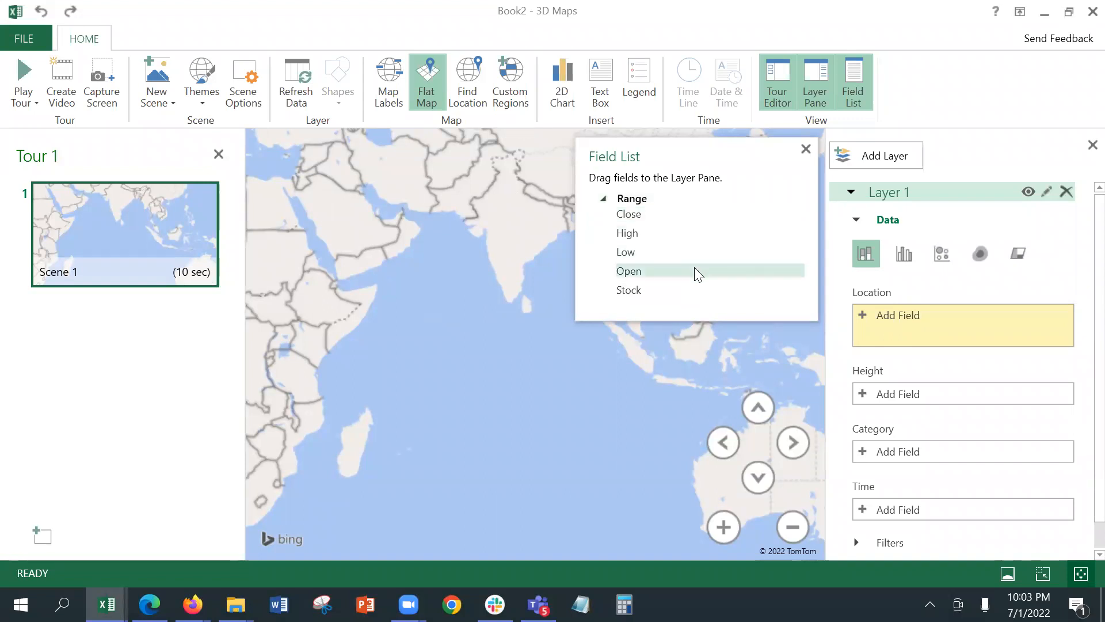
click(806, 149)
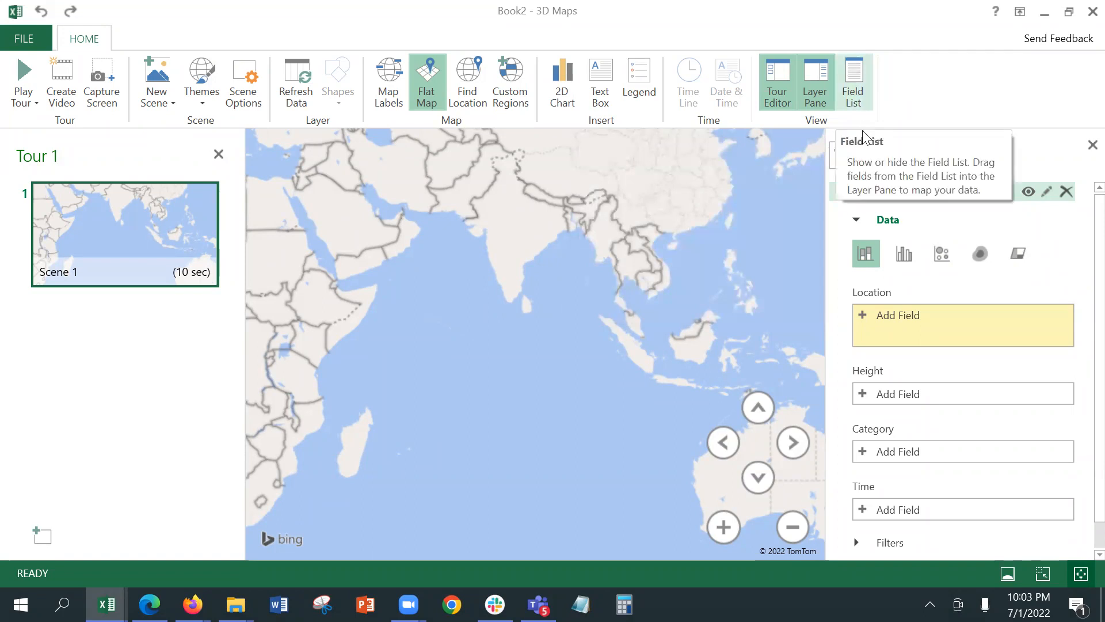
Add another layer to Tour 1 and hide the Tour Editor.
click(874, 158)
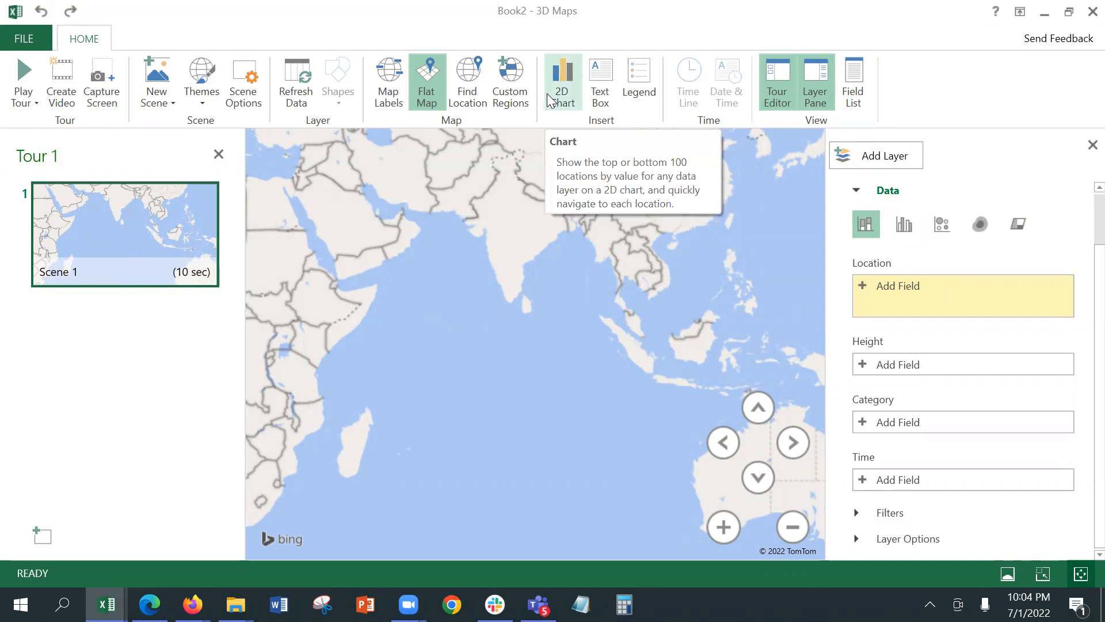
click(219, 154)
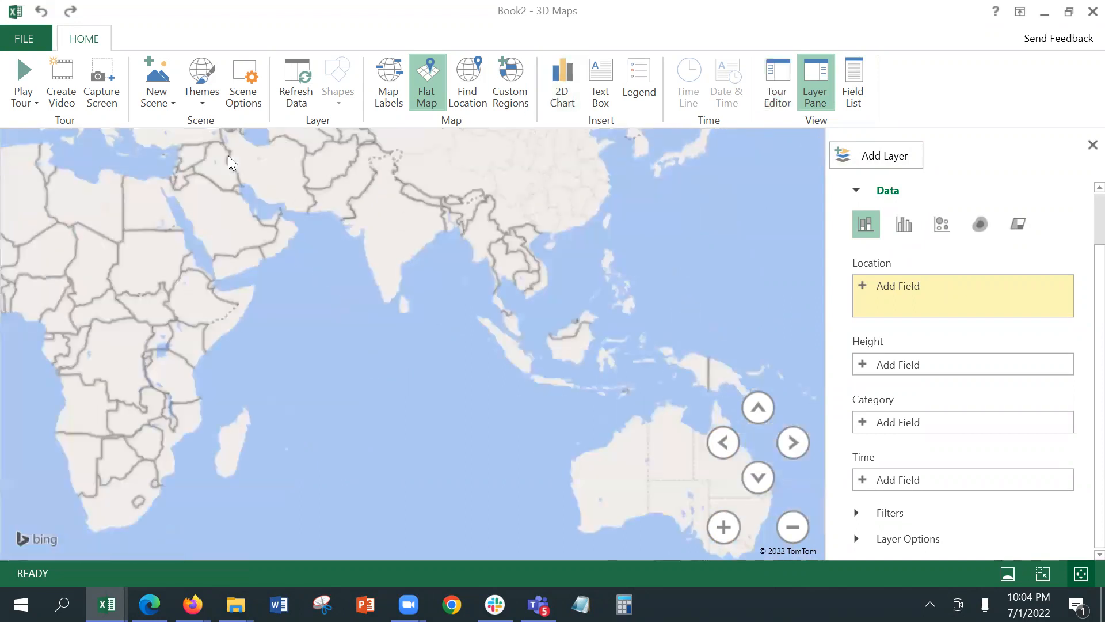
Turn on the map labels, preview the map as a globe and return it to the flat map view.
click(390, 88)
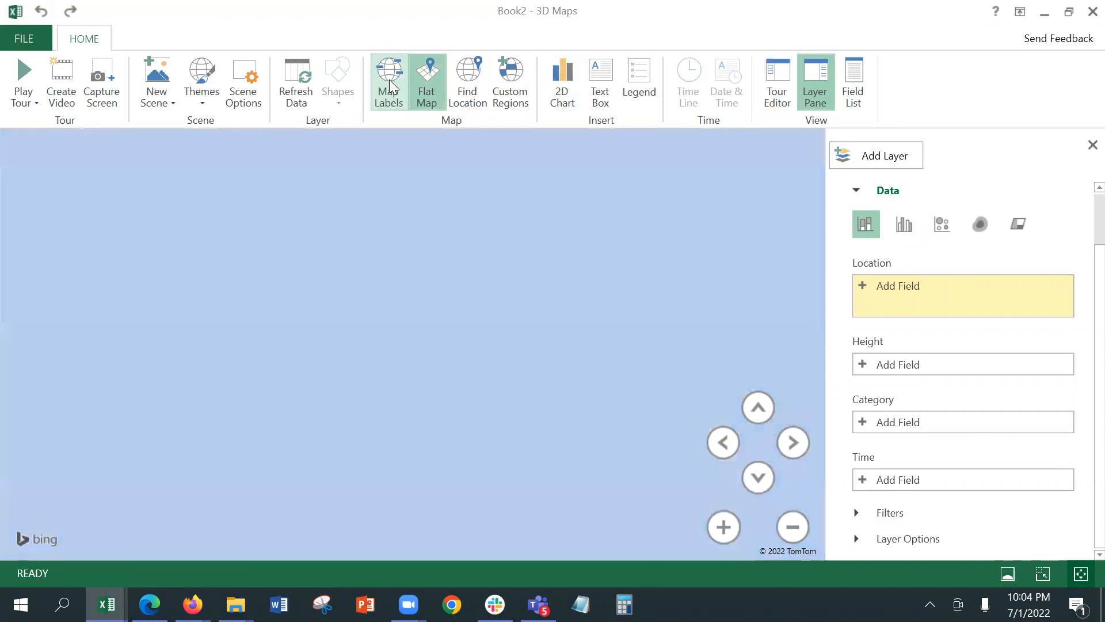
click(432, 85)
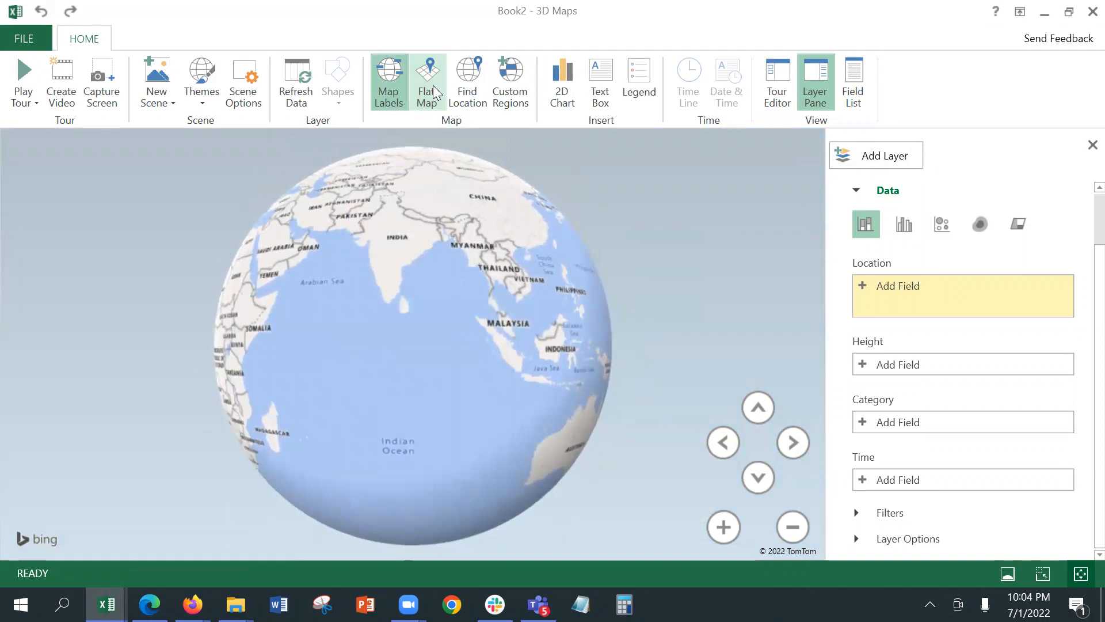
click(433, 85)
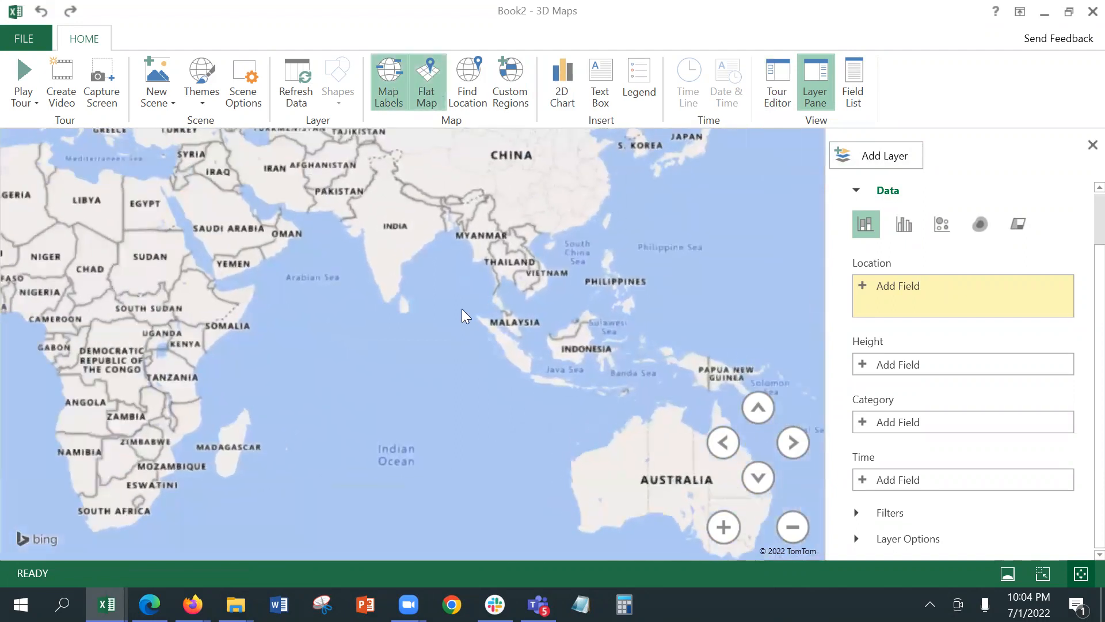
Refresh the map data and check which fields can be added as the layer's Location.
click(298, 91)
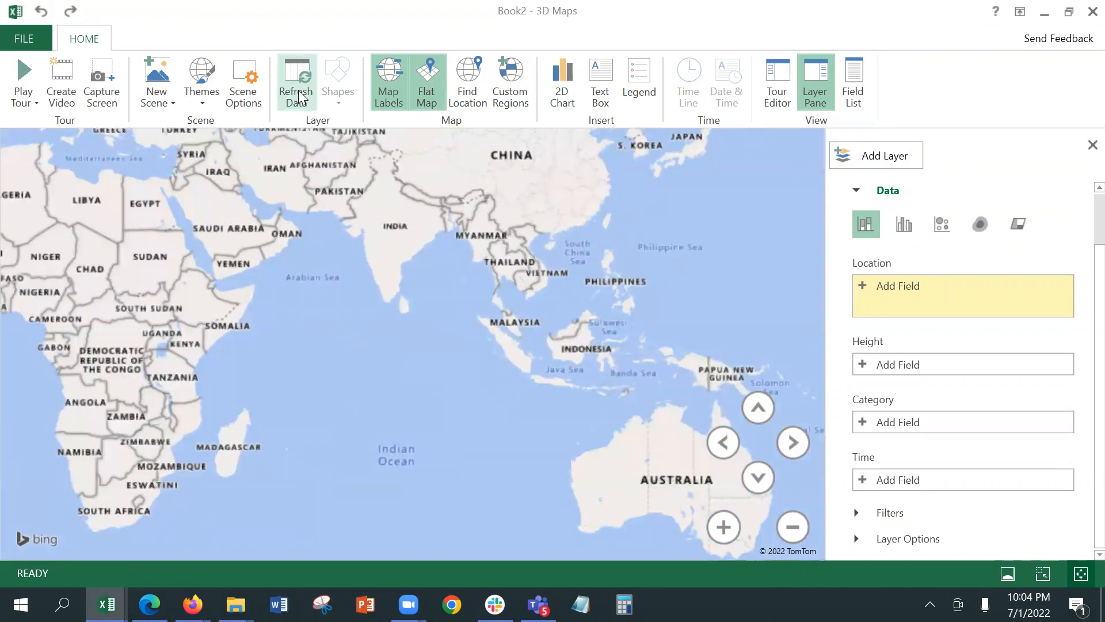
click(873, 286)
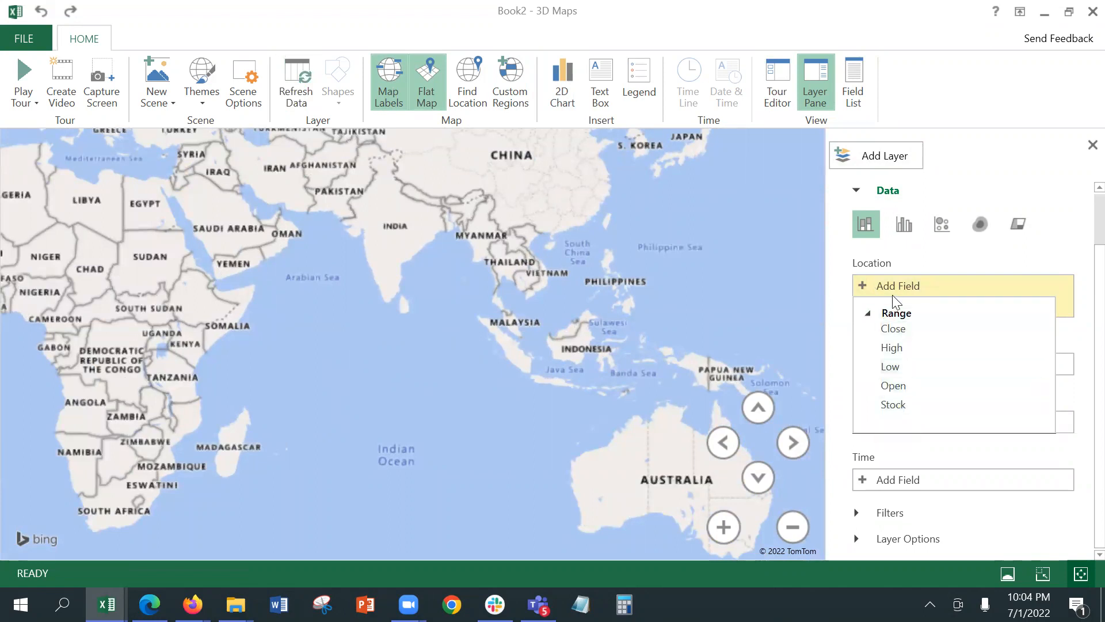
click(1016, 237)
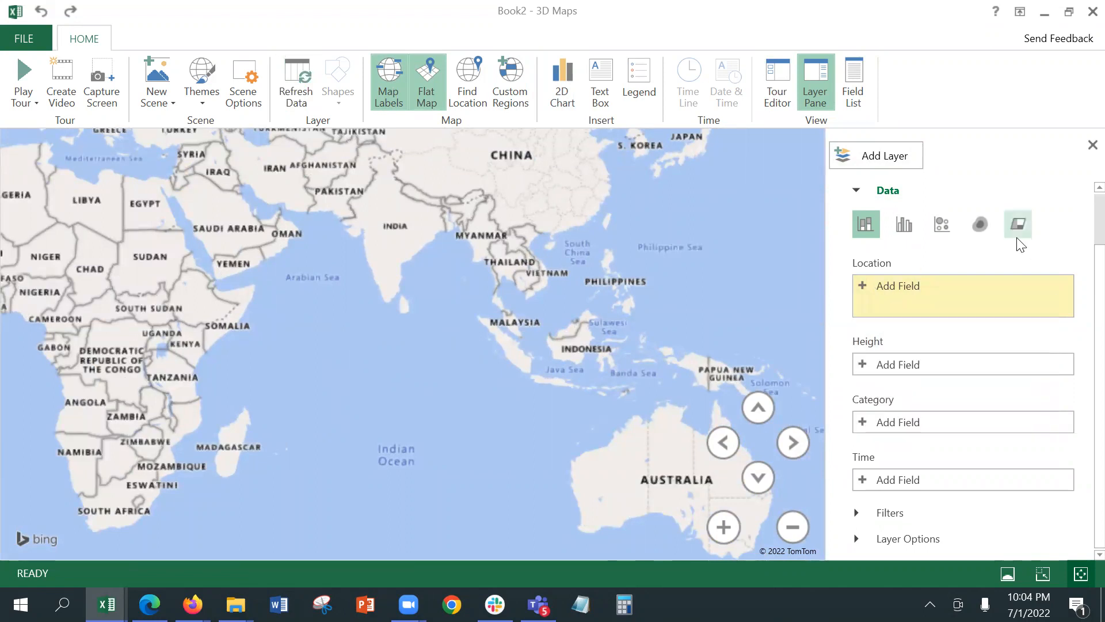
click(904, 284)
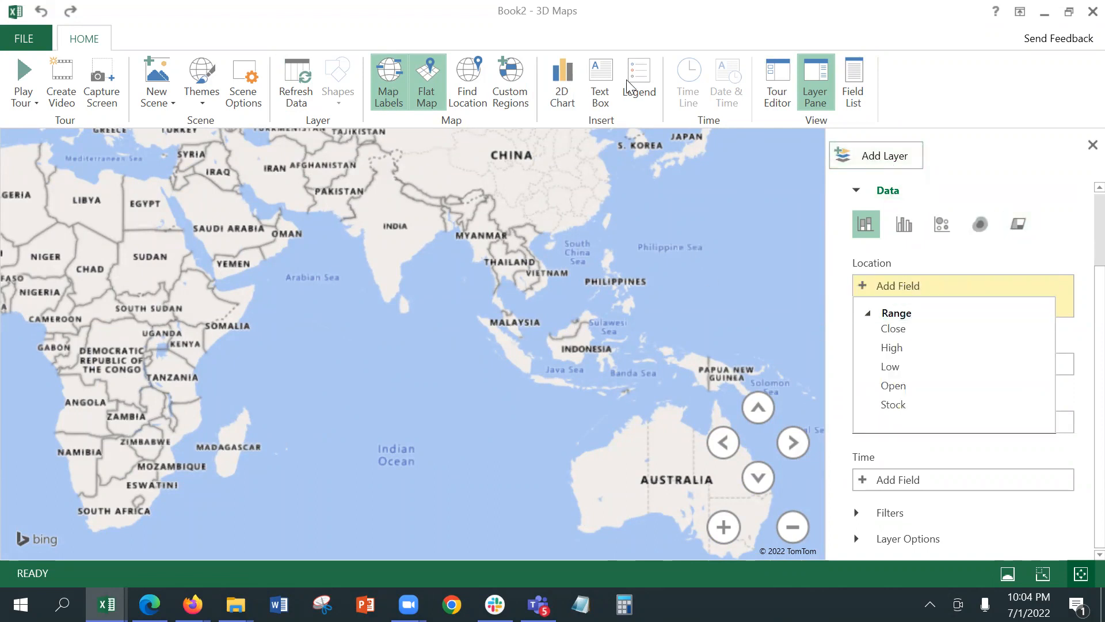
Show the Tour Editor and Field List alongside the Layer Pane, and close 3D Maps.
click(784, 87)
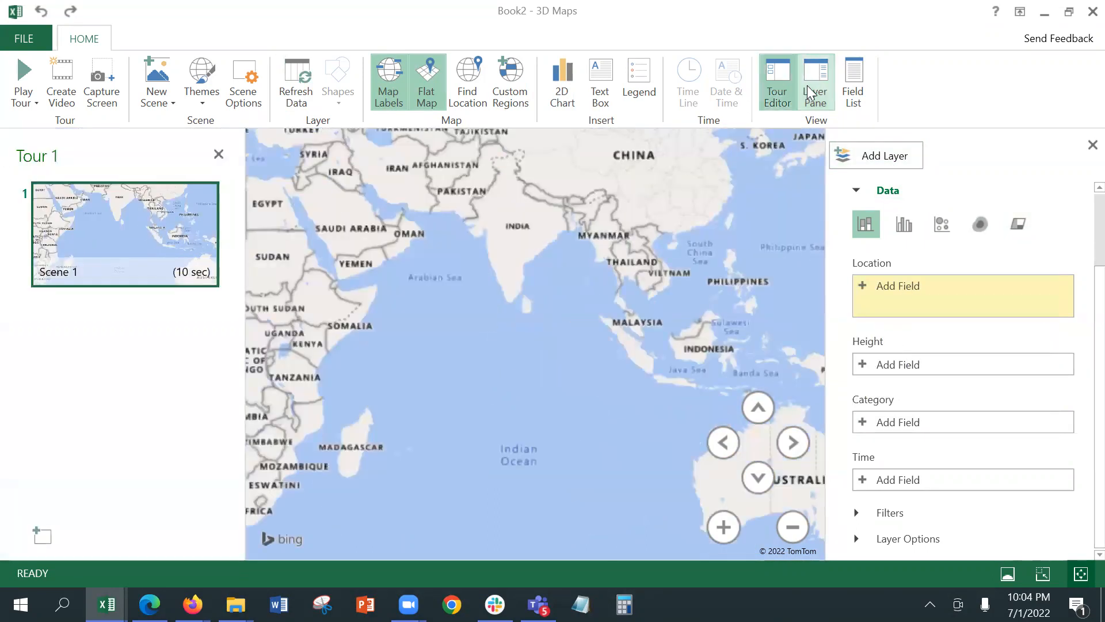
click(826, 92)
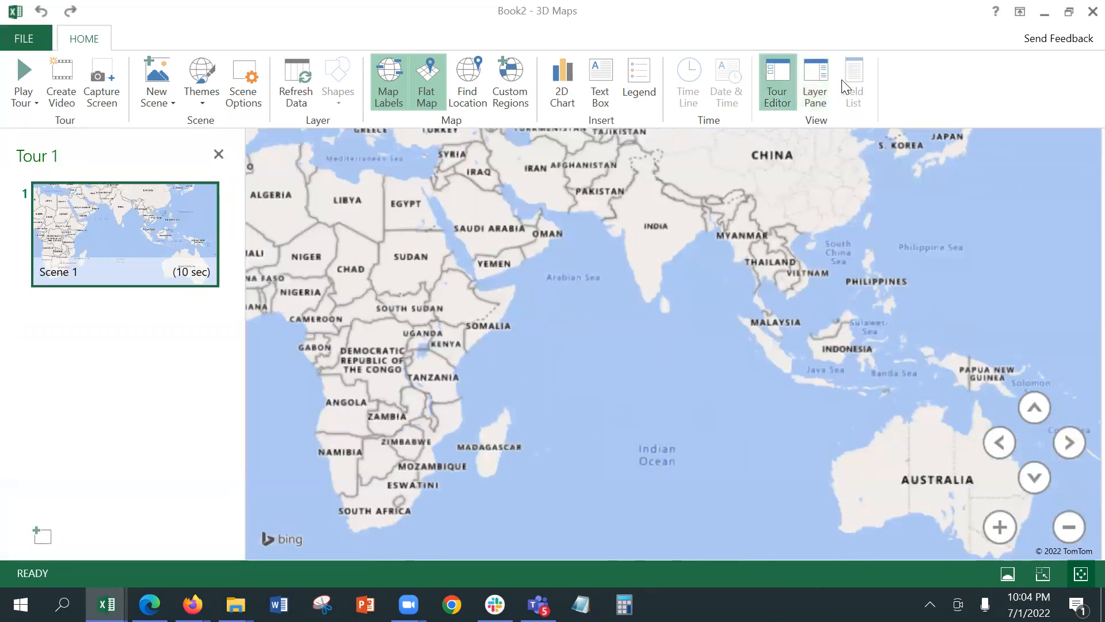
click(824, 83)
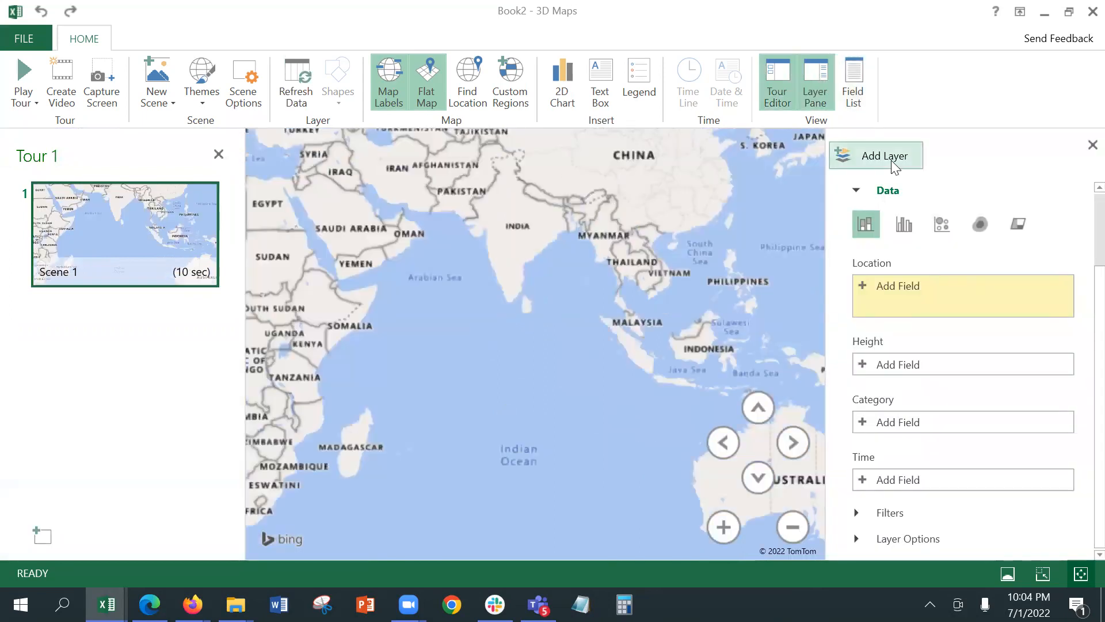
click(853, 74)
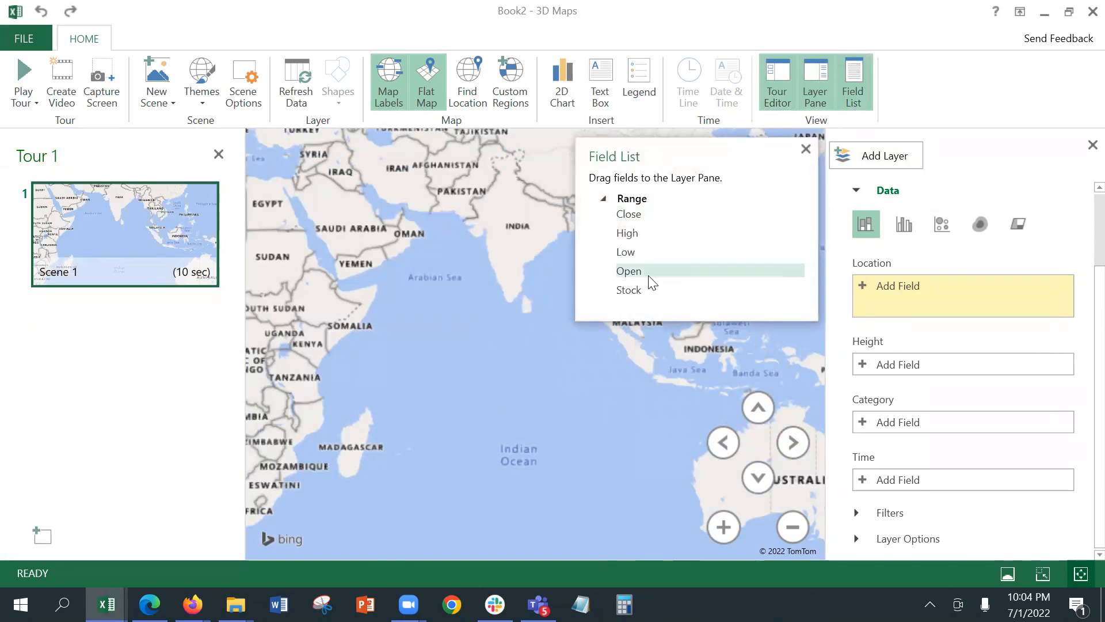
click(1082, 17)
Reopen Tour 1 in 3D Maps with the city and postal code range J25:K28 selected.
click(593, 354)
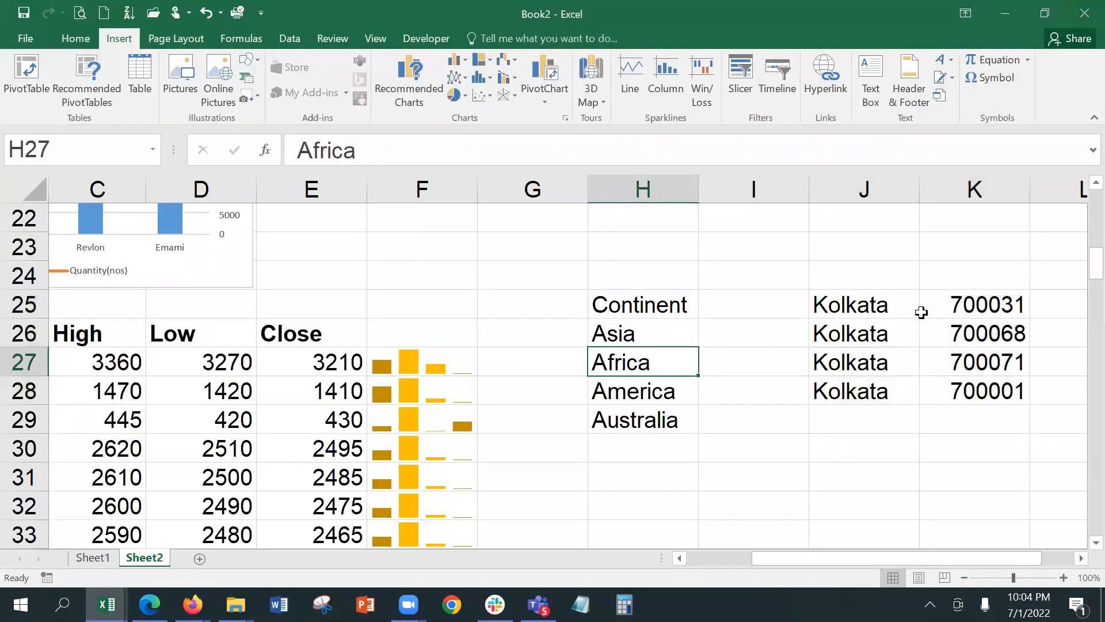
drag(884, 301, 939, 396)
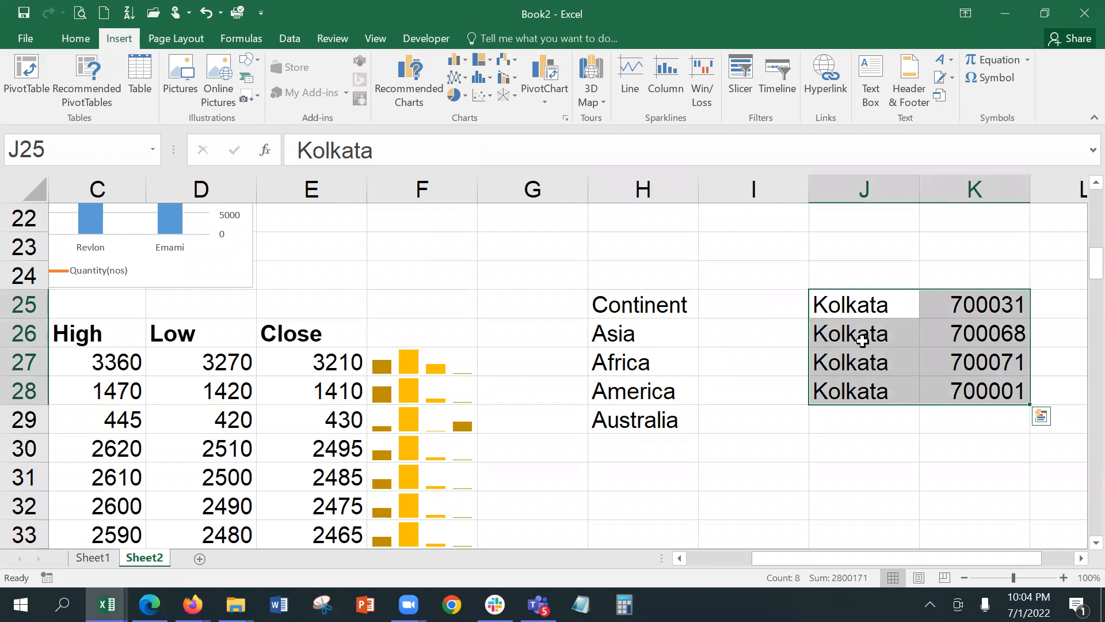
right_click(896, 339)
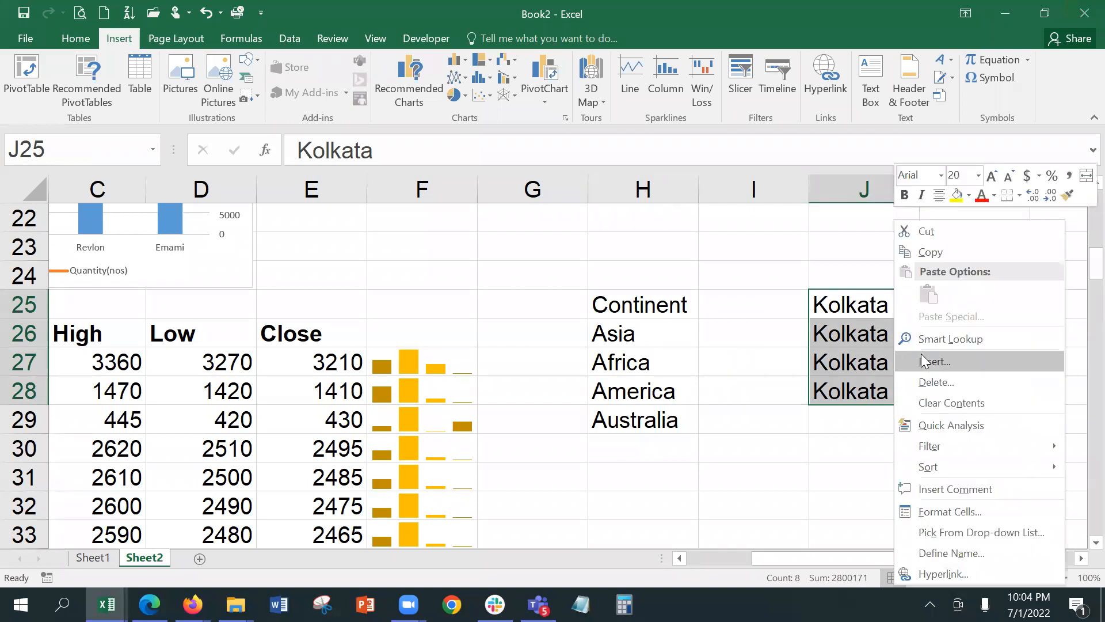
click(601, 105)
click(605, 118)
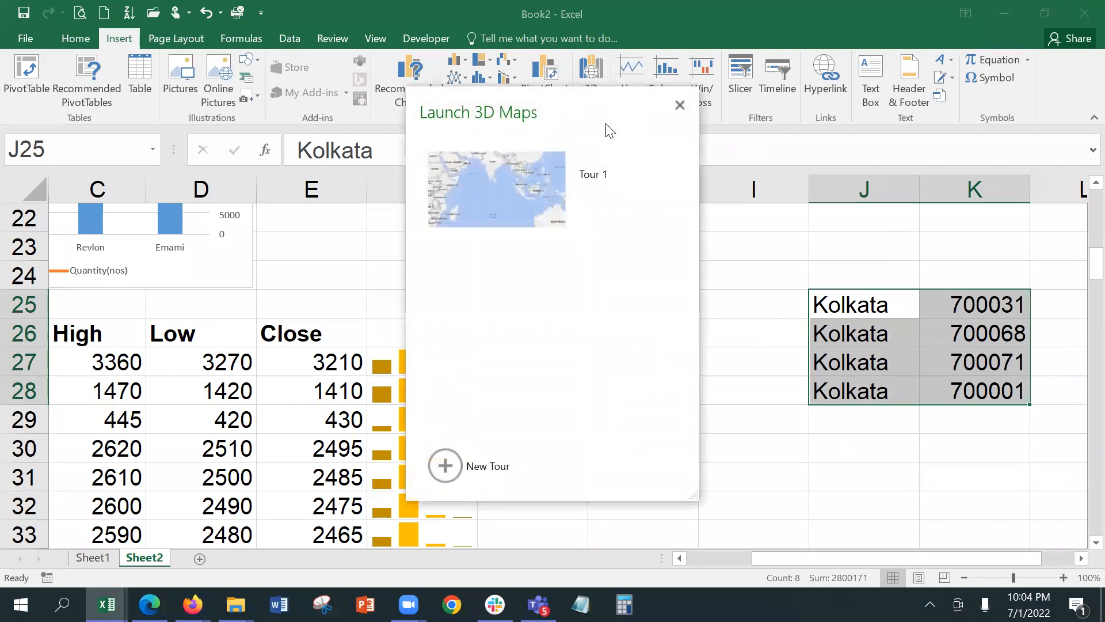
click(542, 183)
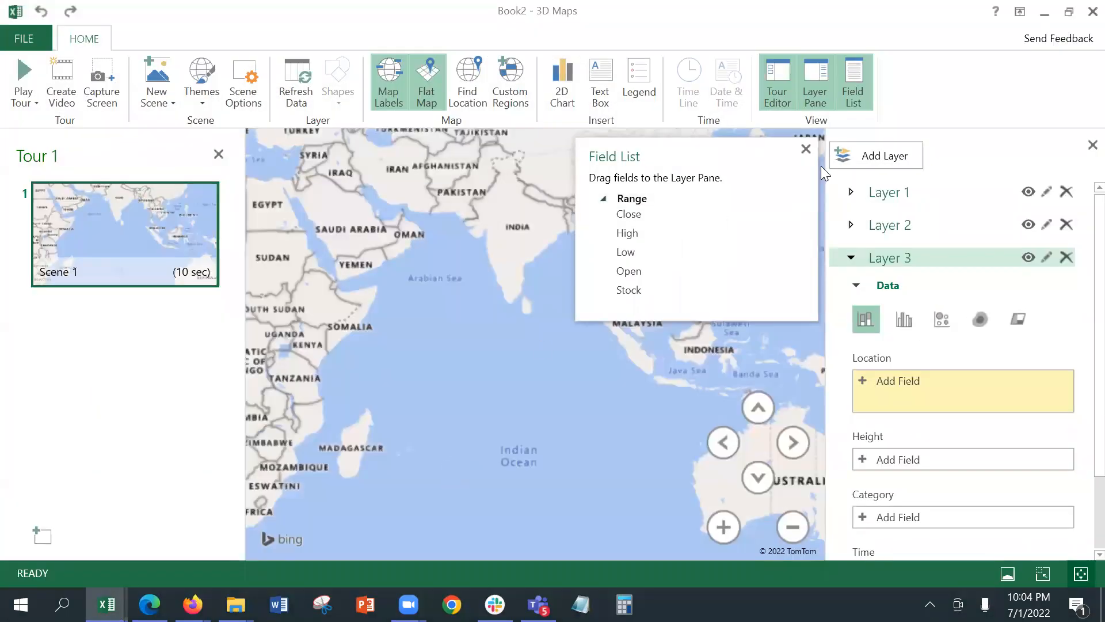
Hide the Field List, restore the 3D Maps window to a smaller size and close it to return to the worksheet.
click(805, 150)
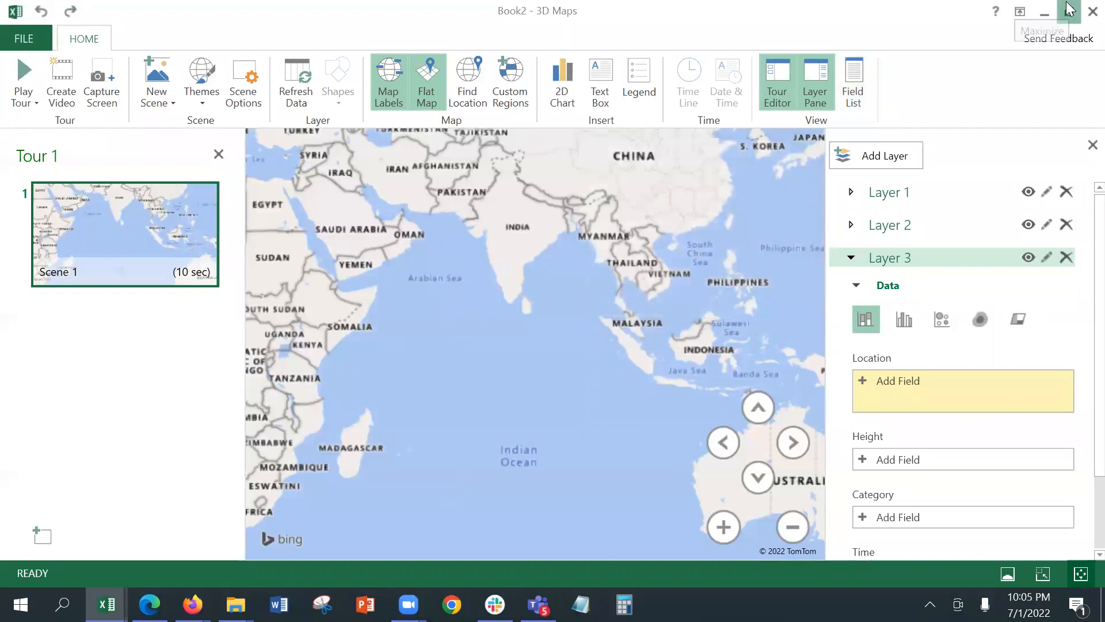
click(1069, 11)
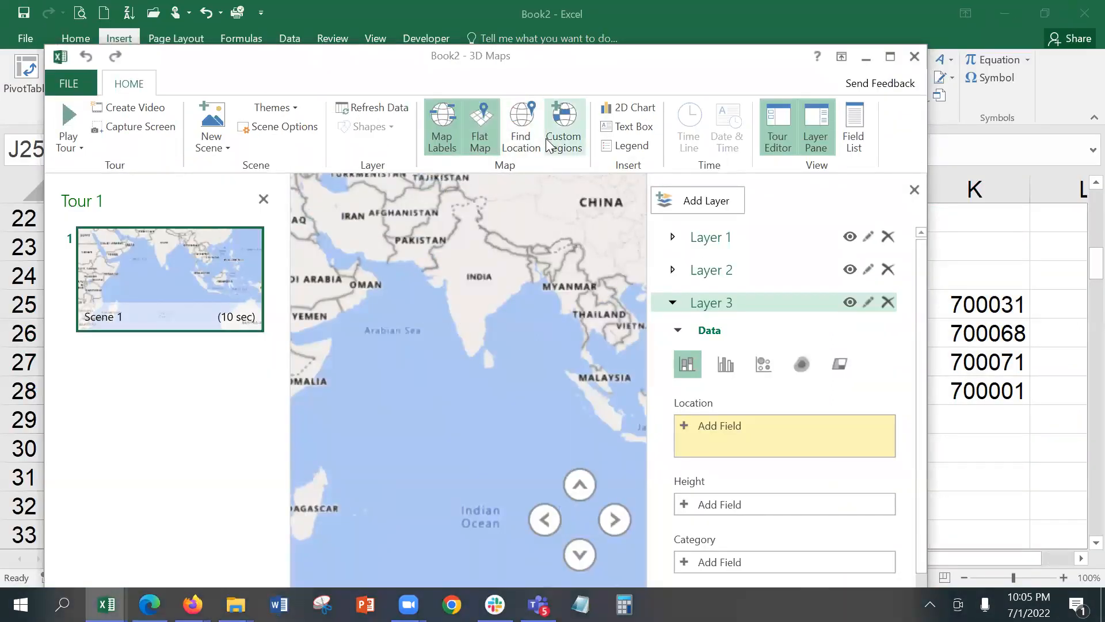
click(913, 57)
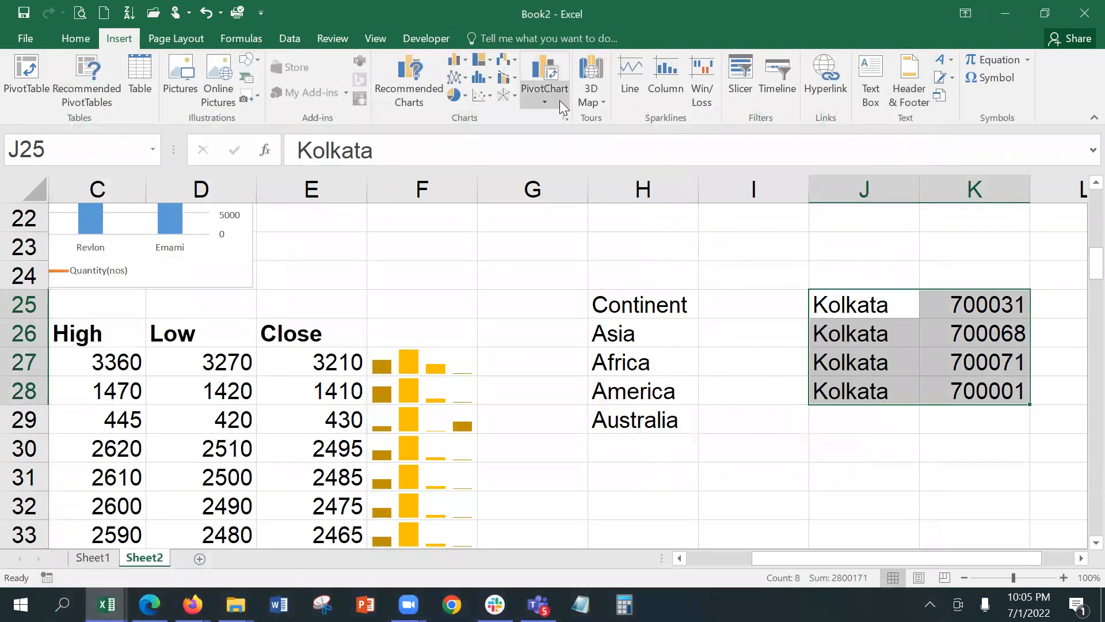
Create a new 3D Maps tour from the selected city and postal code range J25:K28.
click(597, 95)
click(619, 120)
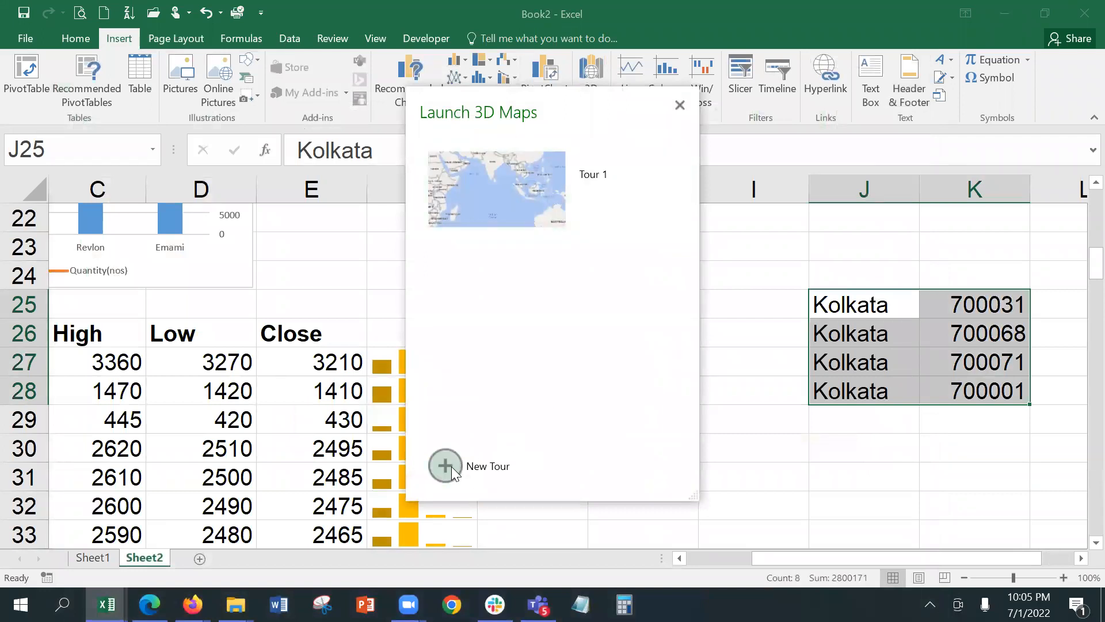
click(445, 465)
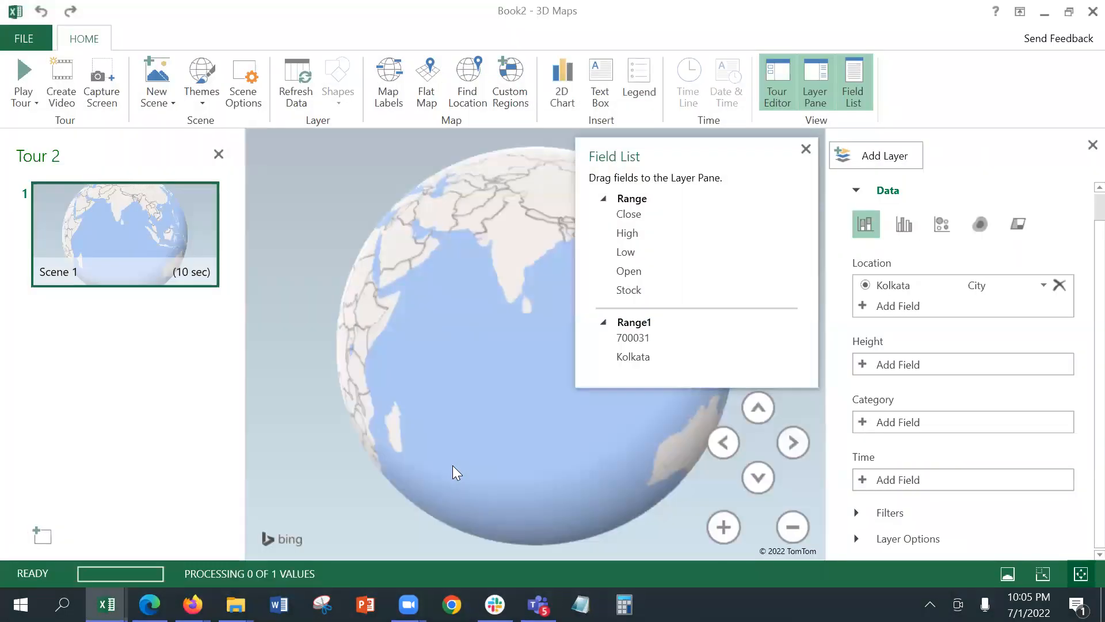
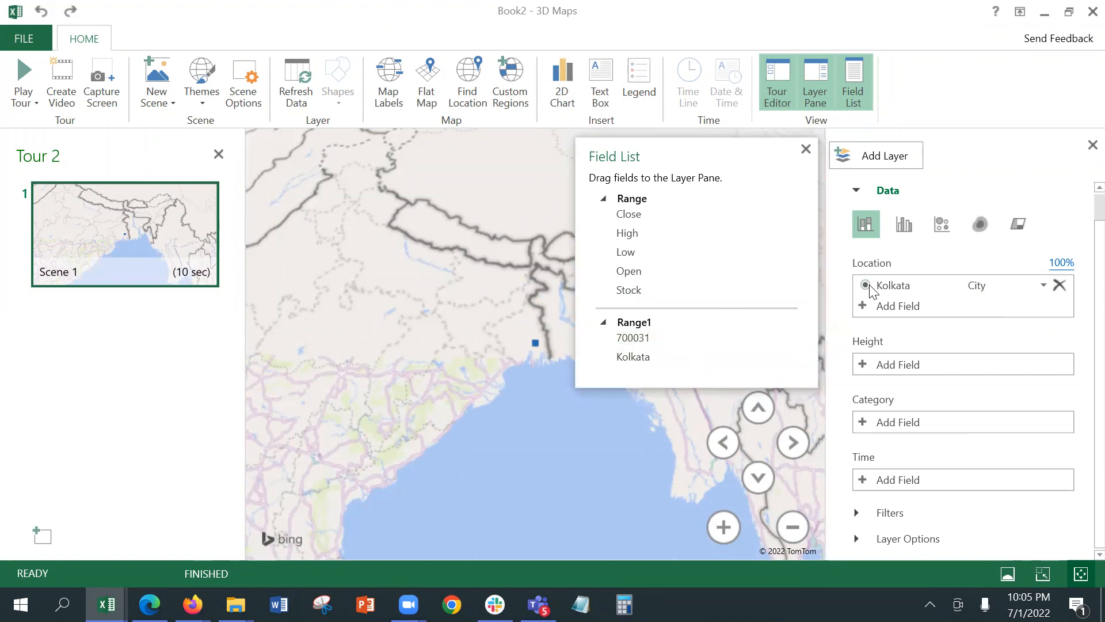
Try Postal Code as the location type of the Kolkata field and set it back to City.
click(1044, 285)
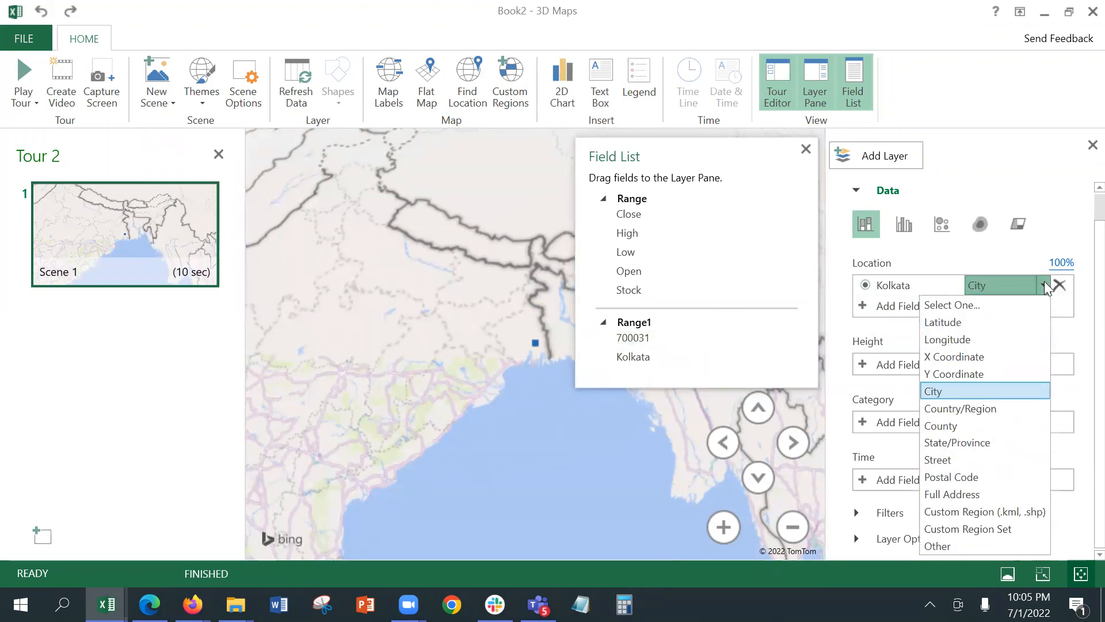
click(987, 478)
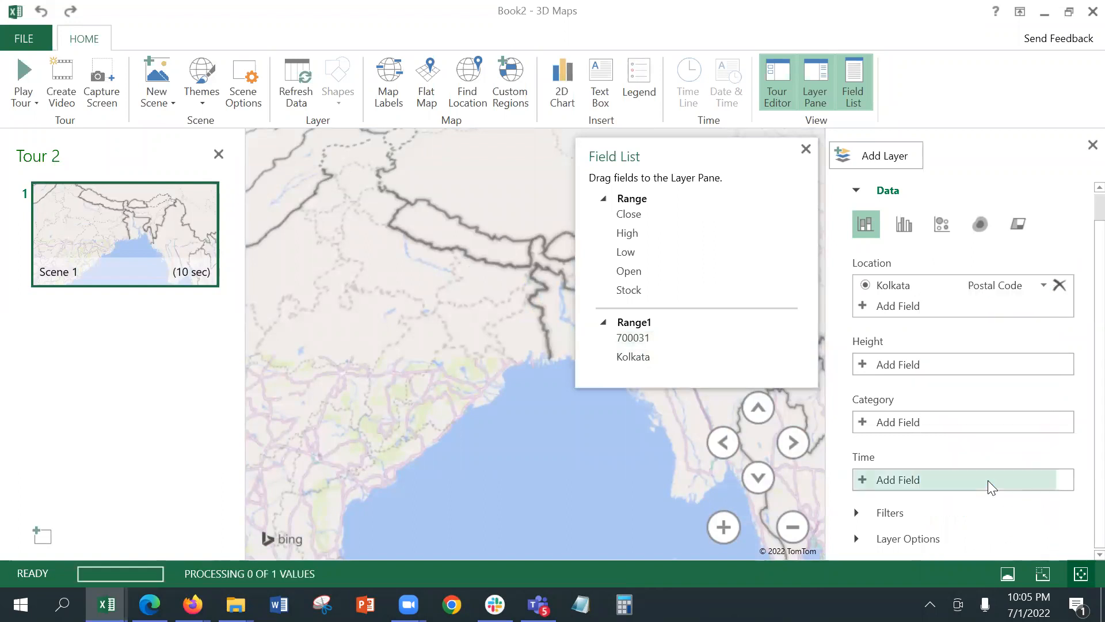
click(982, 305)
click(1040, 289)
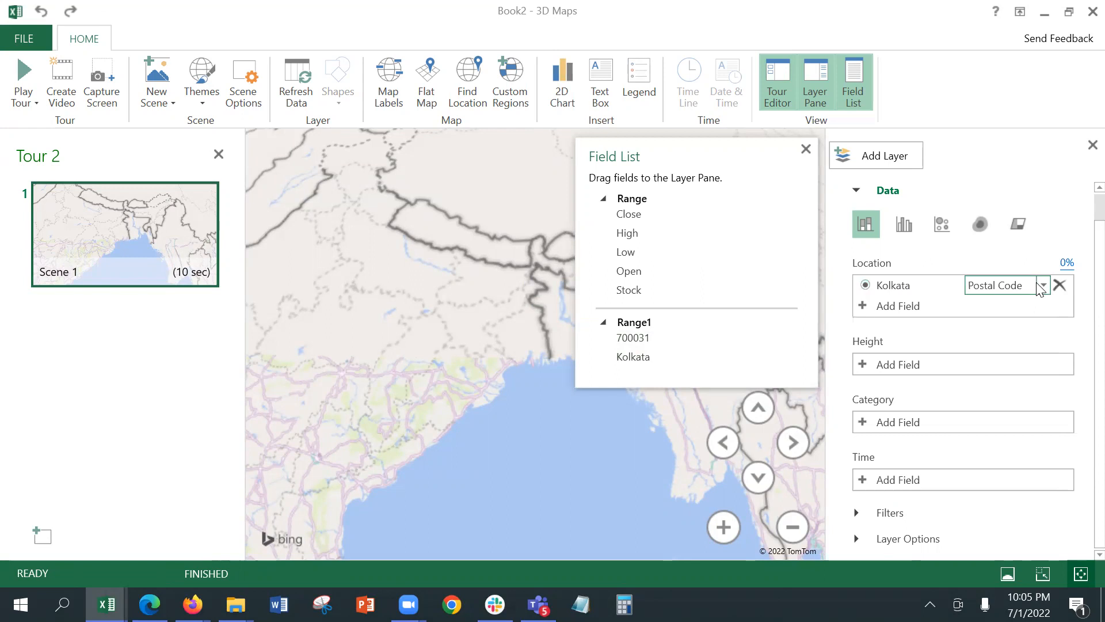
click(1043, 285)
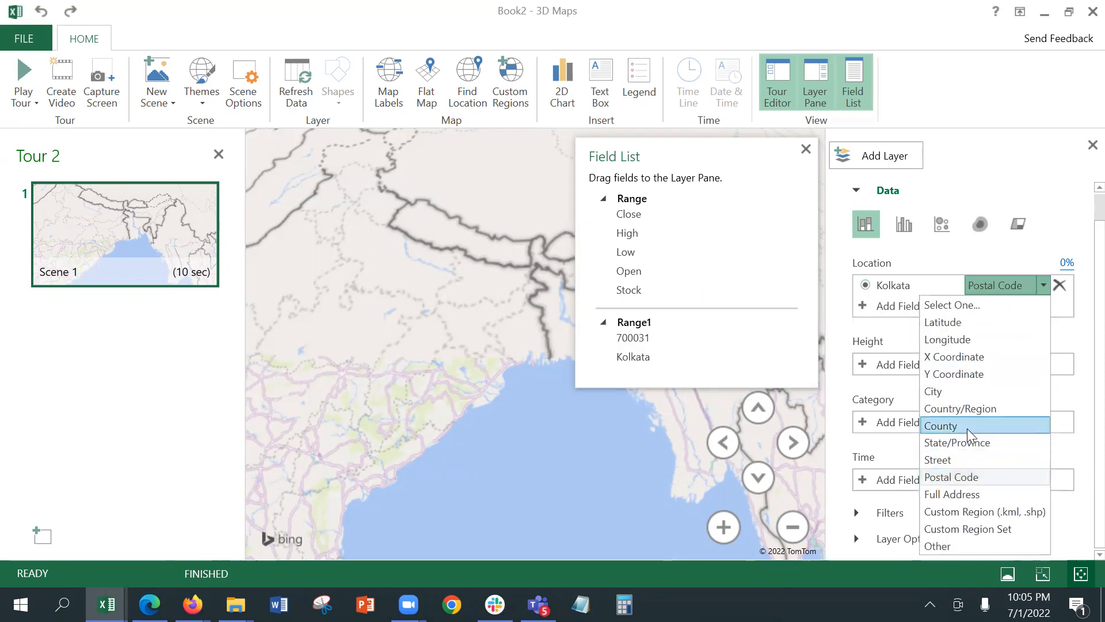
click(975, 392)
Add the 700031 field to Location as Postal Code, make it the mapped level, and hide the Field List.
click(908, 309)
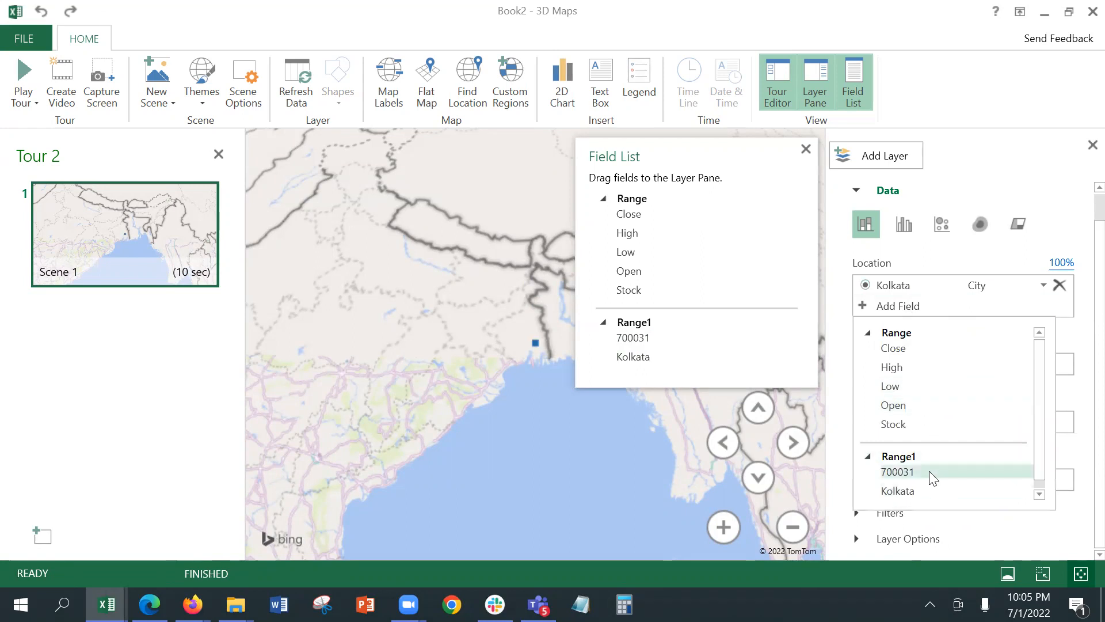
click(930, 471)
click(1042, 306)
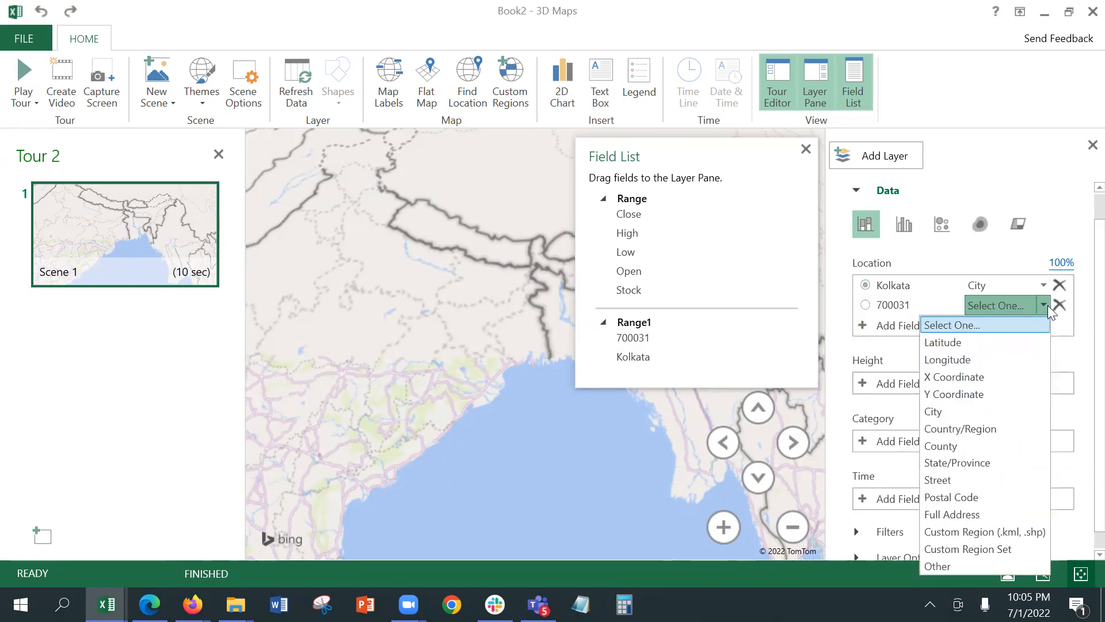
click(985, 500)
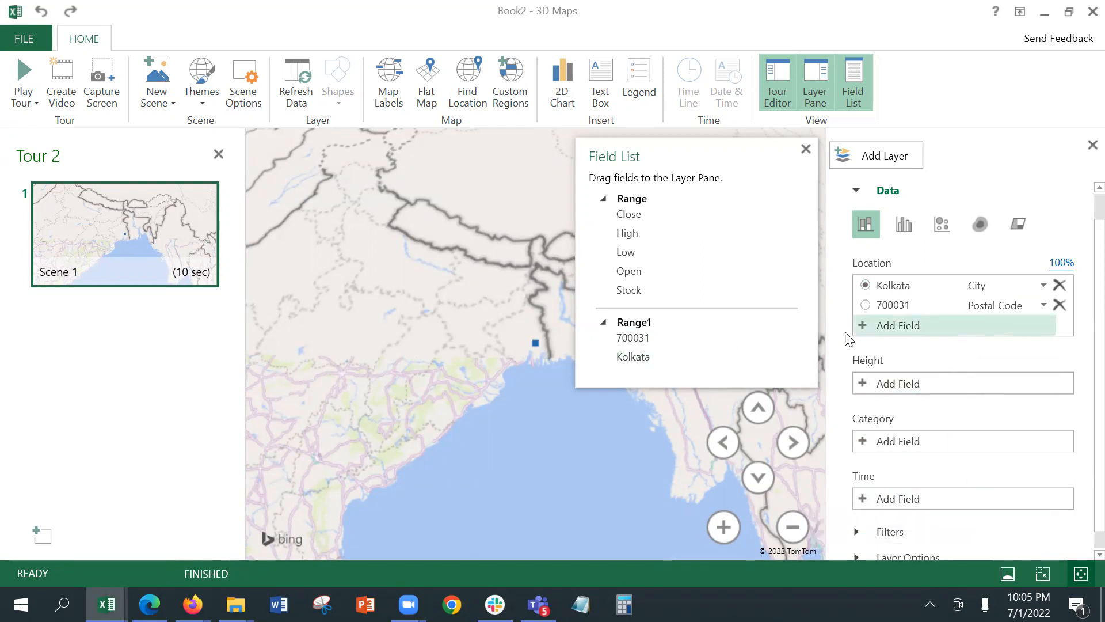
click(905, 309)
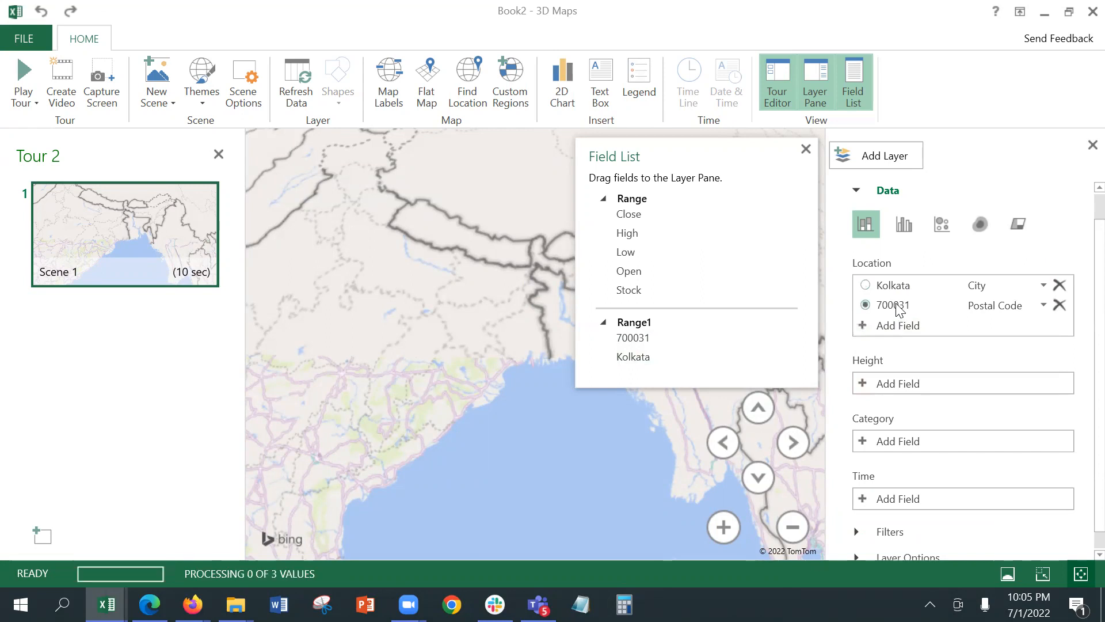
click(806, 150)
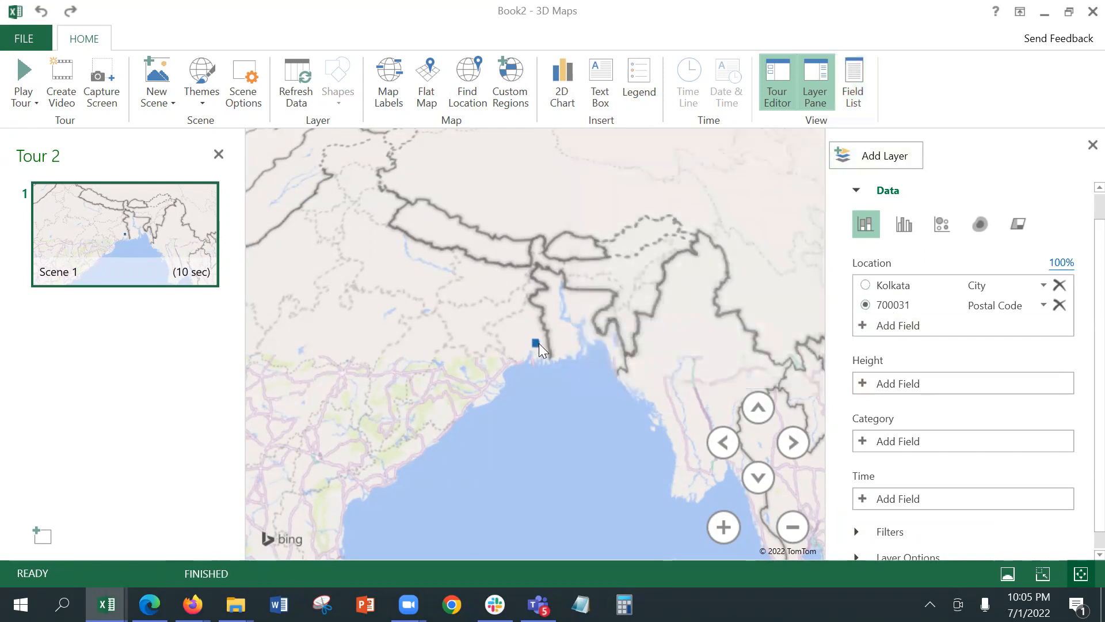
Zoom in on the plotted postal code markers and tilt the map to an overhead view.
double_click(539, 343)
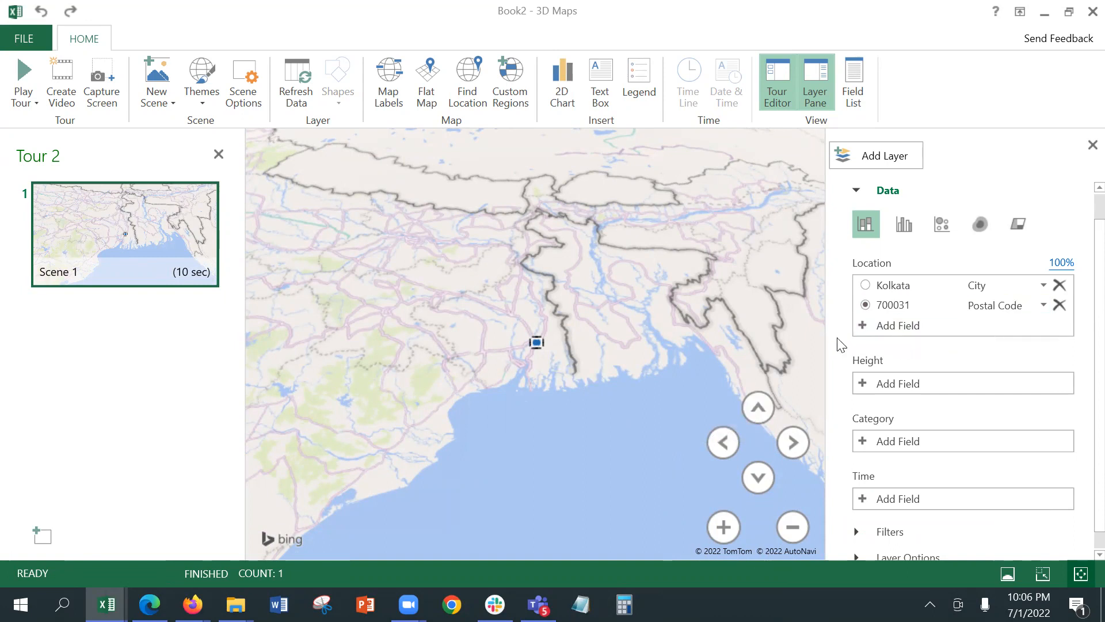
double_click(535, 346)
double_click(535, 347)
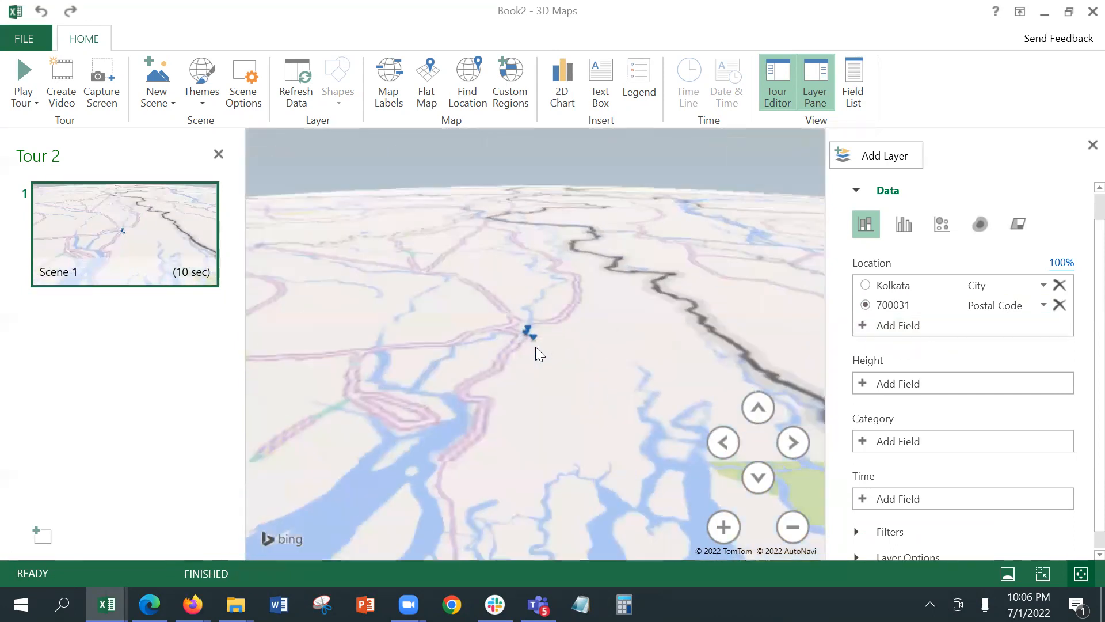
scroll(535, 347, down, 5)
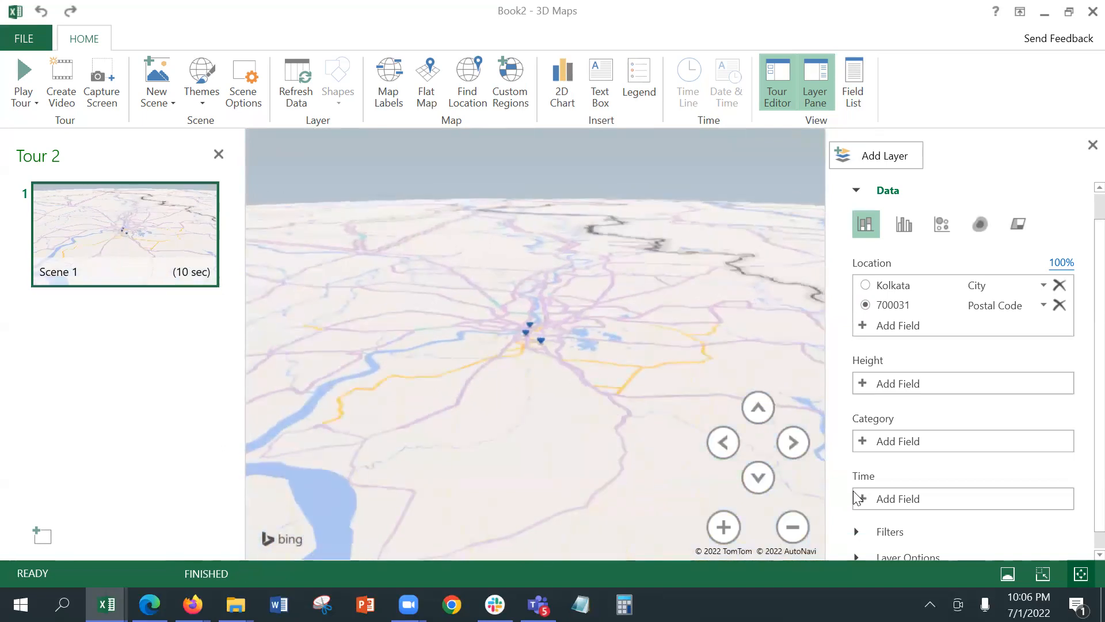
click(759, 475)
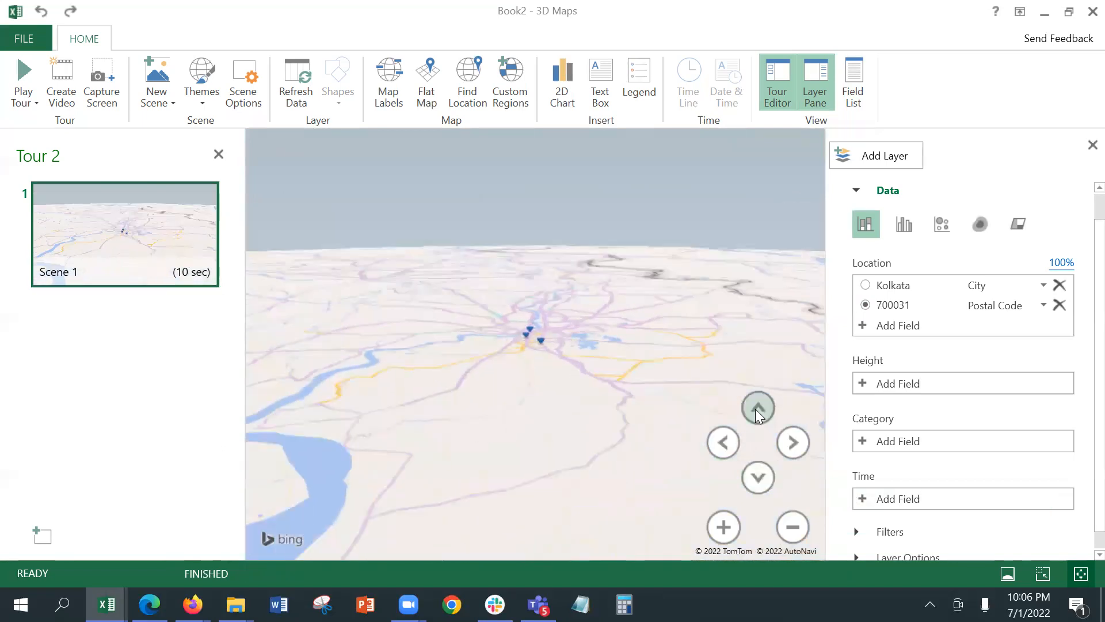
click(756, 409)
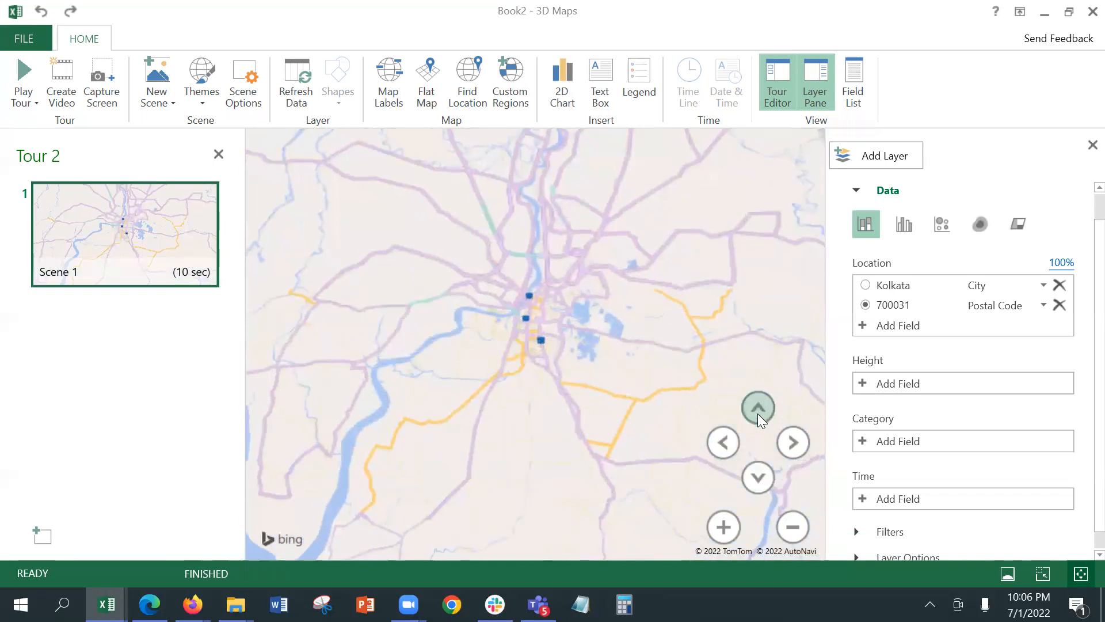
click(759, 416)
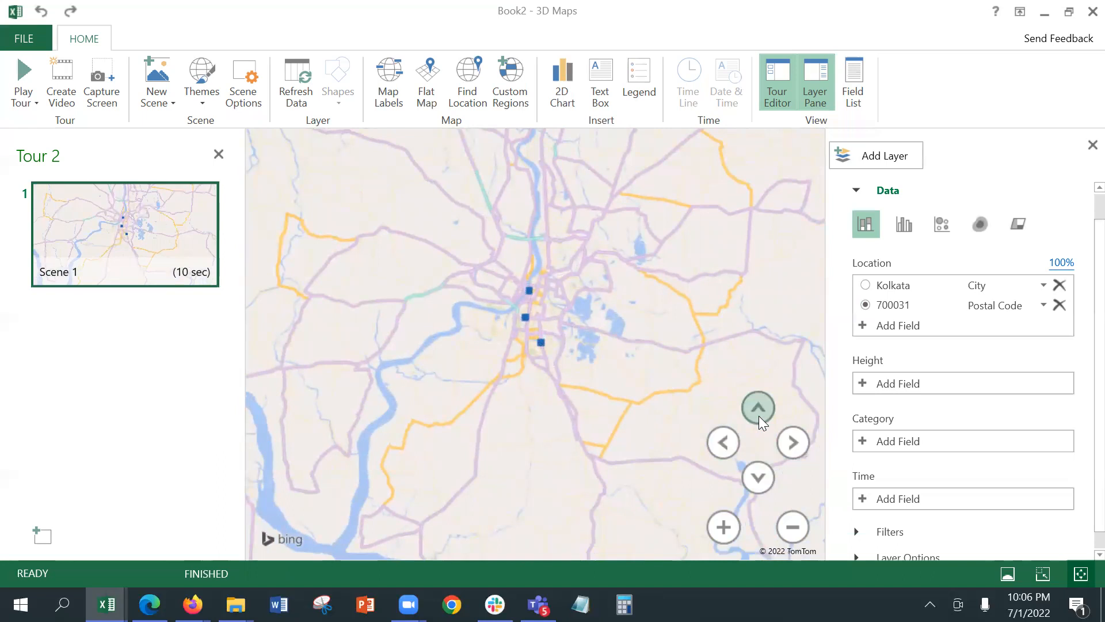
Examine the southernmost postal code marker and its surrounding streets at close range.
scroll(562, 365, up, 5)
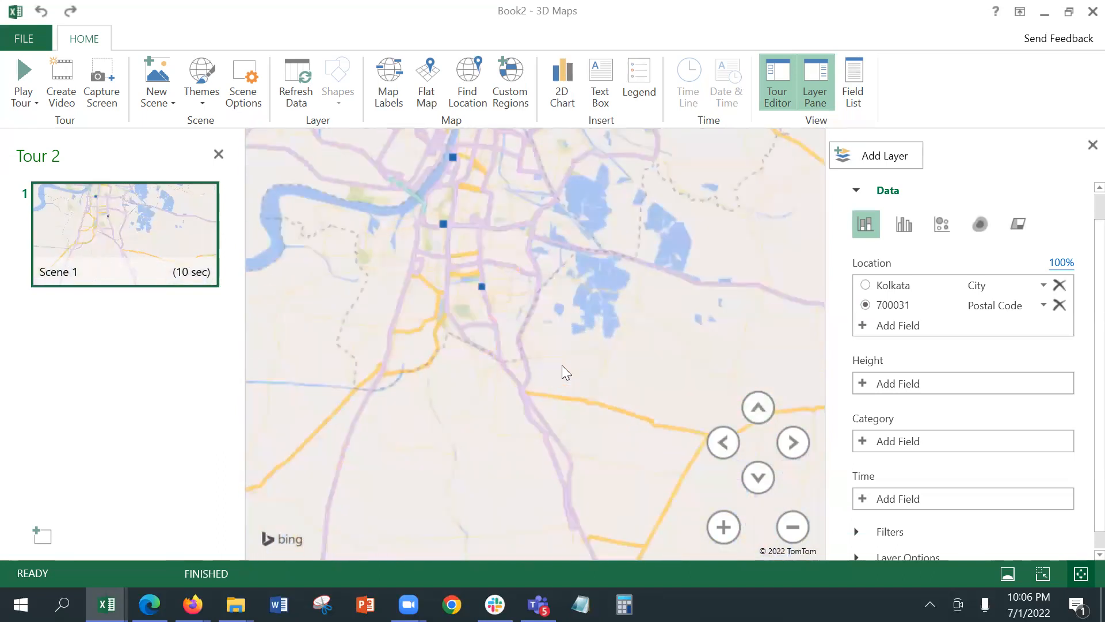
scroll(562, 365, up, 4)
drag(481, 227, 658, 412)
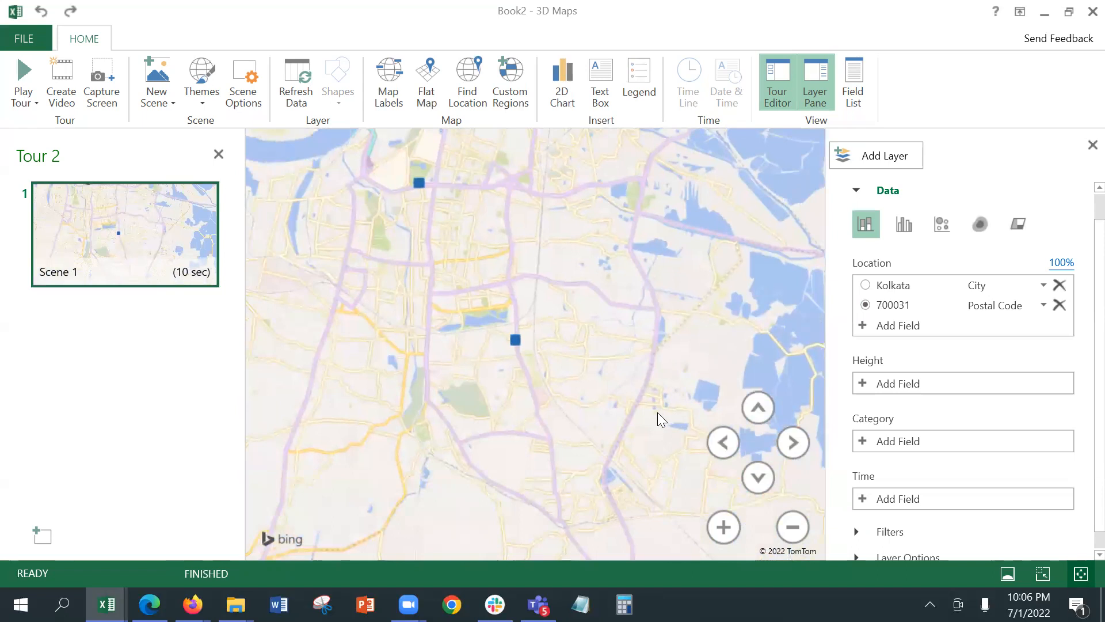
drag(630, 321, 664, 365)
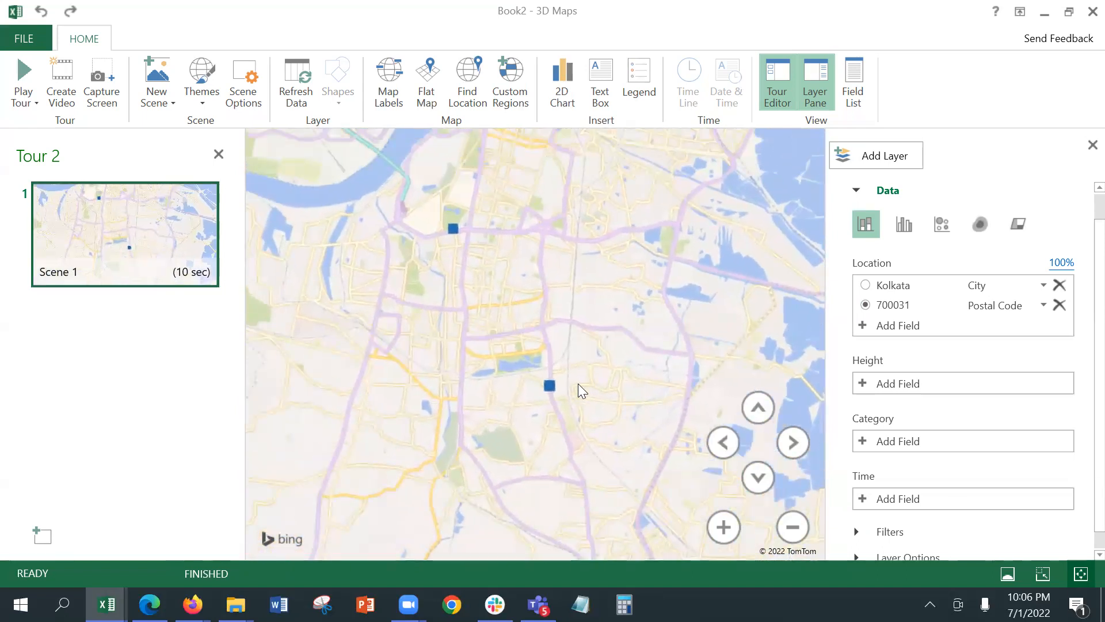
scroll(579, 383, up, 5)
scroll(544, 352, up, 5)
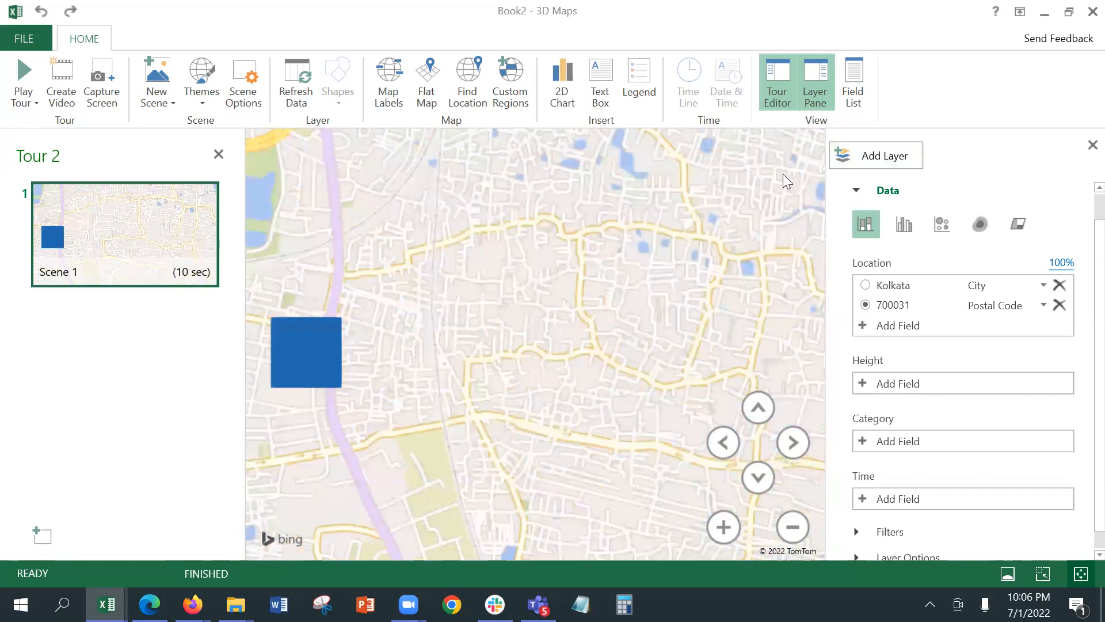
drag(608, 332, 671, 357)
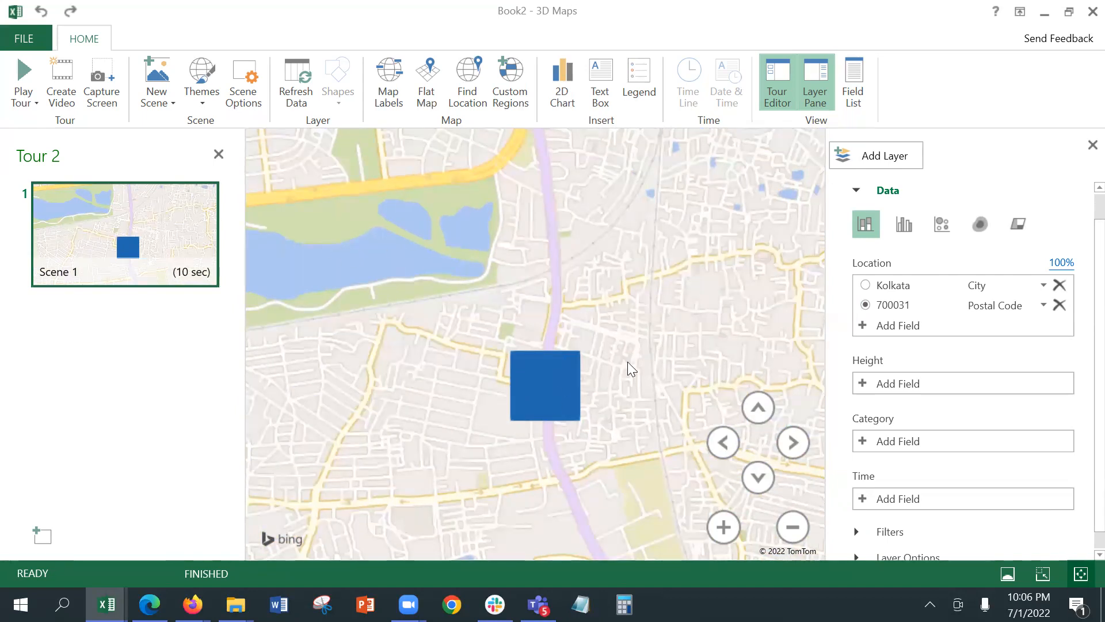
drag(661, 373, 681, 219)
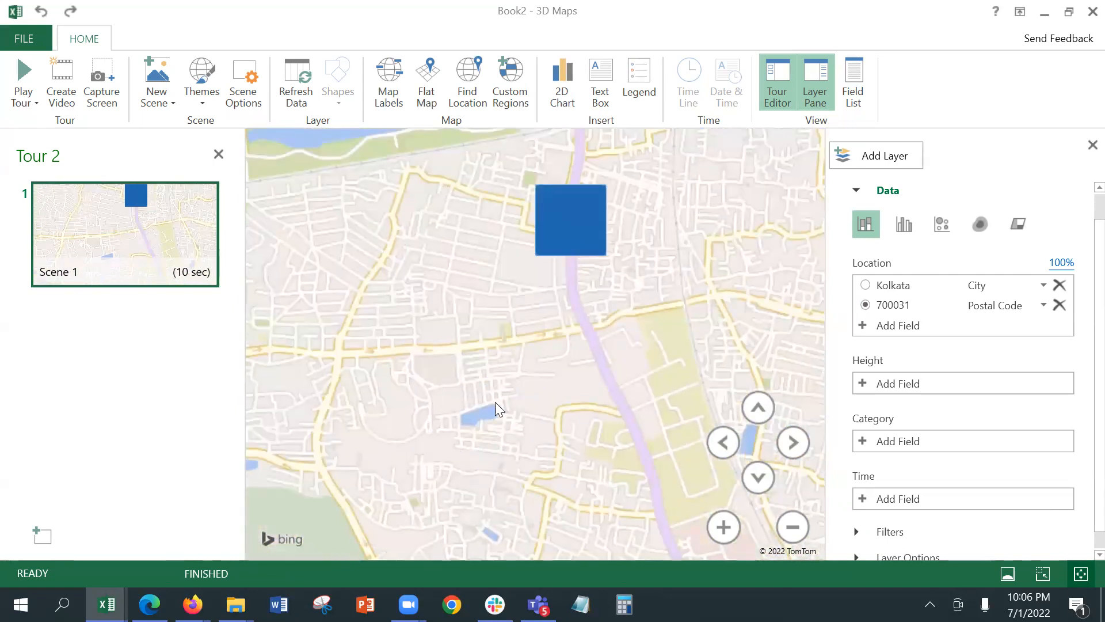
Follow the map north past the lake and examine the next postal code marker in the city.
drag(537, 316, 616, 426)
drag(447, 343, 447, 473)
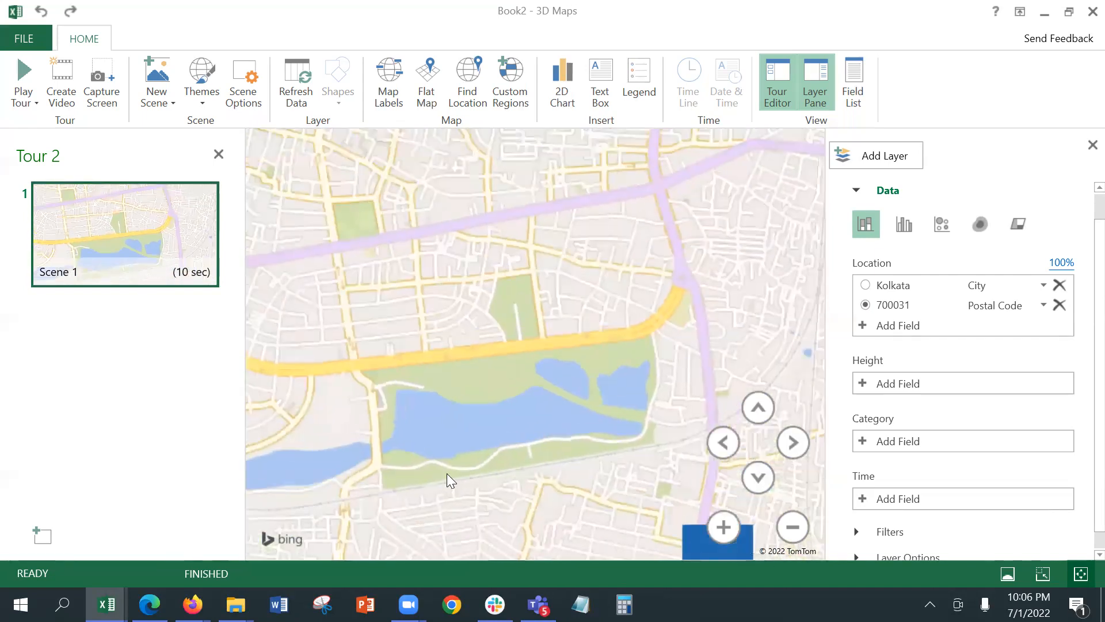
drag(463, 280, 531, 334)
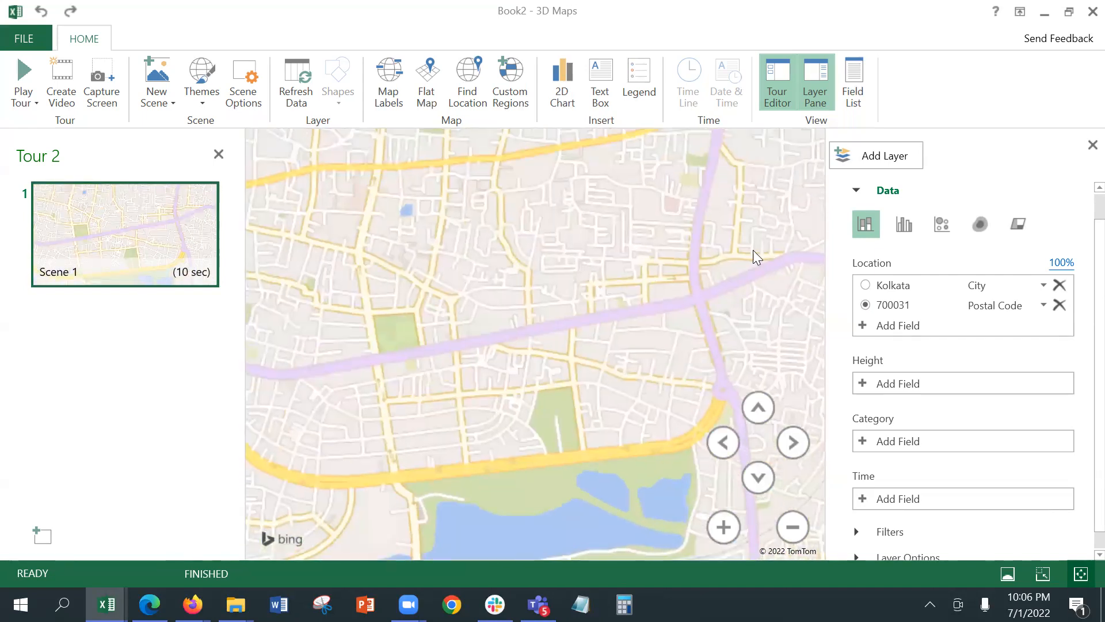
scroll(708, 251, down, 3)
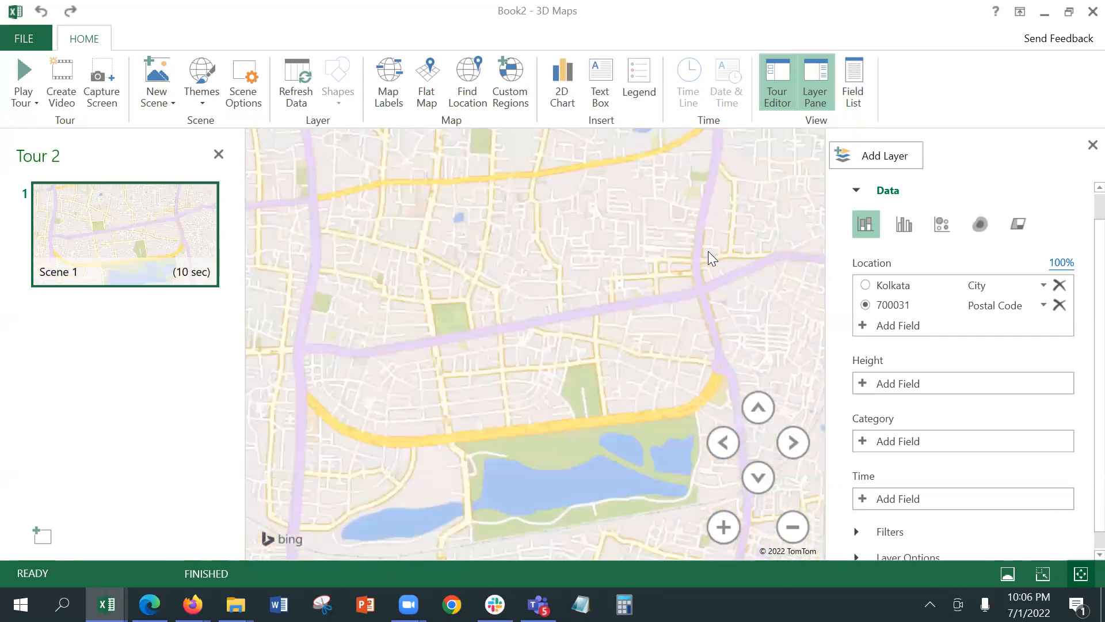
scroll(708, 251, down, 3)
drag(602, 224, 591, 433)
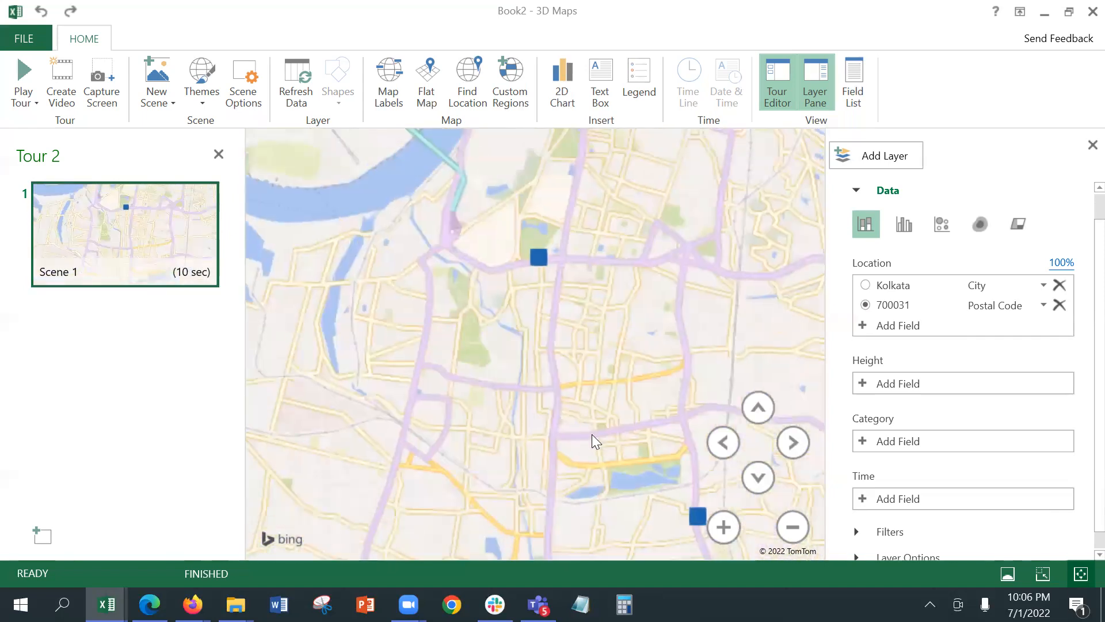
mouse_move(549, 301)
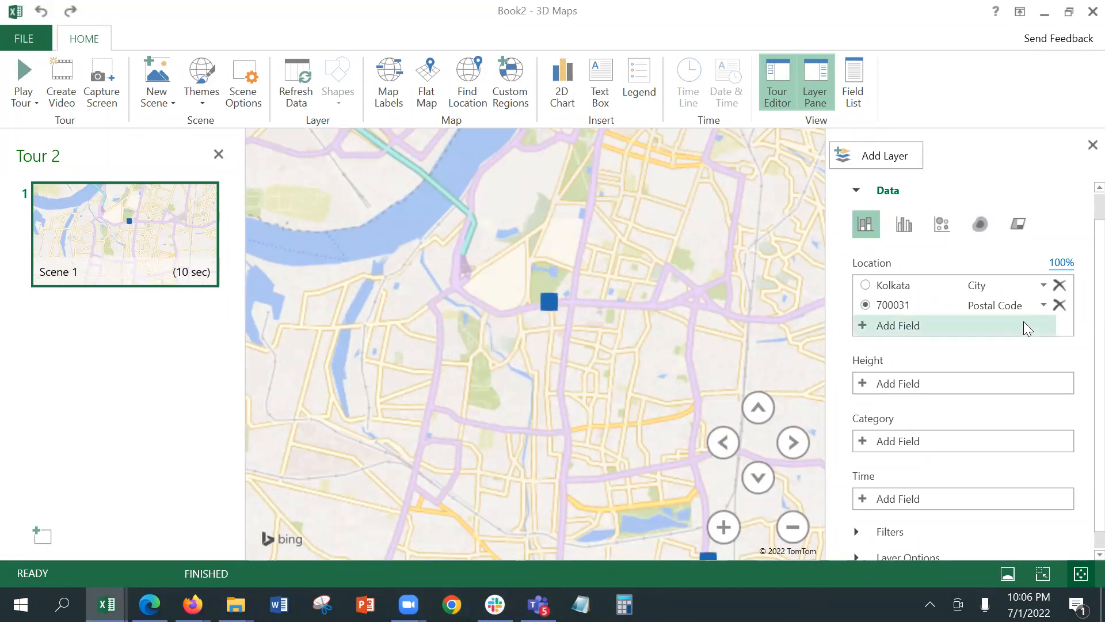
Check the location types available for the 700031 field and review the Field List.
click(1042, 306)
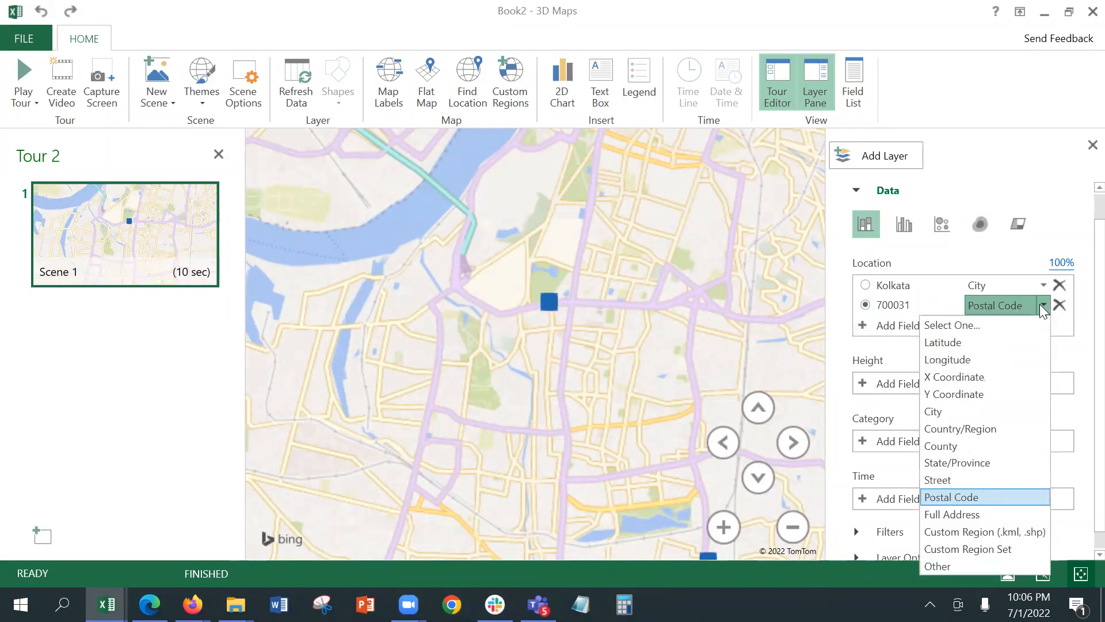
click(883, 314)
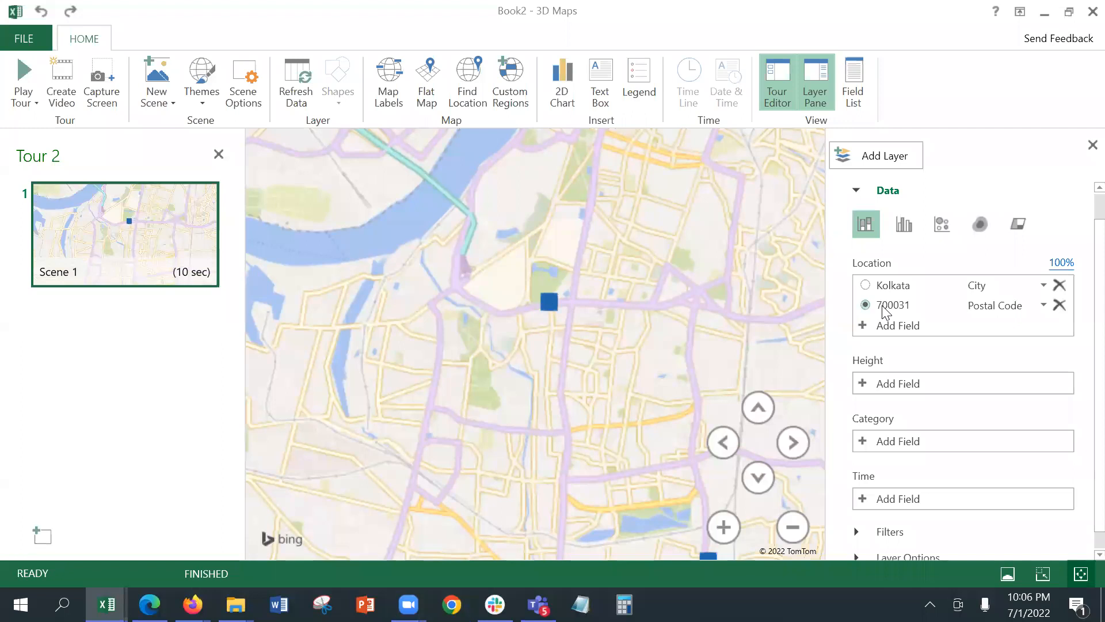
click(853, 83)
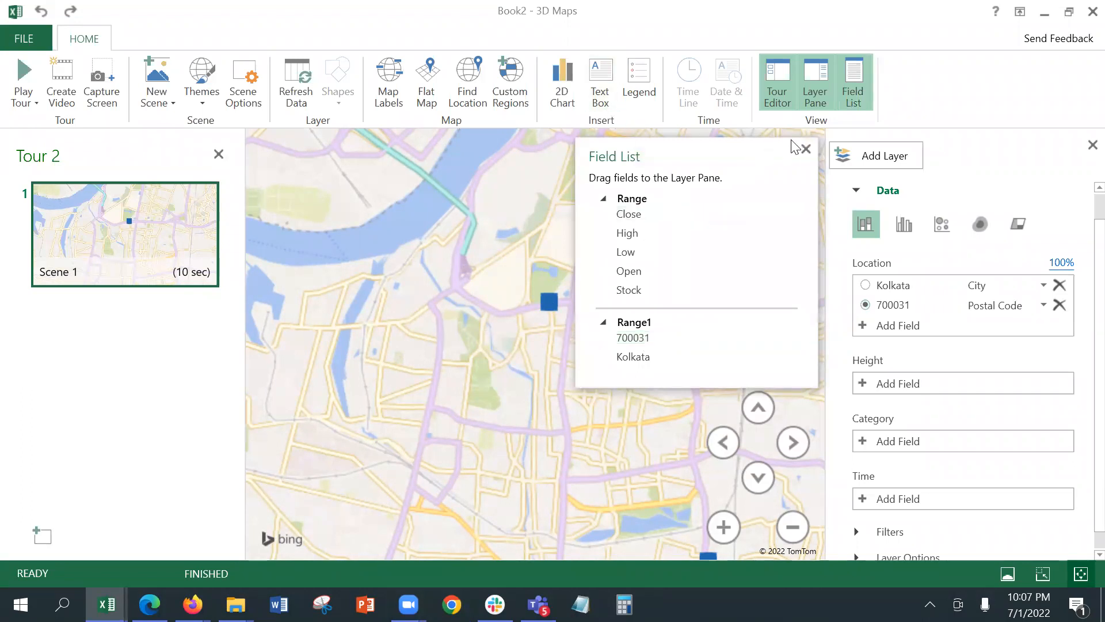
click(805, 149)
Turn on map labels and check the data card of the marker near SSKM Hospital before closing 3D Maps.
click(380, 90)
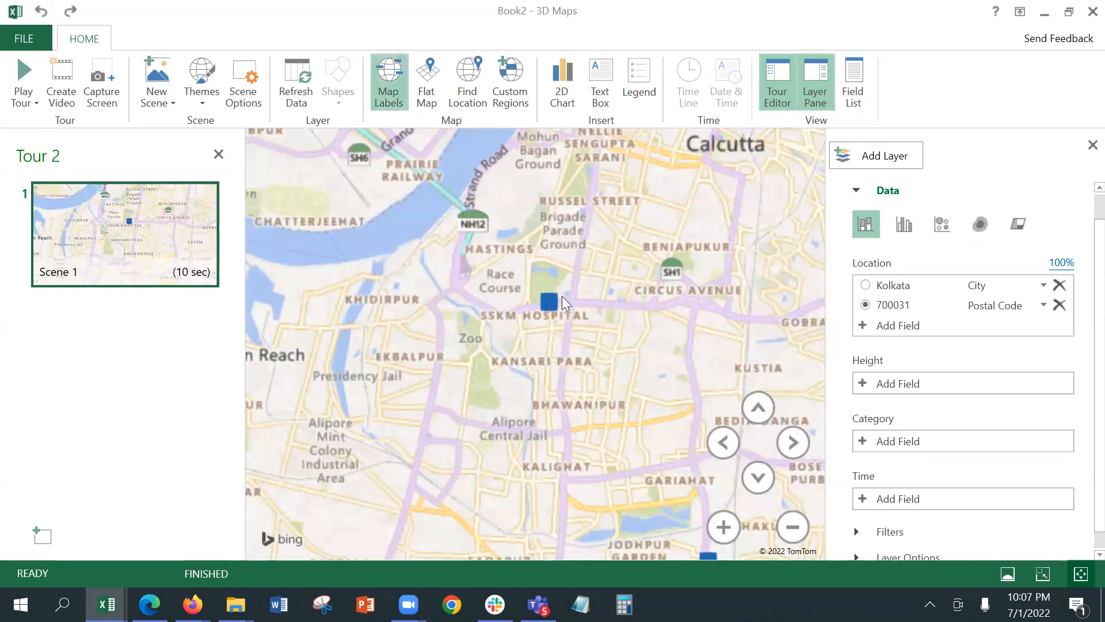
click(553, 302)
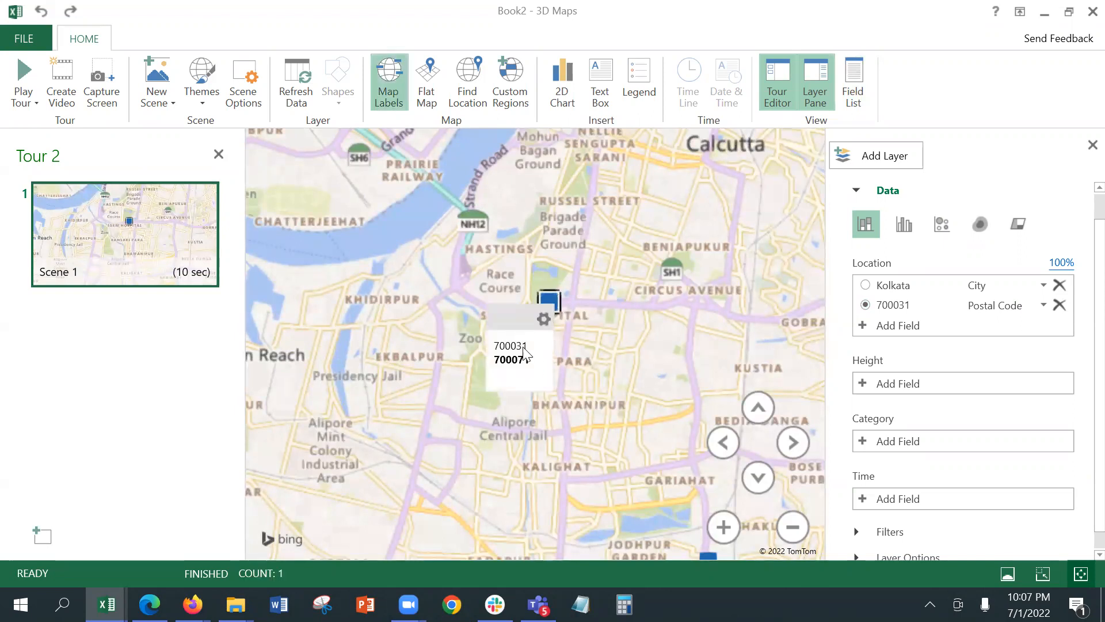
click(701, 302)
click(1092, 11)
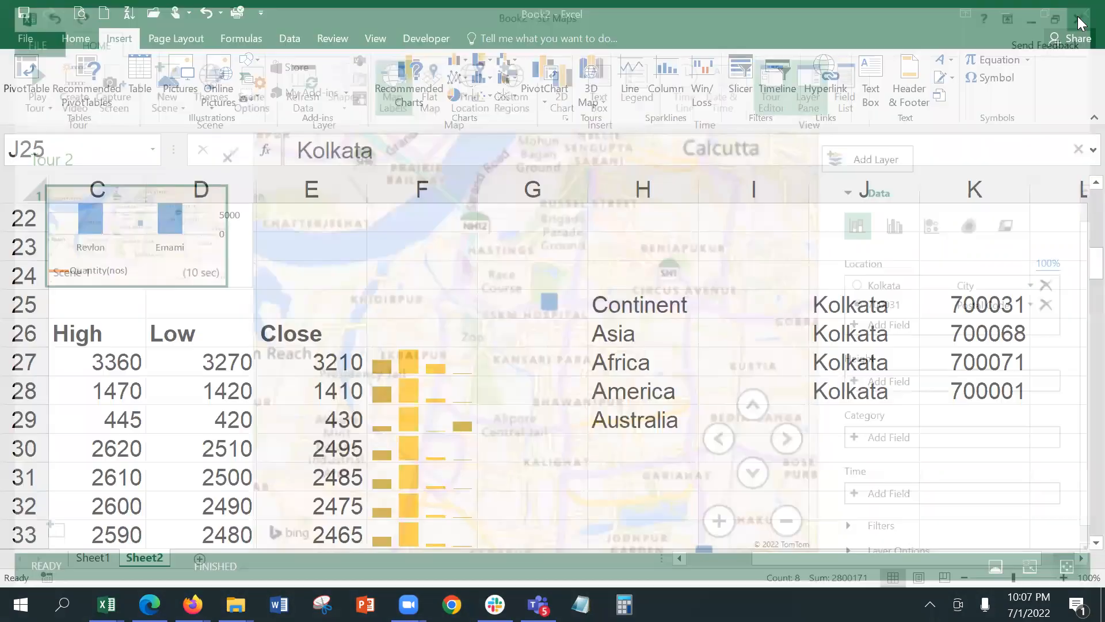
Add the headers City and Pincode in J24 and K24 above the Kolkata postal code data.
click(899, 300)
click(896, 277)
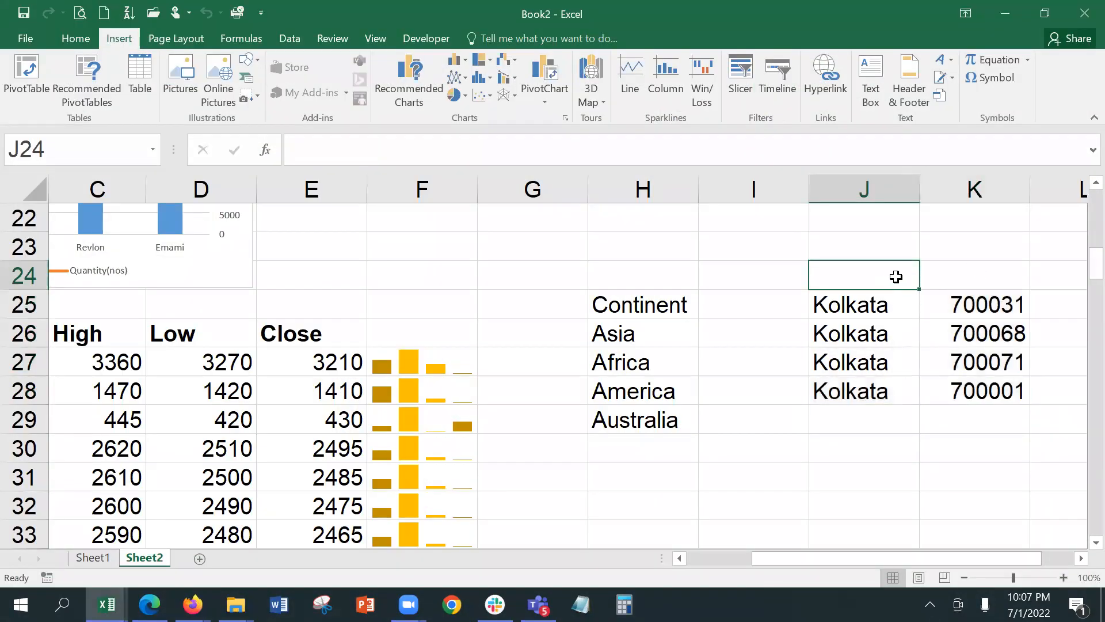
text(Ci)
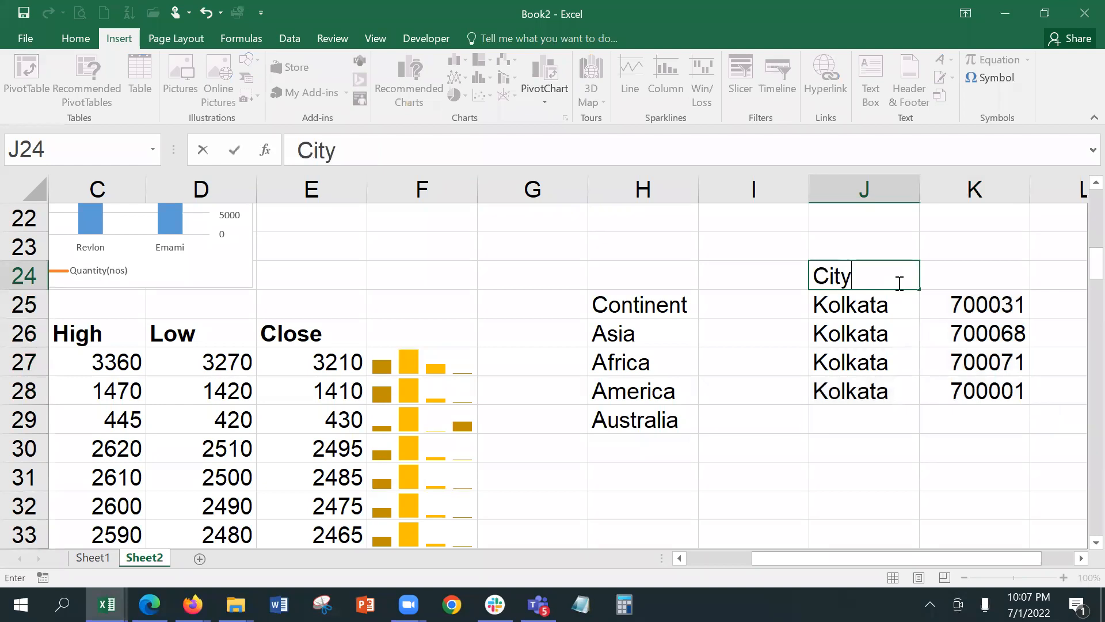
text(ty)
key(Tab)
text(Pincode)
key(Return)
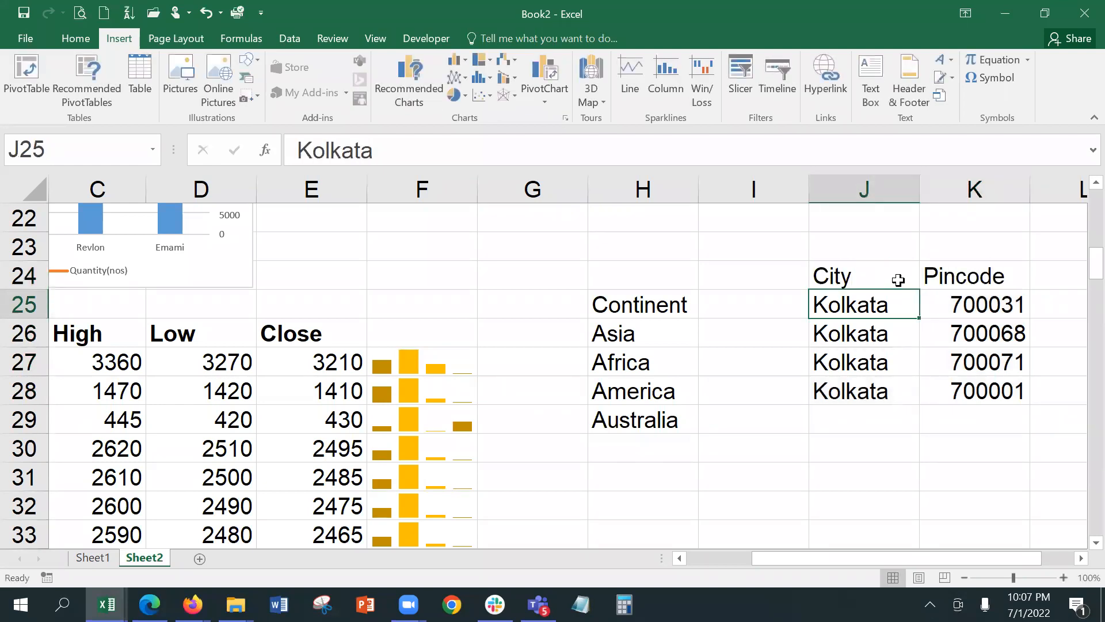
Create a new 3D Maps tour from the City and Pincode data in J24:K28.
drag(891, 277, 972, 388)
click(603, 103)
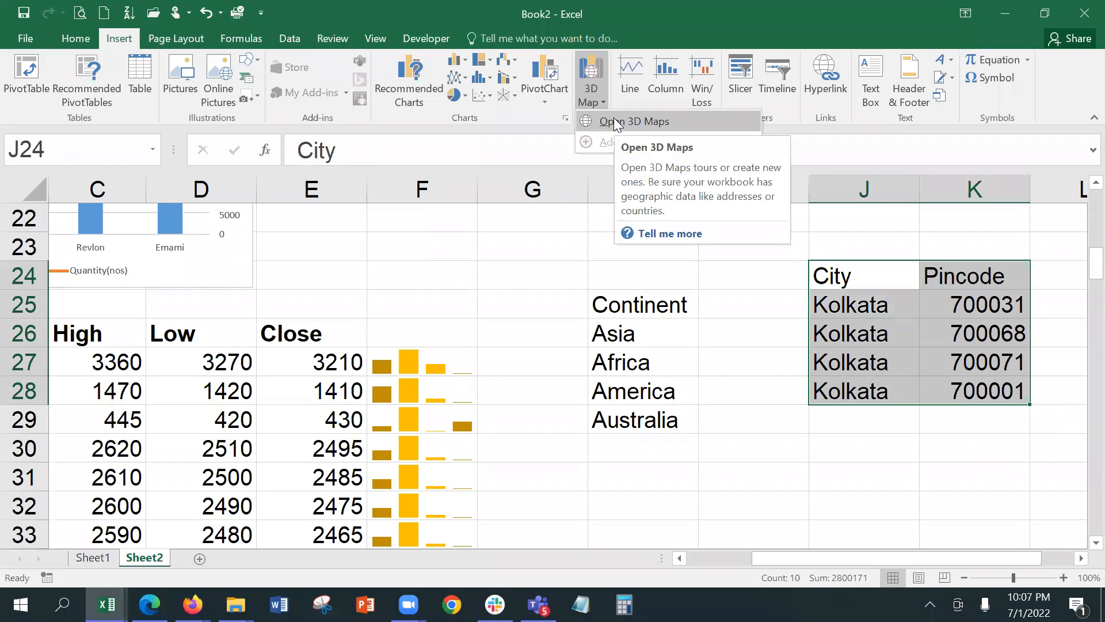
click(616, 122)
click(454, 466)
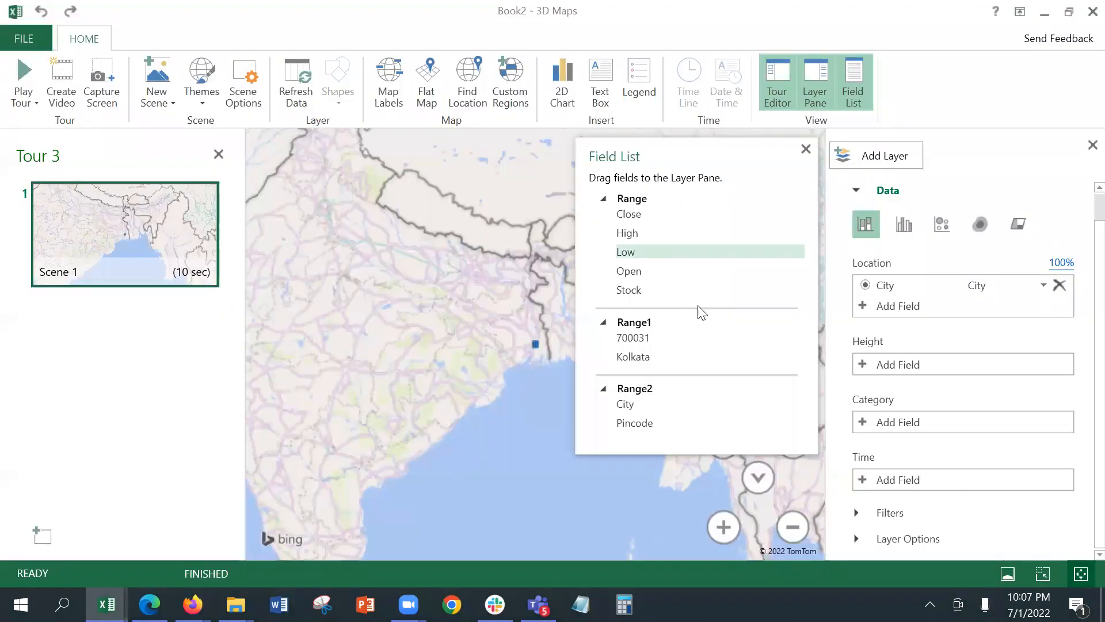
Add Pincode as a second location field with the Postal Code type and close the Field List.
drag(677, 403, 916, 308)
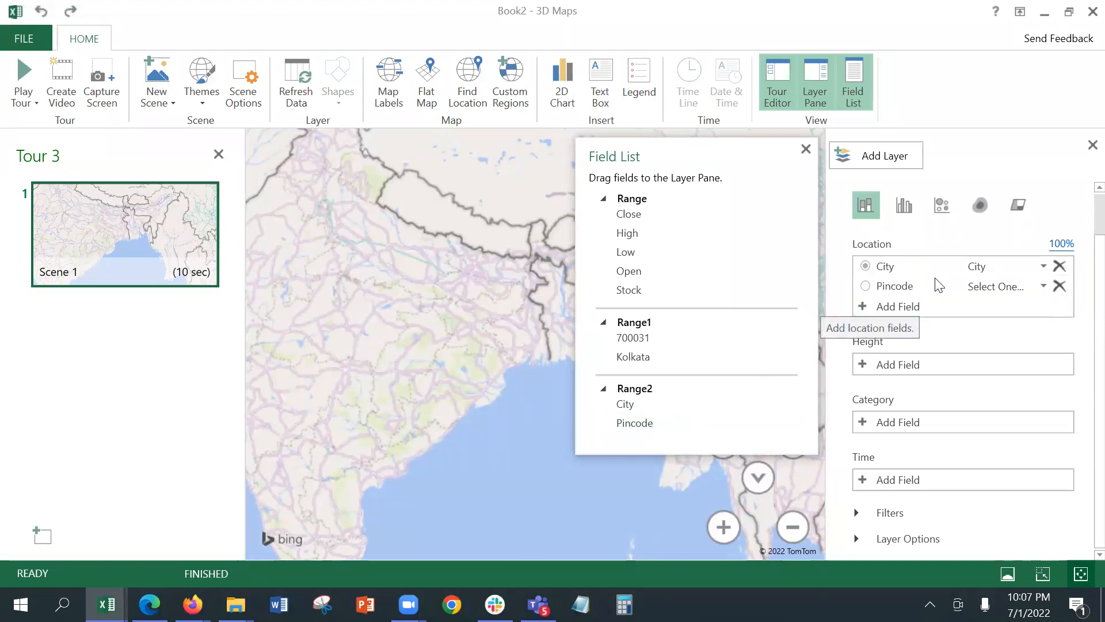
click(1041, 286)
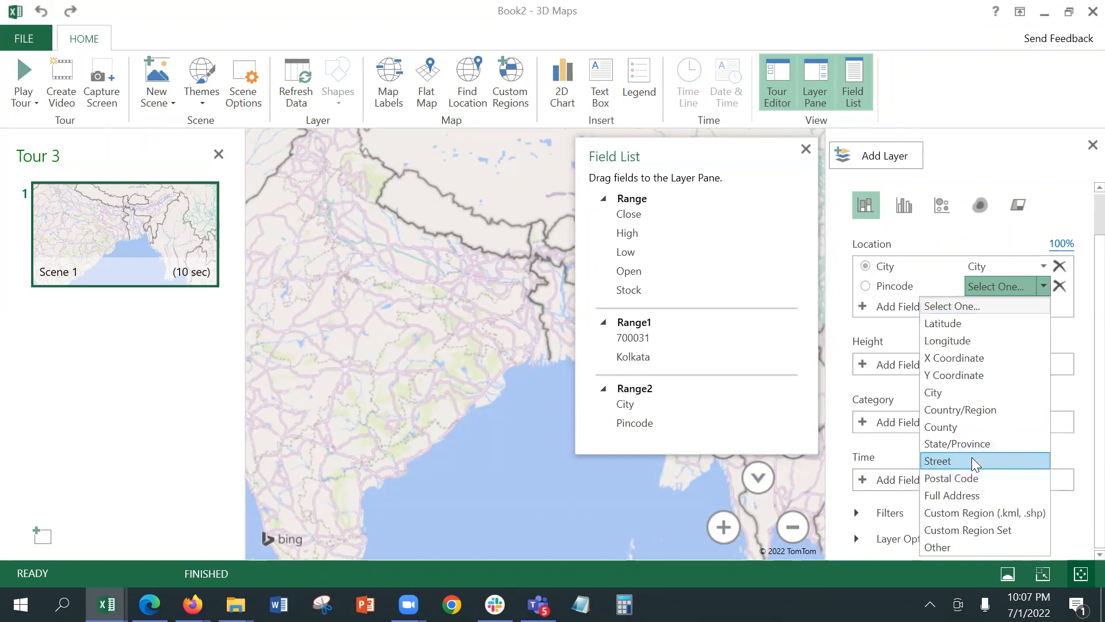
click(975, 479)
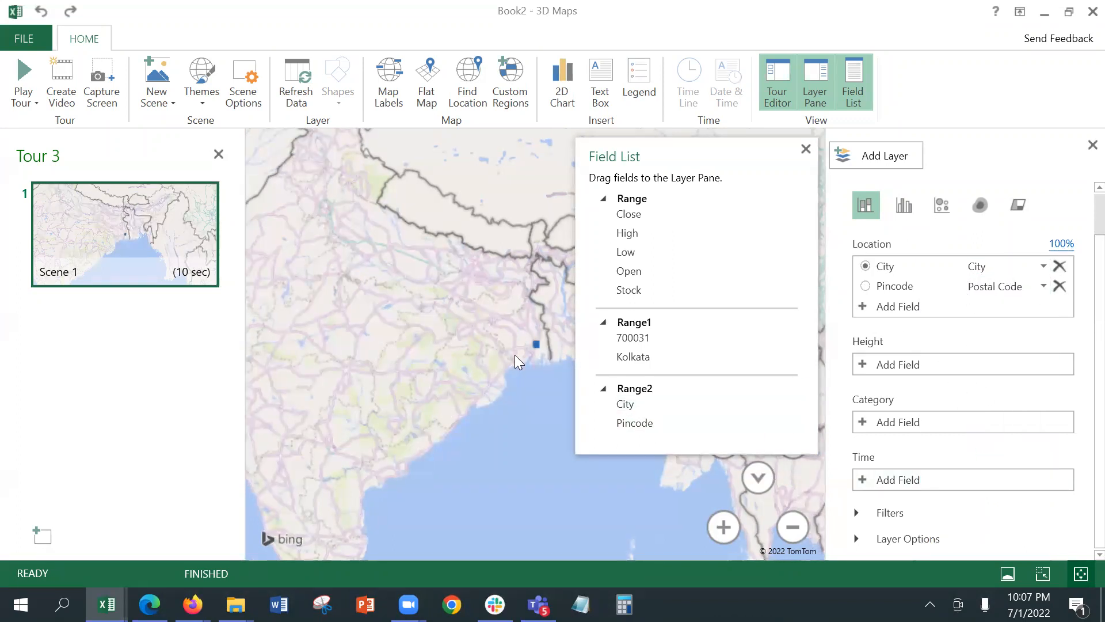
click(804, 151)
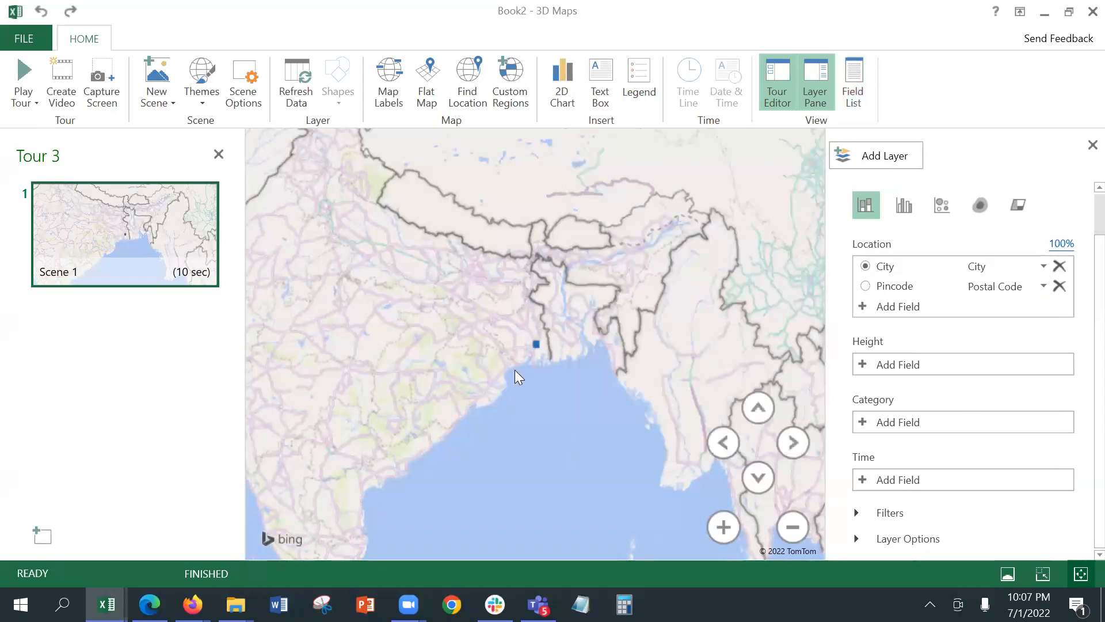
Examine the Kolkata marker and the surrounding city streets at close range.
scroll(515, 370, down, 5)
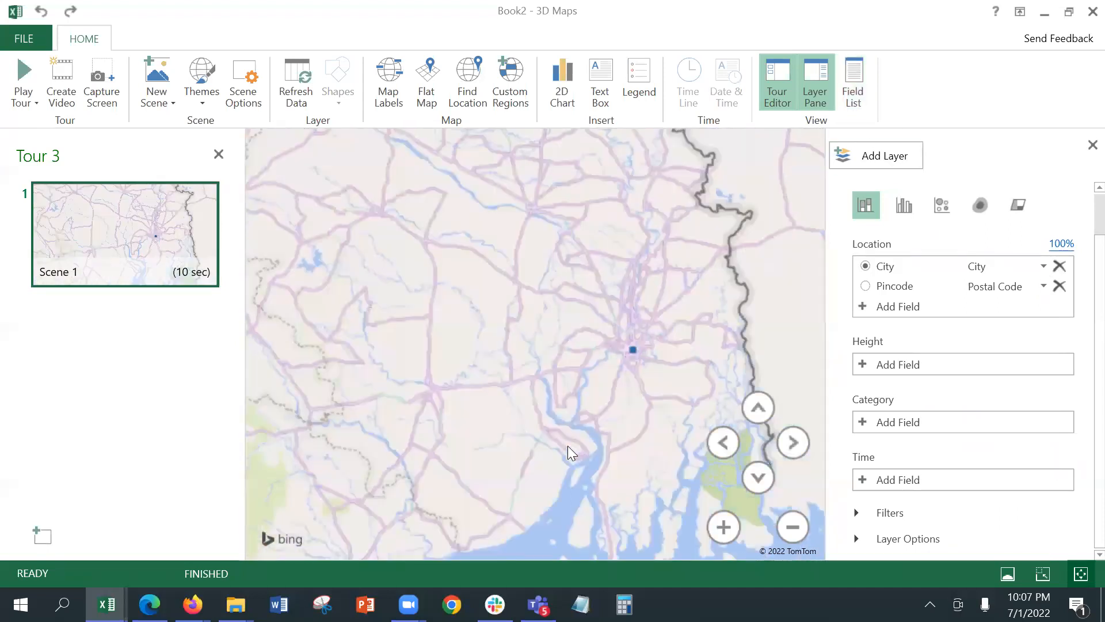
scroll(575, 420, down, 5)
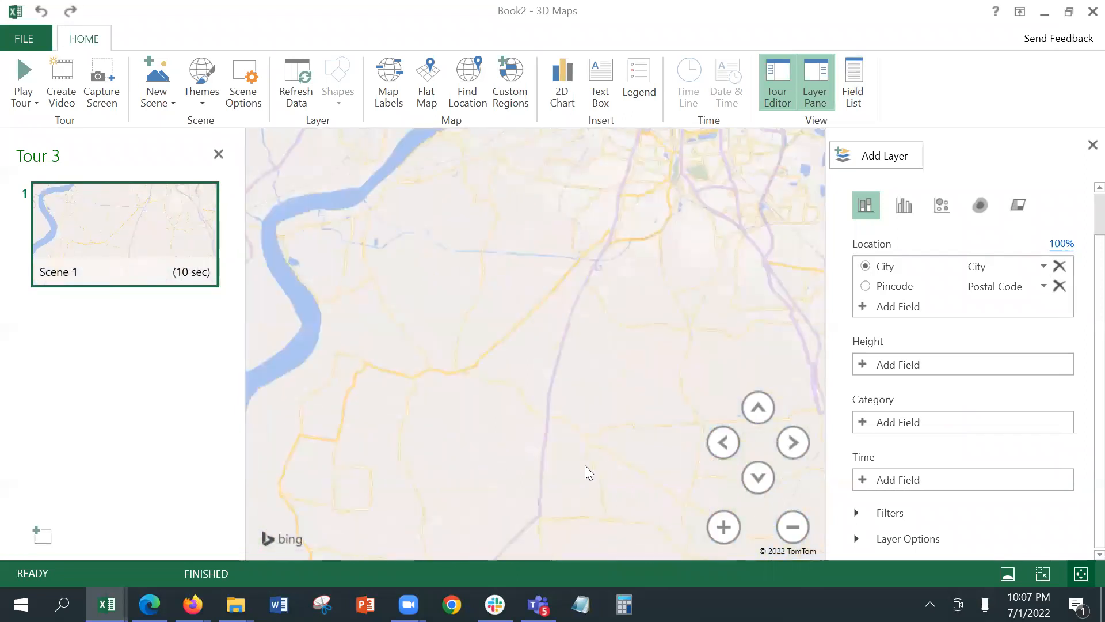
scroll(584, 465, up, 5)
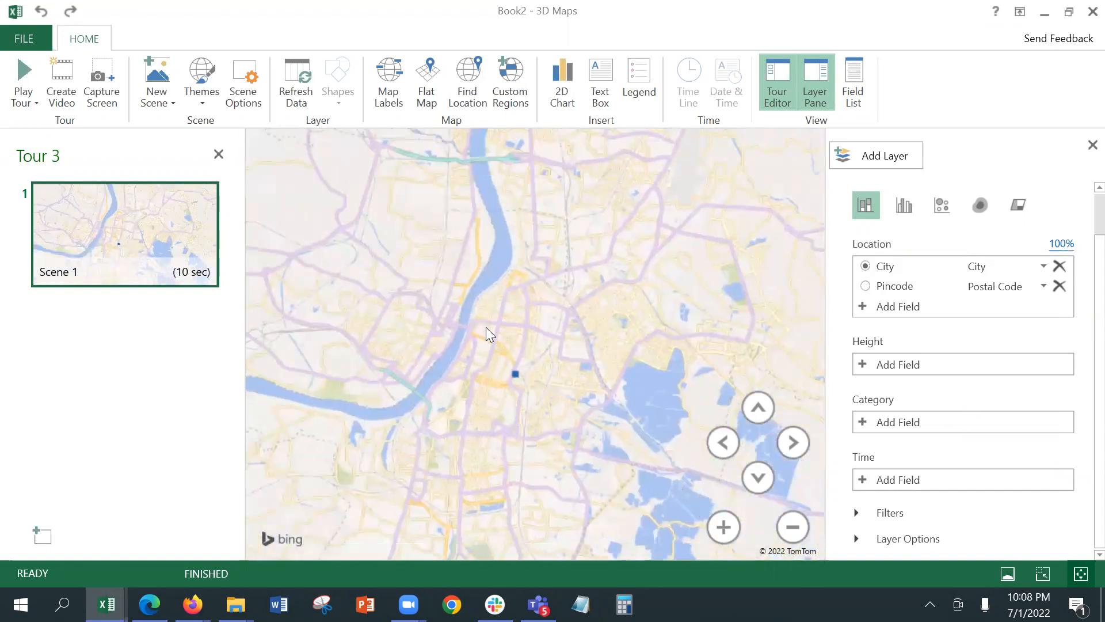
scroll(502, 362, up, 5)
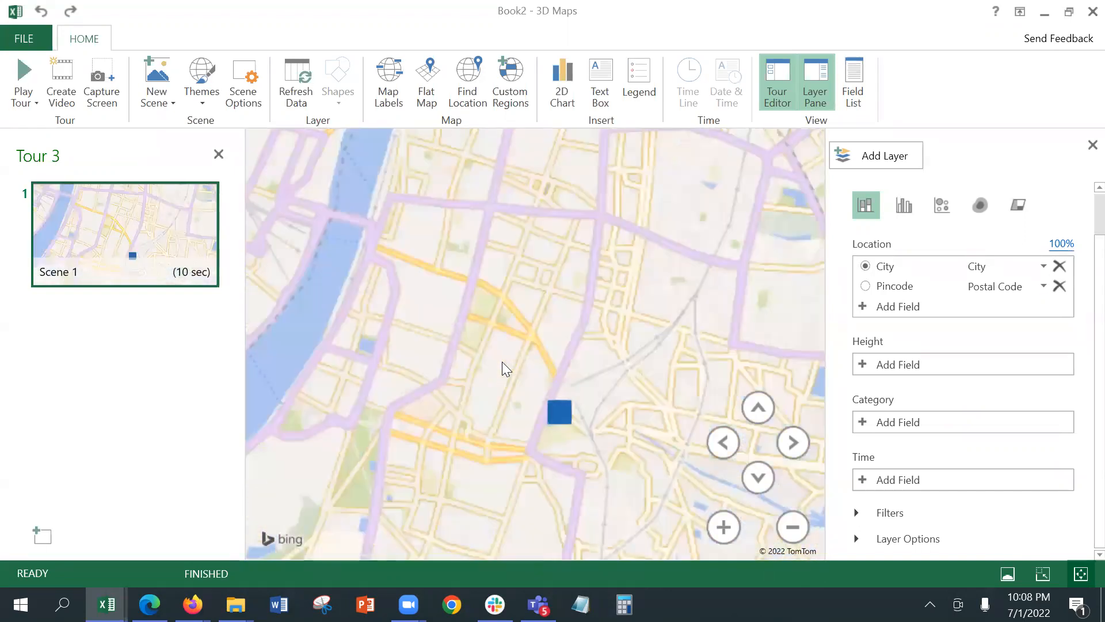
mouse_move(534, 305)
mouse_down()
mouse_move(489, 323)
mouse_move(532, 244)
mouse_up()
scroll(499, 310, up, 4)
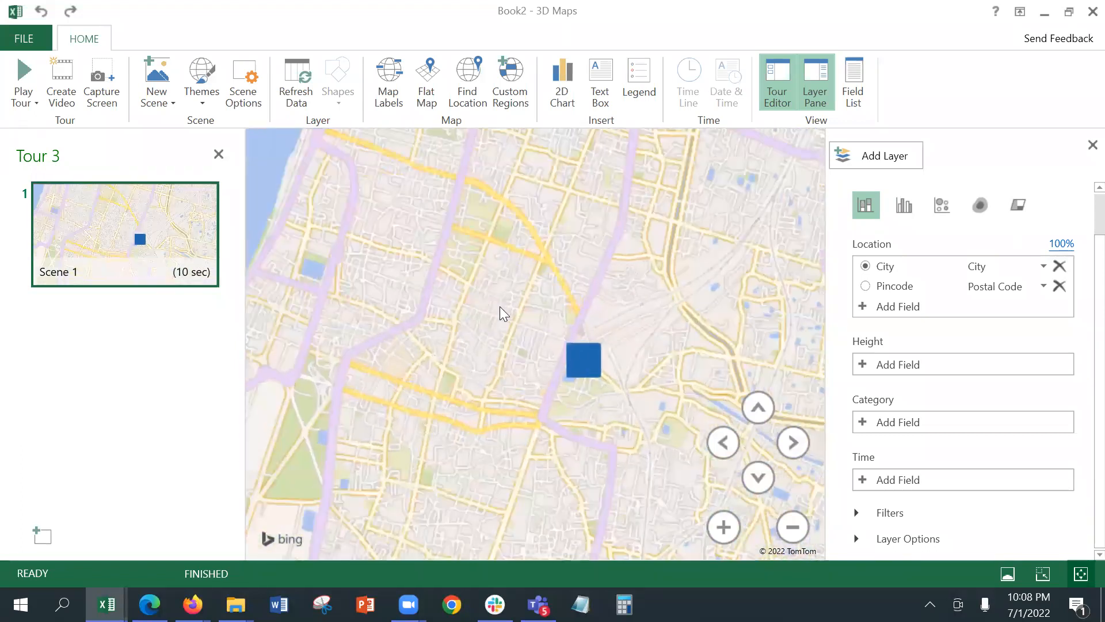
scroll(500, 310, down, 4)
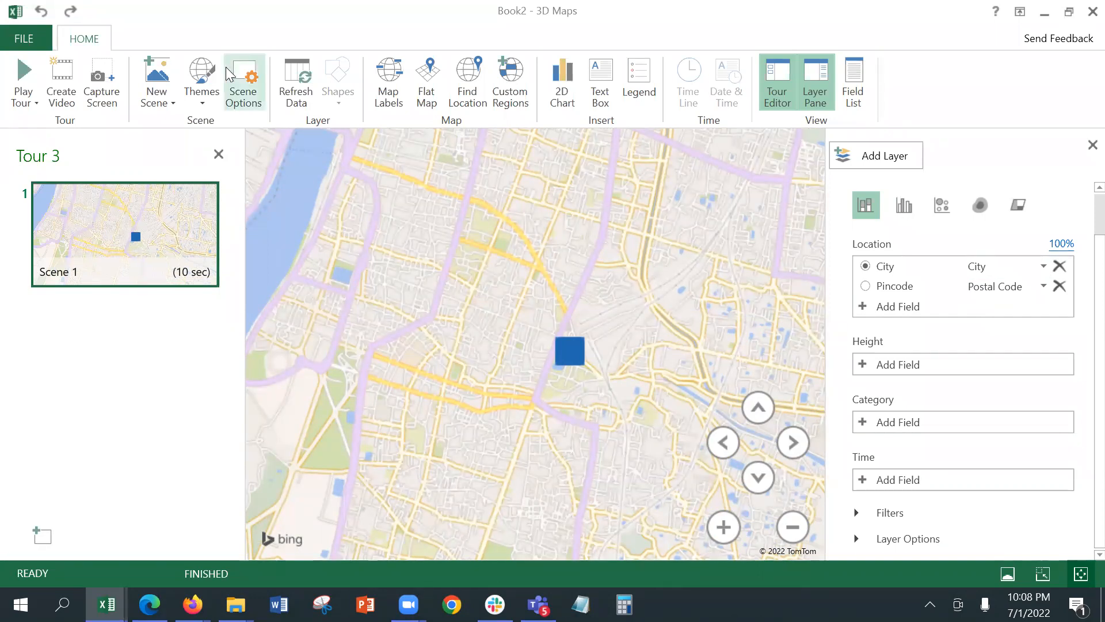
Switch to the flat map and check the data card of the Kolkata marker.
click(426, 81)
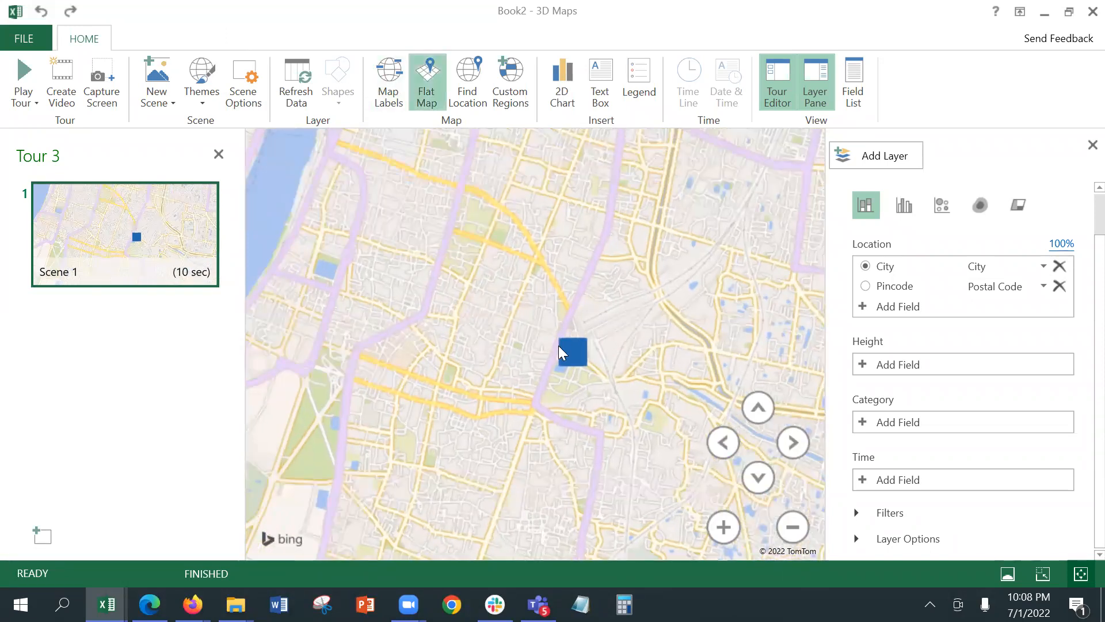
mouse_move(558, 345)
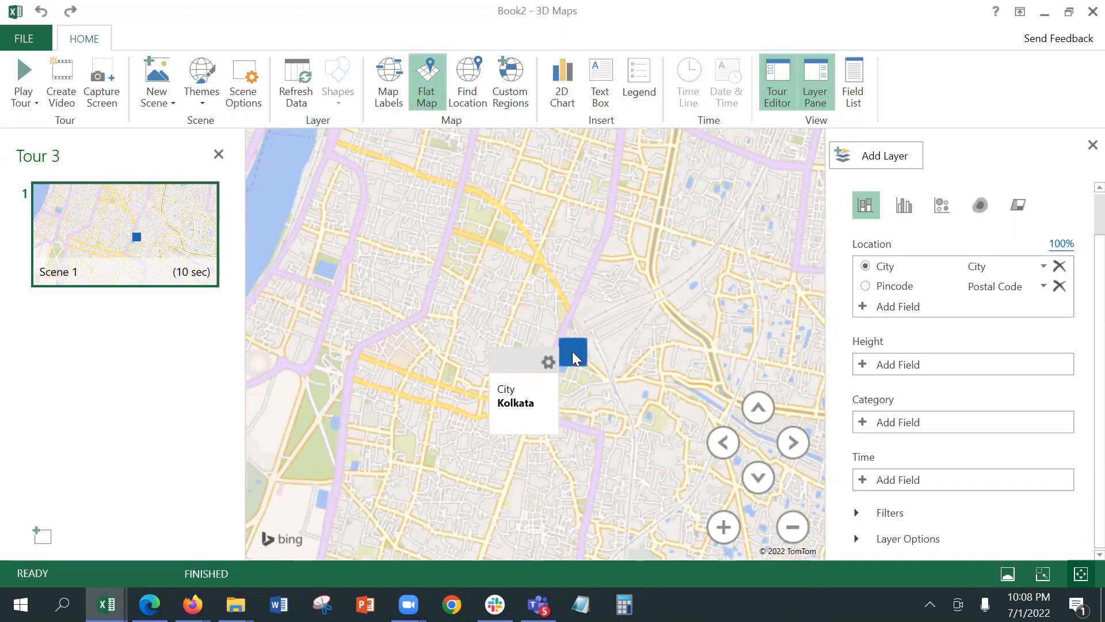
scroll(576, 352, up, 3)
scroll(576, 353, down, 5)
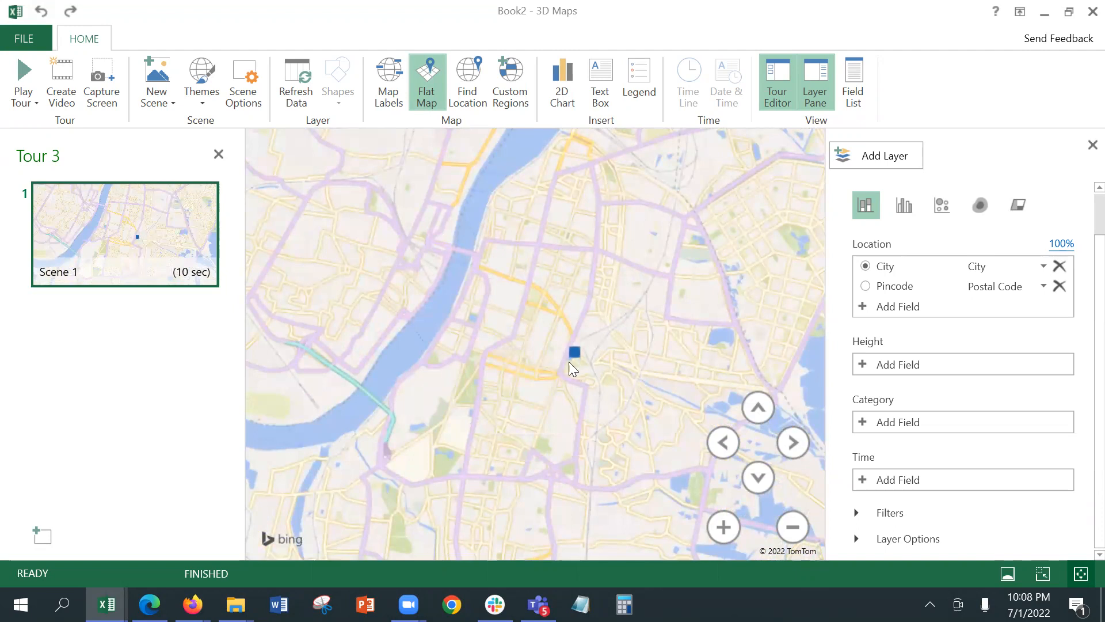
Add the Pincode field to the Kolkata marker's data card and inspect the marker again.
click(574, 352)
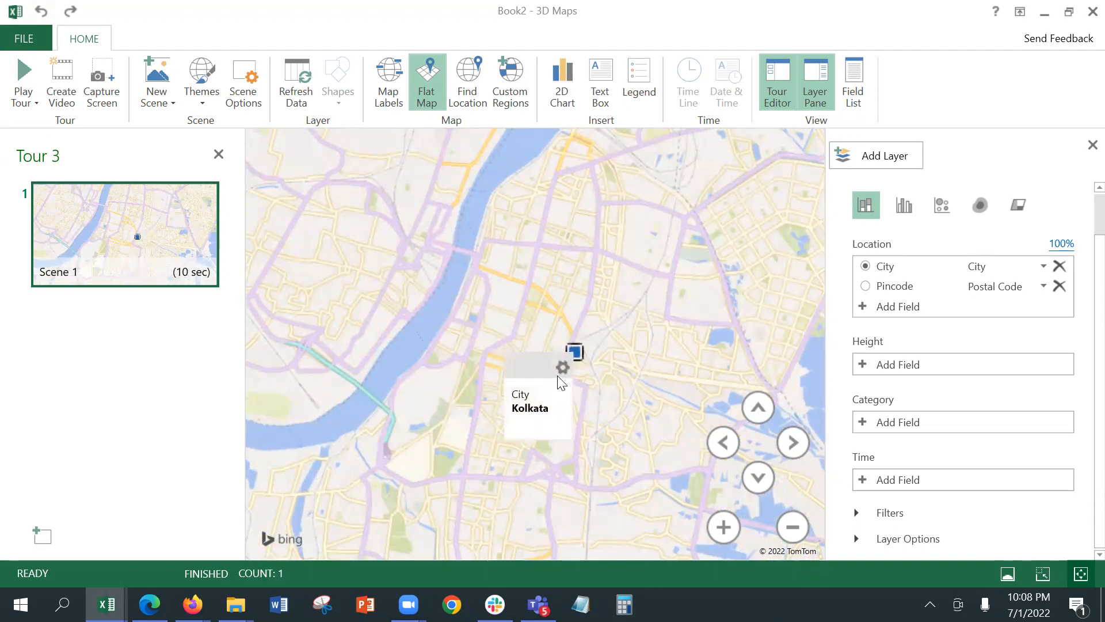
click(560, 368)
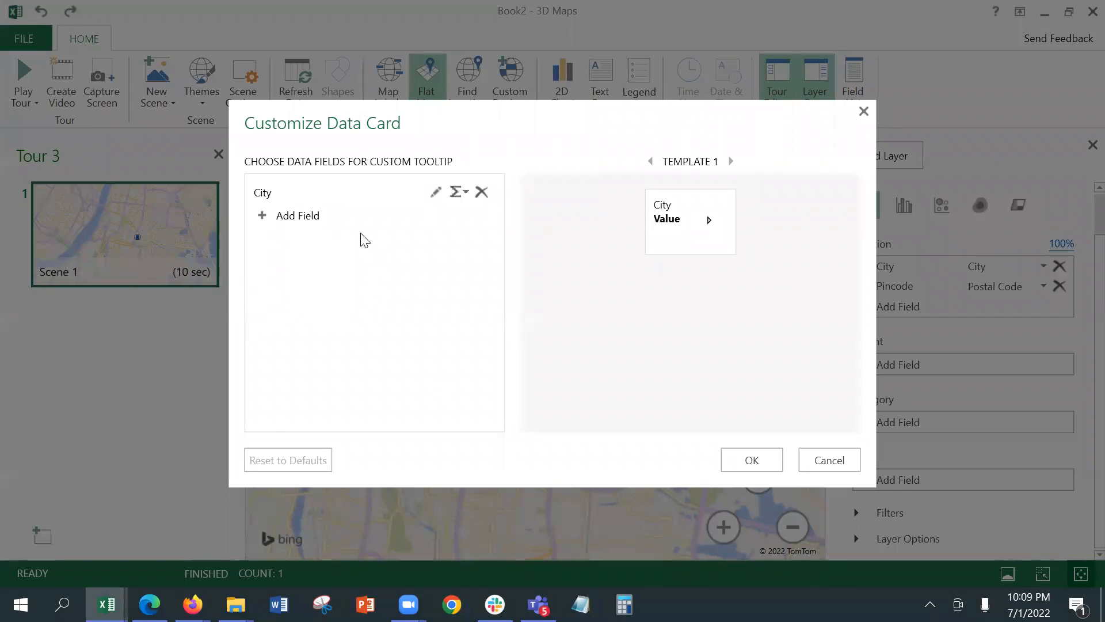
click(261, 216)
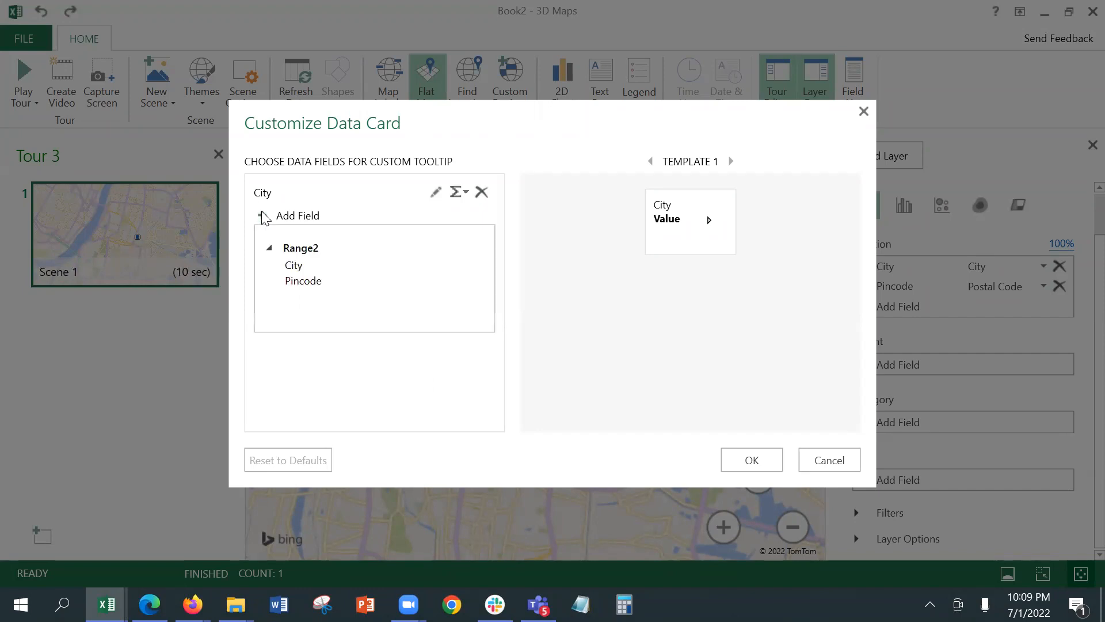
click(315, 291)
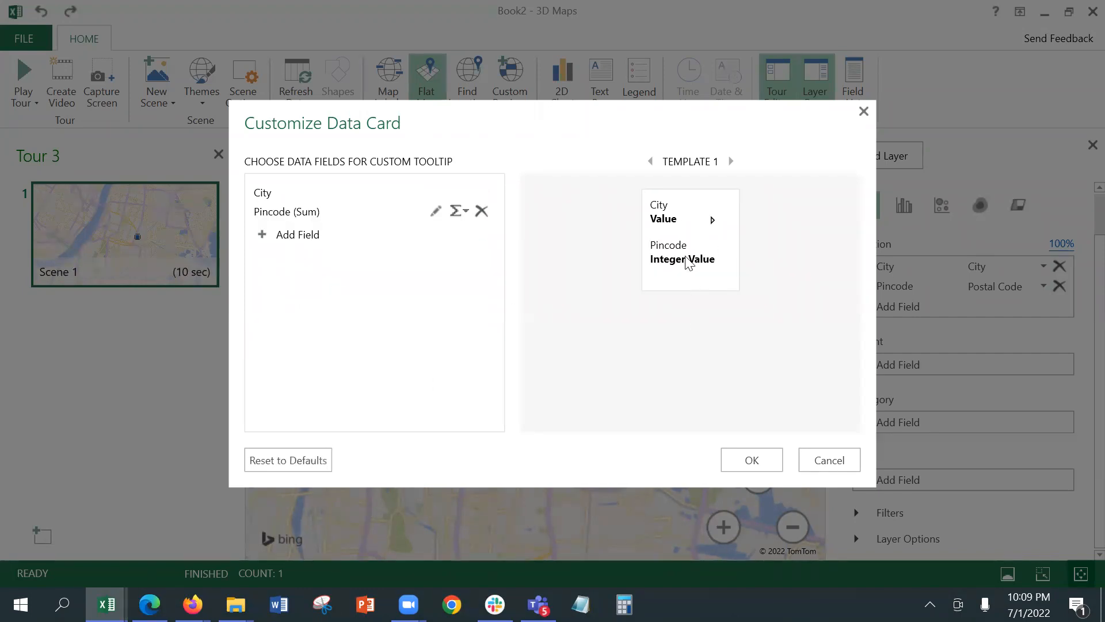
click(757, 459)
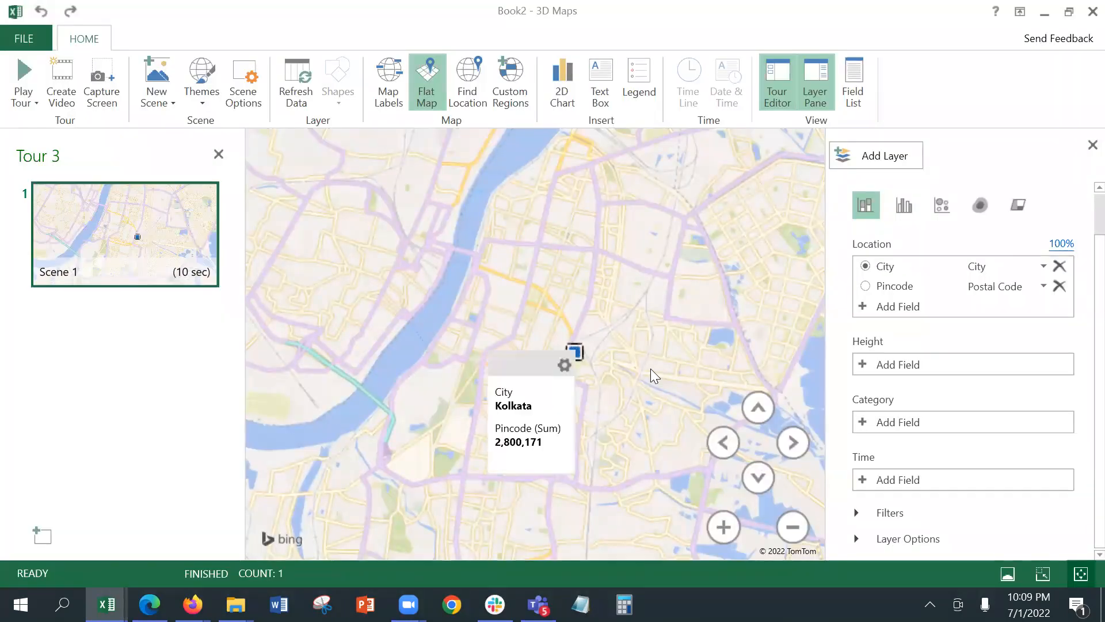
scroll(650, 366, up, 3)
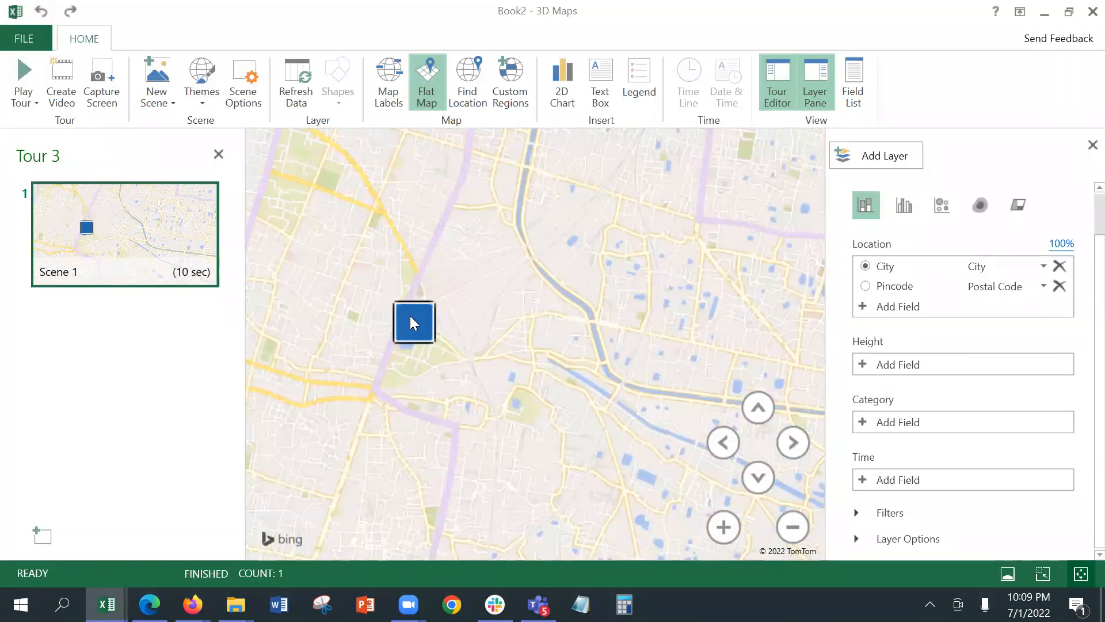
mouse_move(409, 315)
Add a layer filter on the Pincode field and hide the layer settings.
click(860, 77)
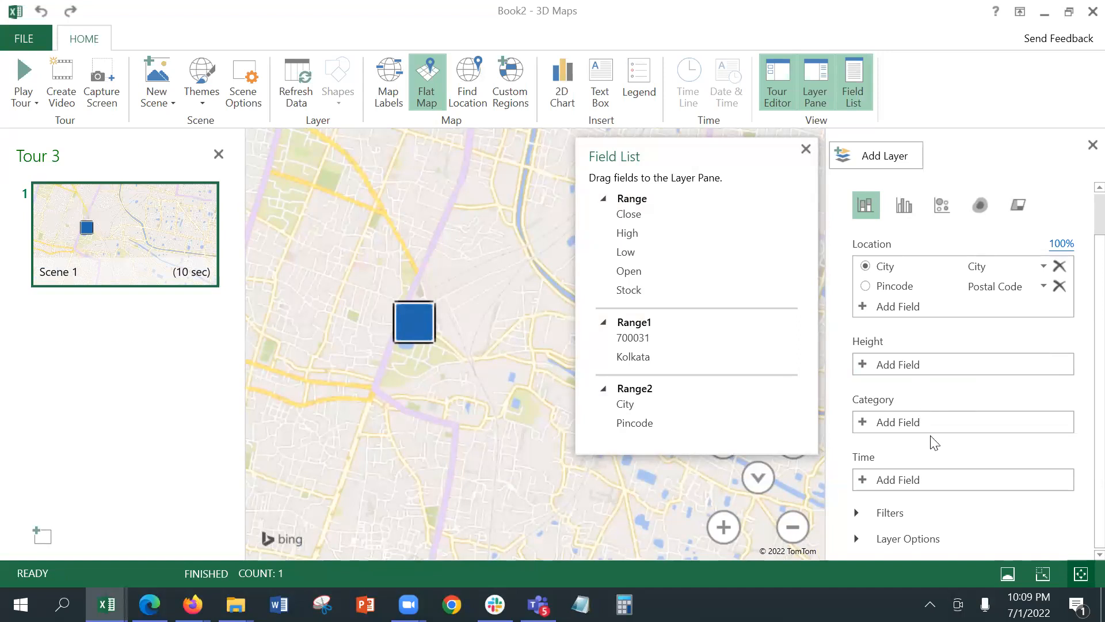
click(856, 513)
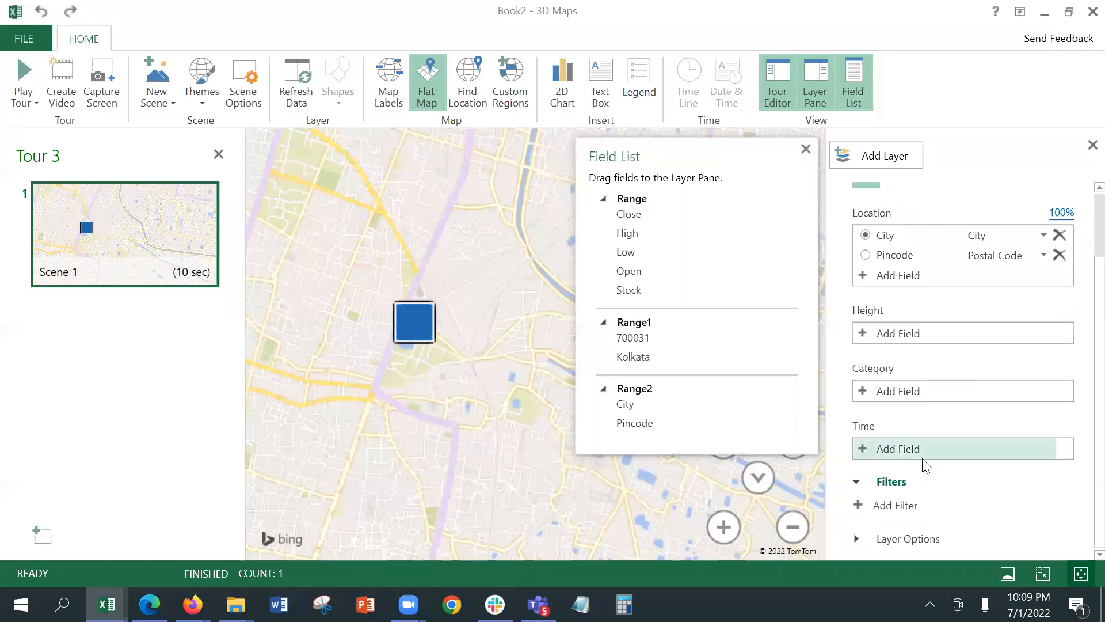
click(915, 505)
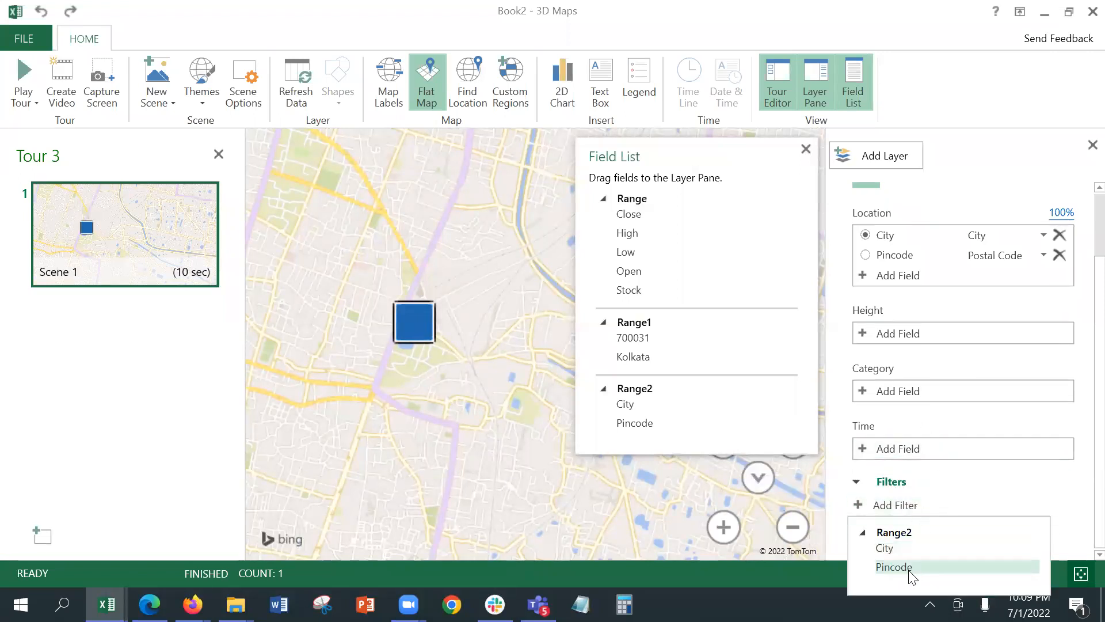
click(908, 569)
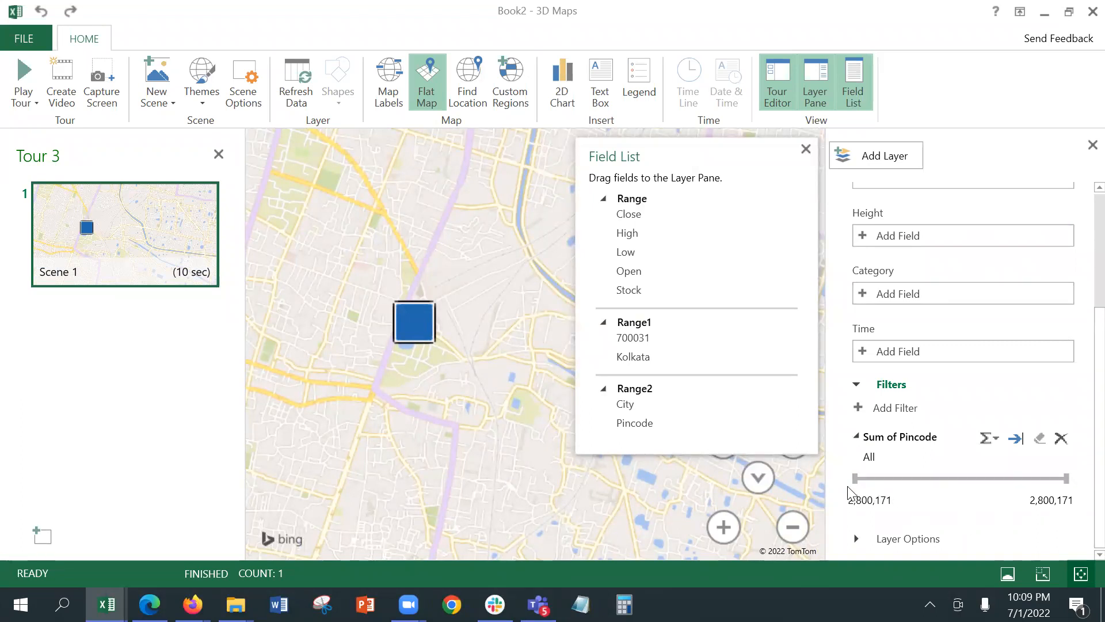
click(1092, 144)
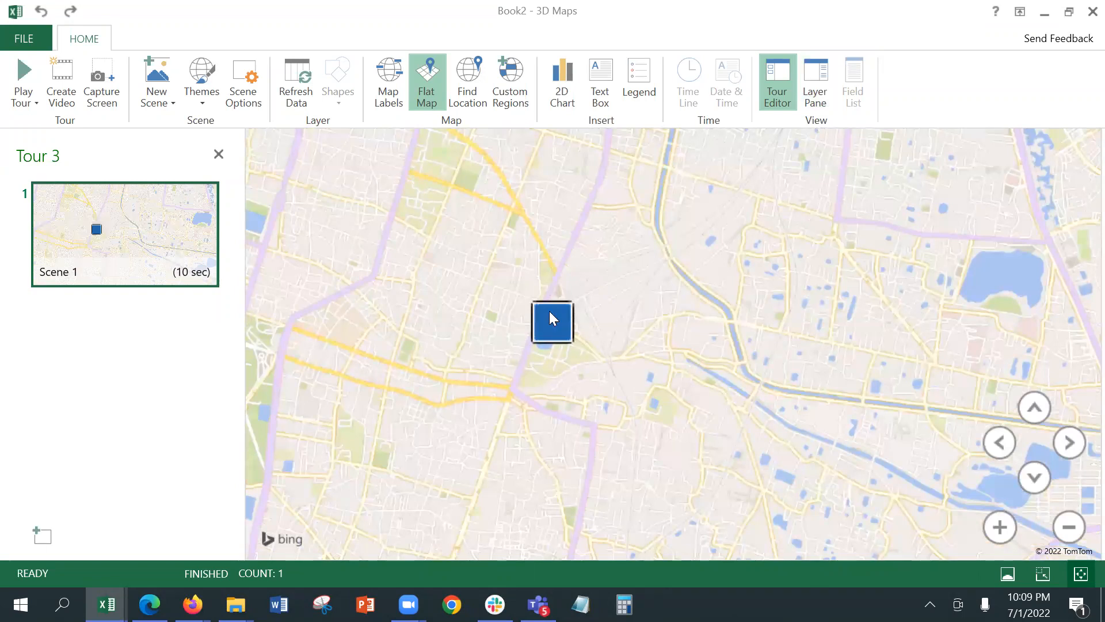
Review the options of Scene 1 and check the customized data card of the Kolkata marker up close.
mouse_move(556, 316)
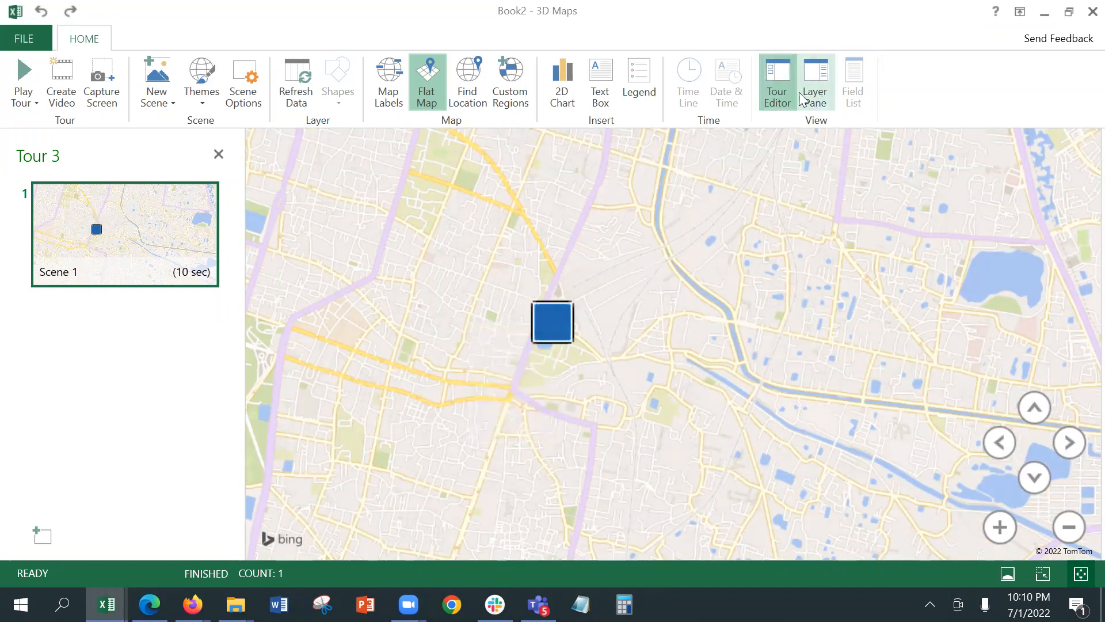
mouse_move(76, 222)
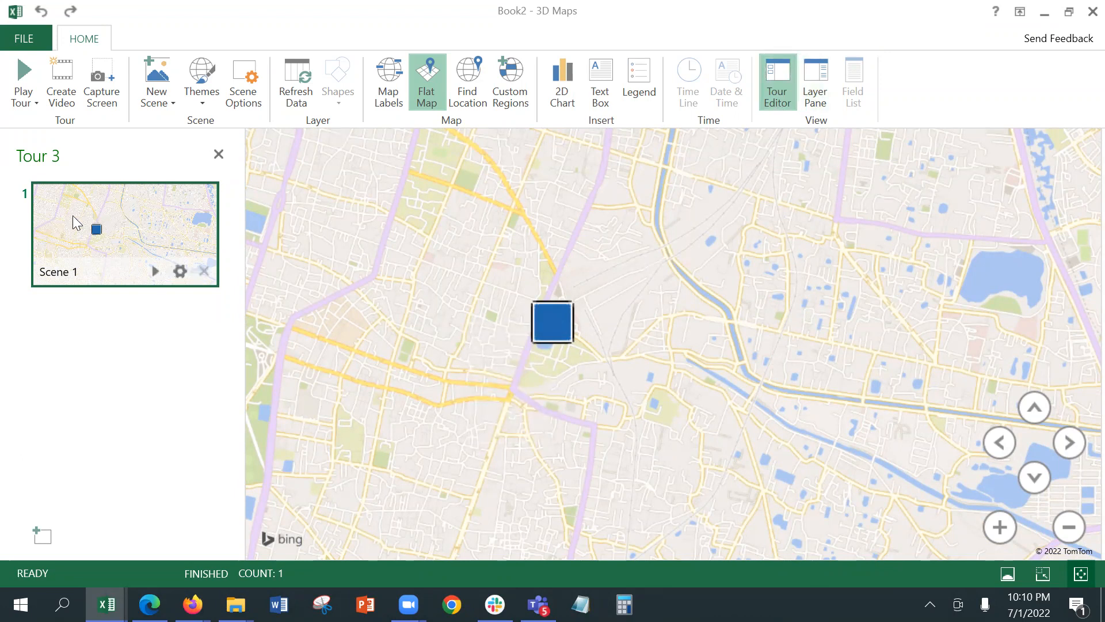
click(178, 270)
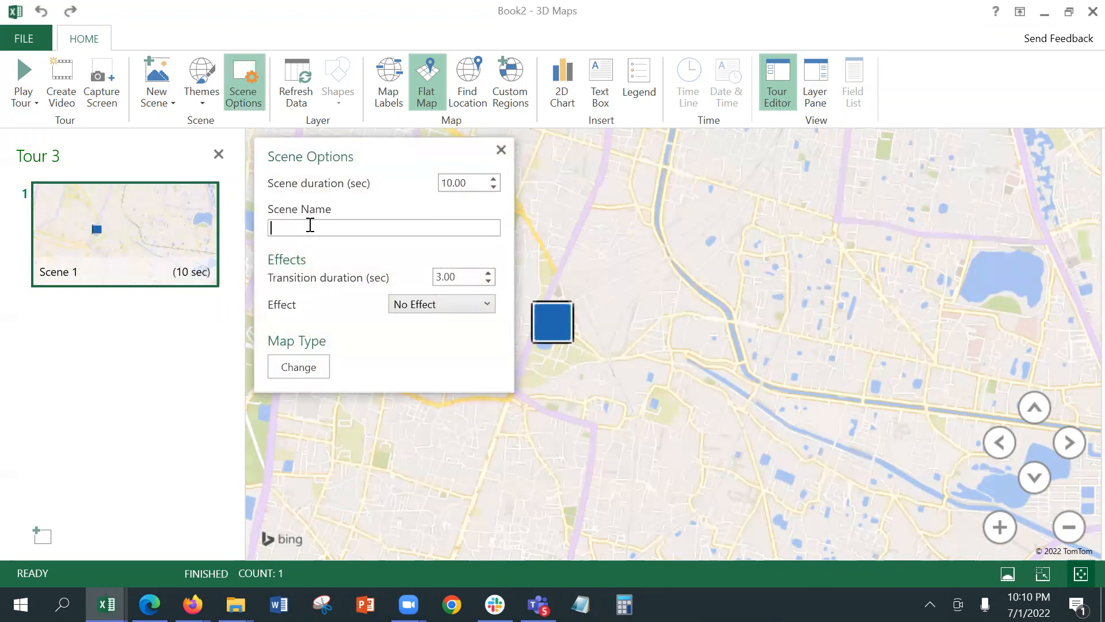
click(501, 150)
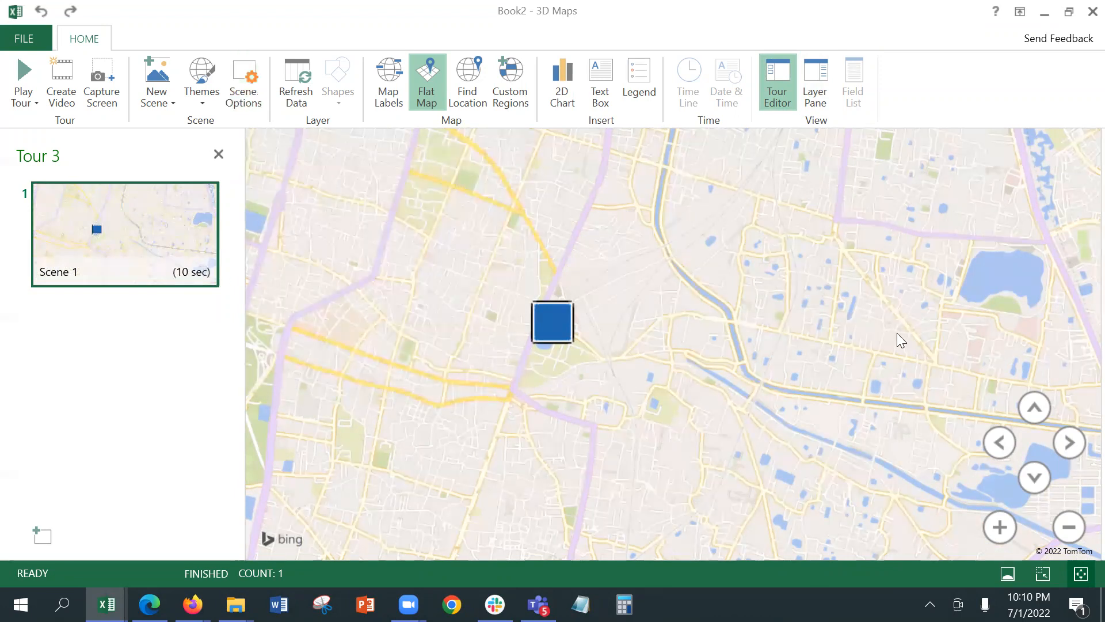
click(1000, 527)
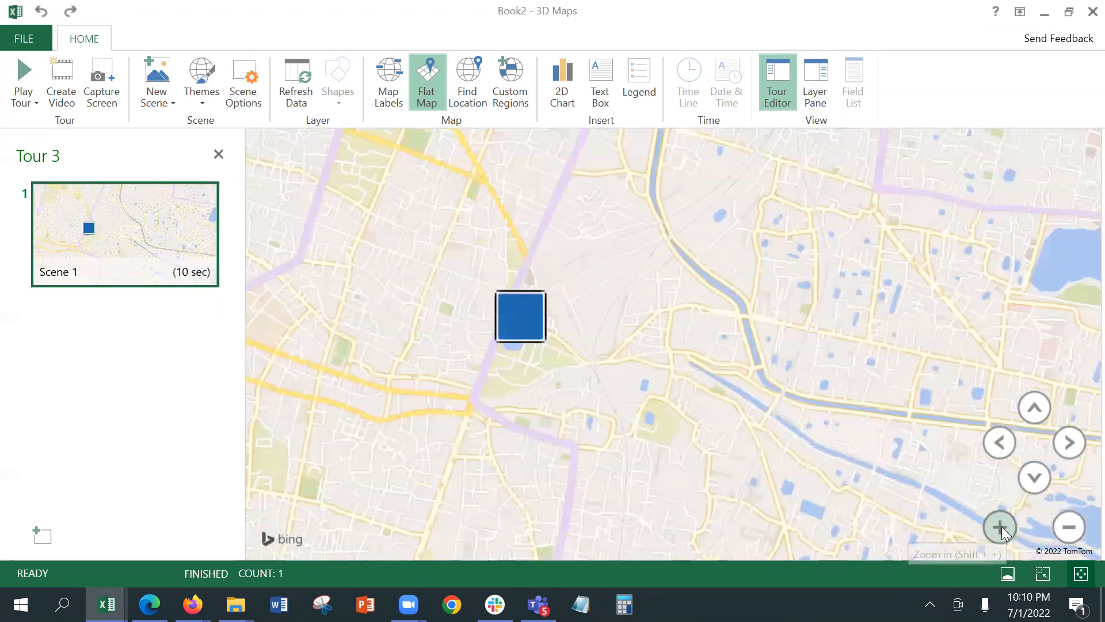
mouse_move(518, 313)
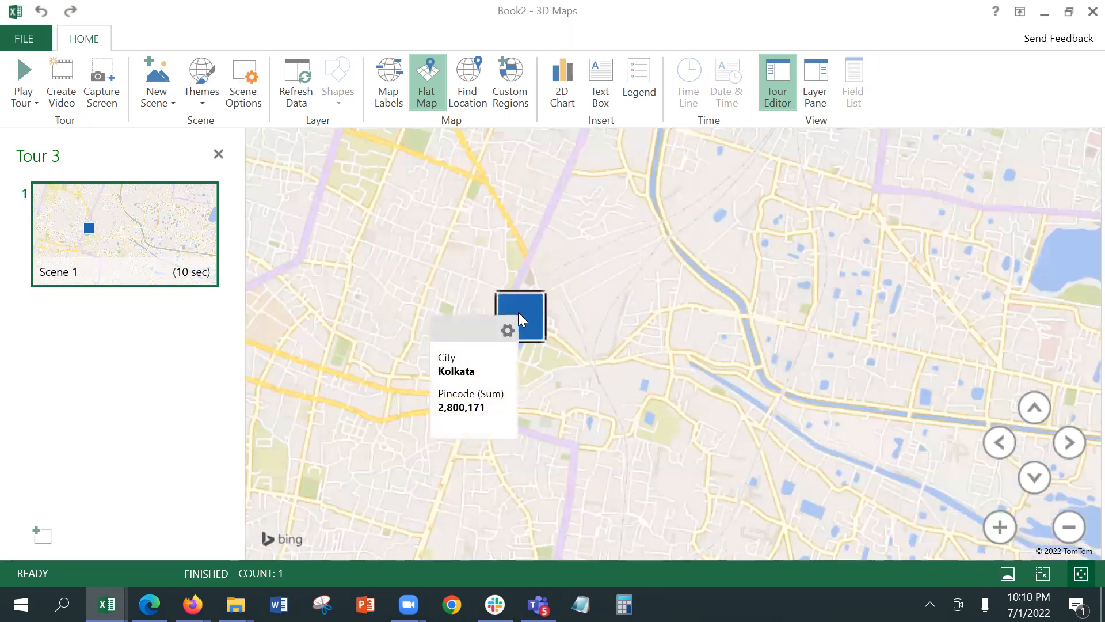